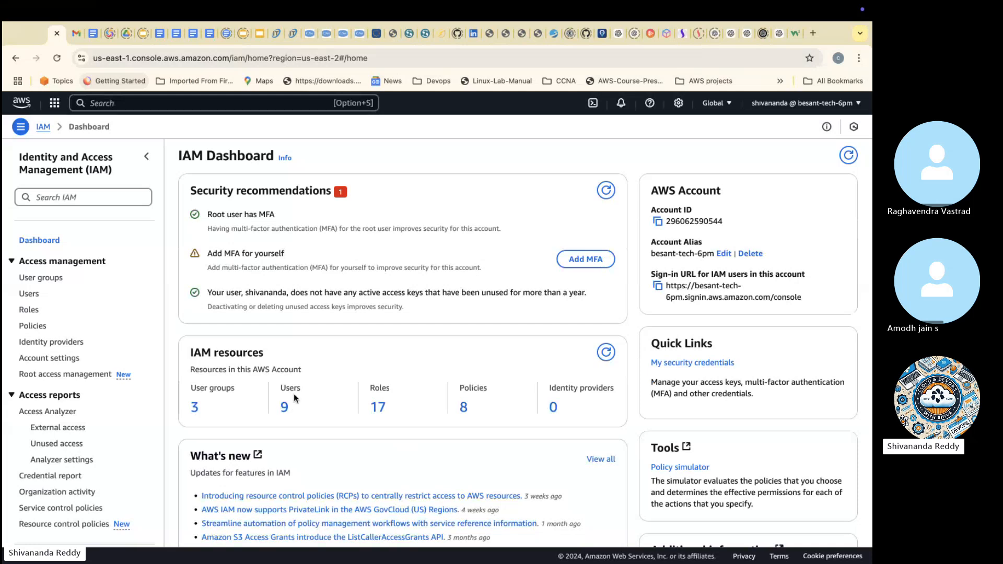
Step: Open the security credentials of the IAM user listed directly below dec5
click(286, 406)
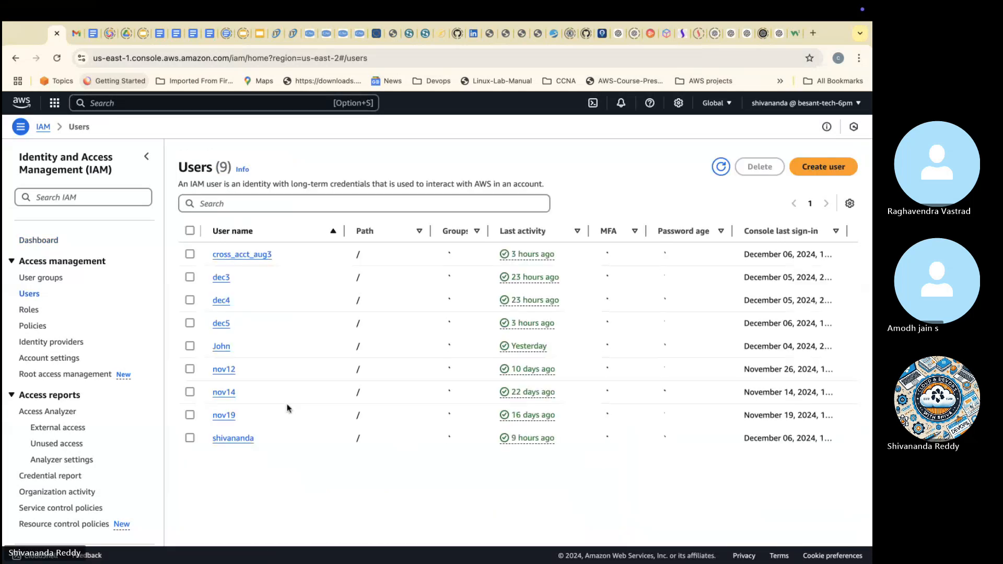
click(221, 347)
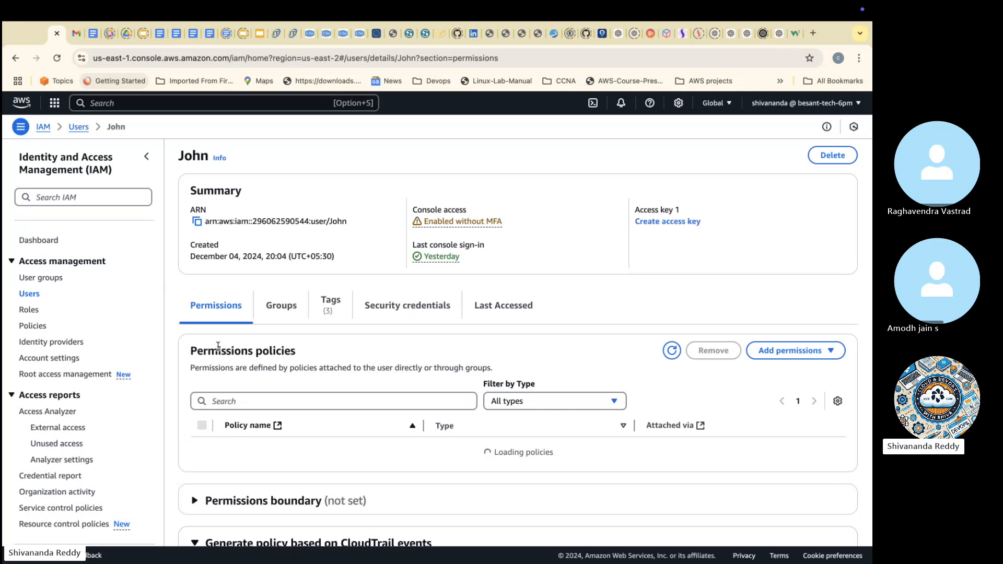
click(390, 308)
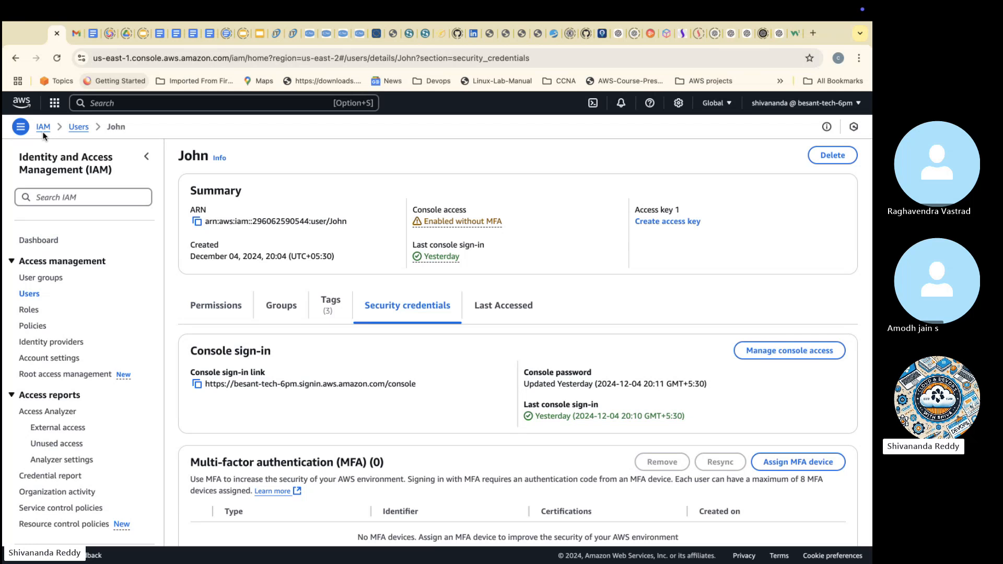
key(ctrl+Left)
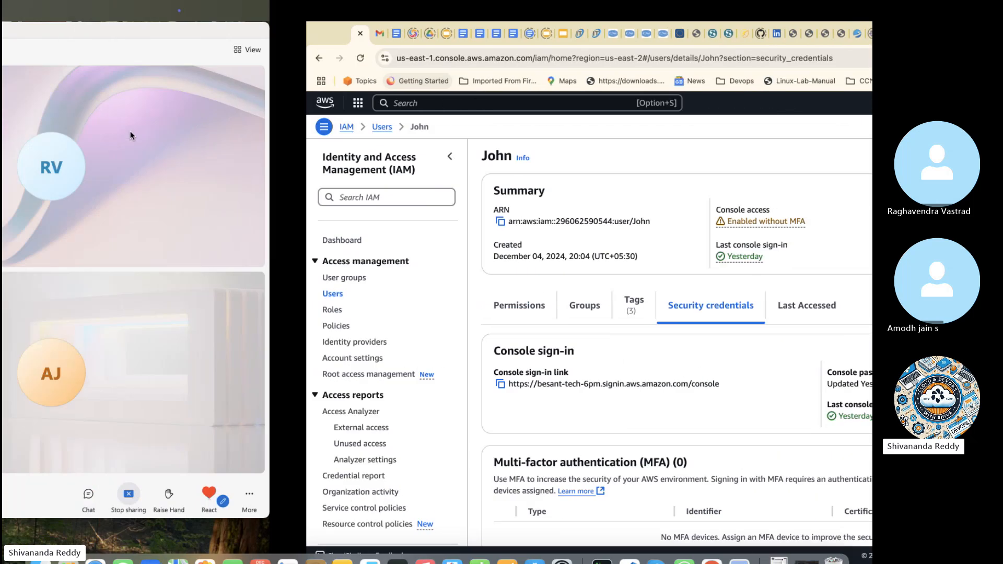
key(ctrl+Right)
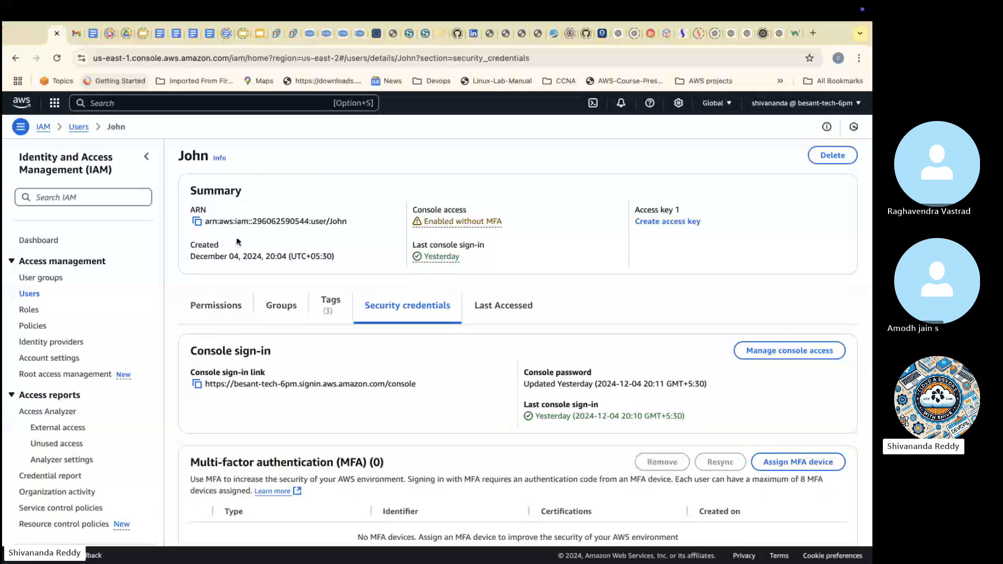
Step: Start assigning an MFA device to this IAM user and name the device MyMFA
scroll(396, 320, down, 3)
scroll(395, 319, down, 2)
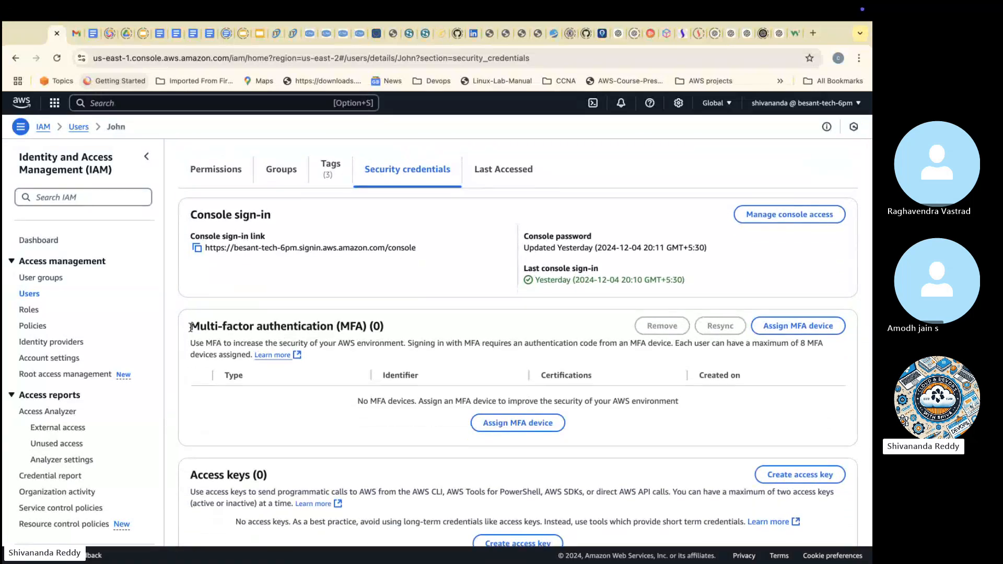
drag(189, 326, 370, 325)
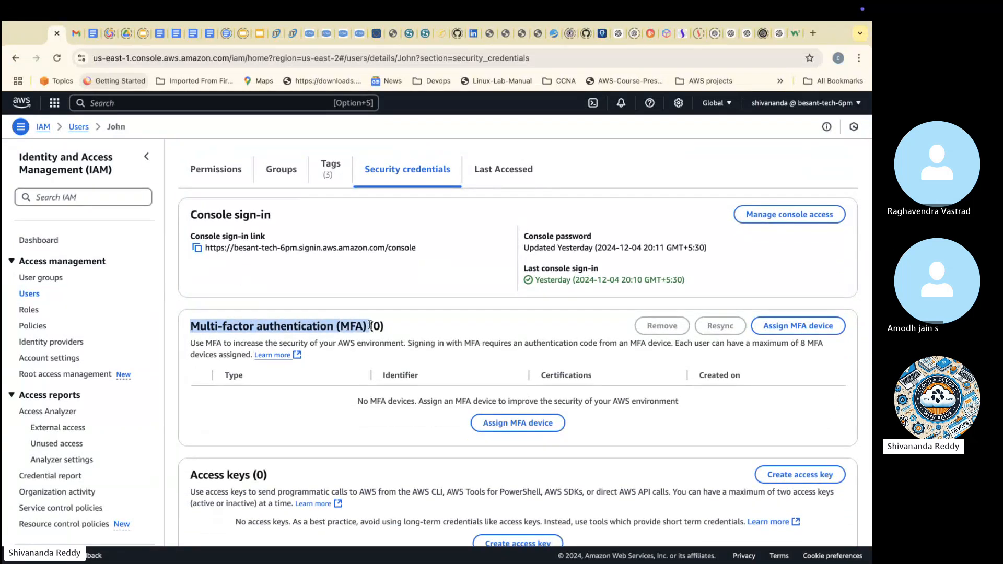
click(787, 327)
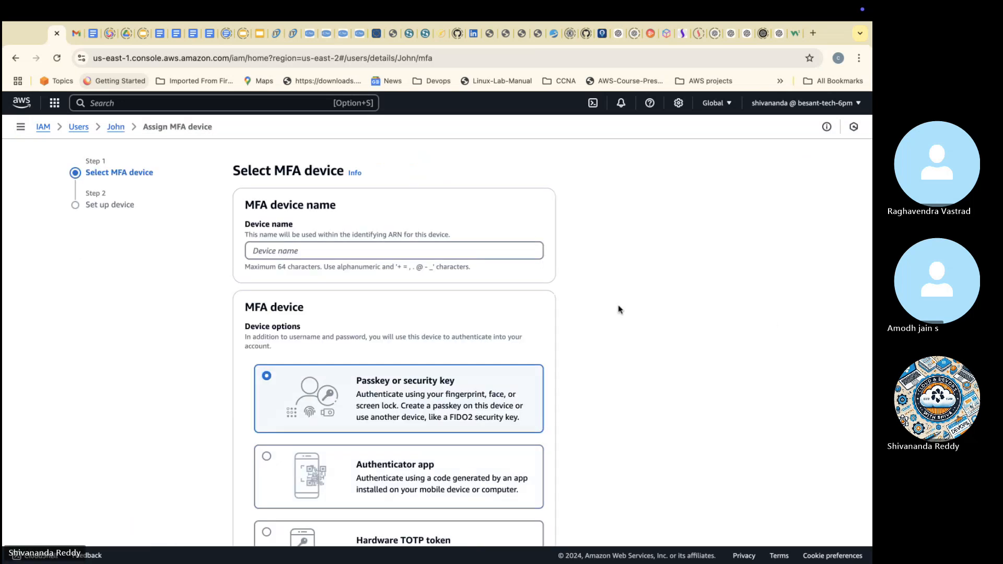
click(400, 256)
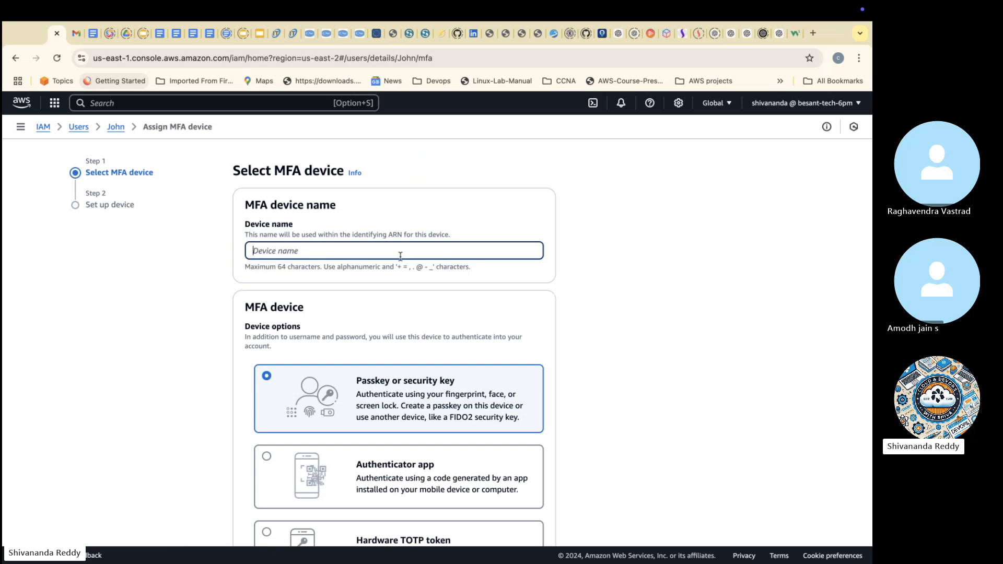
text(MyMFA)
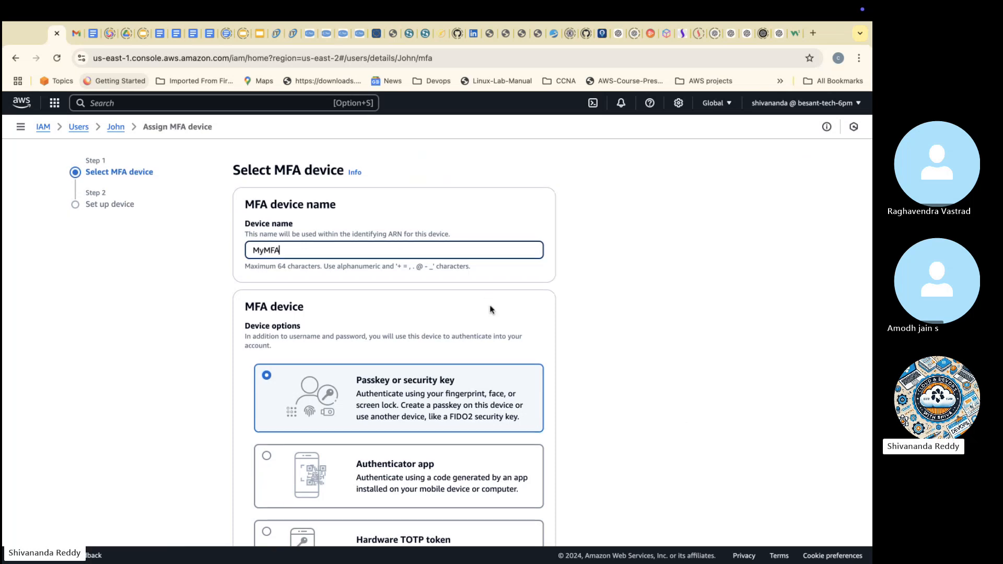
Step: Choose Authenticator app as the MFA device type and proceed to the device setup
scroll(490, 310, down, 2)
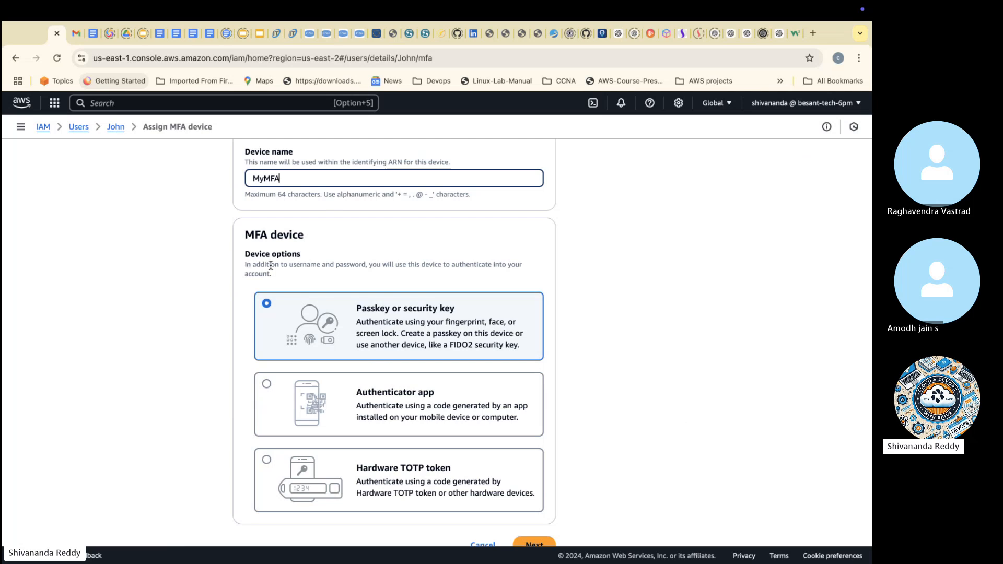
drag(245, 262, 291, 276)
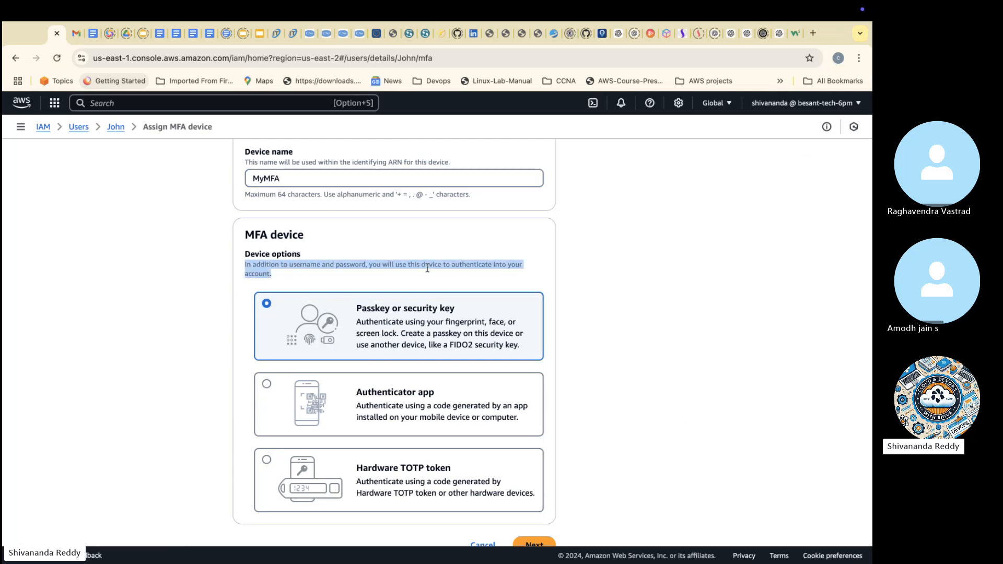
click(395, 267)
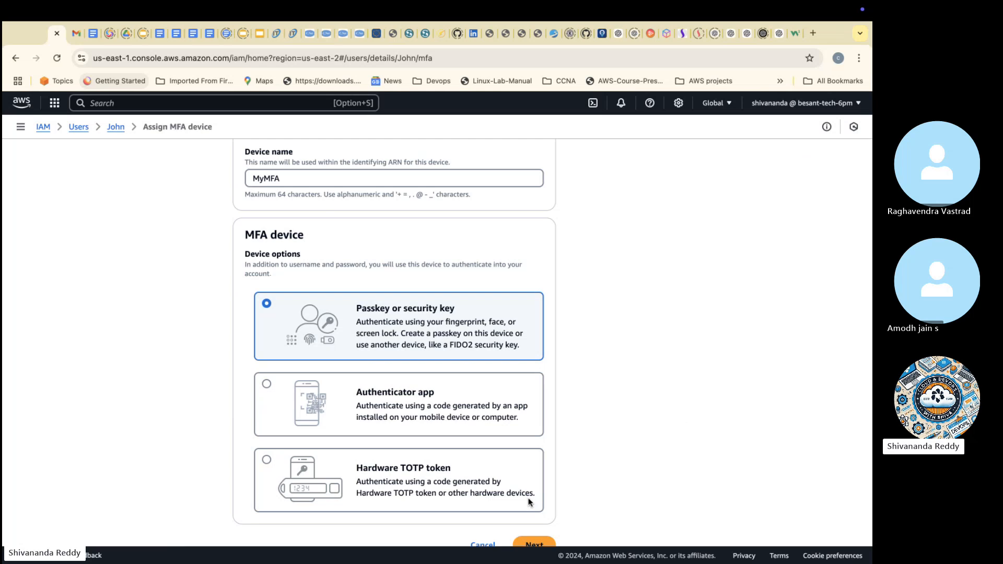
click(420, 429)
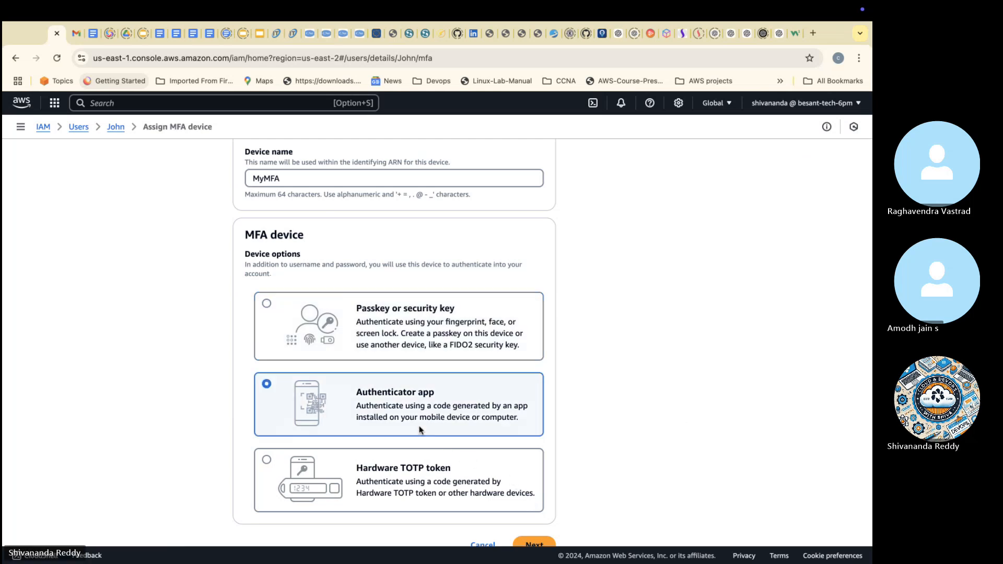
scroll(418, 431, down, 1)
click(535, 520)
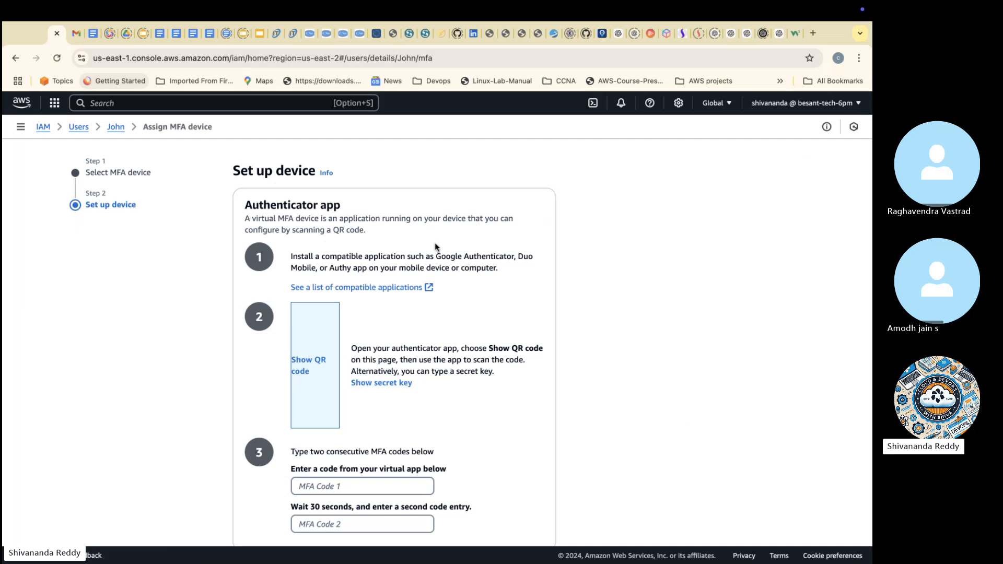
Step: Reveal the QR code for pairing the authenticator app, and cancel the MFA assignment without entering any codes
scroll(429, 252, down, 2)
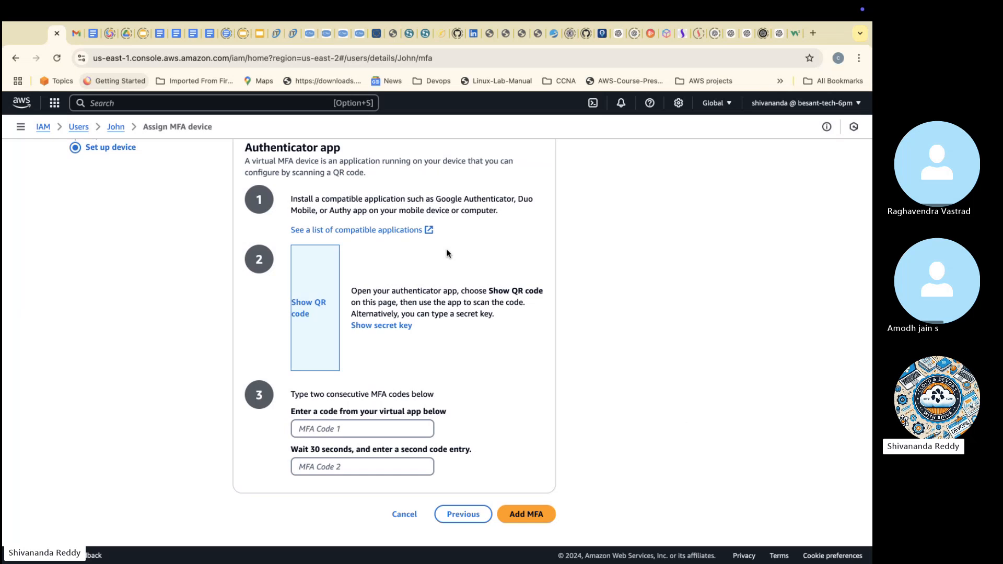
click(309, 307)
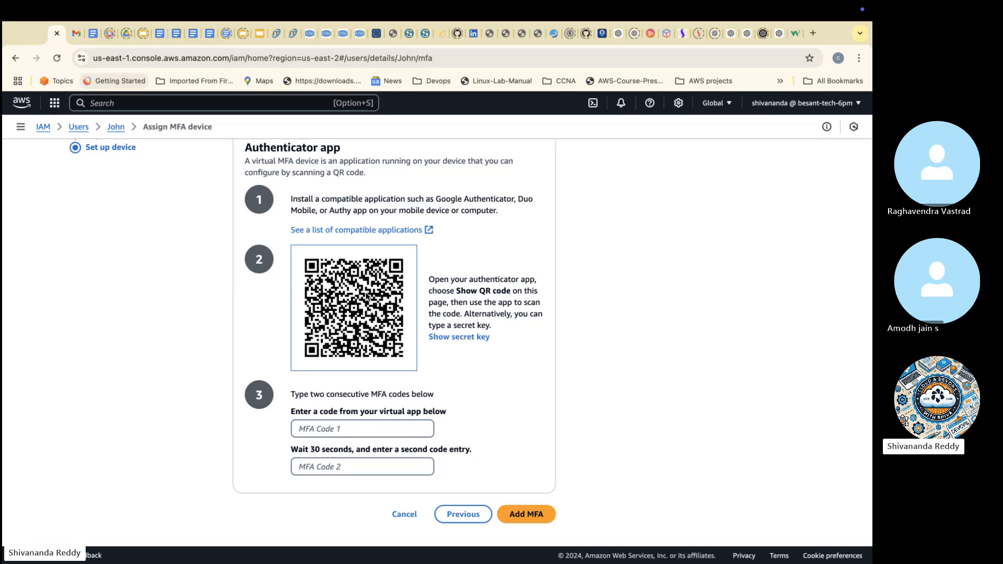
click(366, 434)
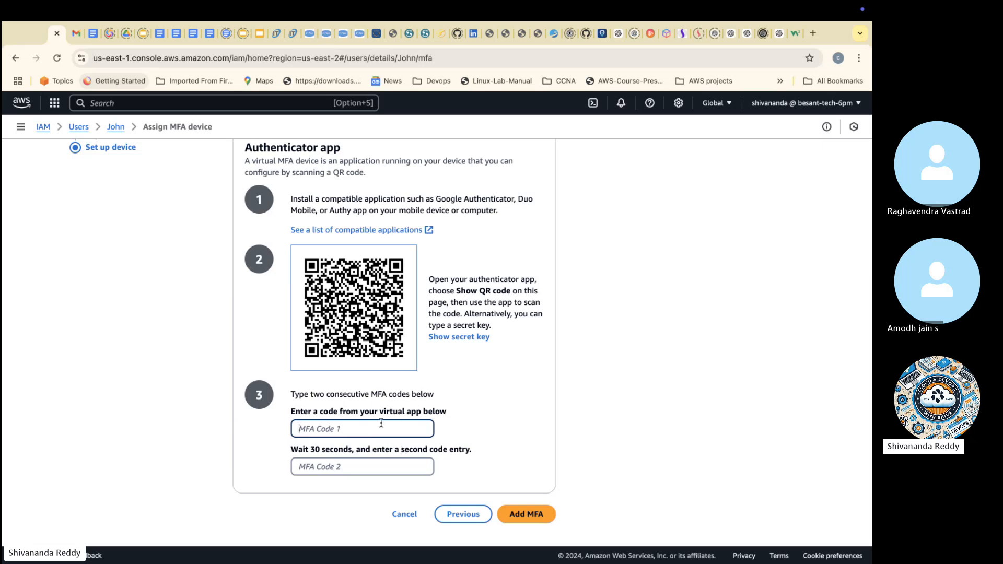
click(408, 512)
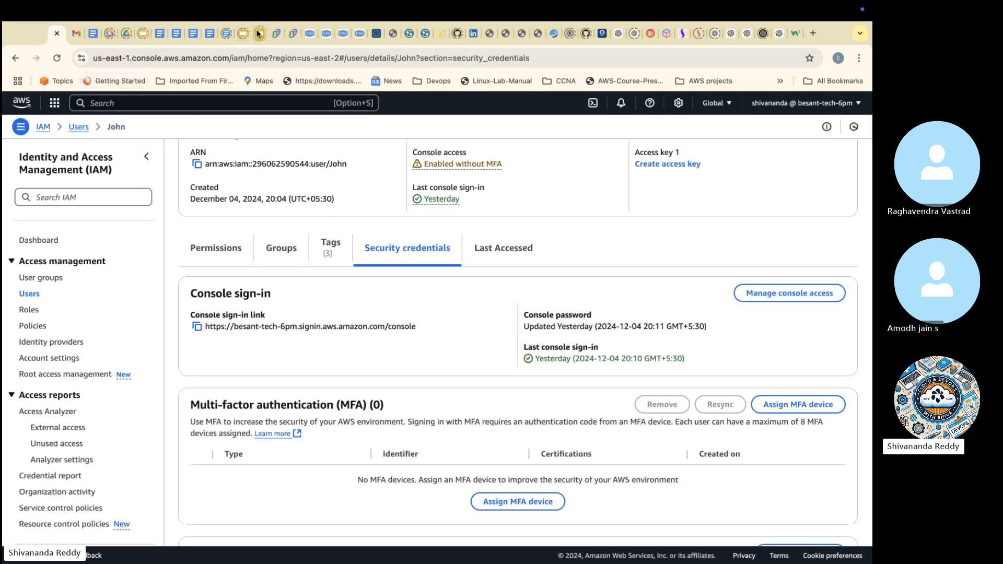
Step: Switch to the slide presentation in the browser and start it in full screen
click(246, 33)
click(691, 110)
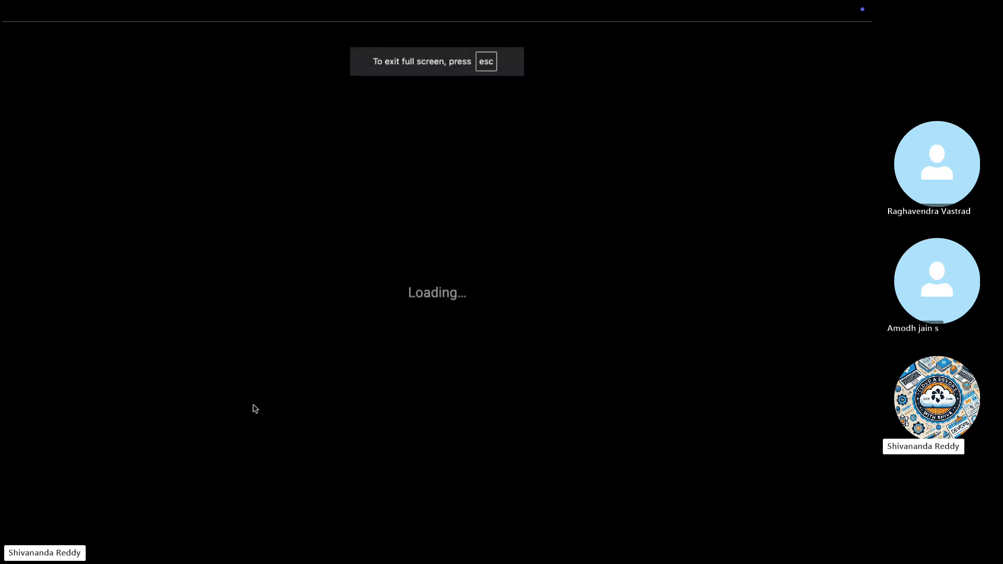
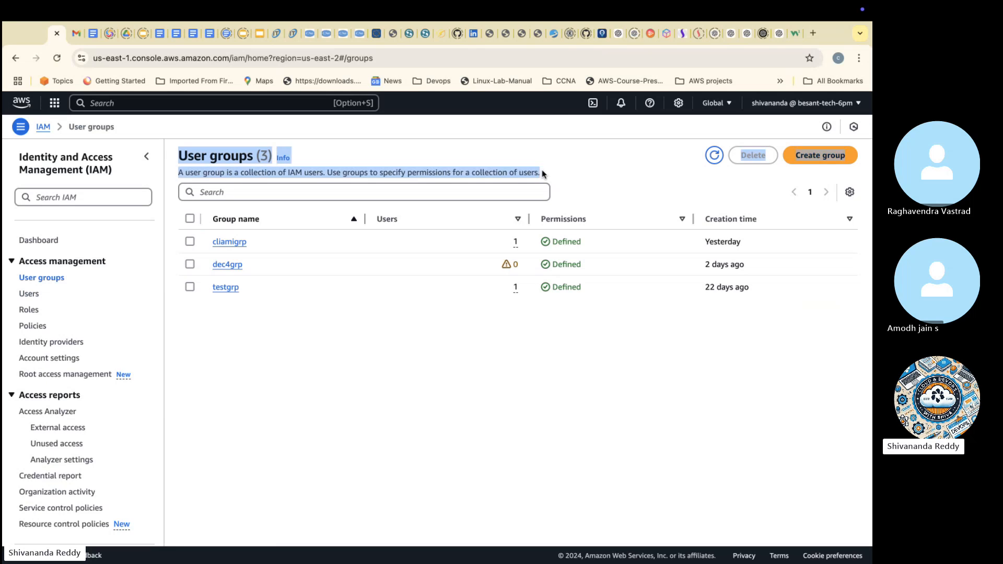
Step: Switch to Skype and send the copied user groups definition in the chat, trimmed of "(3) Info", "Delete" and "Create group"
key(ctrl+Left)
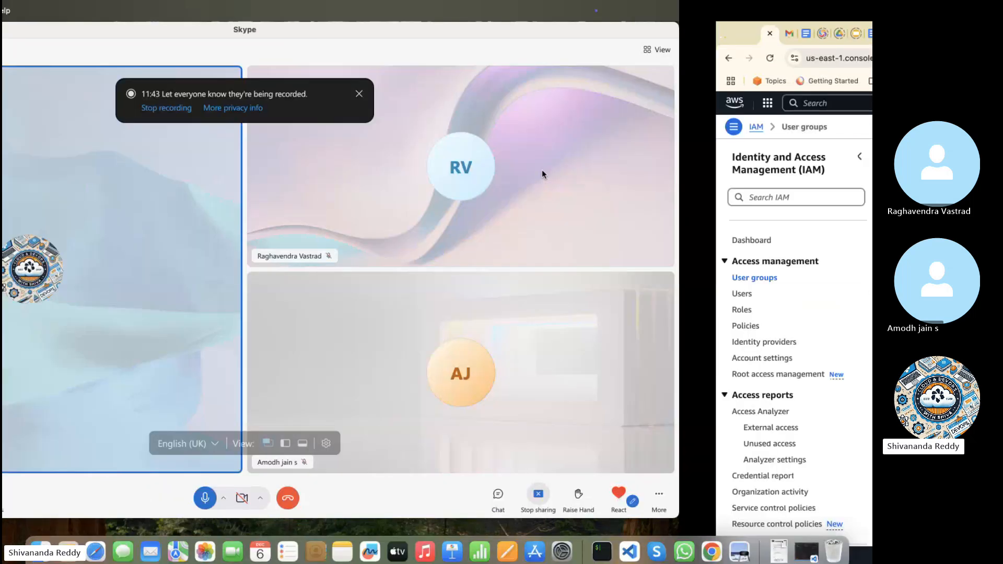
click(684, 496)
text(User groups (3) Info  Delete Create group A user group is a collection of IAM users. Use groups to specify permissions for a collection of users.)
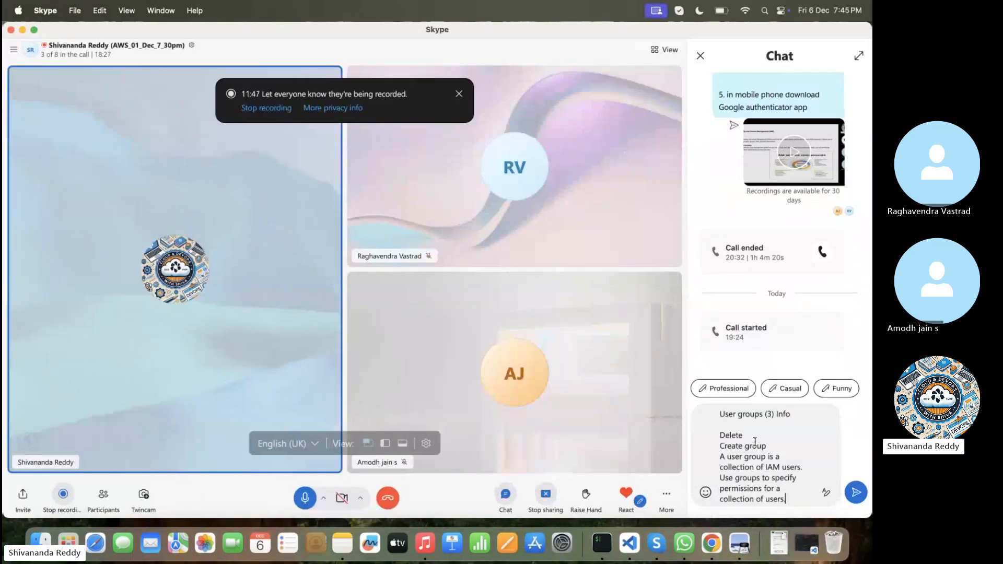
drag(764, 415, 794, 416)
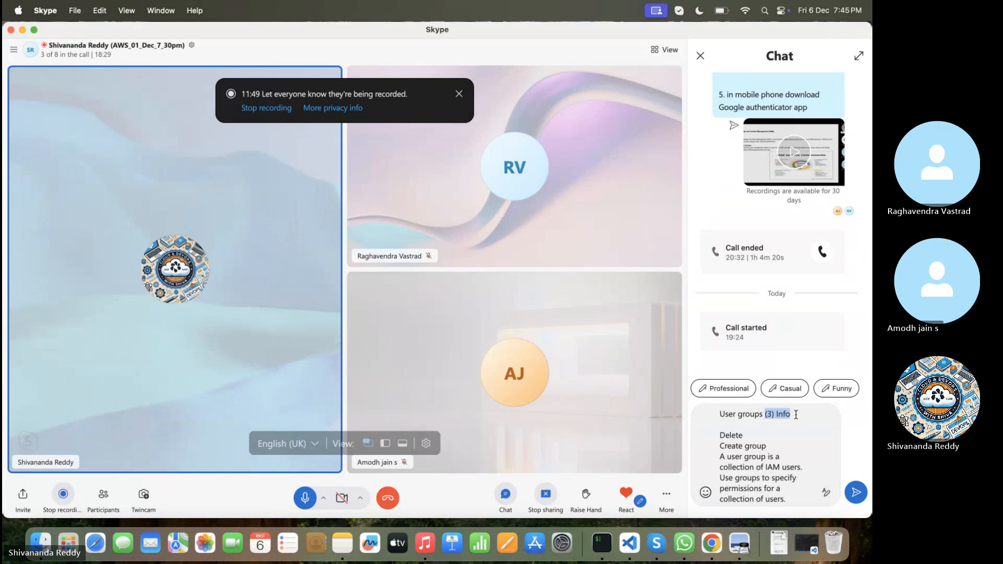
key(BackSpace)
drag(767, 445, 712, 432)
key(BackSpace)
key(Return)
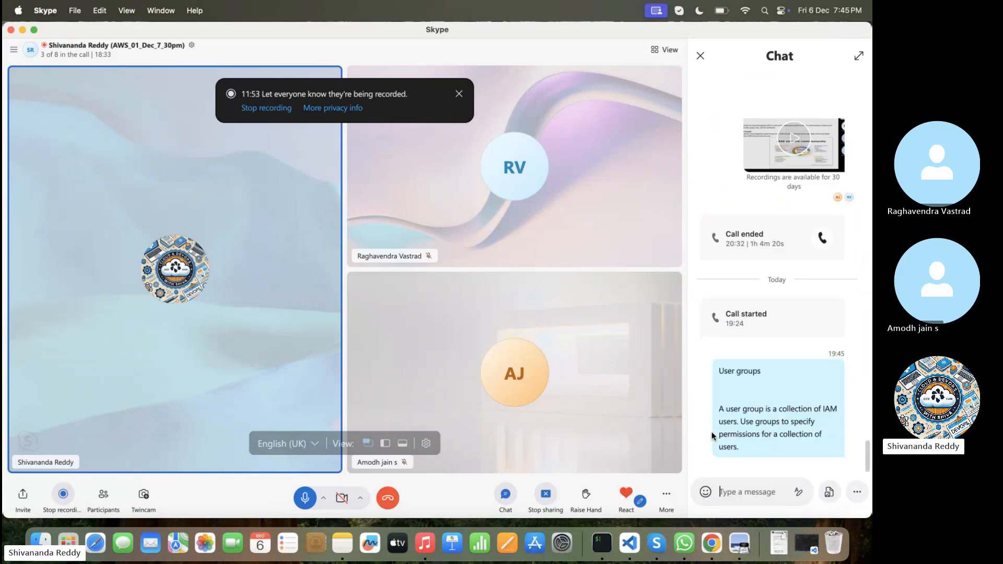
Step: Switch back to the AWS console and create a user group named developers without adding users or permissions policies
key(ctrl+Right)
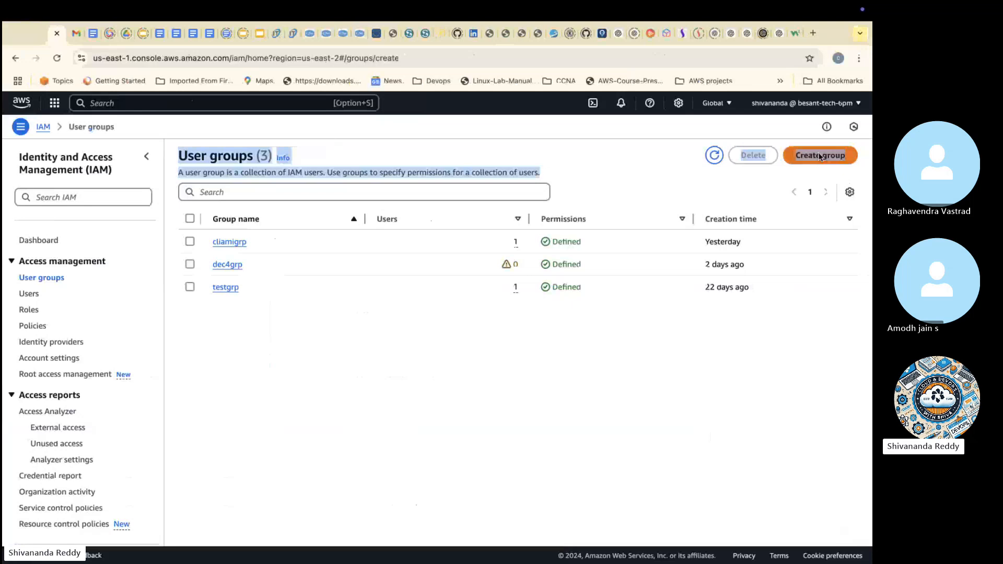
click(820, 157)
click(363, 235)
text(d)
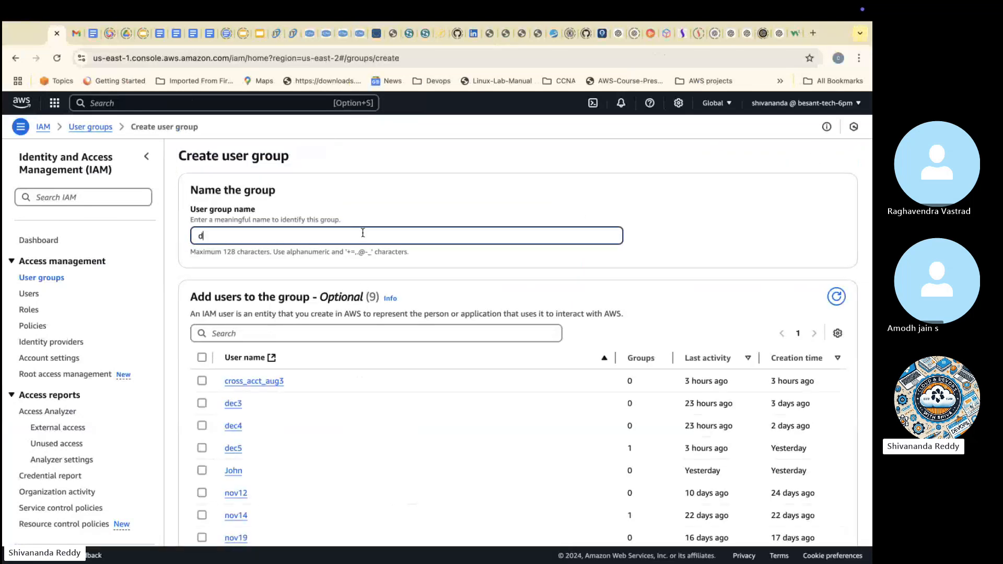
text(evelopers)
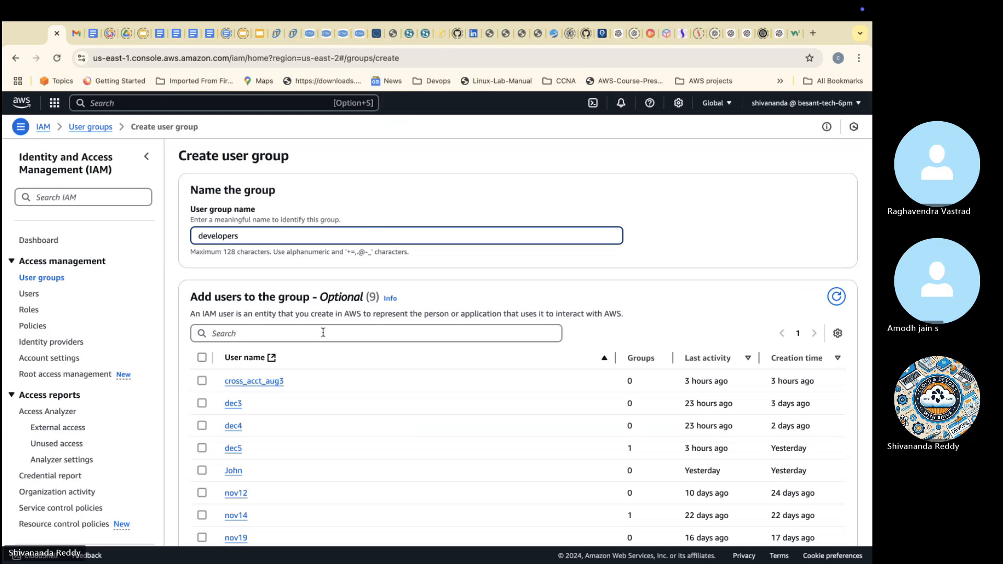
scroll(405, 333, down, 3)
scroll(406, 332, down, 10)
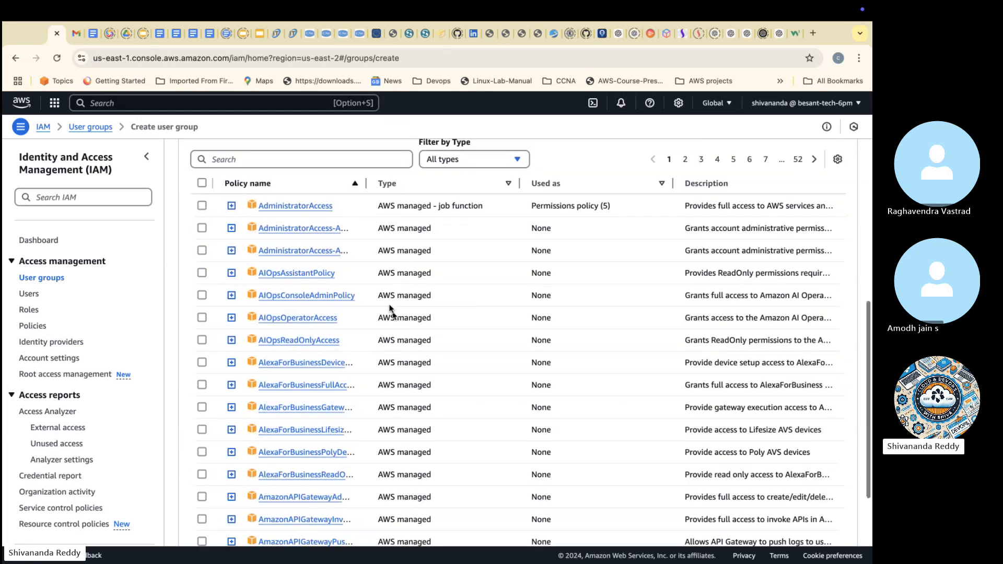
click(309, 157)
scroll(314, 238, down, 5)
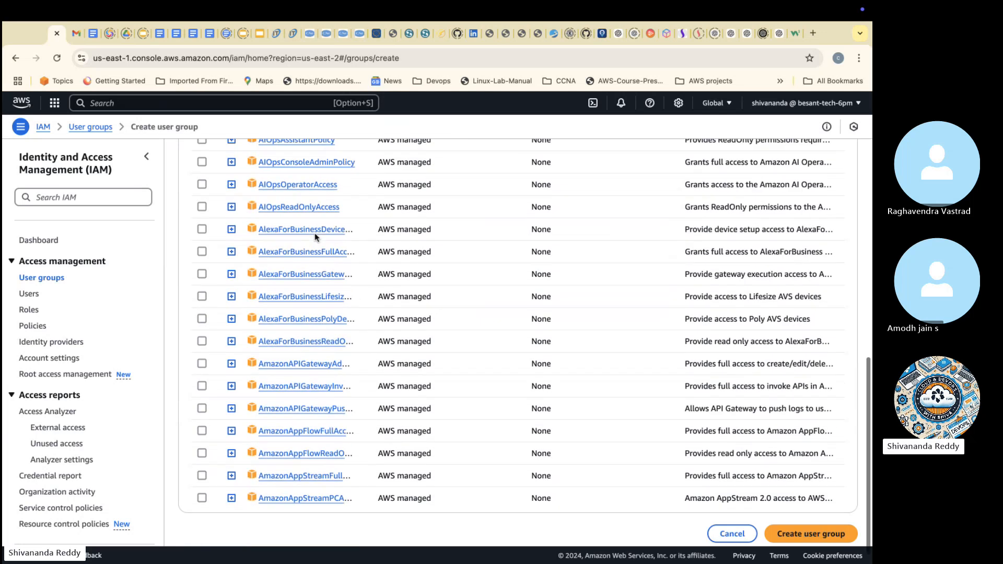
scroll(316, 238, up, 9)
scroll(416, 361, down, 10)
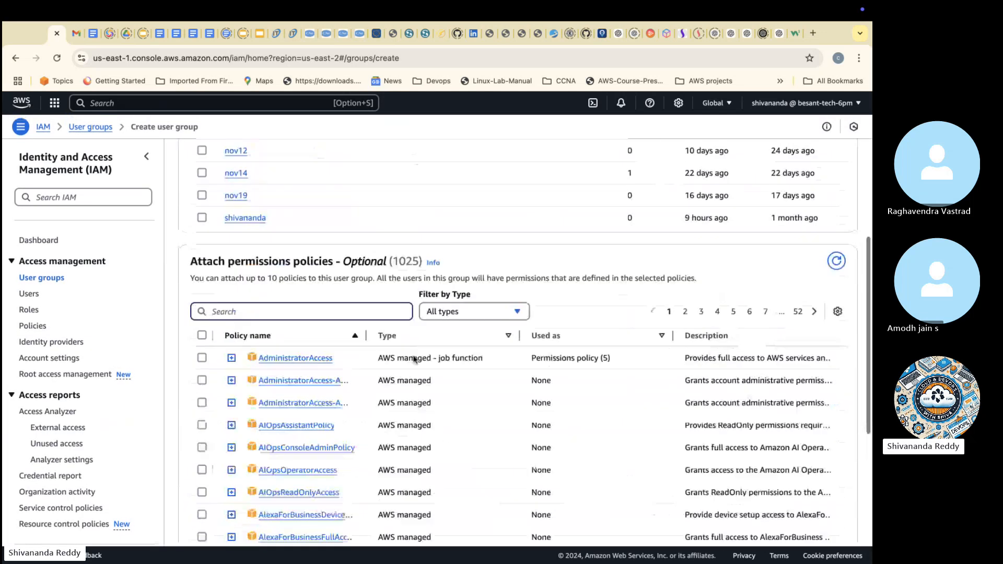
click(798, 513)
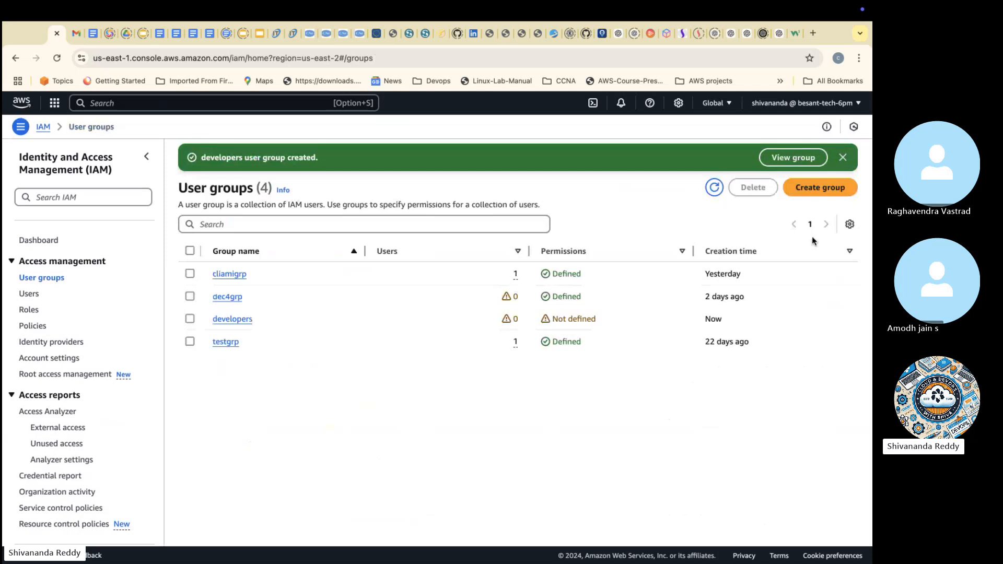
Step: Create a second user group named testers, with no users or permissions policies attached
click(834, 187)
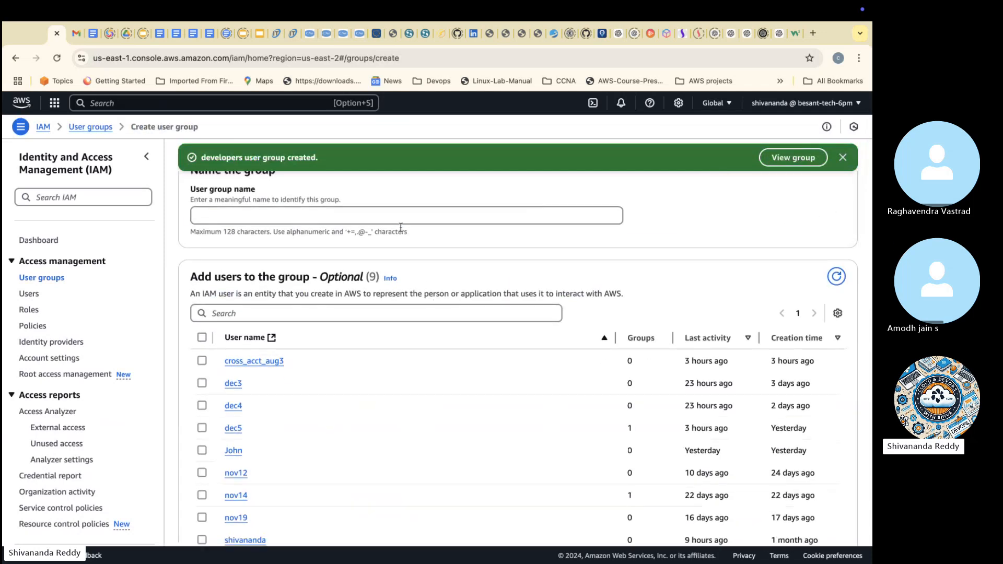
click(400, 222)
text(testers)
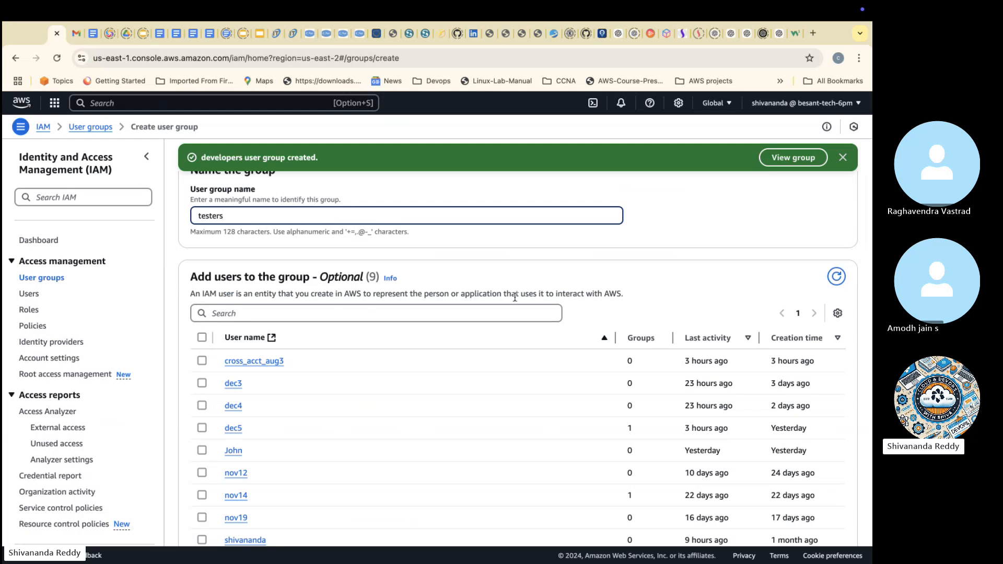
scroll(515, 297, down, 1)
scroll(515, 296, down, 12)
click(811, 514)
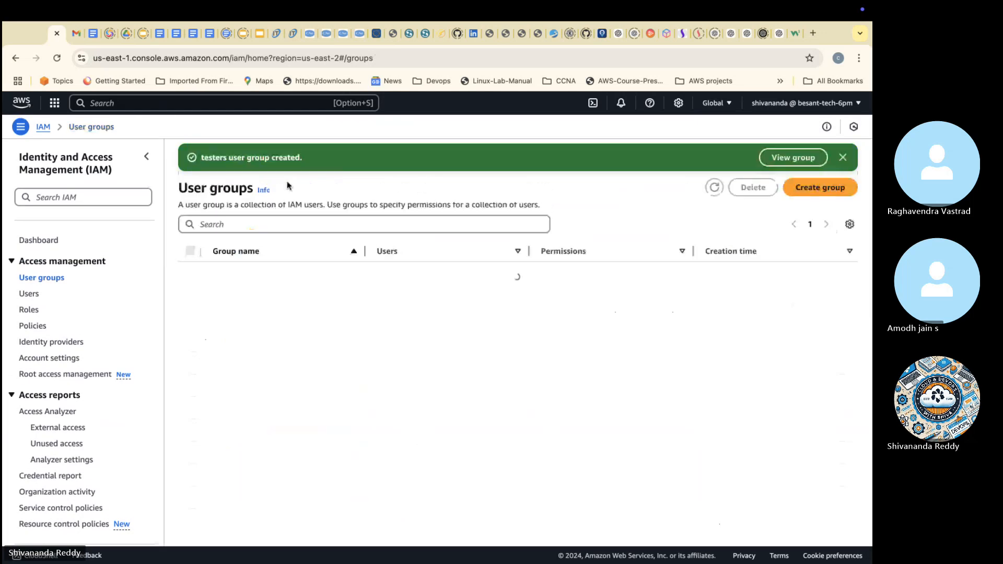
click(267, 223)
text(admins)
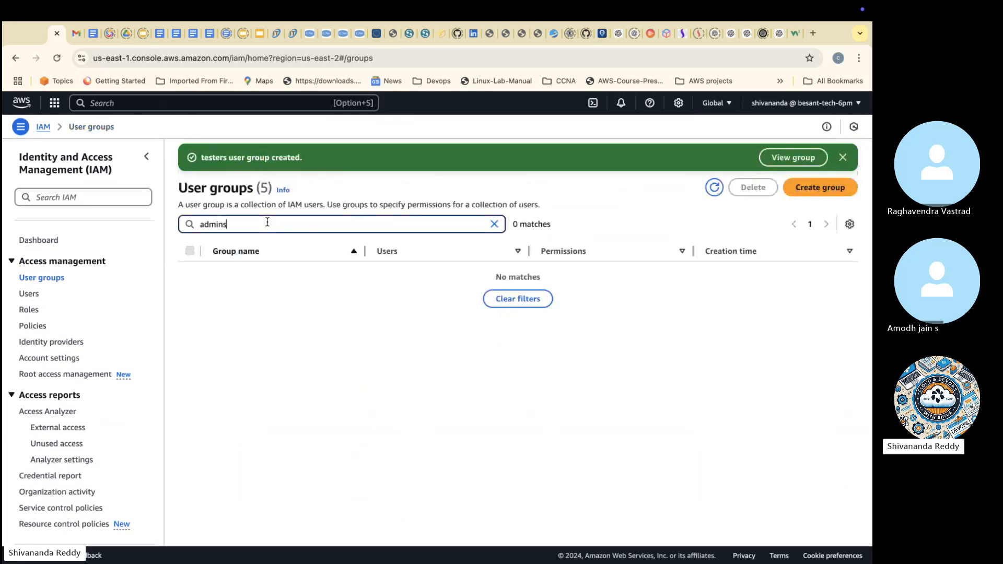
click(495, 224)
Step: Create another user group named admins, with no users or permissions policies attached
click(803, 189)
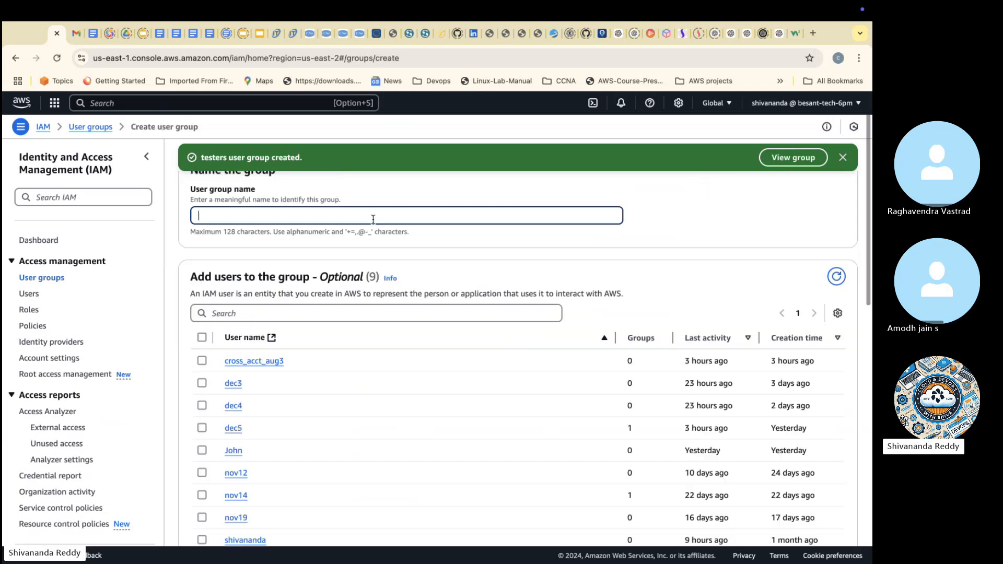
text(admins)
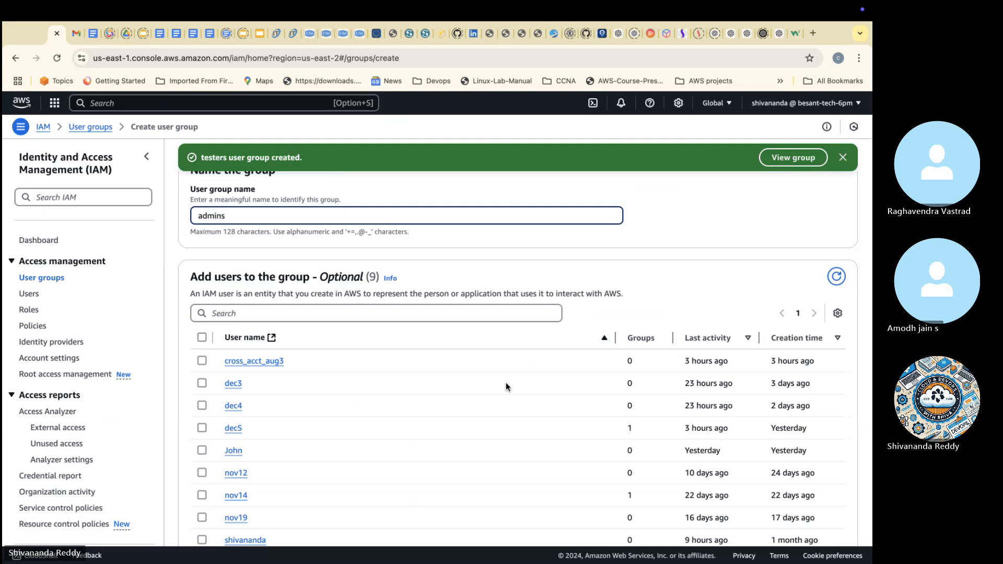
scroll(506, 383, down, 15)
click(805, 513)
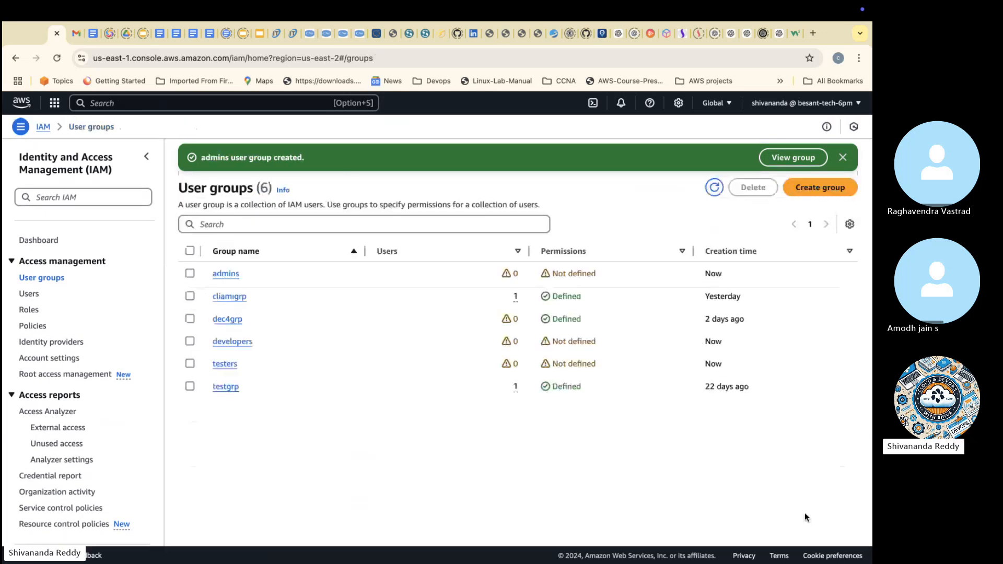
Step: Sort the user groups by creation time and open the developers group to review its name and creation time
click(732, 251)
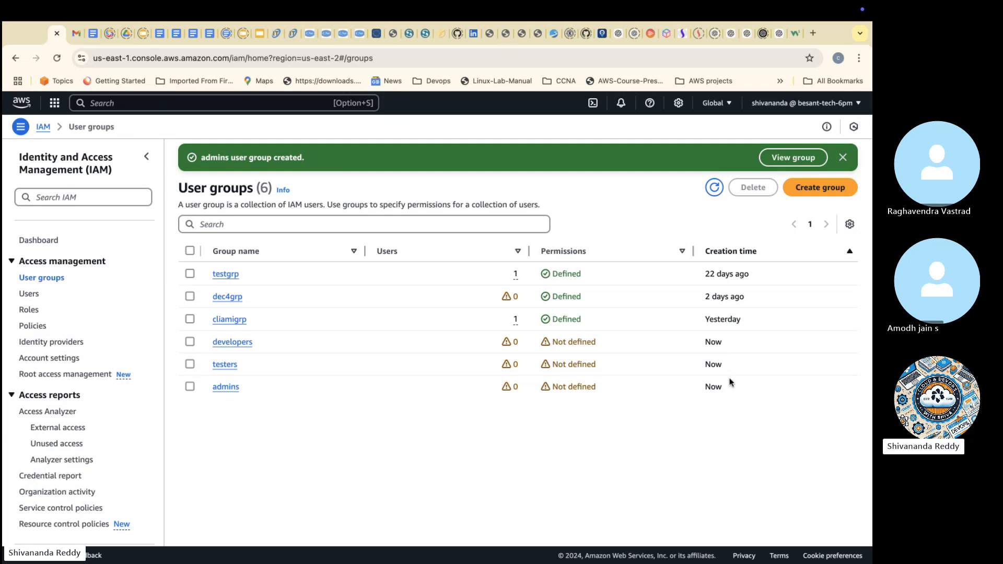
click(232, 343)
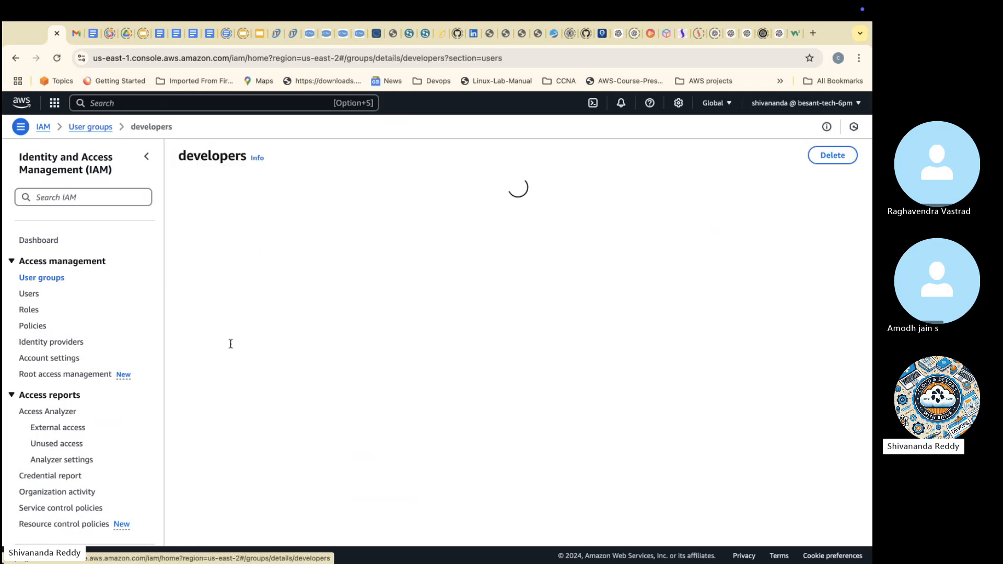
drag(193, 213, 226, 224)
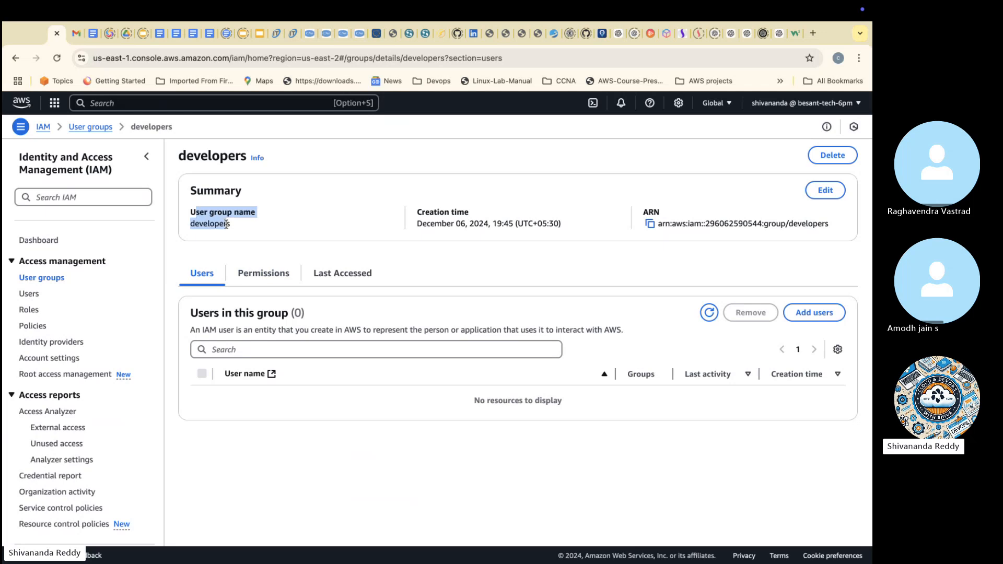
drag(419, 211, 581, 222)
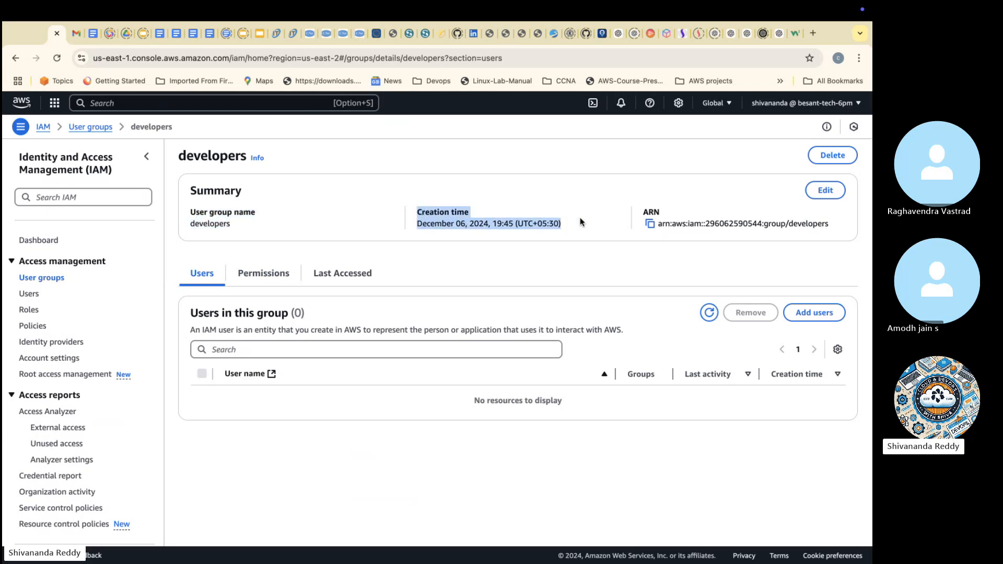
Step: Copy the developers group's ARN and send it as a message in the Skype chat
click(660, 223)
mouse_move(659, 223)
mouse_down()
mouse_move(829, 224)
mouse_move(786, 232)
mouse_move(658, 219)
mouse_up()
click(831, 225)
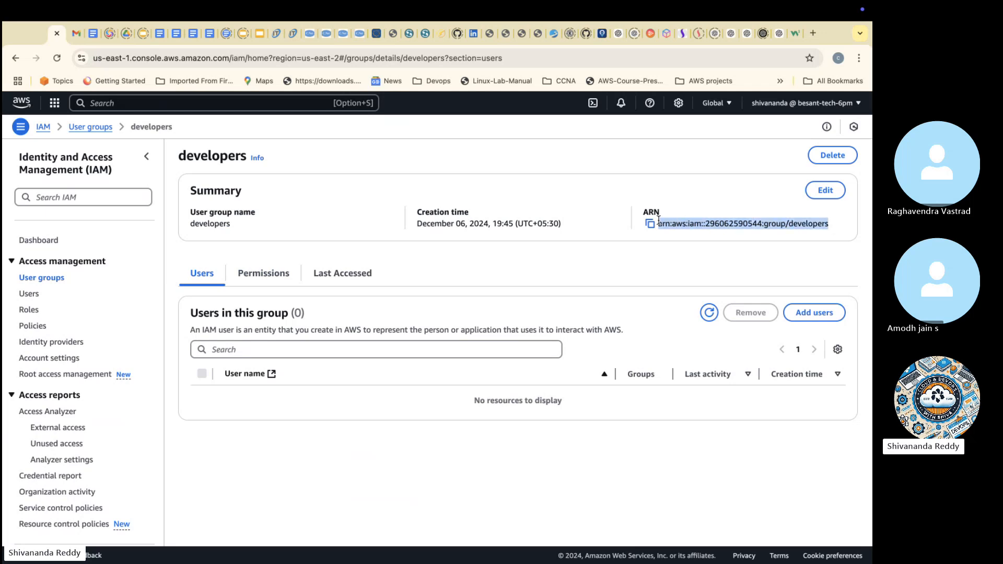
key(super+c)
key(ctrl+Left)
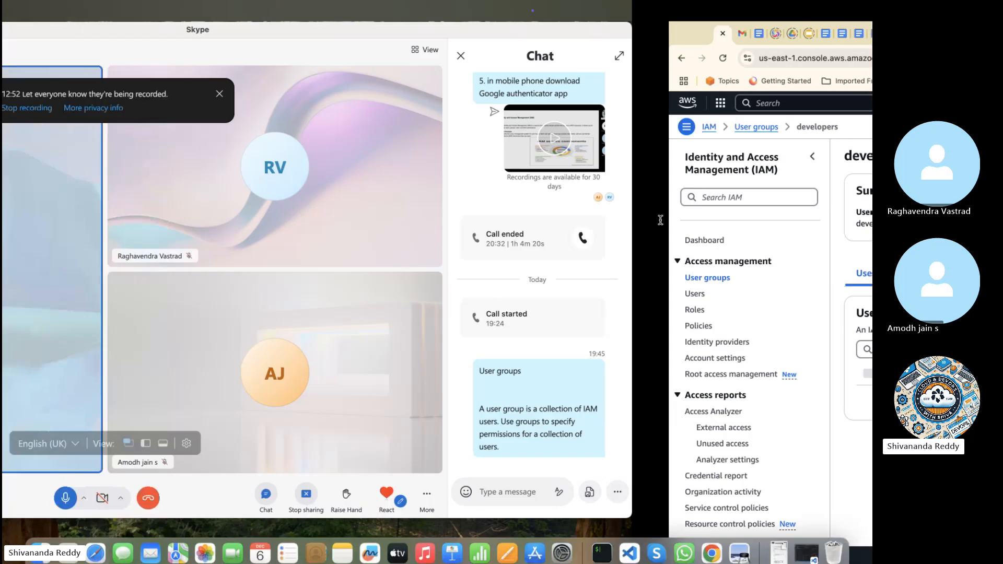
click(748, 487)
key(super+v)
key(Return)
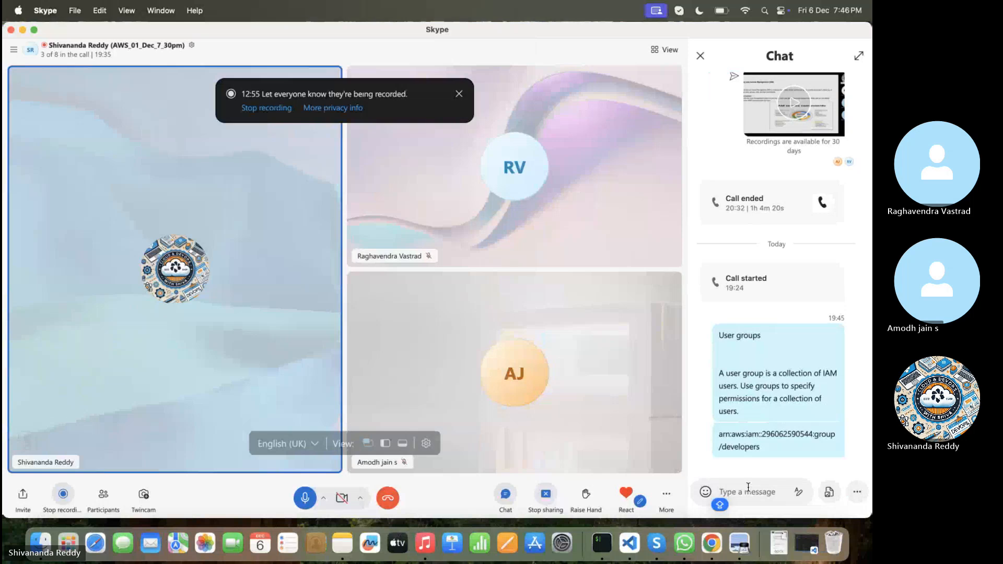
Step: Send the message "ARN= Amazon Resource Name" in the Skype chat
text(ARN)
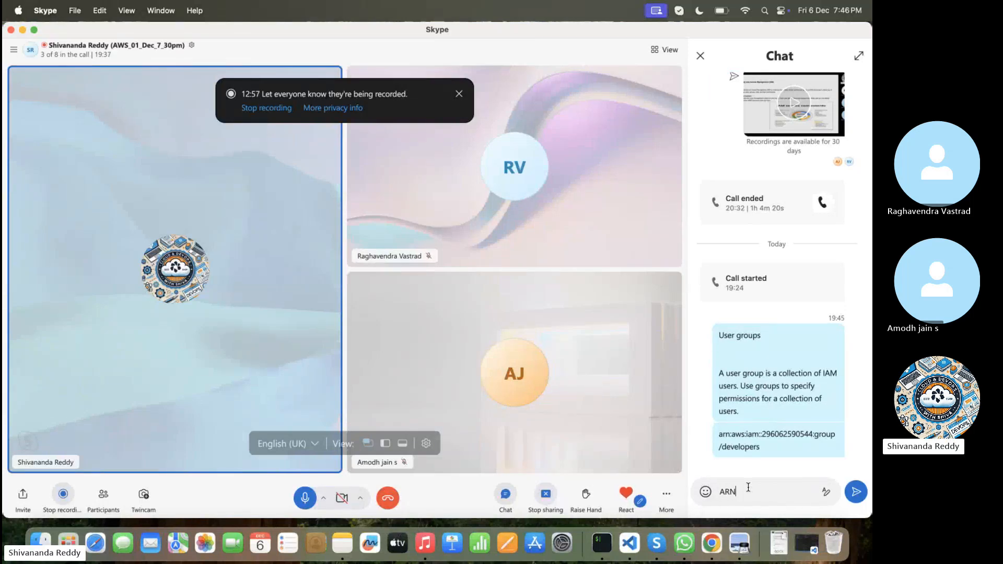
text(= Amazon Reso)
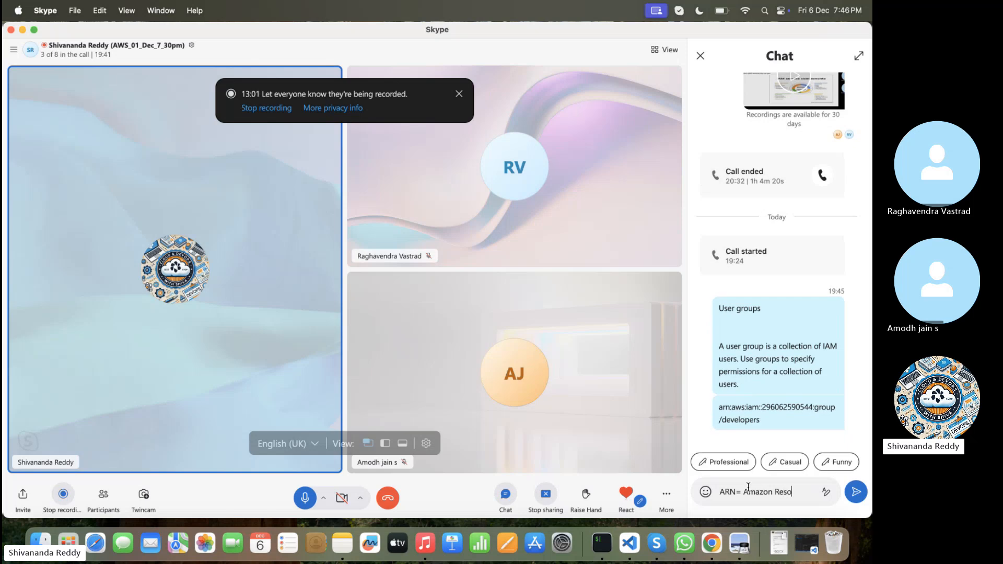
text(urce am)
key(BackSpace)
text(Name)
key(Return)
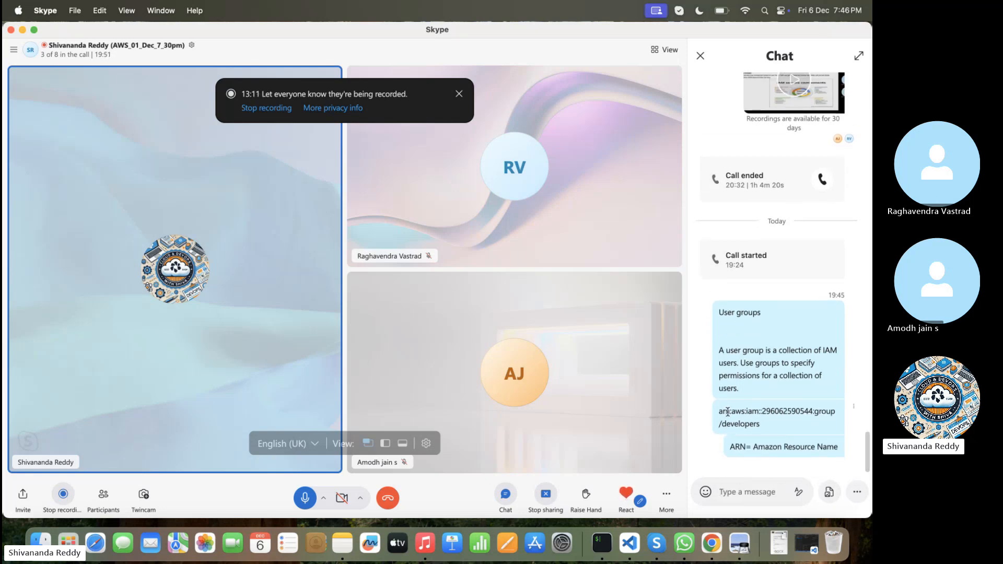
Step: Examine the parts of the ARN sent in the chat: the service, account number, resource type and group name
drag(734, 413, 742, 413)
click(748, 413)
drag(764, 412, 817, 412)
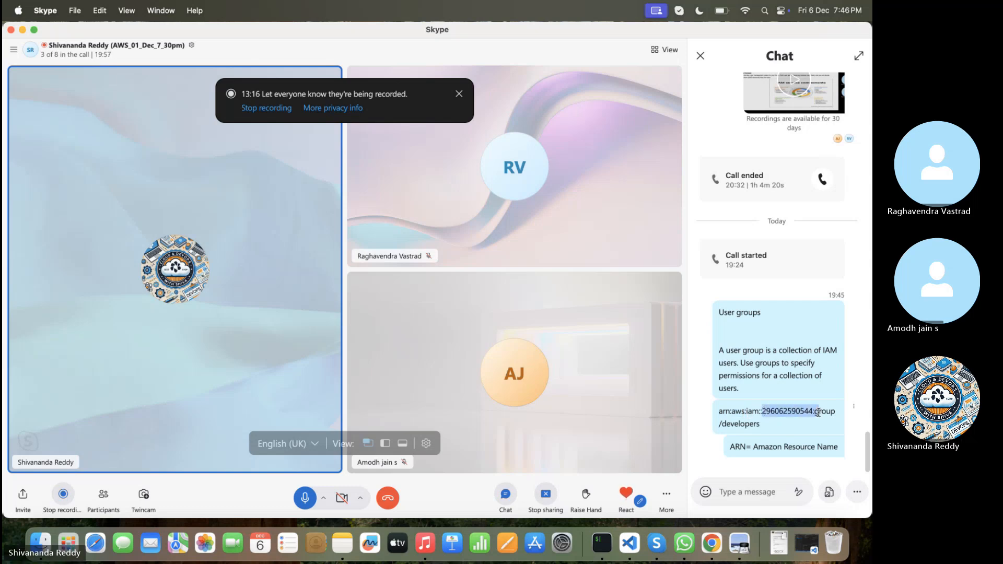
double_click(826, 413)
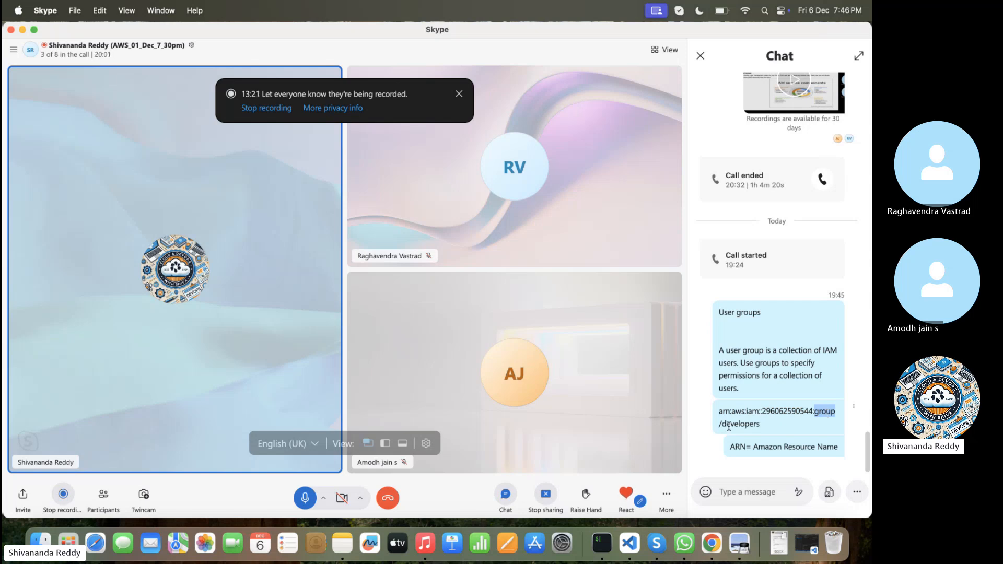
drag(720, 424, 758, 425)
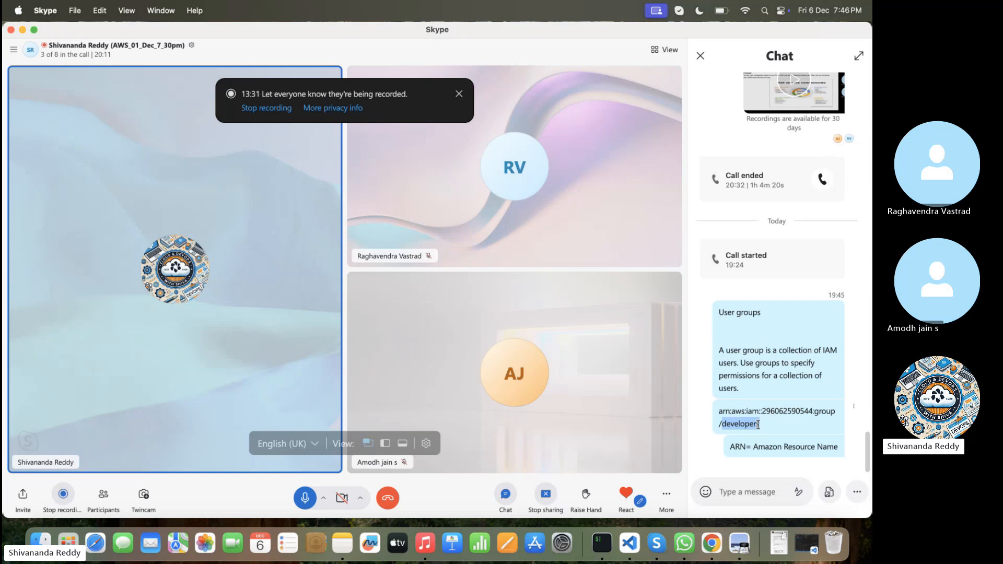
drag(758, 424, 761, 424)
double_click(823, 411)
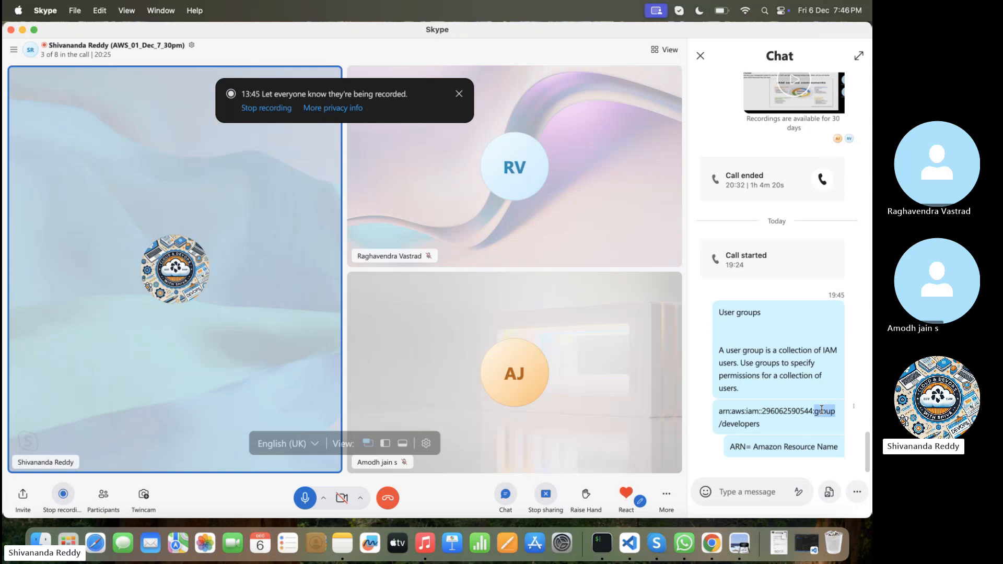
Step: Switch back to the AWS console and look through the developers group's permissions, last accessed information and users
key(ctrl+Right)
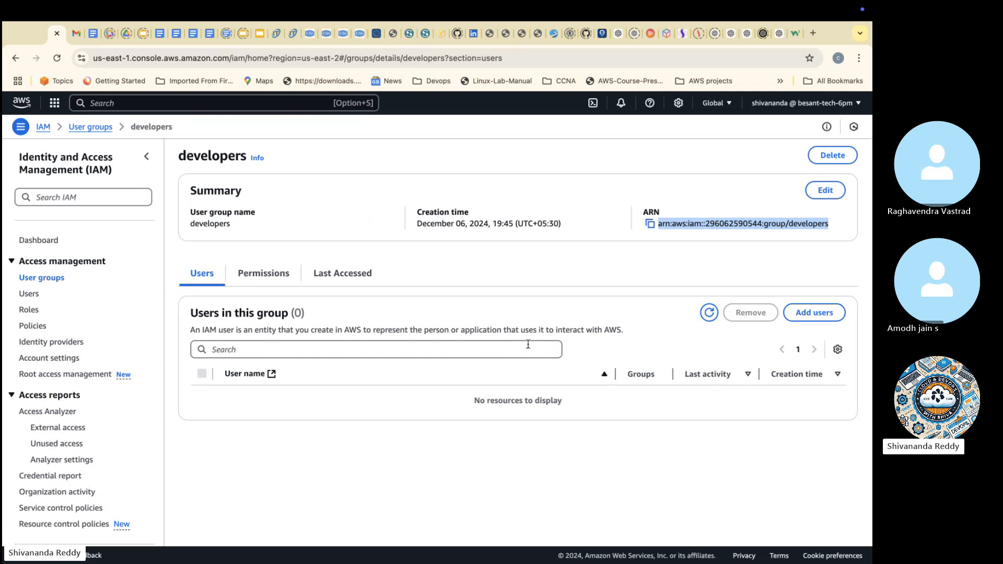
click(261, 274)
click(342, 273)
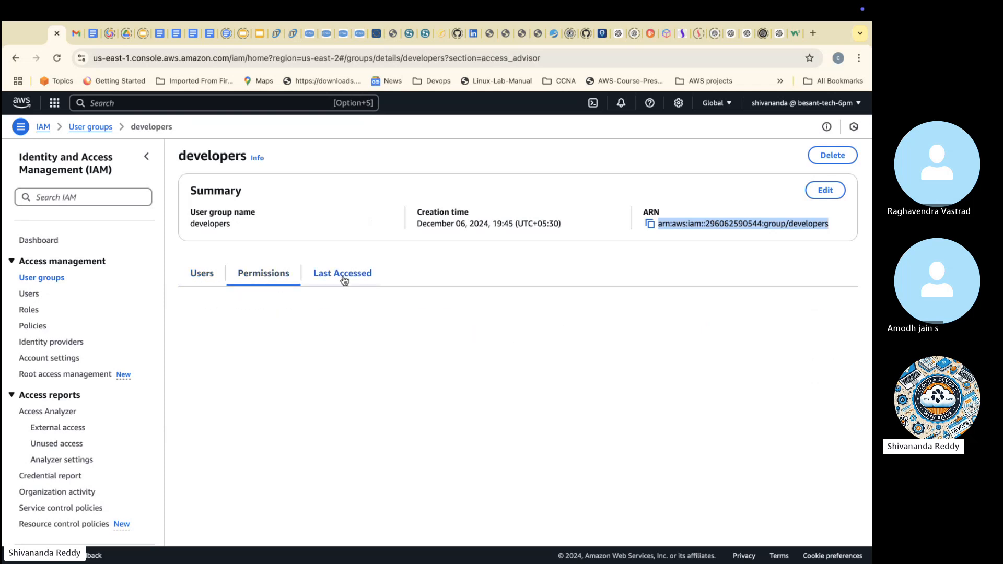
click(208, 275)
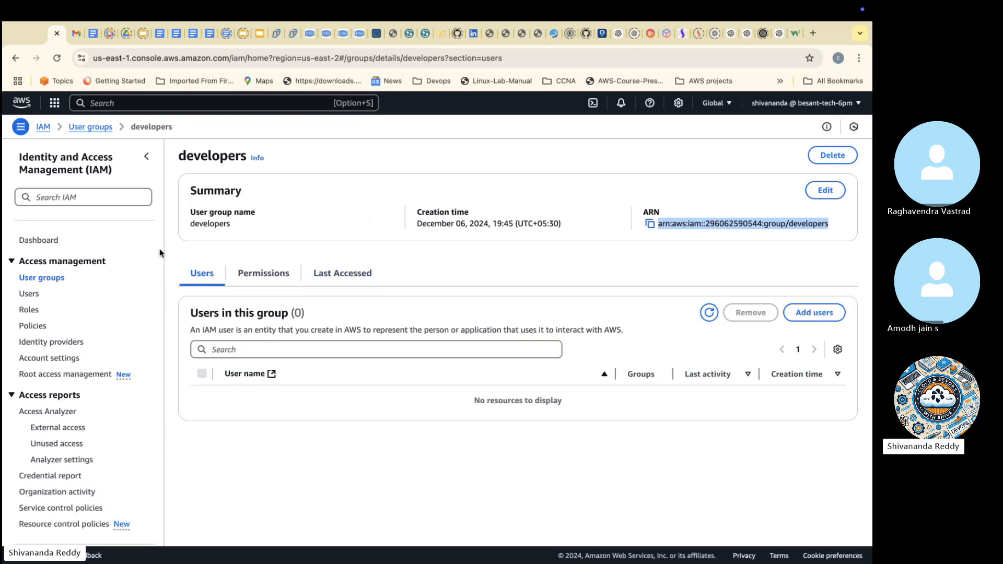
Step: Open the IAM users list and start creating a new user
click(24, 297)
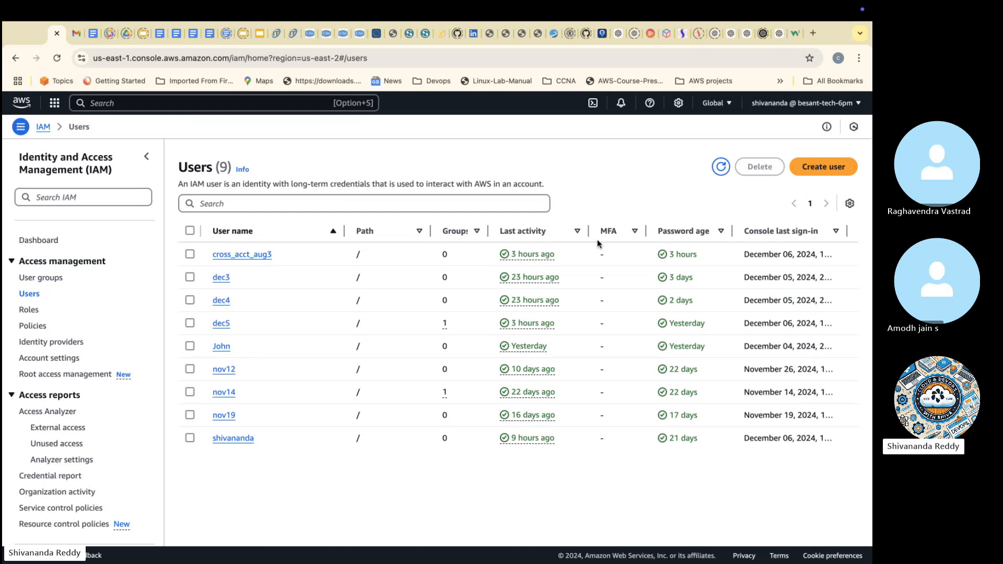
click(819, 167)
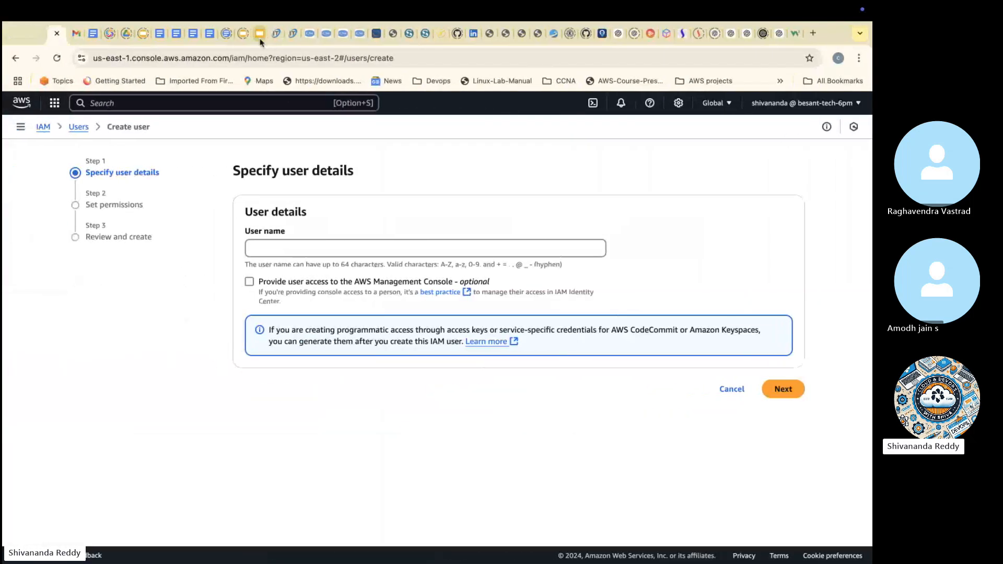
Step: Look up the IAM groups diagram in the Cloud Computing introduction slides and return to the user creation form
click(245, 33)
scroll(352, 358, up, 2)
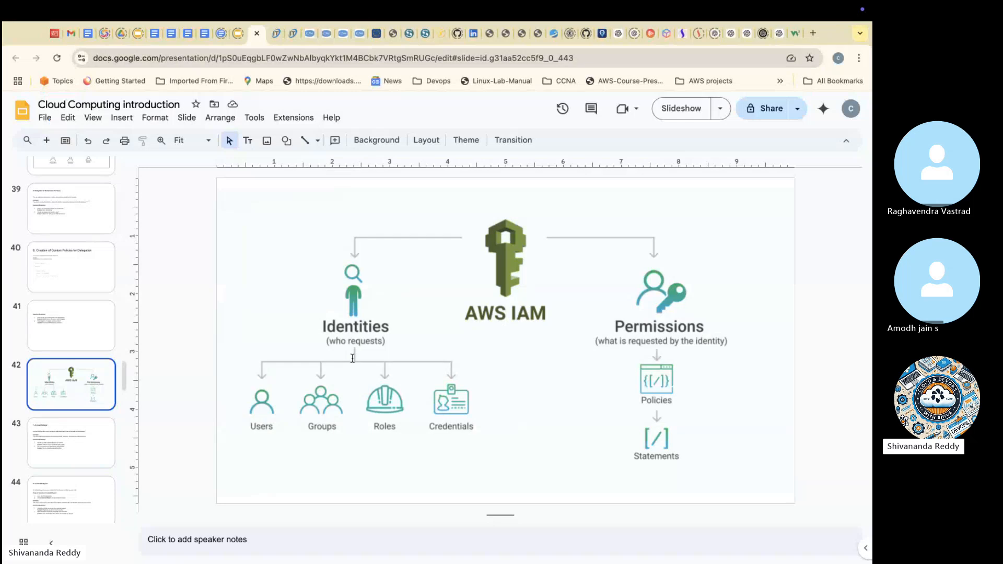
scroll(352, 358, up, 1)
scroll(352, 358, up, 1)
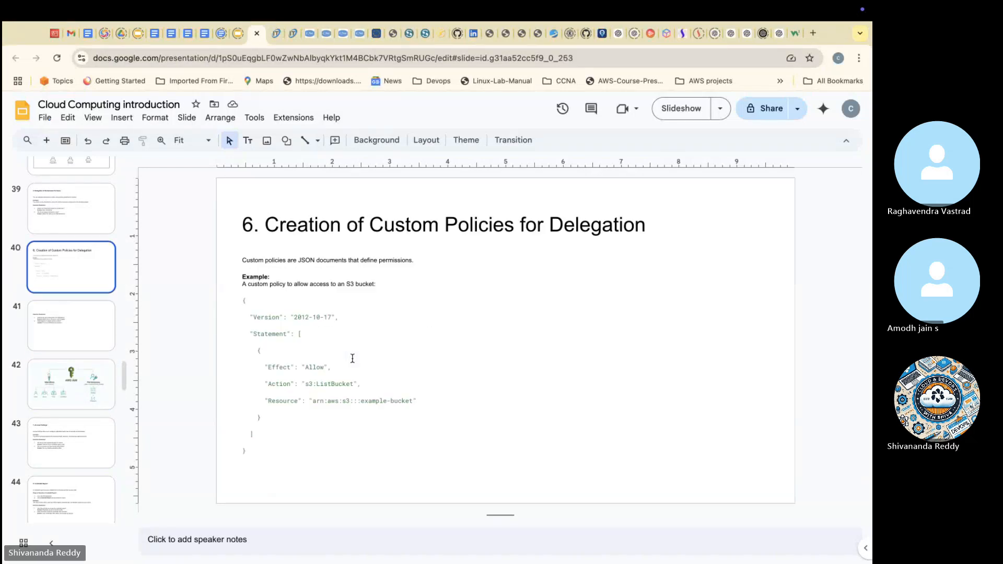
scroll(352, 358, up, 2)
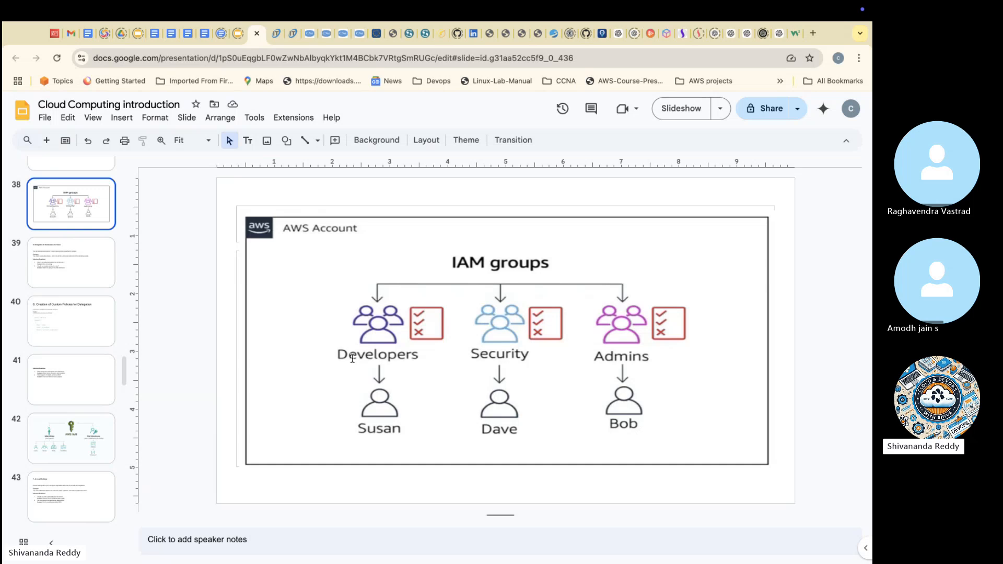
key(ctrl+Right)
key(ctrl+Right)
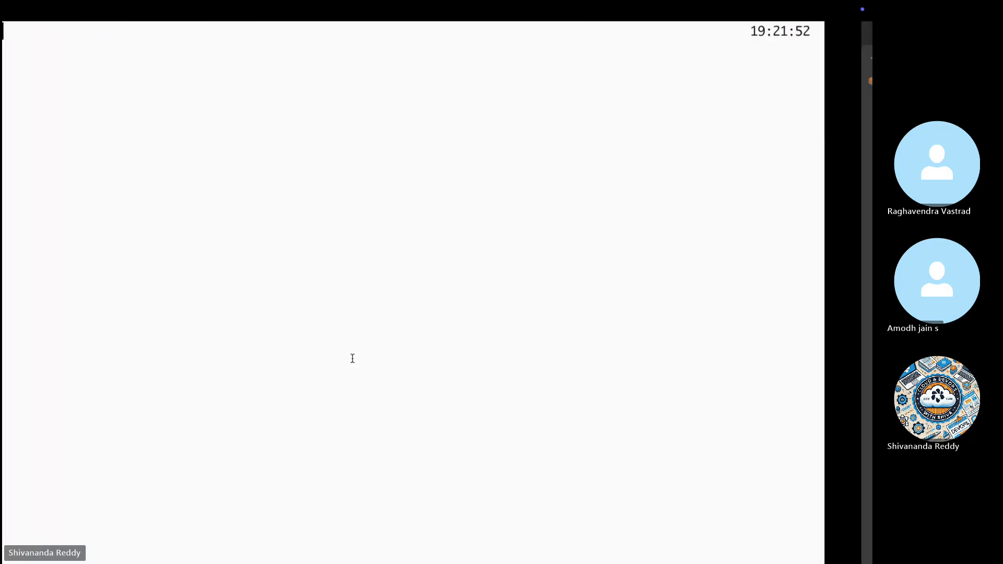
key(ctrl+Right)
key(ctrl+Left)
key(ctrl+Left)
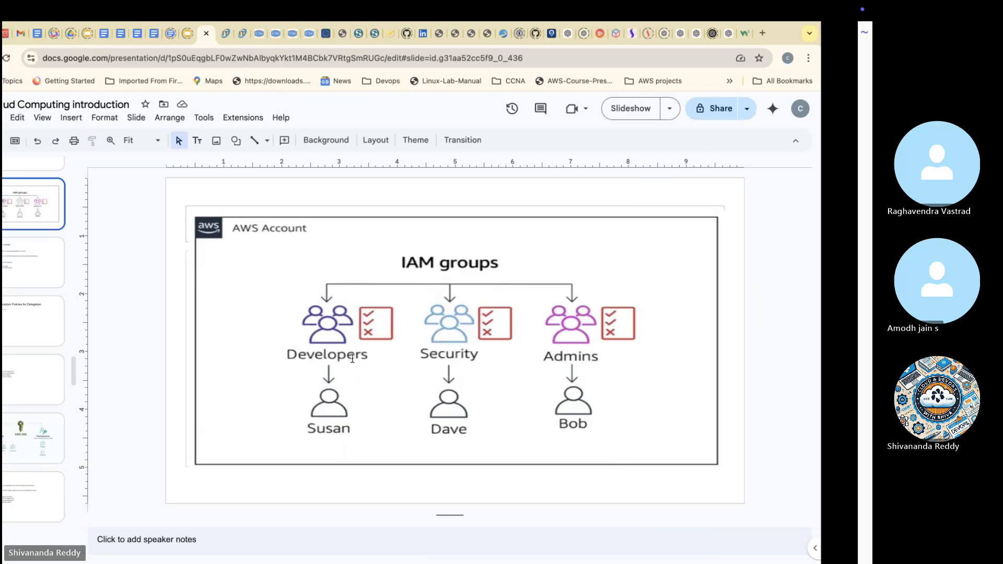
click(53, 35)
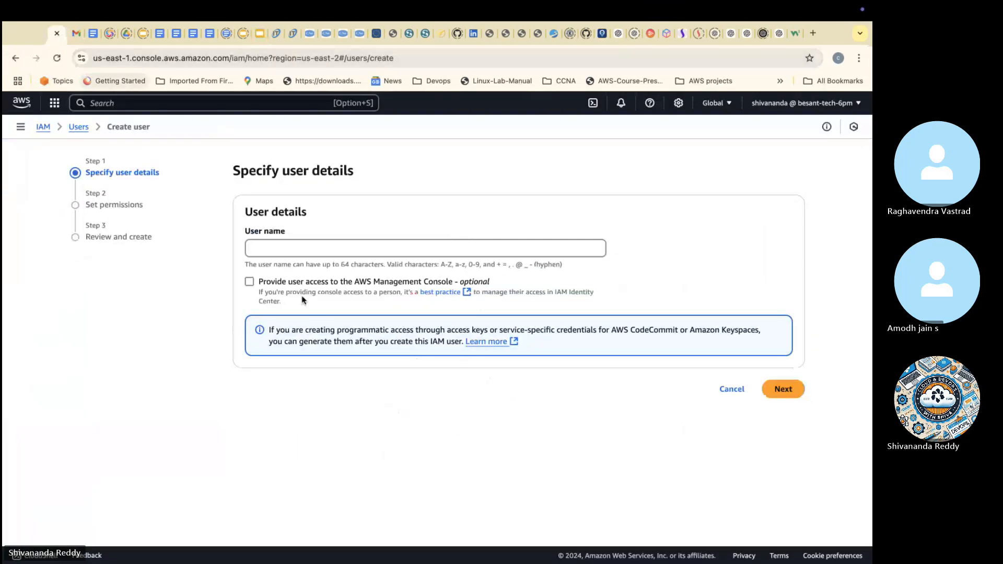
Step: Enter the Developers member's name from the slide as user name and provide console access as an IAM user
click(323, 253)
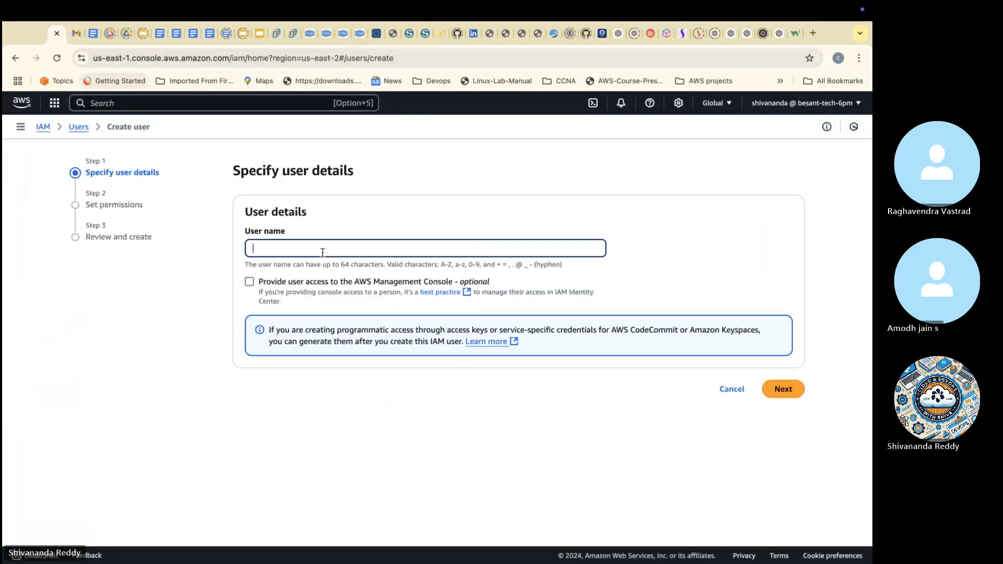
text(susan)
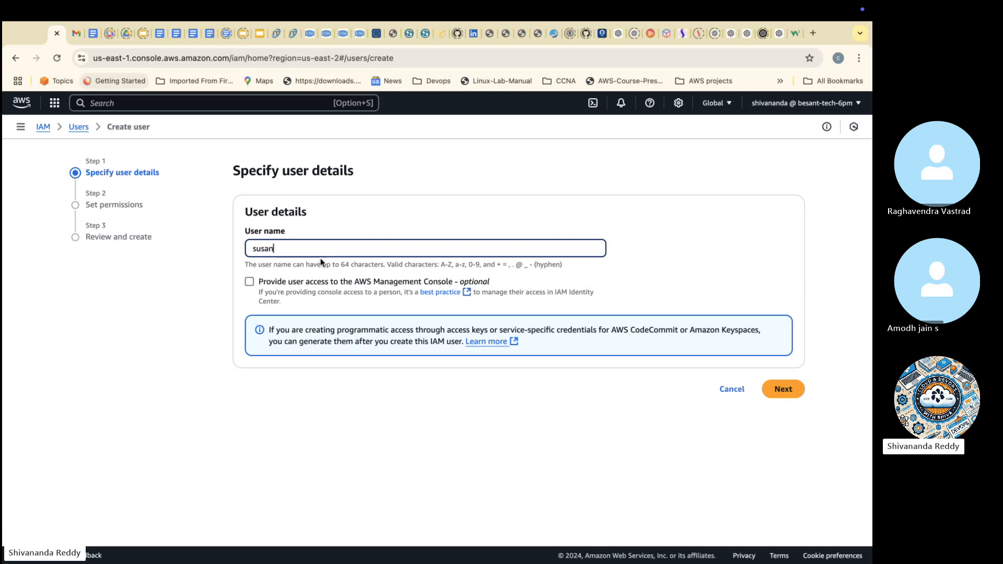
click(250, 282)
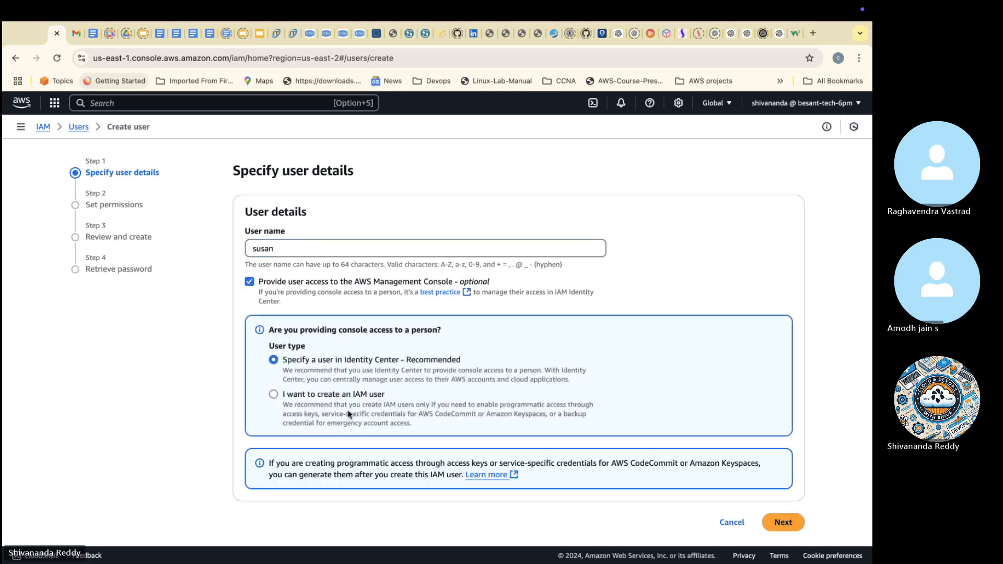
click(311, 398)
Step: Set a custom console password, remove the requirement to create a new one at next sign-in, and continue to permissions
click(281, 500)
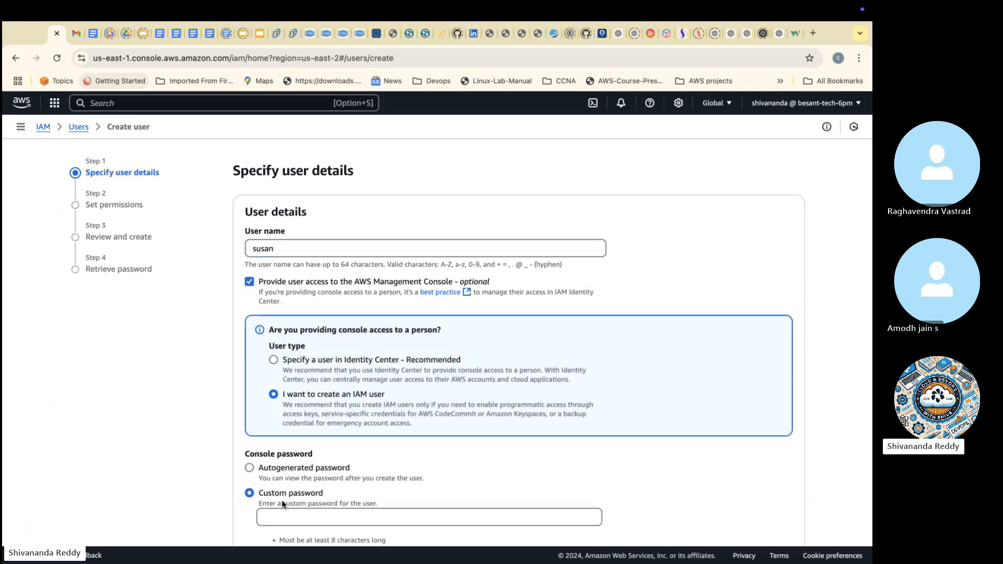
click(288, 513)
text(a)
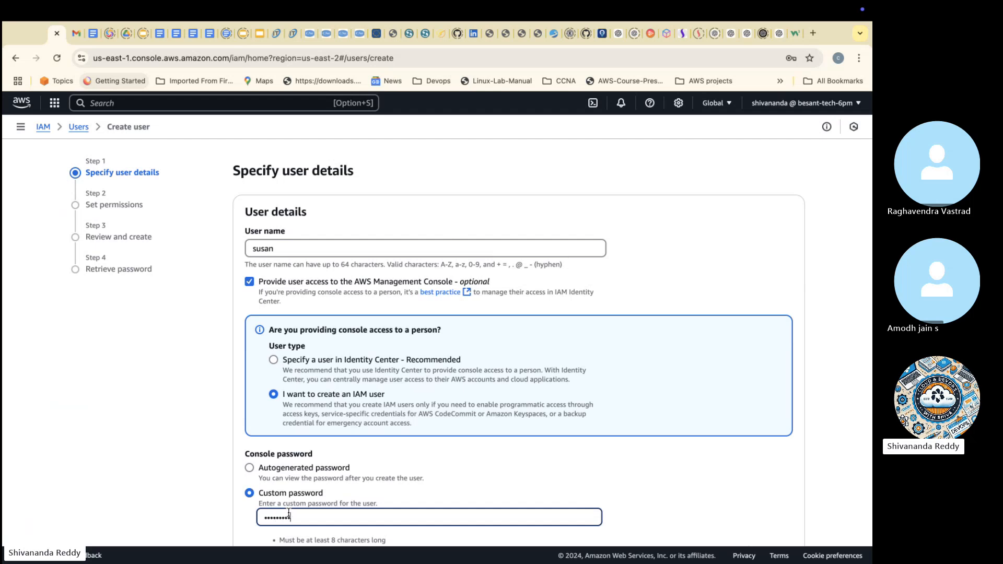
scroll(305, 497, down, 3)
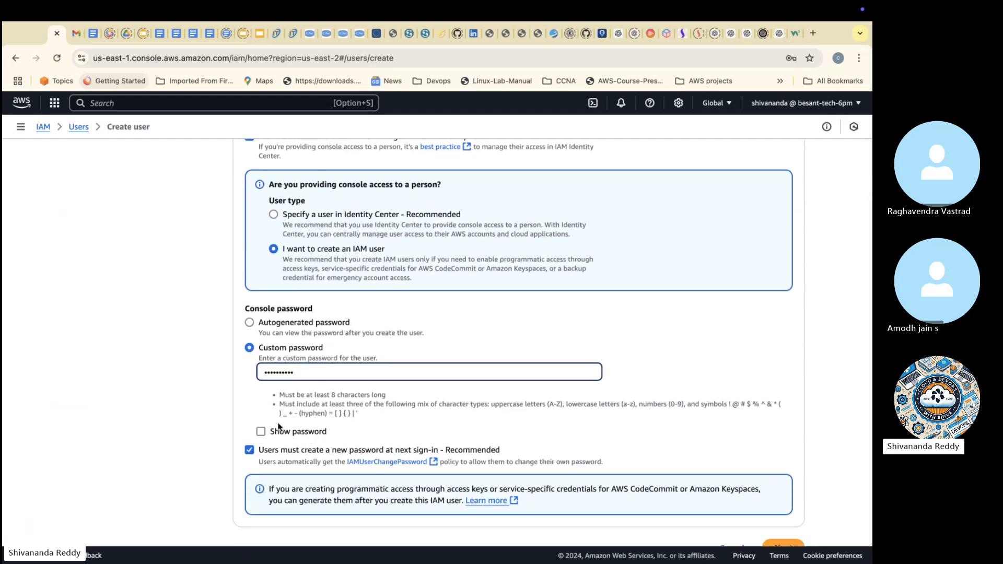
click(248, 451)
scroll(248, 450, down, 1)
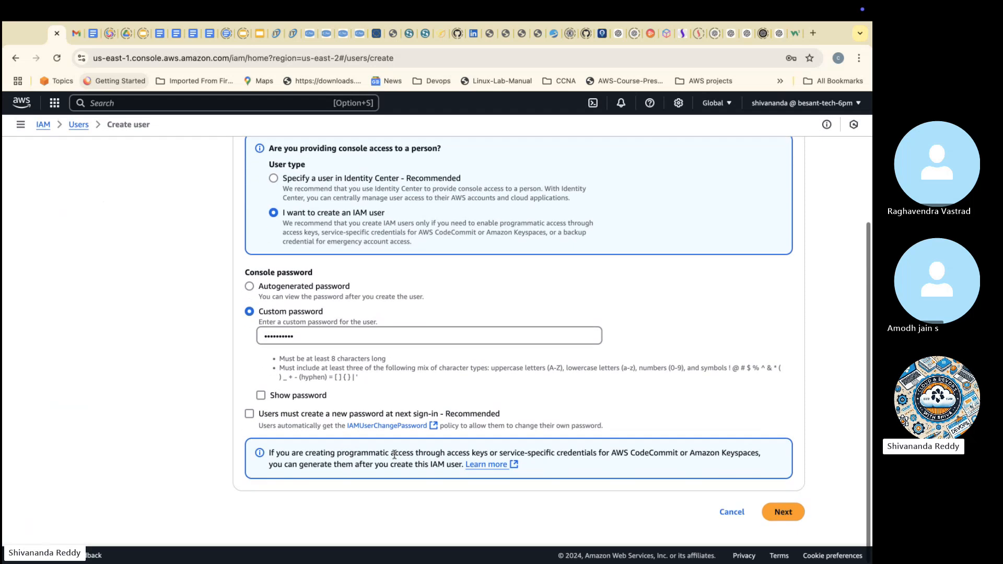
click(780, 514)
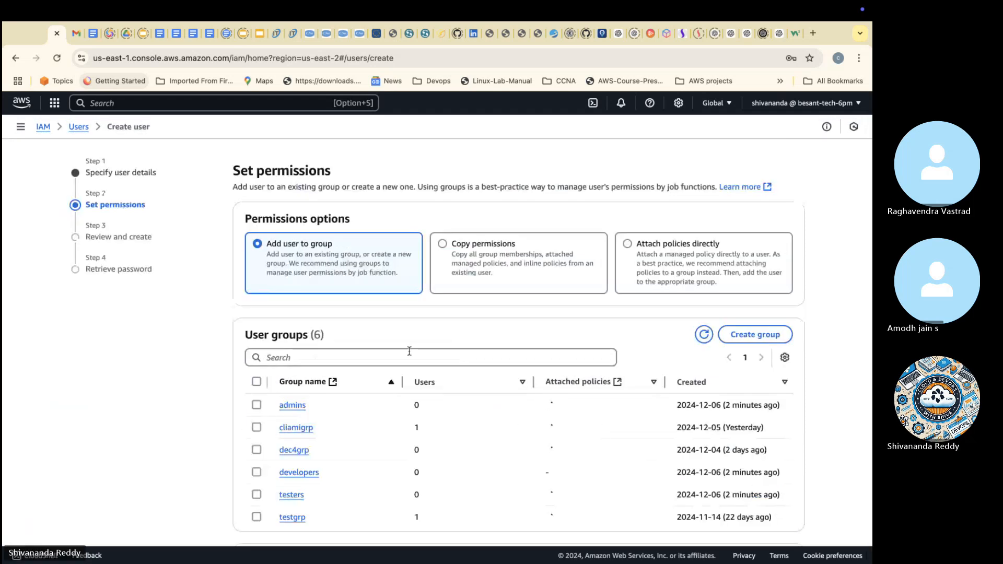
Step: Create the Developers member's user without assigning a group and return to the users list
scroll(715, 414, down, 2)
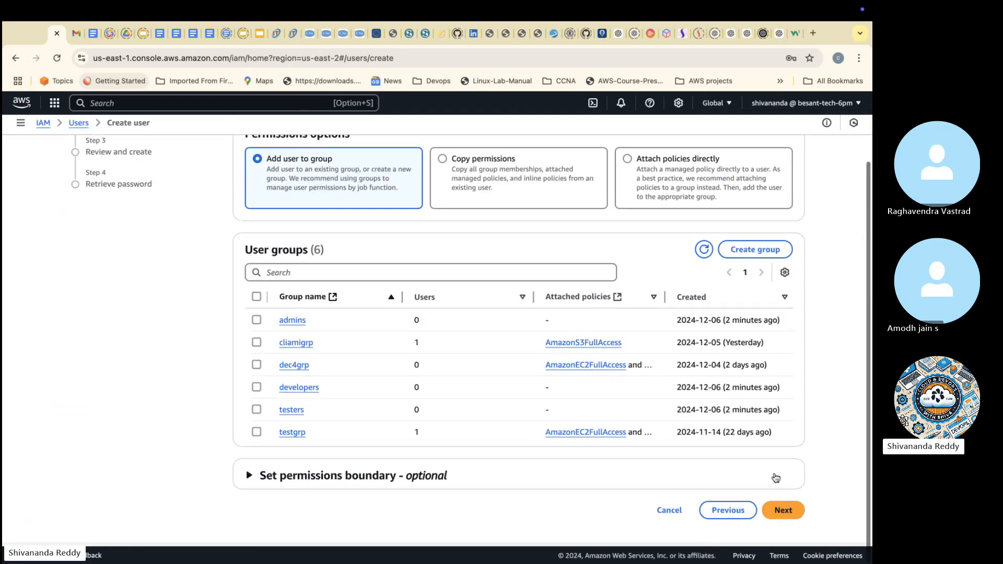
click(780, 514)
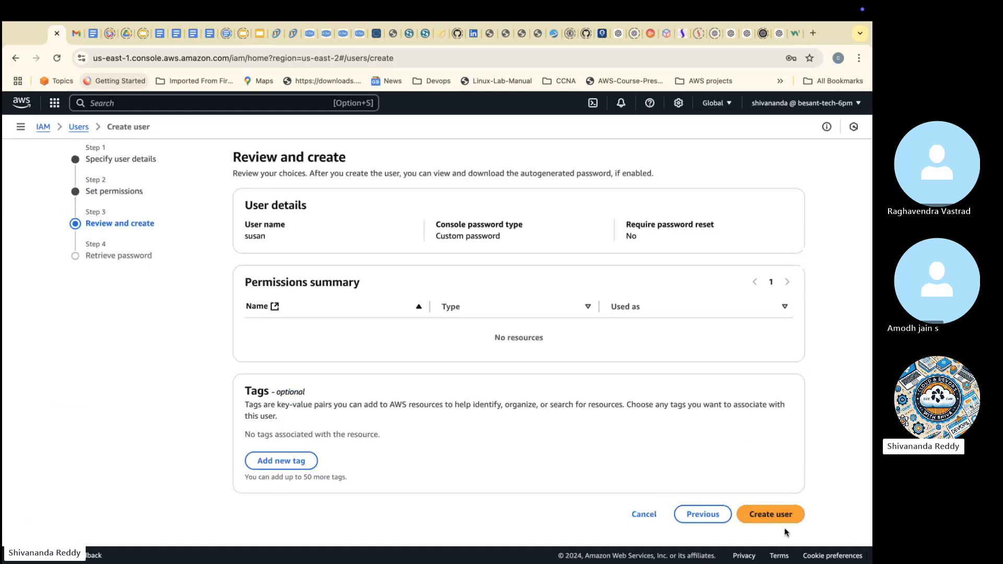
click(790, 519)
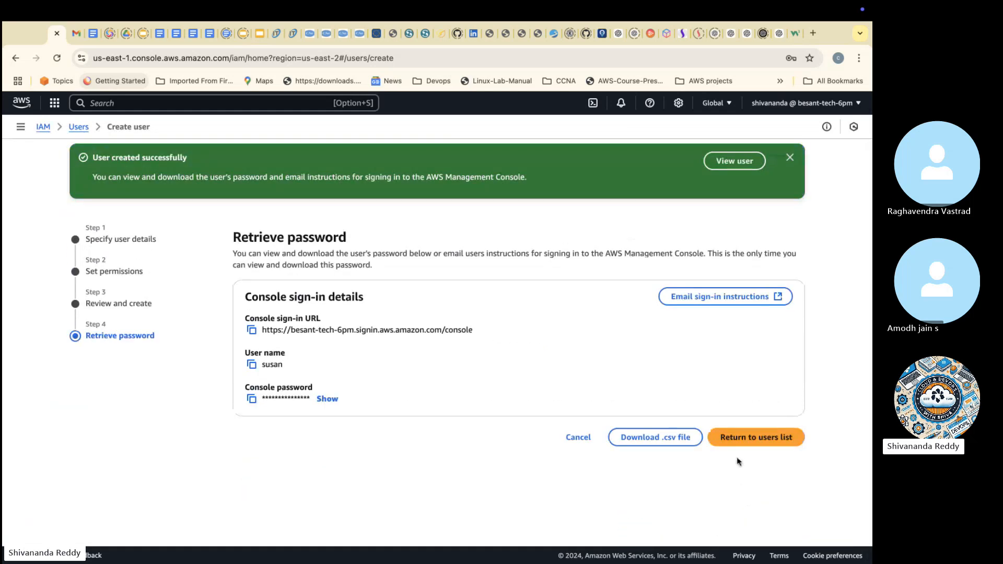
click(741, 438)
click(567, 380)
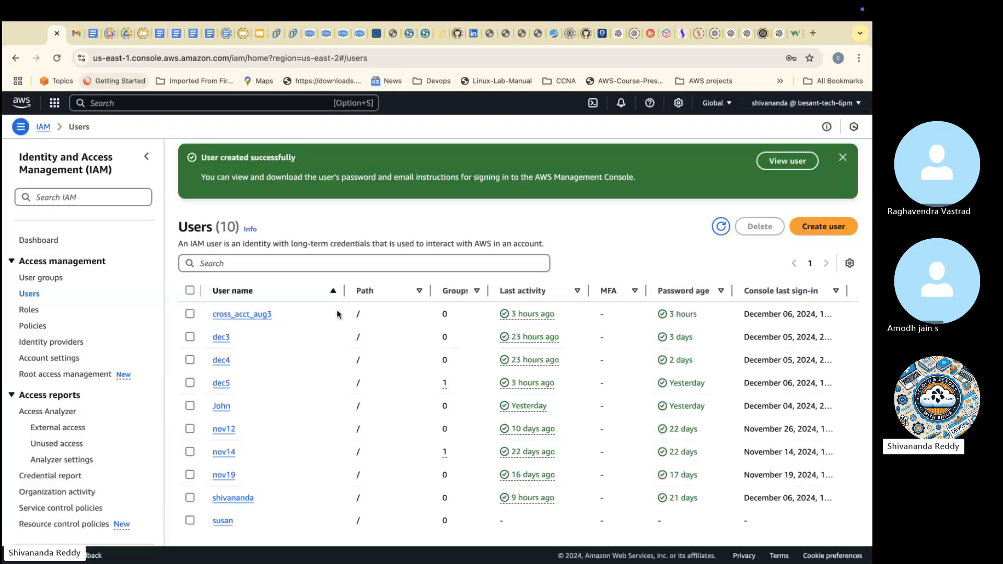
Step: Start creating a second user and check the IAM groups slide for the Security member's name
click(822, 226)
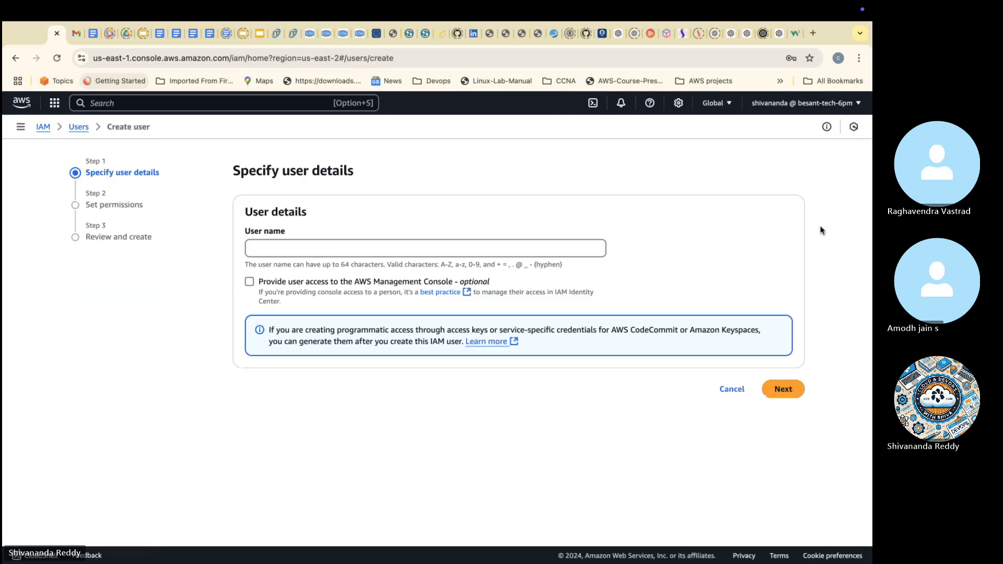
key(ctrl+Right)
key(ctrl+Left)
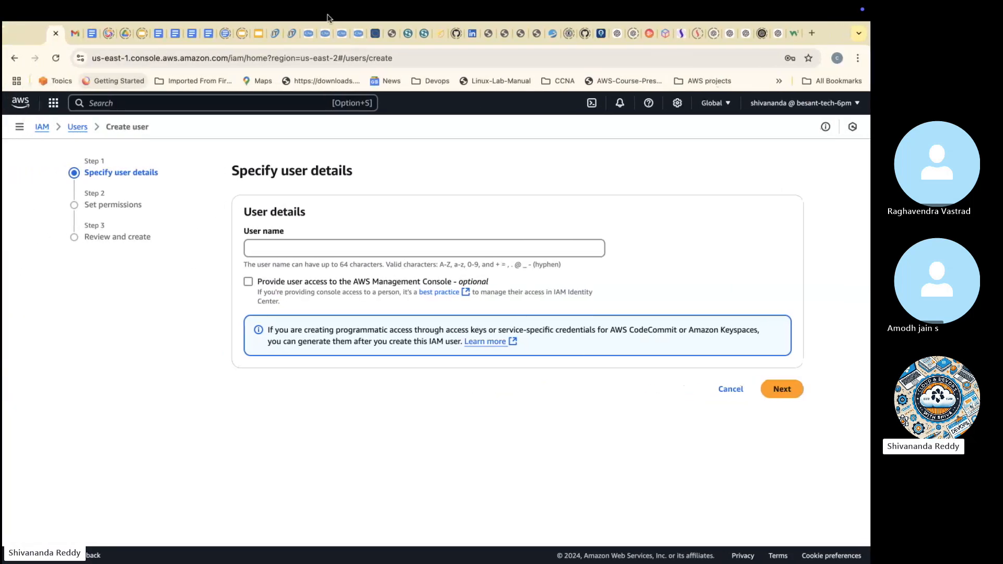
click(262, 34)
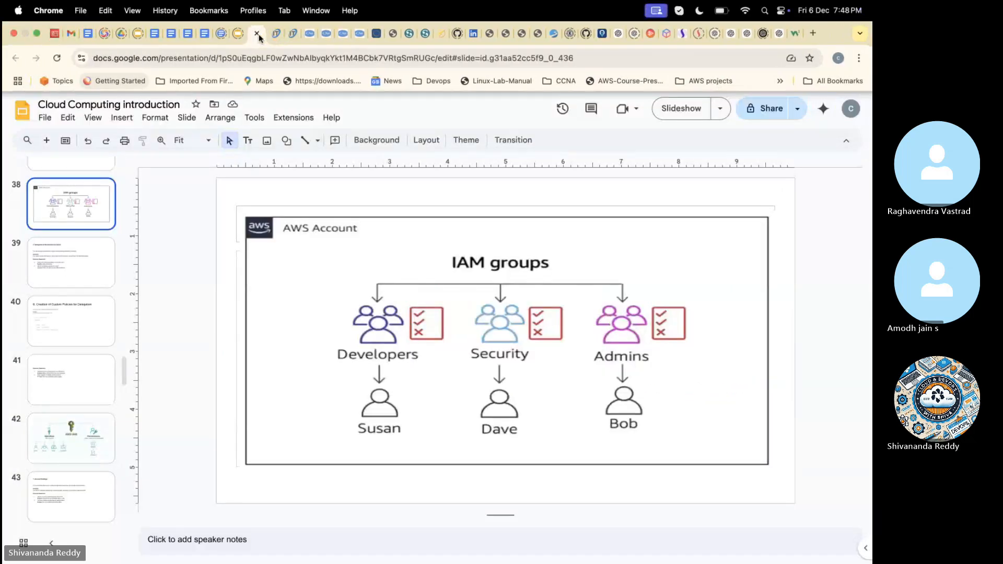
click(58, 35)
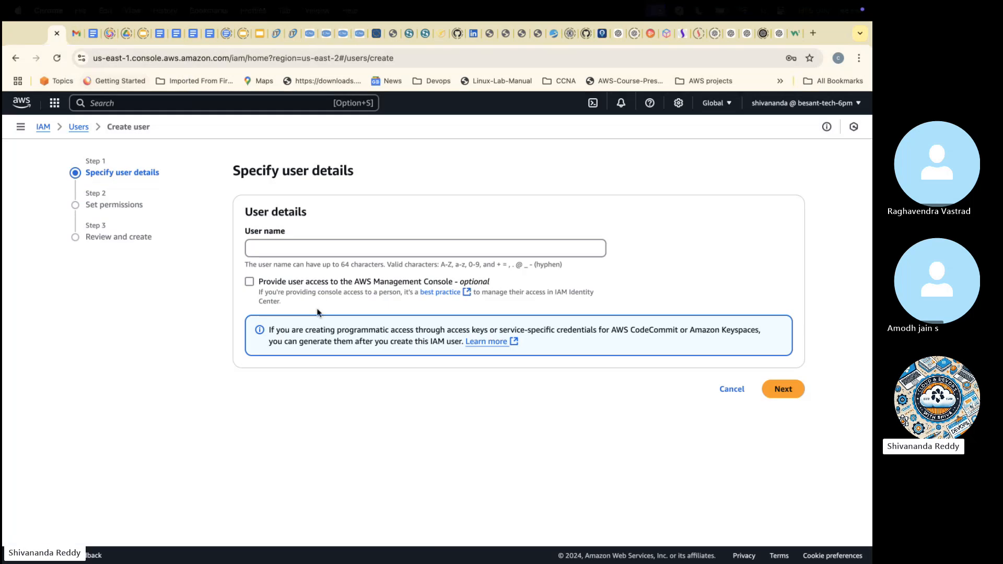
Step: Enter the Security member's name as user name and enable console access with the IAM user type
click(323, 252)
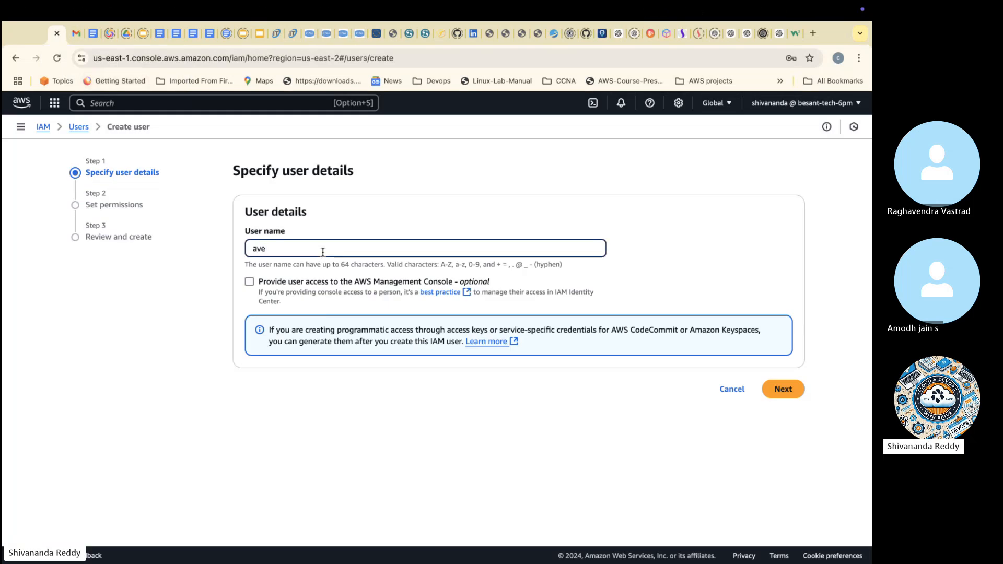
text(dave)
click(375, 282)
click(320, 396)
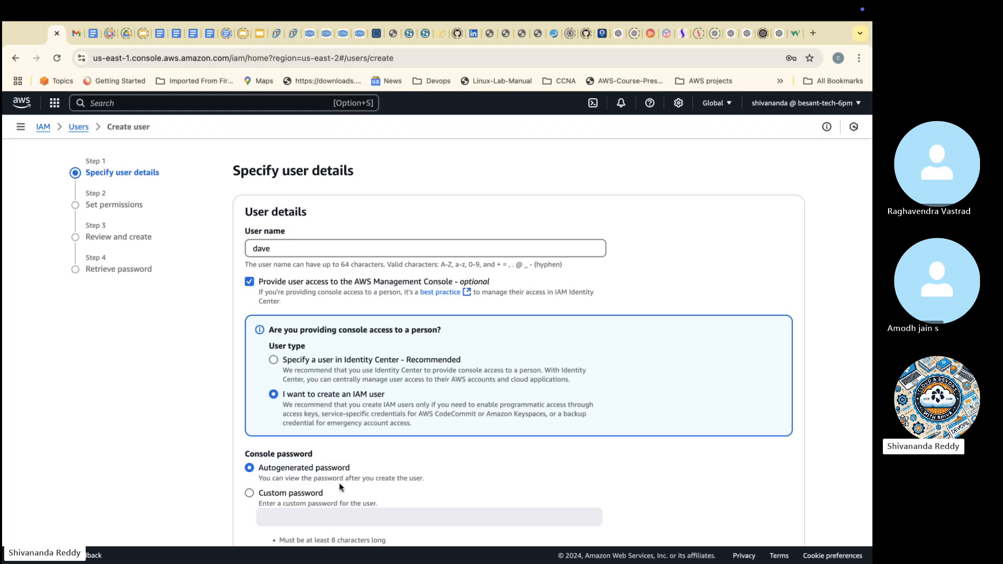
Step: Enter a custom console password for the second user, turn off the forced password change, and continue to permissions
scroll(340, 483, down, 3)
click(292, 352)
click(285, 368)
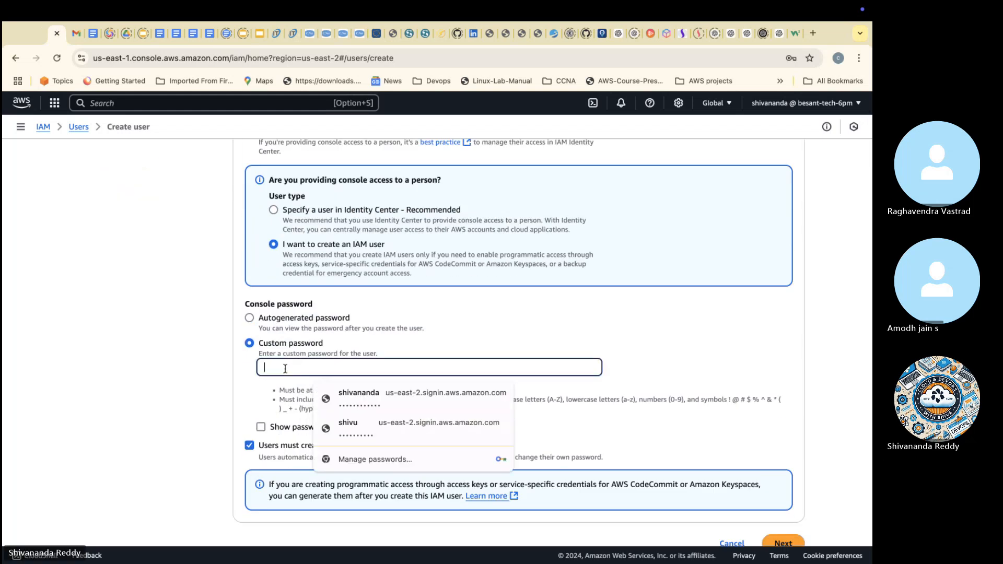
text(D)
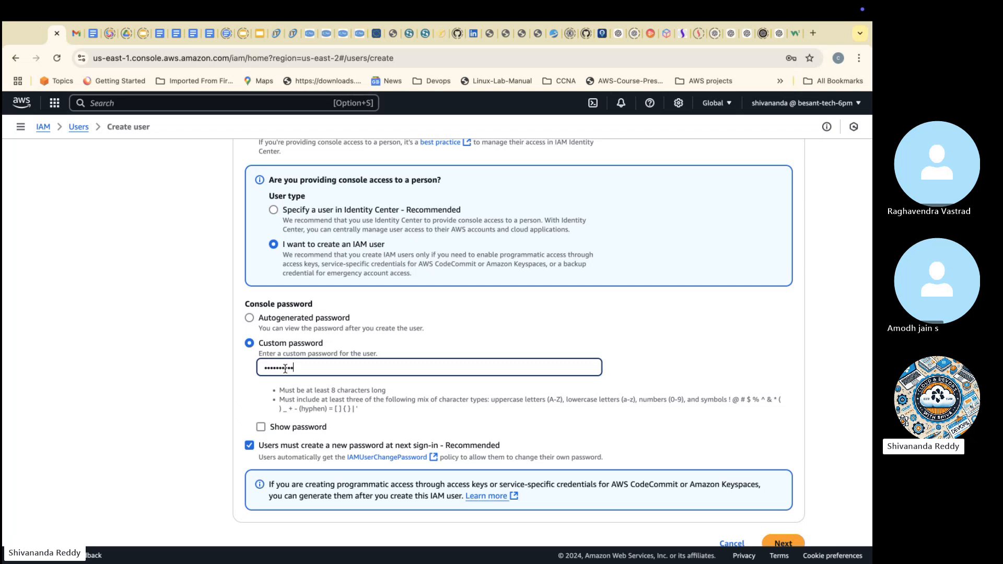
click(277, 446)
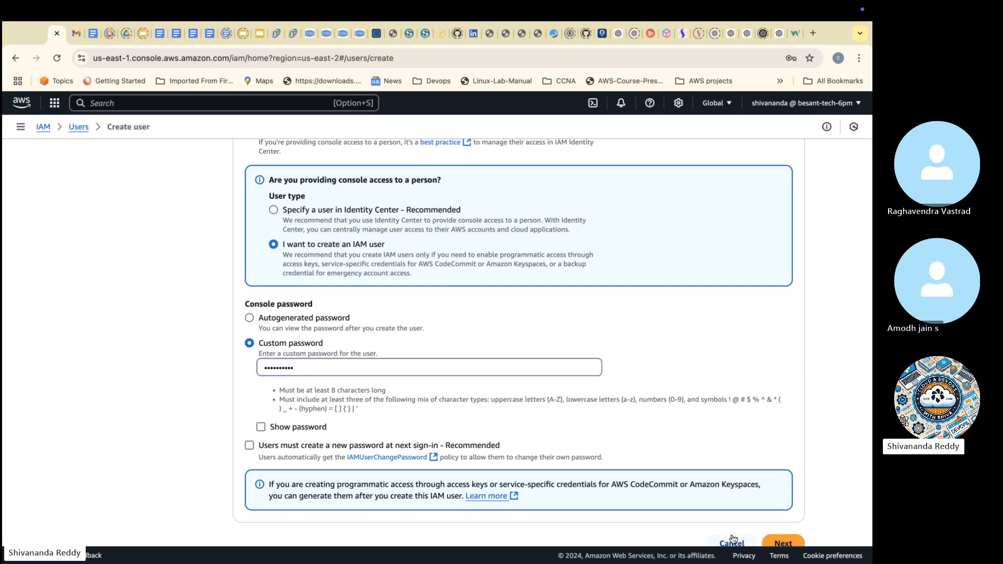
click(783, 544)
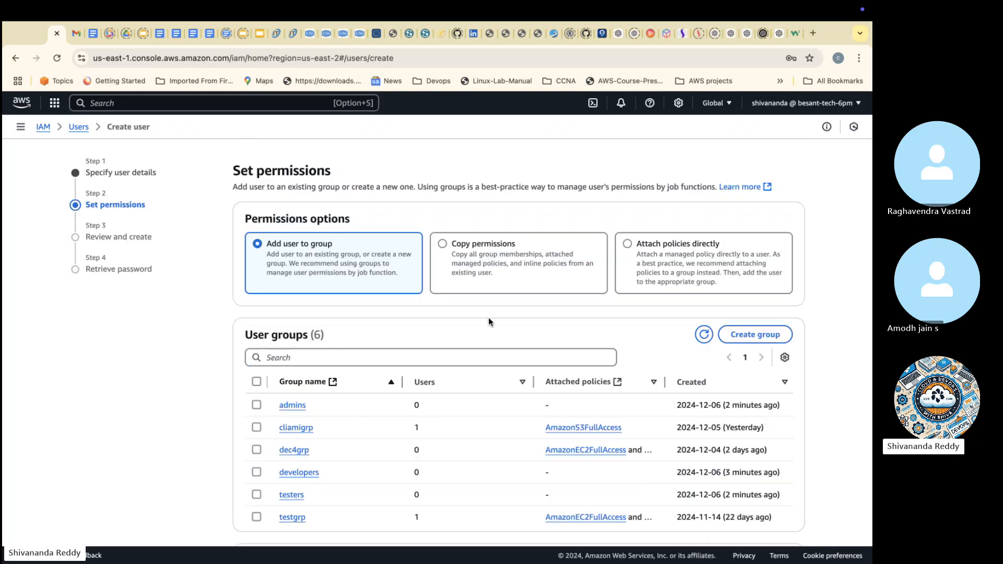
Step: Create the Security member's user with no group membership and go back to the users list
scroll(490, 321, down, 3)
click(781, 513)
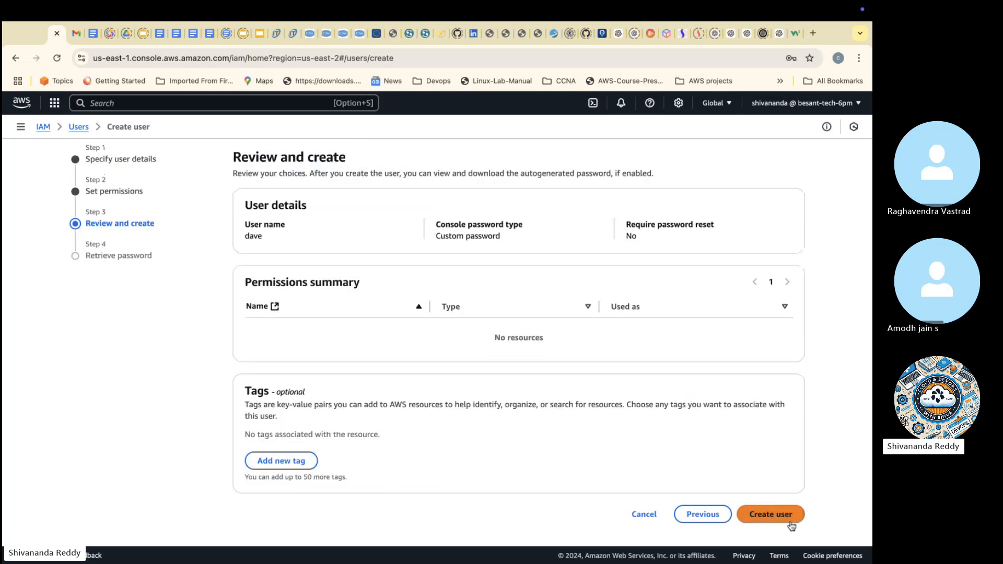
click(779, 515)
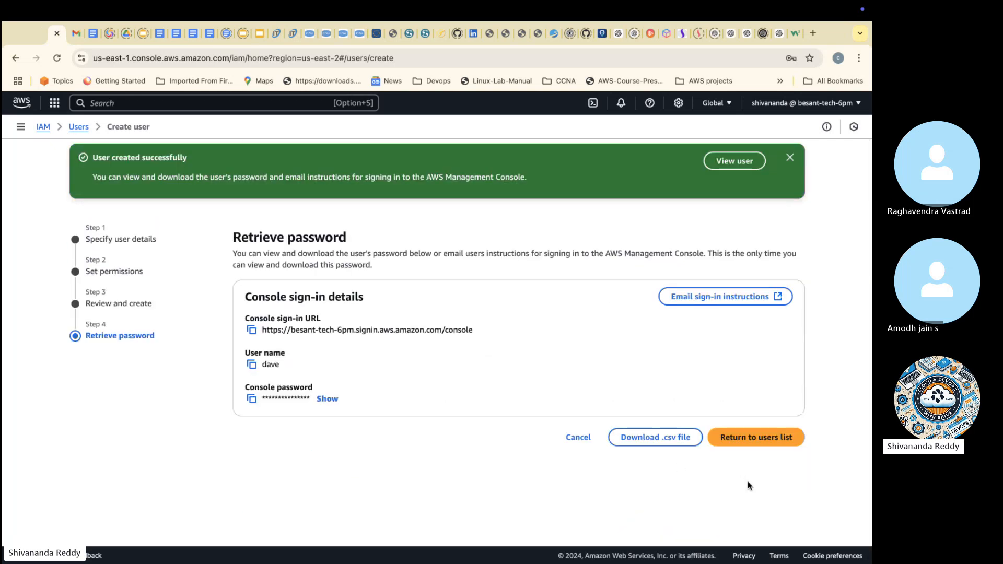
click(749, 443)
click(577, 383)
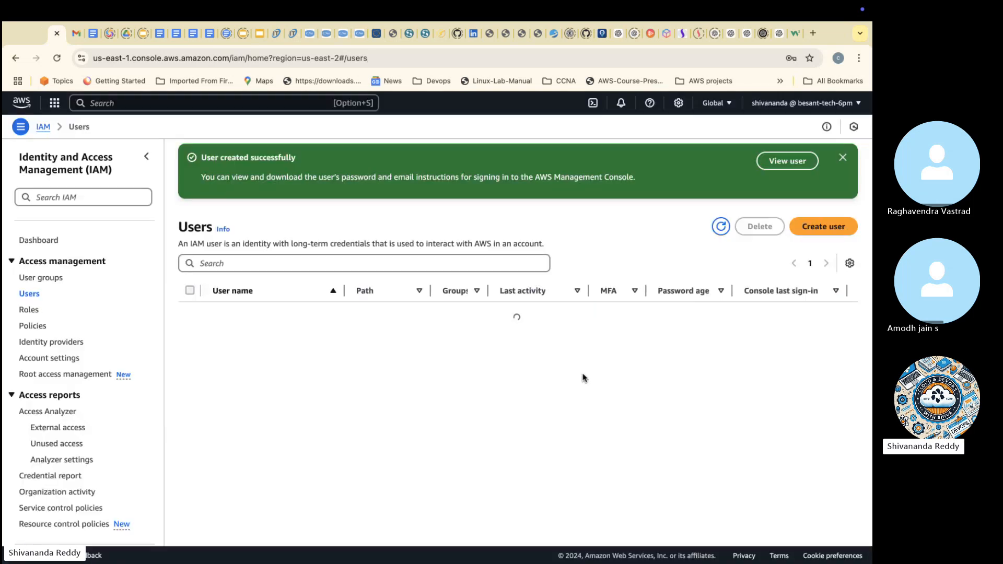
Step: Check the IAM groups slide for the Admins member's name and start creating a third user
click(259, 33)
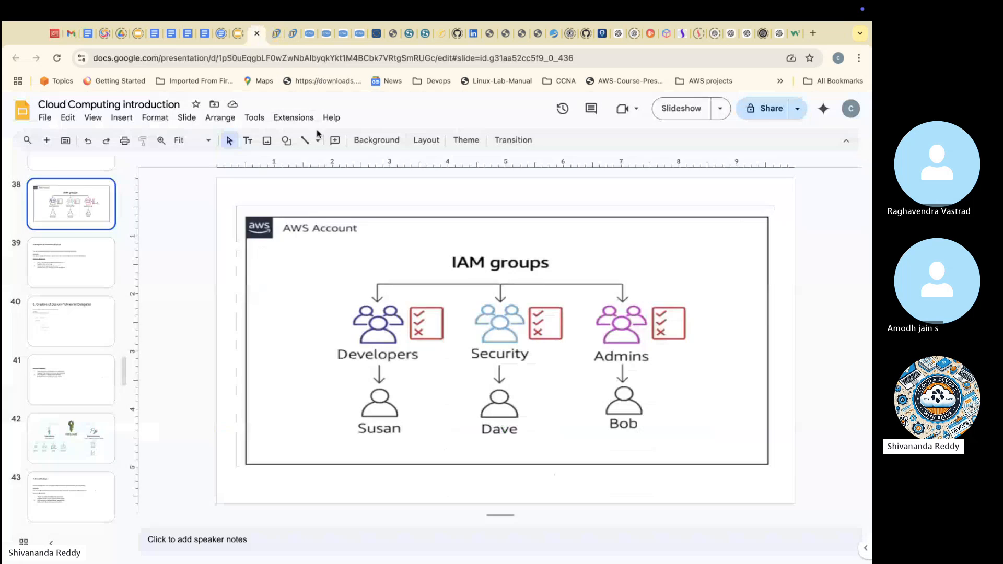
click(68, 31)
click(809, 232)
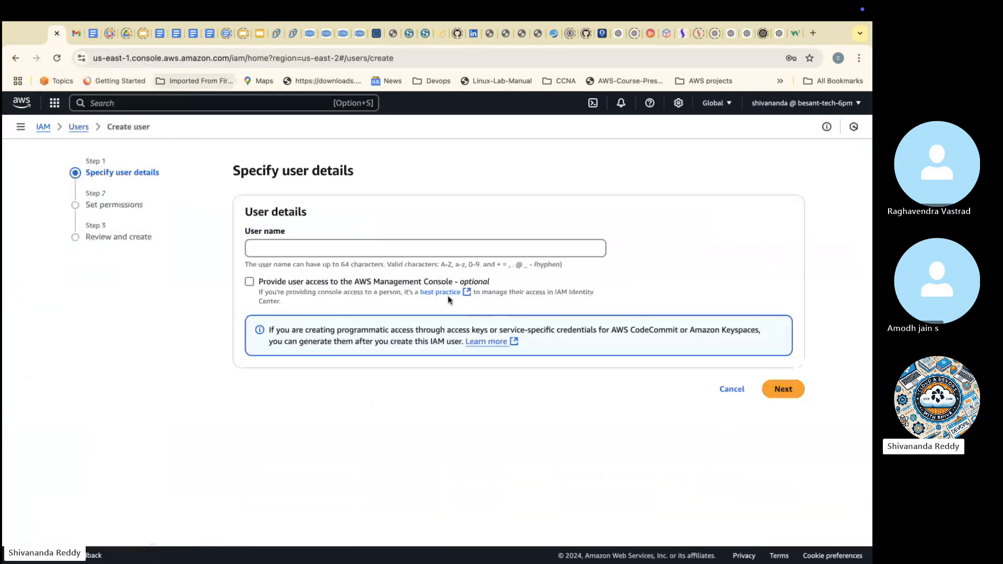
Step: Enter the Admins member's name as user name and enable console access with the IAM user type
click(385, 250)
text(bob)
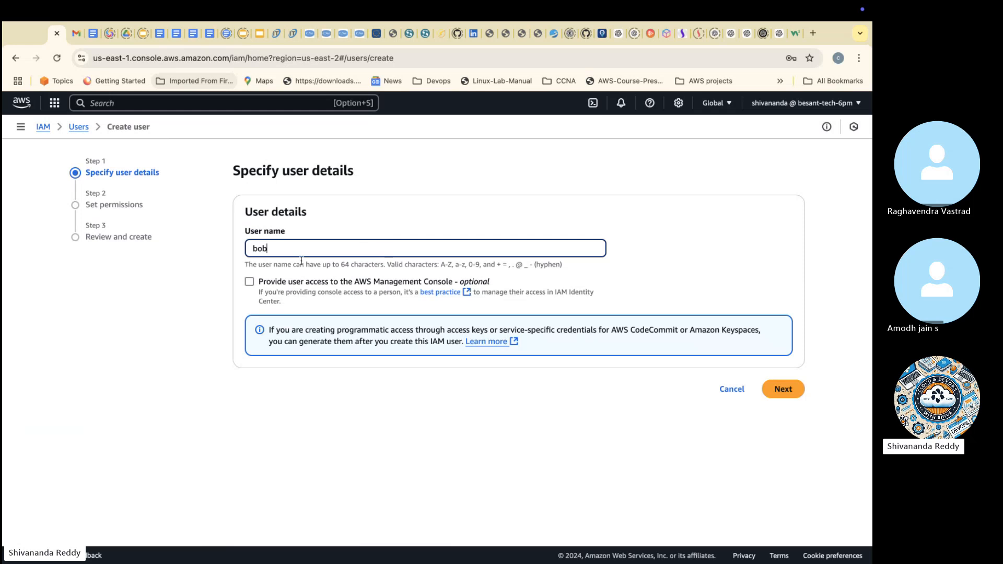
click(261, 284)
click(261, 284)
click(335, 392)
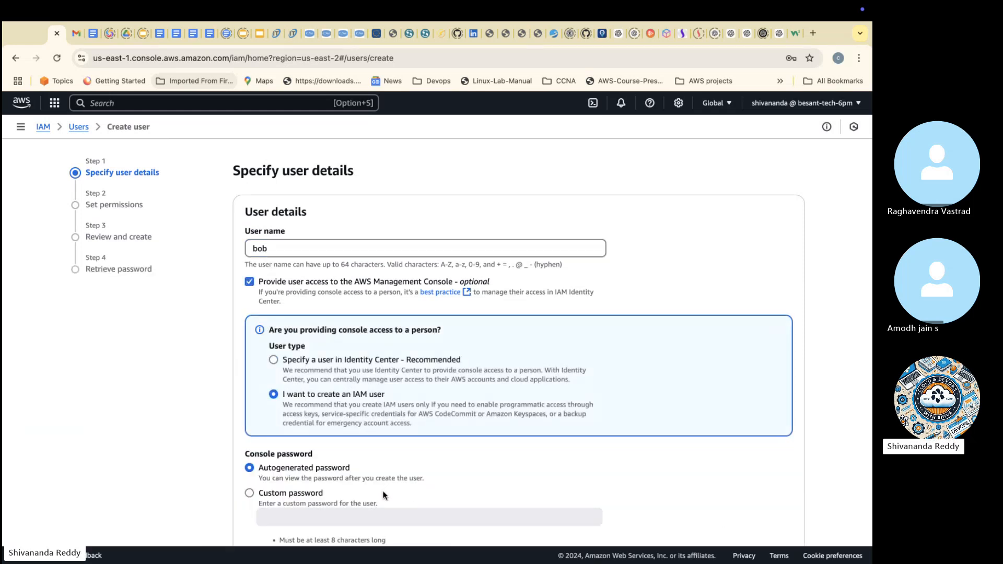
Step: Enter a custom console password for the third user, turn off the forced password change, and continue to permissions
click(274, 495)
click(294, 513)
text(••)
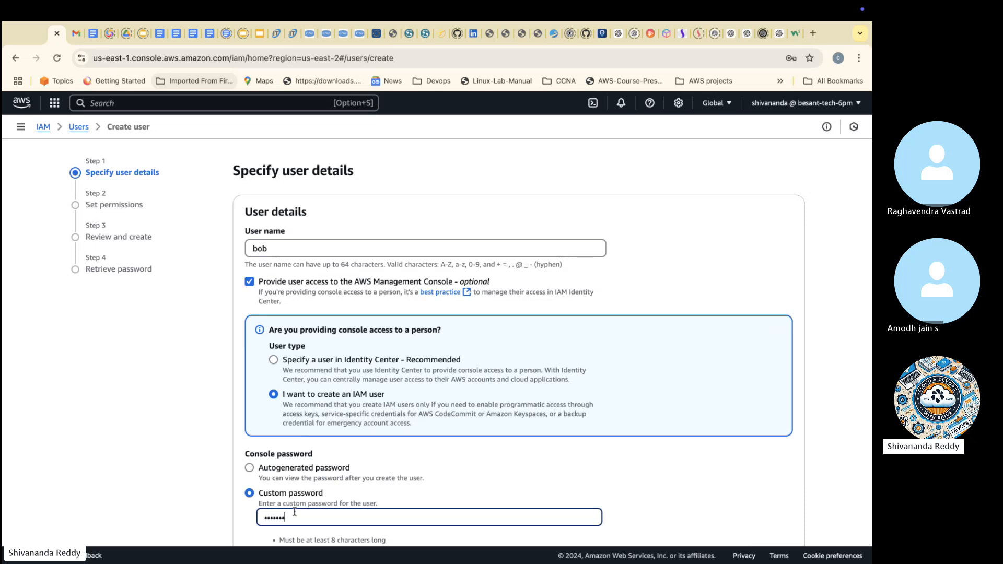
scroll(356, 522, down, 3)
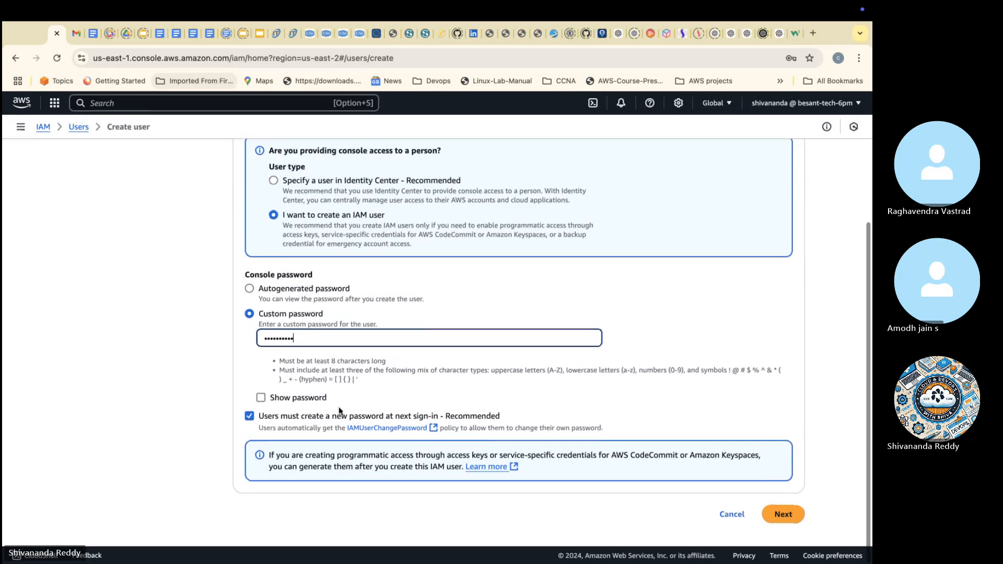
click(410, 417)
click(782, 515)
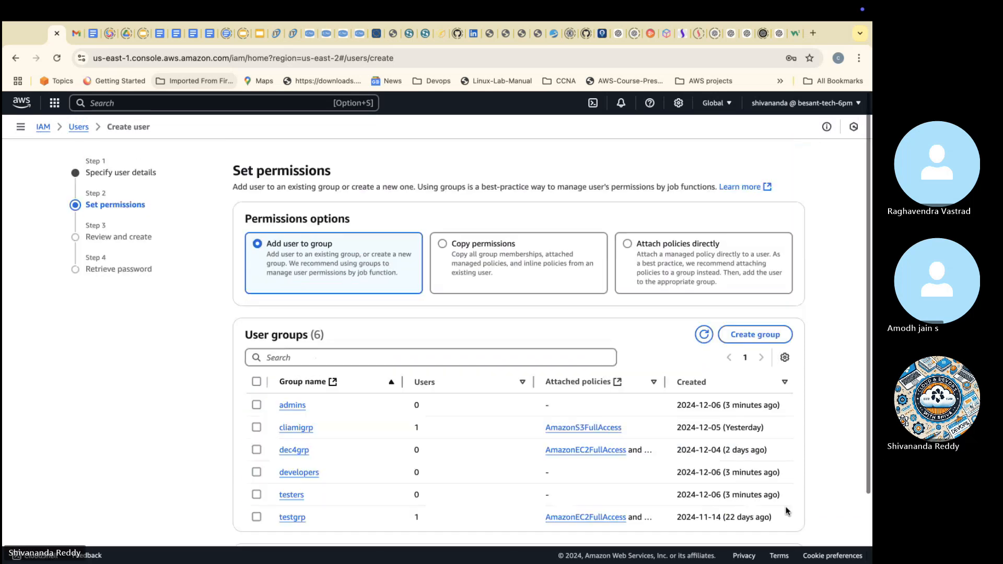
Step: Create the third user with no group membership and sort the users list by console last sign-in
scroll(732, 376, down, 2)
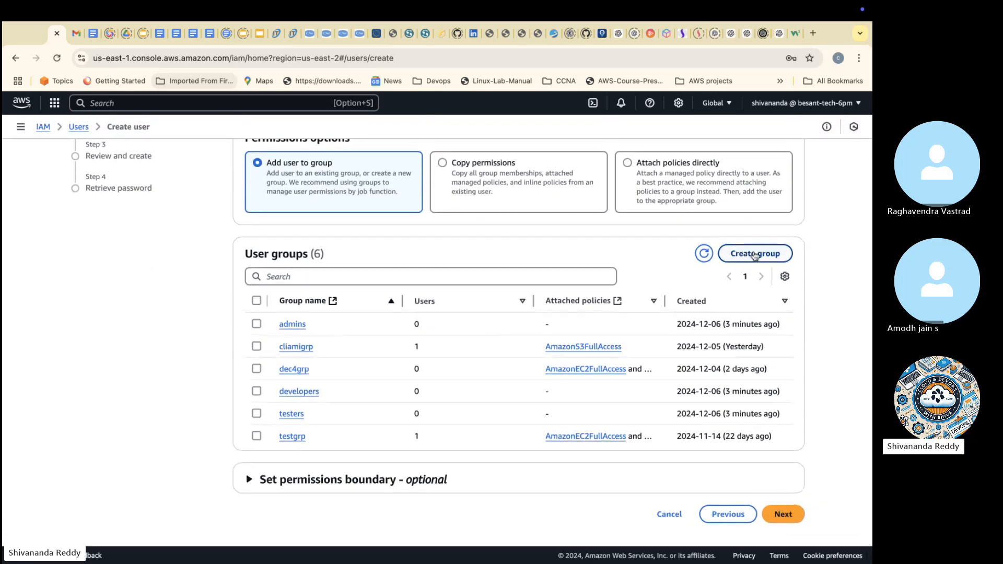
click(768, 515)
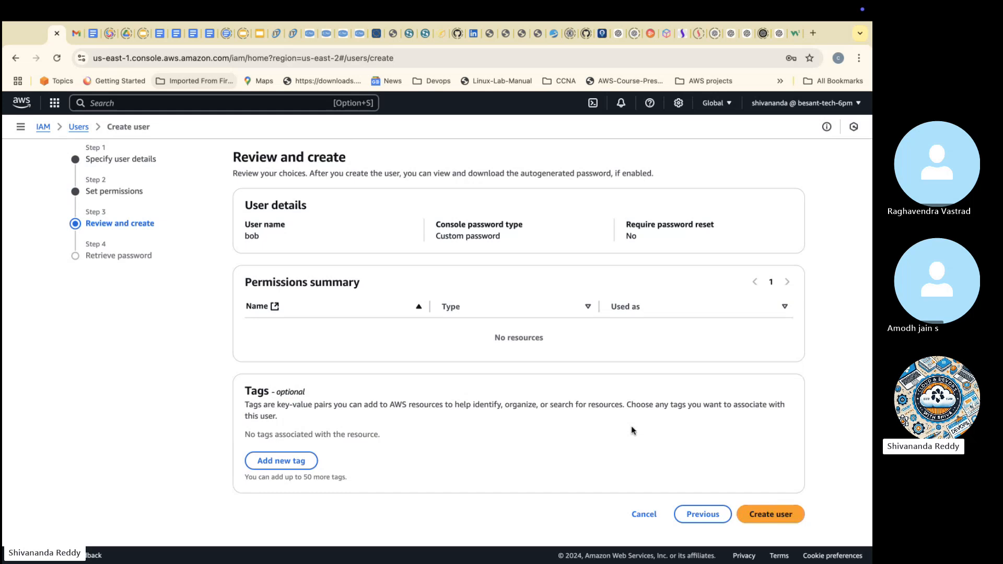
click(754, 518)
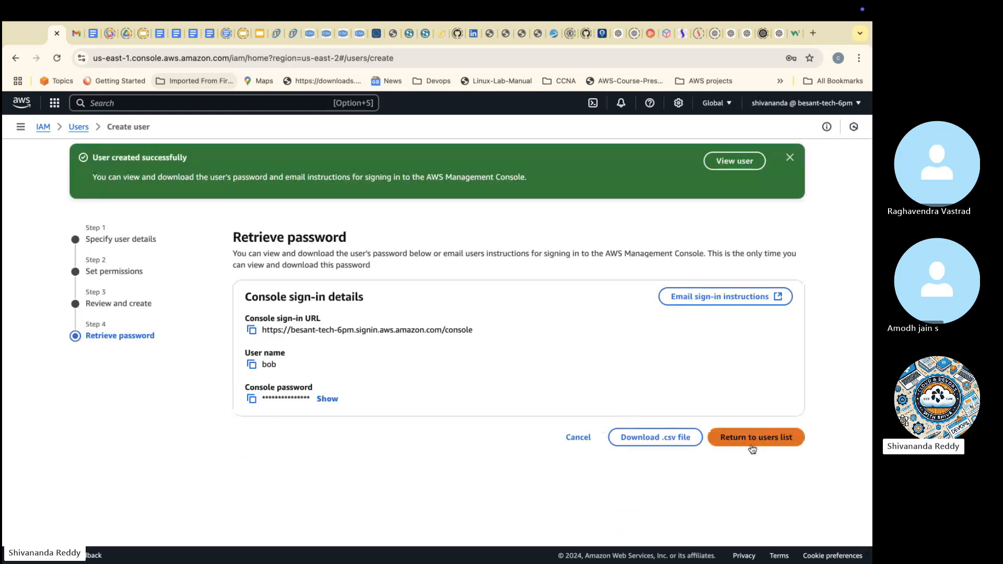
click(753, 449)
click(575, 382)
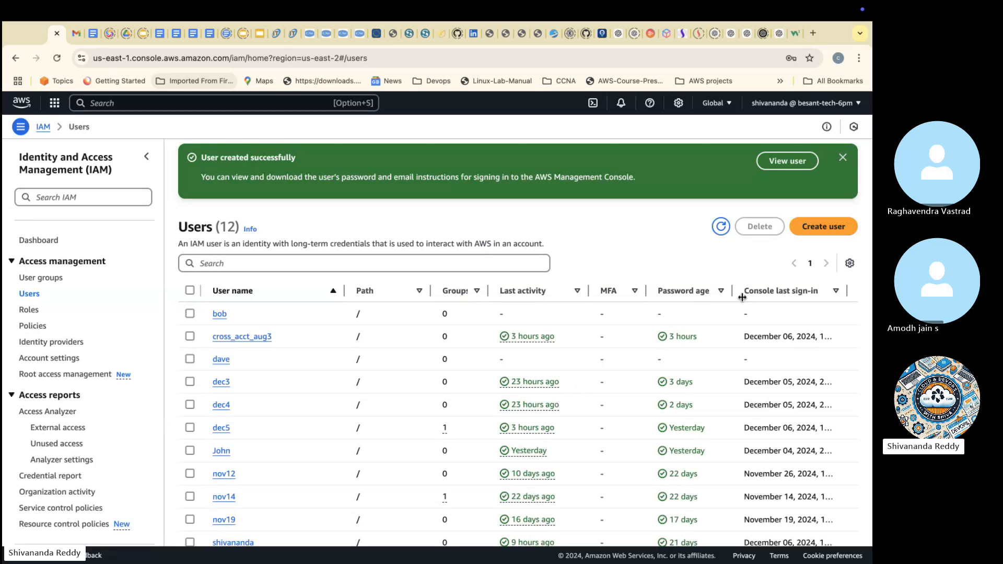
click(793, 292)
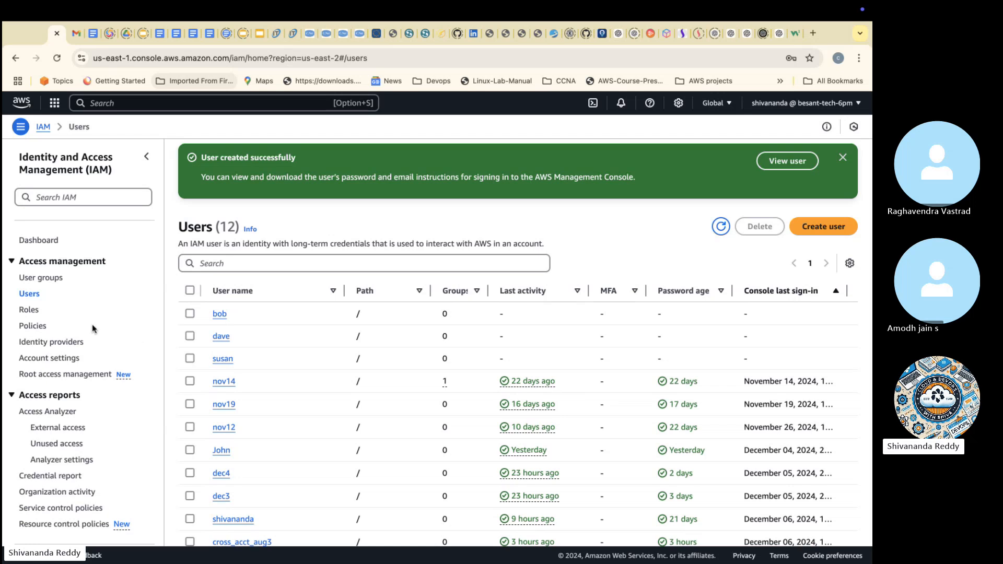
Step: Add the most recently created user to the developers group
click(34, 278)
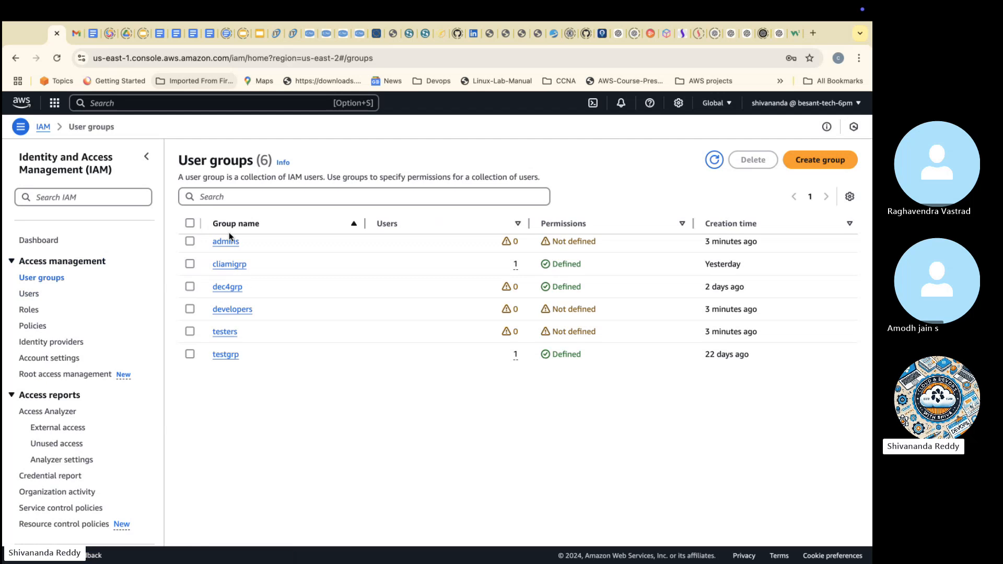
click(236, 312)
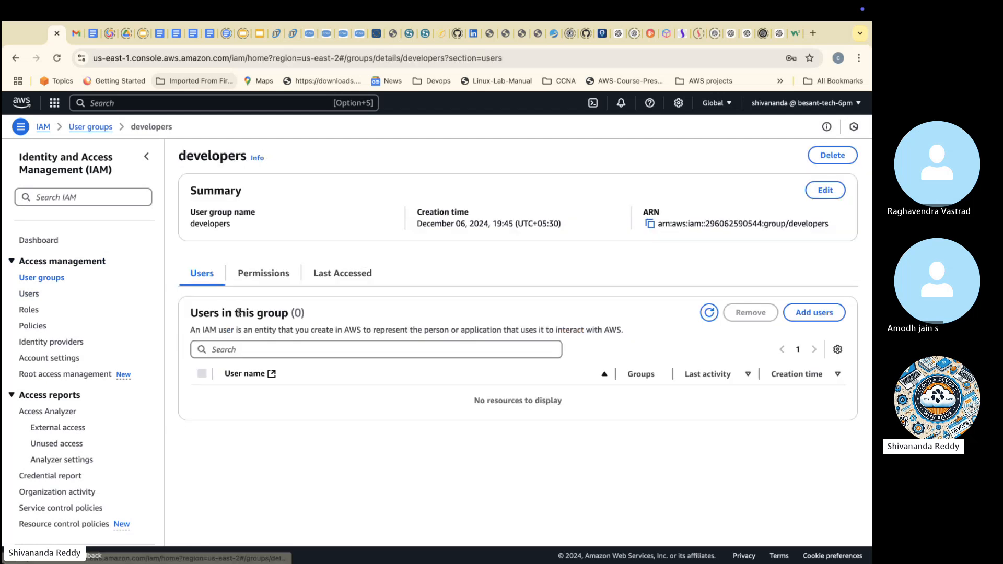
click(819, 313)
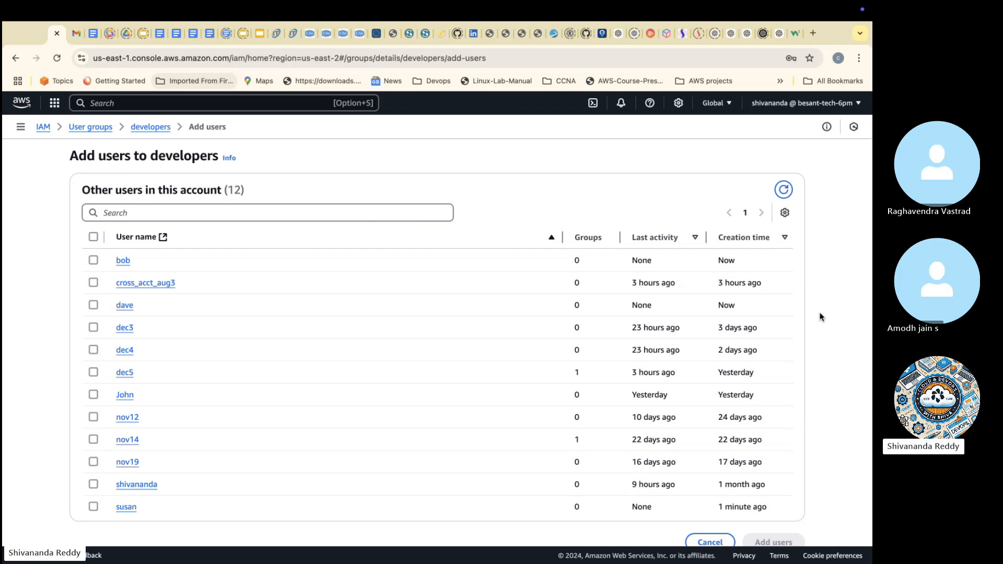
click(94, 261)
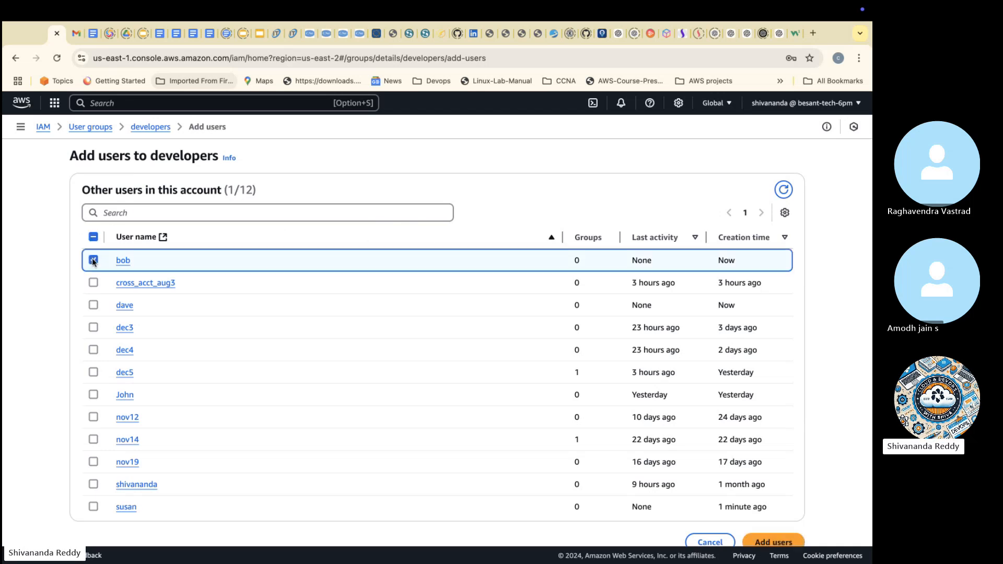
click(773, 542)
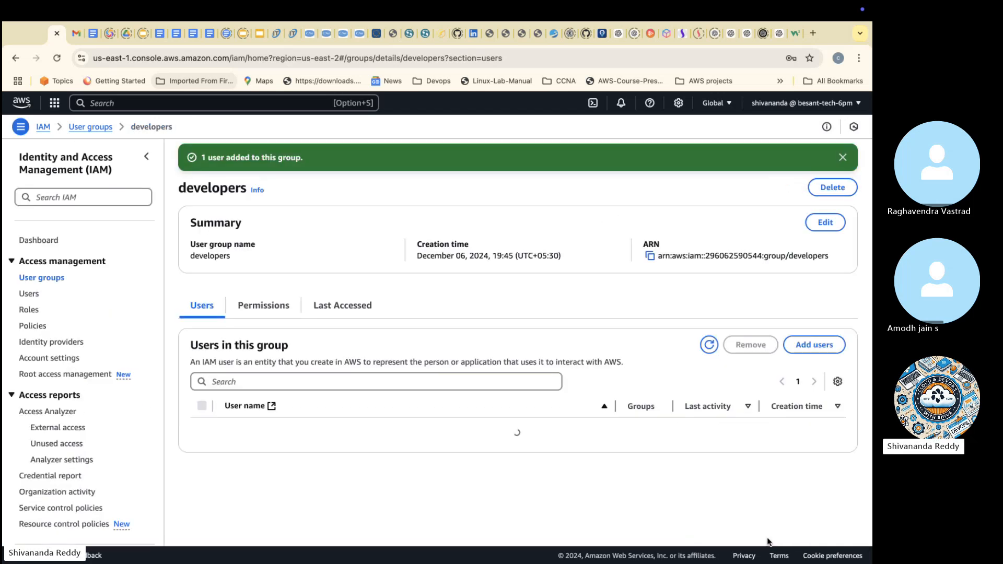
Step: Add the second of the three new users to the testers group
click(47, 278)
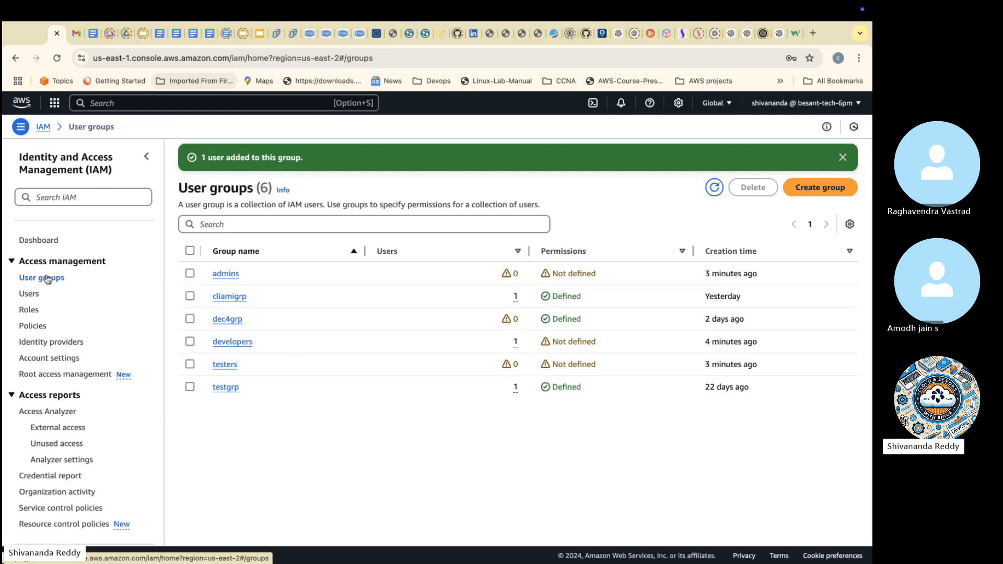
click(225, 365)
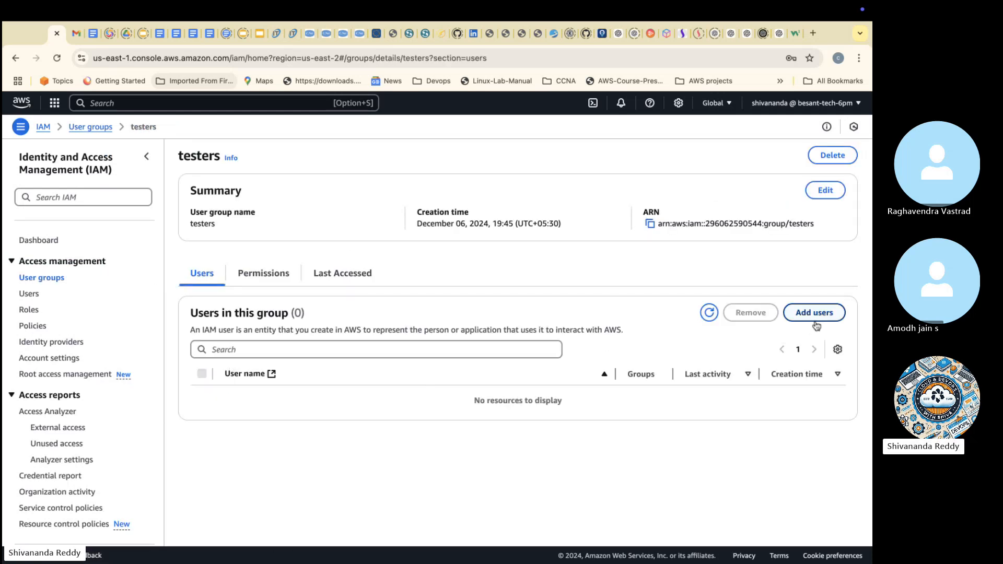
click(815, 315)
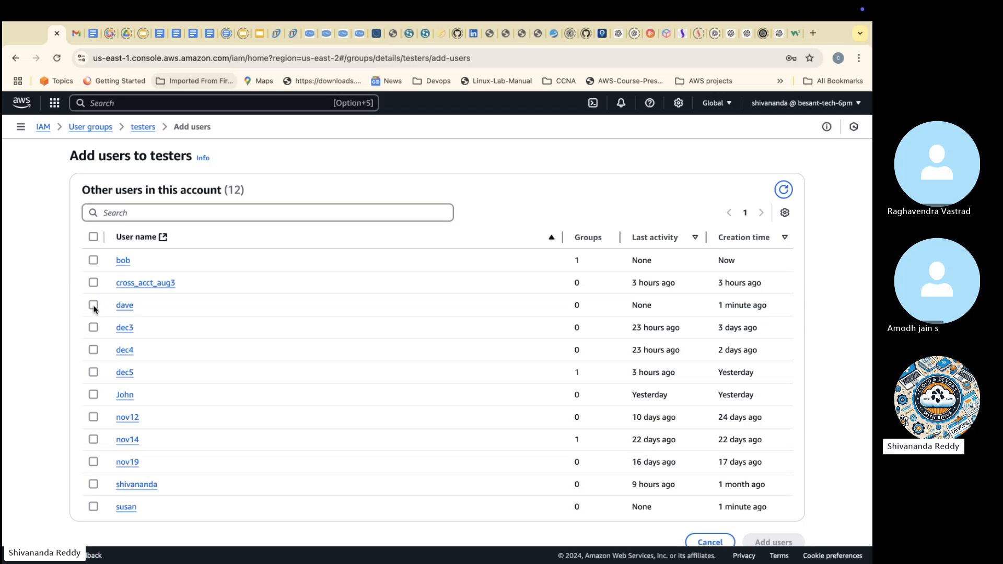
click(94, 307)
click(773, 542)
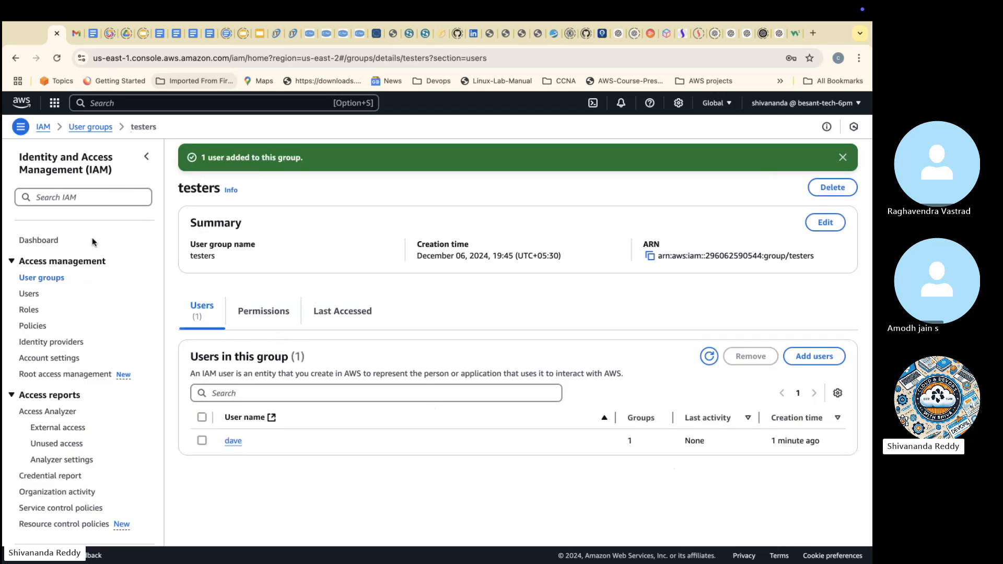
Step: Add the first of the three new users to the admins group and highlight that group's permissions status in the groups list
click(38, 278)
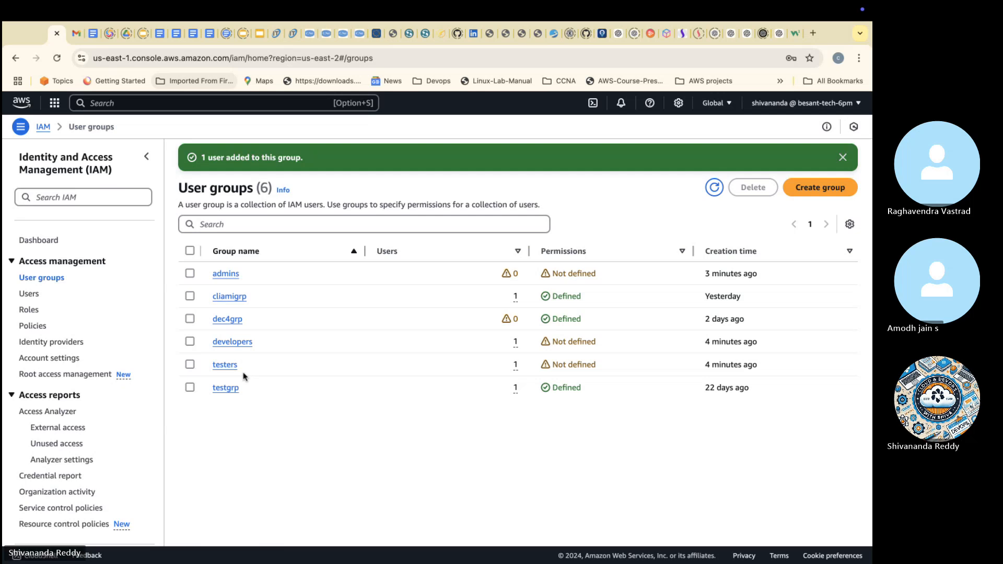
click(230, 275)
click(817, 313)
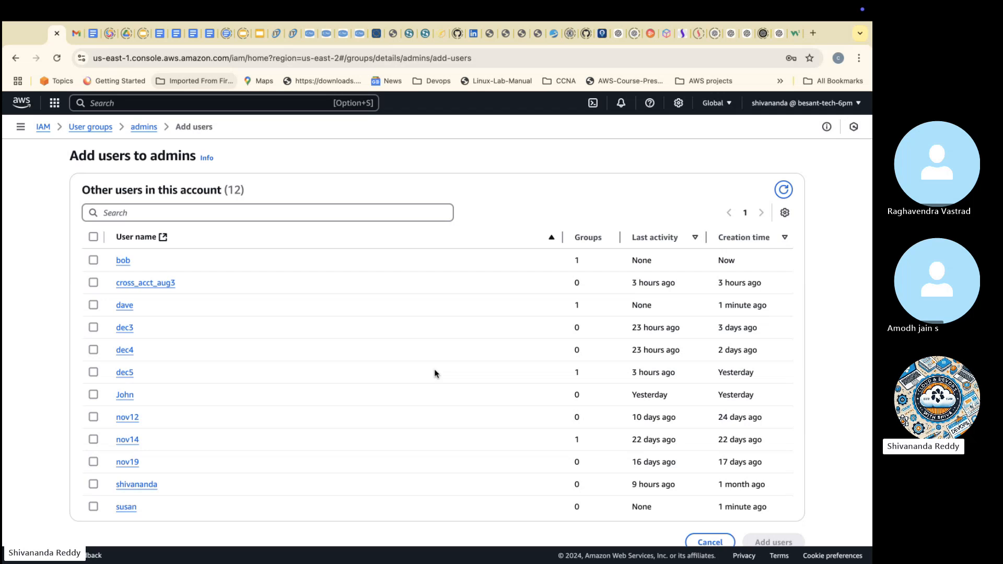
click(94, 506)
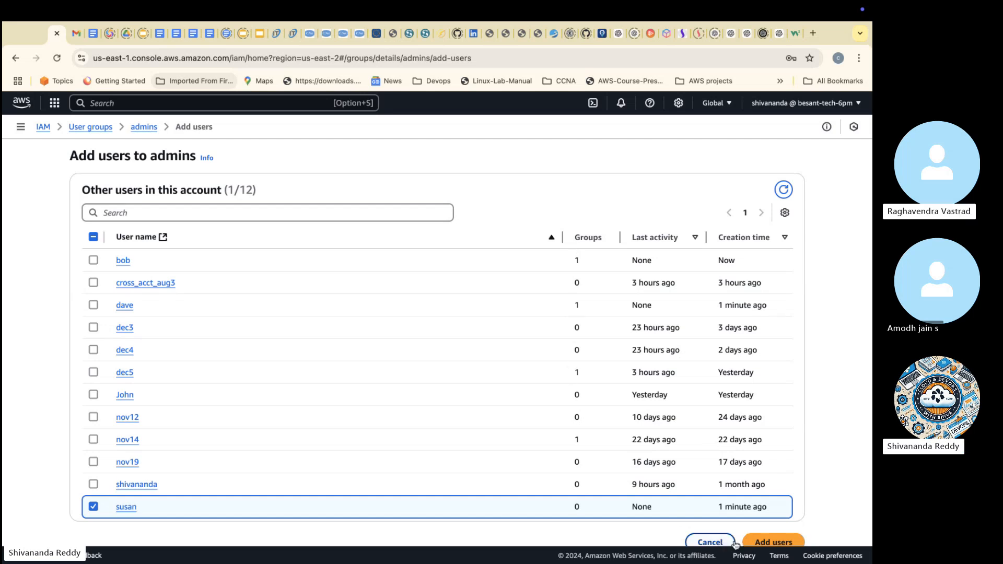
click(760, 544)
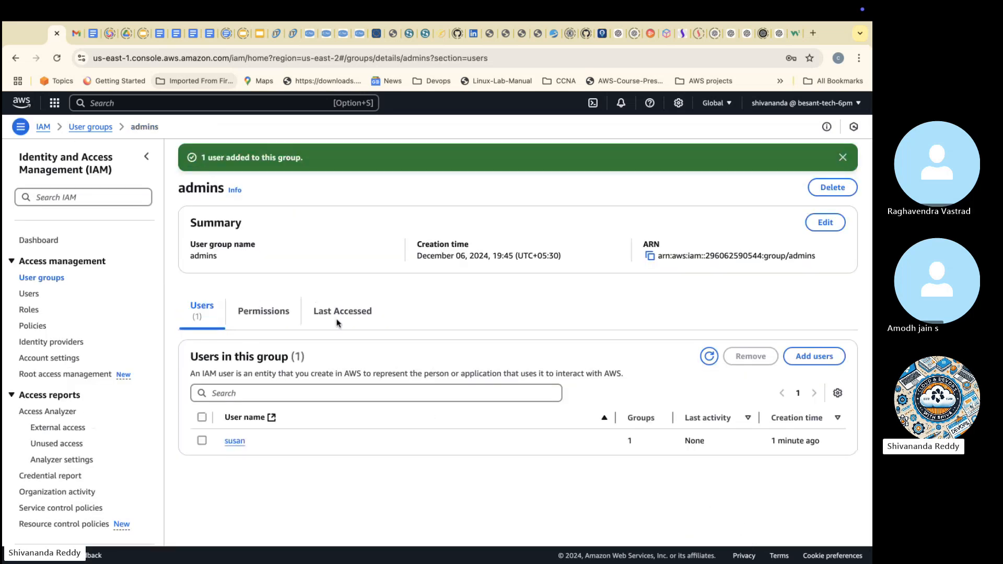
click(843, 157)
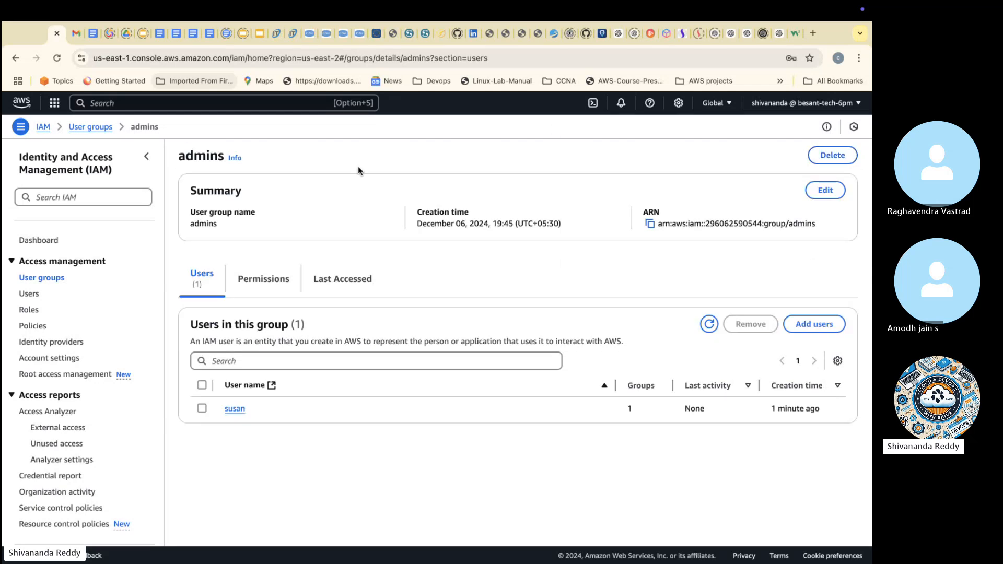
click(51, 280)
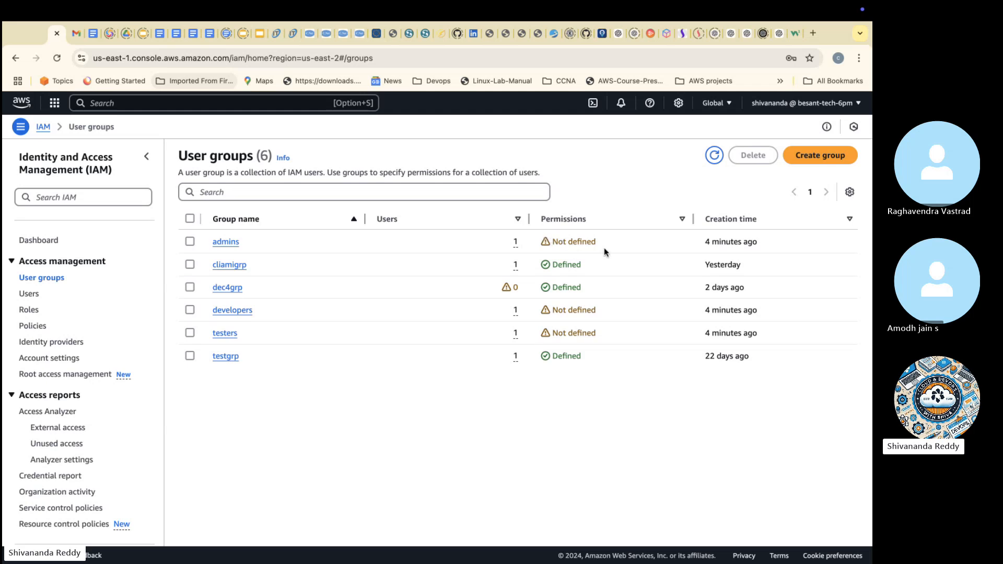
drag(602, 247, 546, 241)
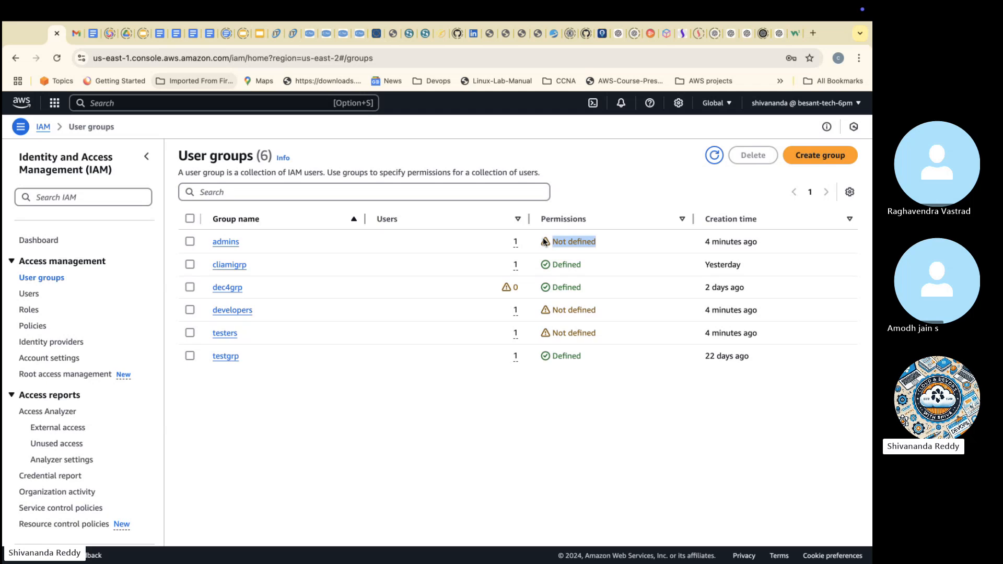
Step: Open the IAM policies list and copy the sentence that defines what a policy is
click(39, 329)
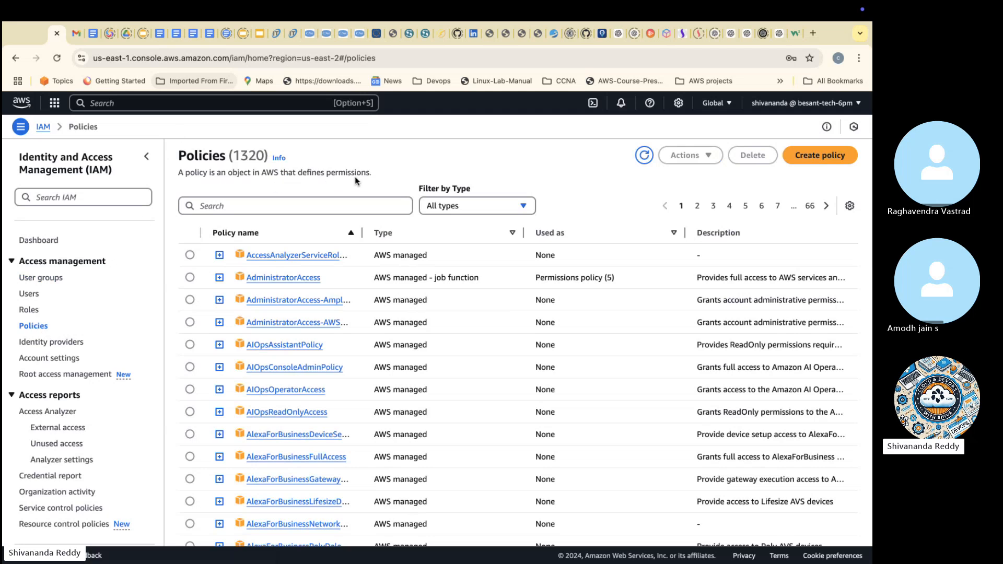
drag(374, 170, 176, 160)
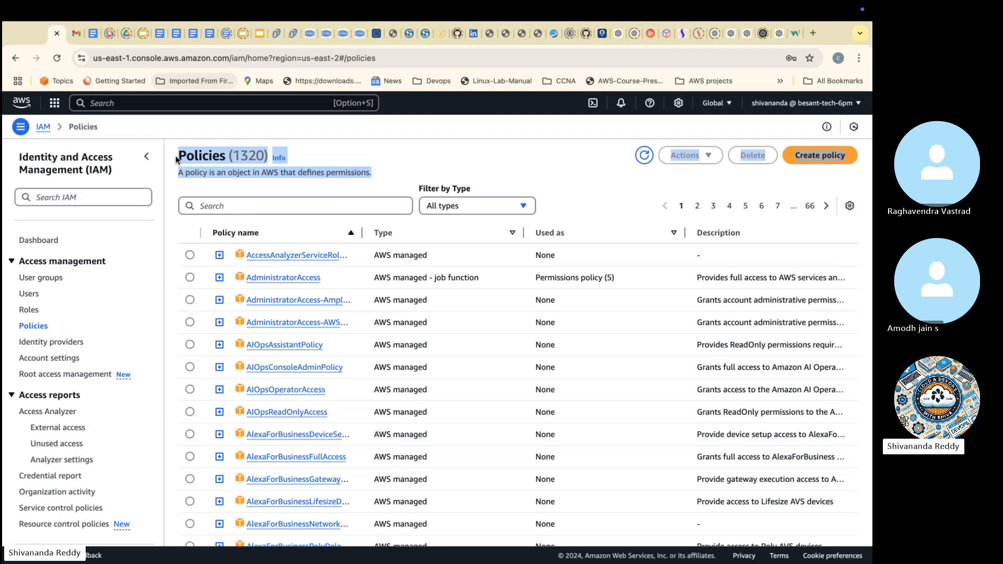
click(176, 160)
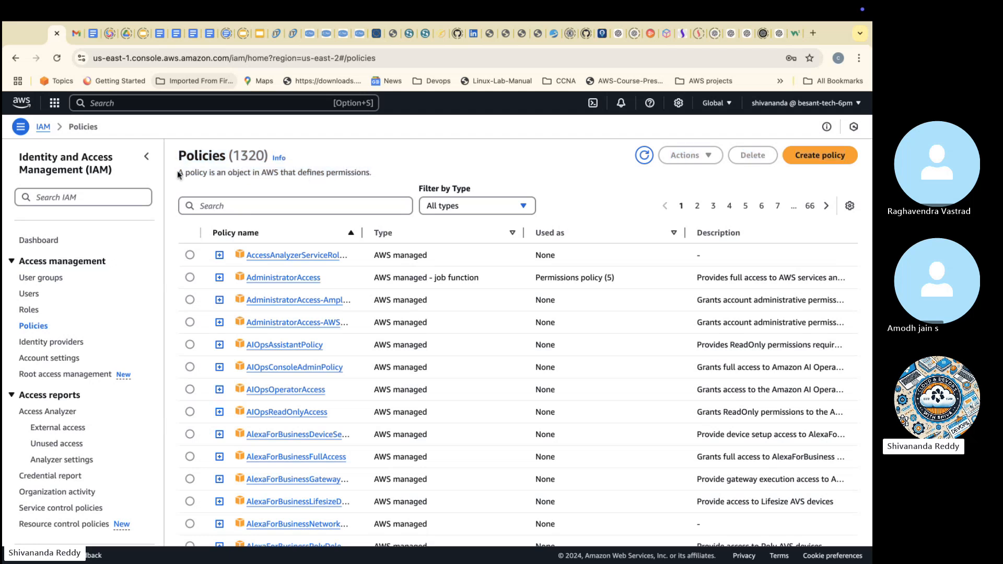
mouse_move(179, 174)
mouse_down()
mouse_move(379, 173)
mouse_move(174, 170)
mouse_up()
key(super+c)
click(381, 171)
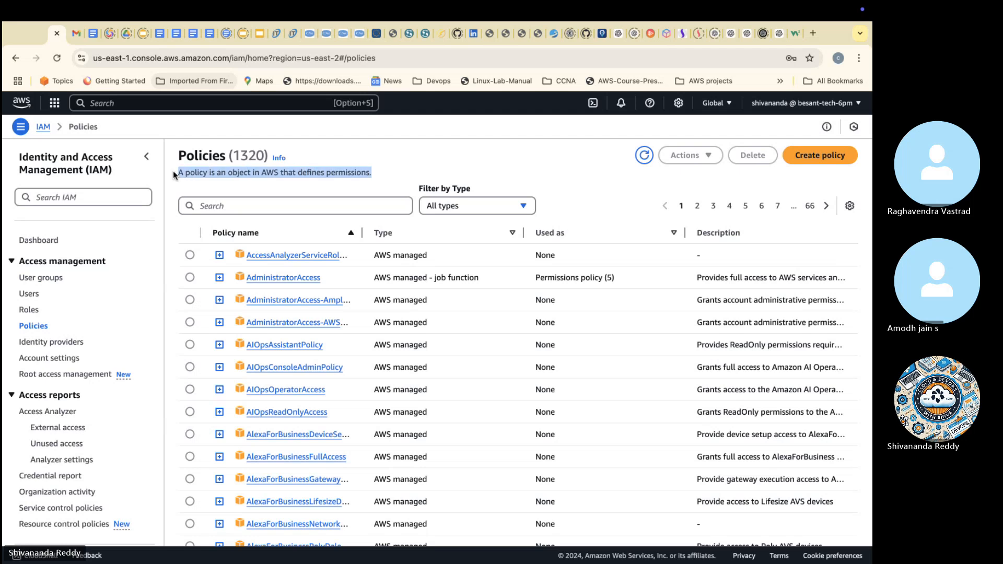
Step: Switch to the Skype call and post the copied policy definition, "A policy is an object in AWS that defines permissions.", in the chat
key(ctrl+Left)
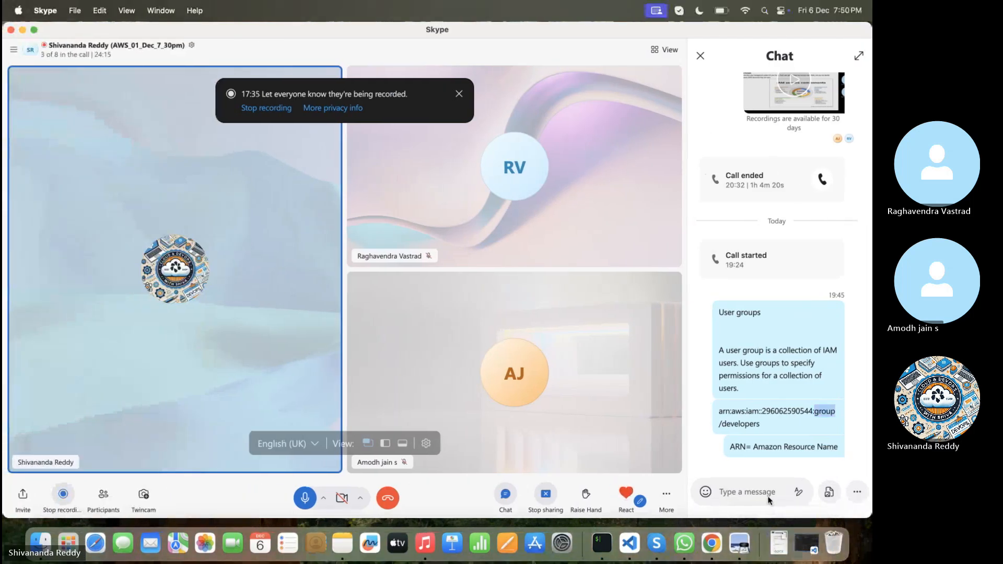
click(760, 492)
key(super+v)
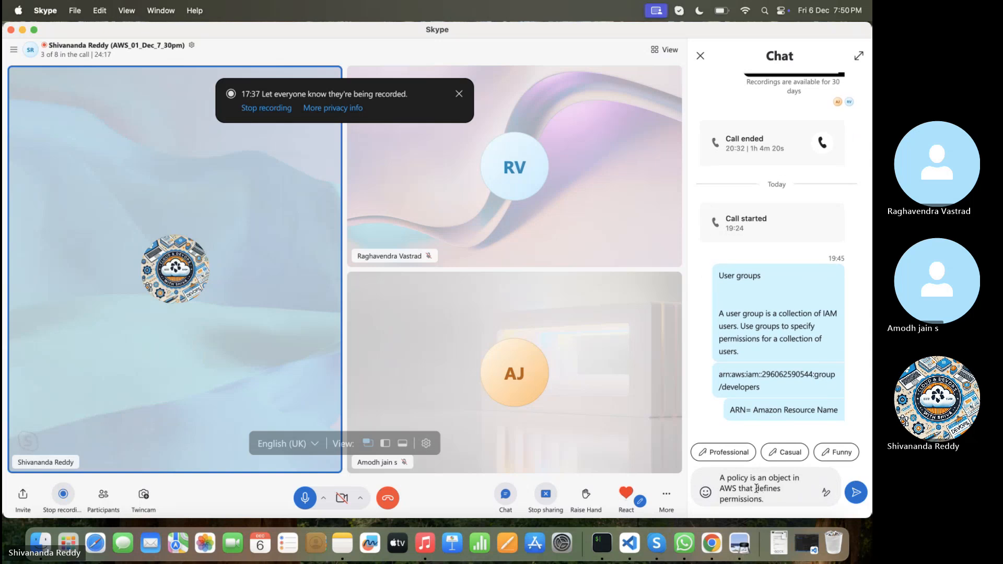
key(Return)
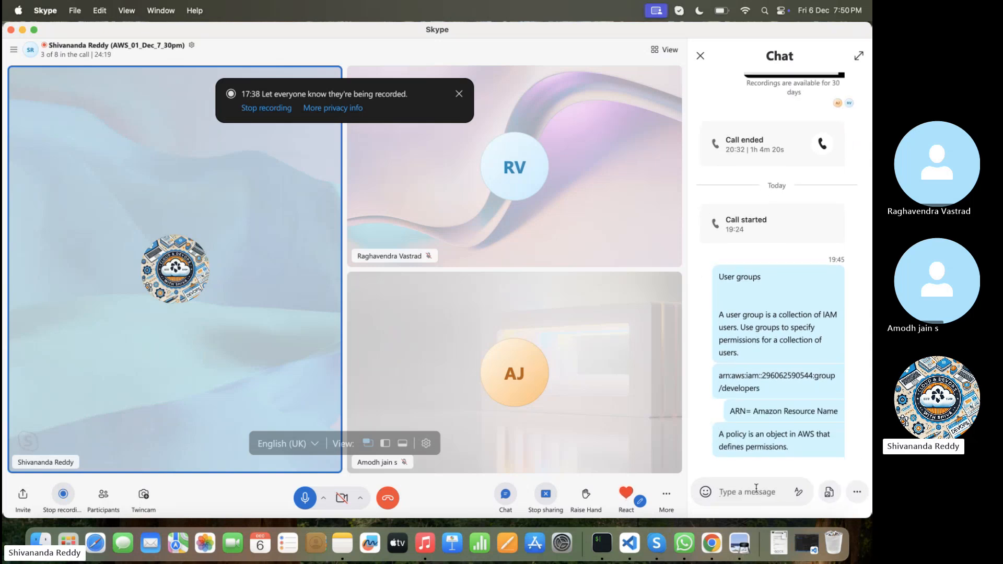
Step: Switch to the AWS console, look through the IAM policies list and highlight the total policy count
key(ctrl+Right)
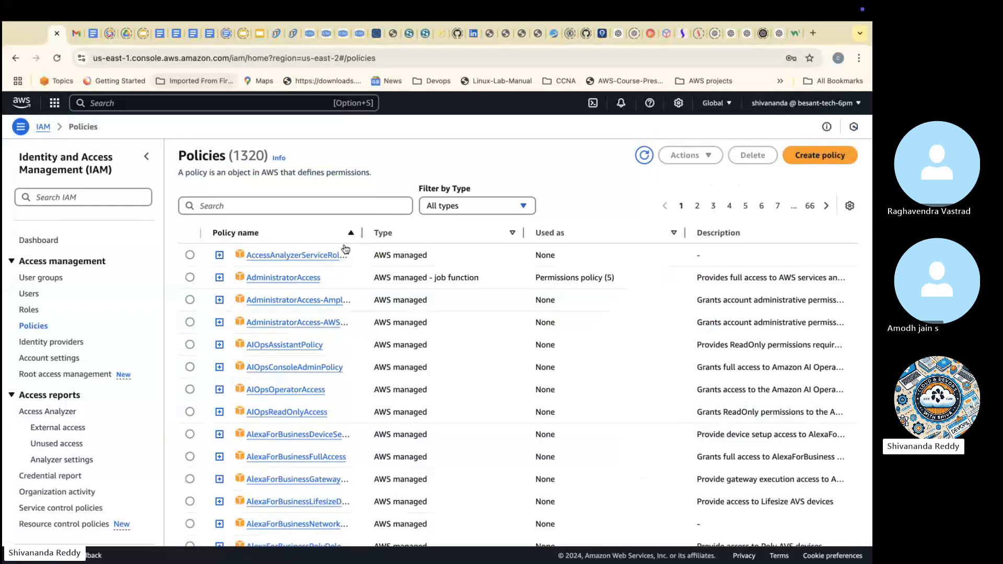
scroll(307, 308, down, 3)
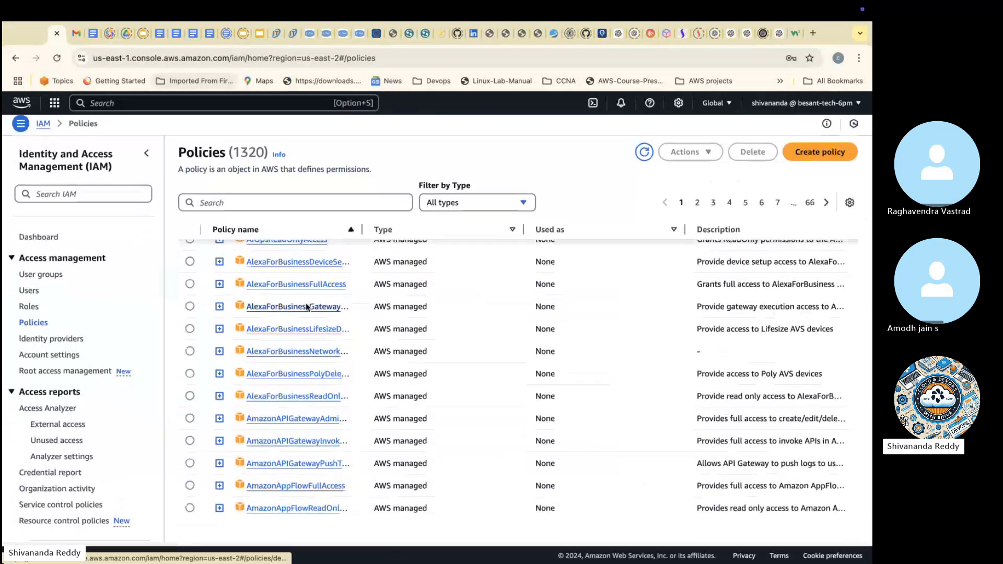
drag(233, 158, 262, 159)
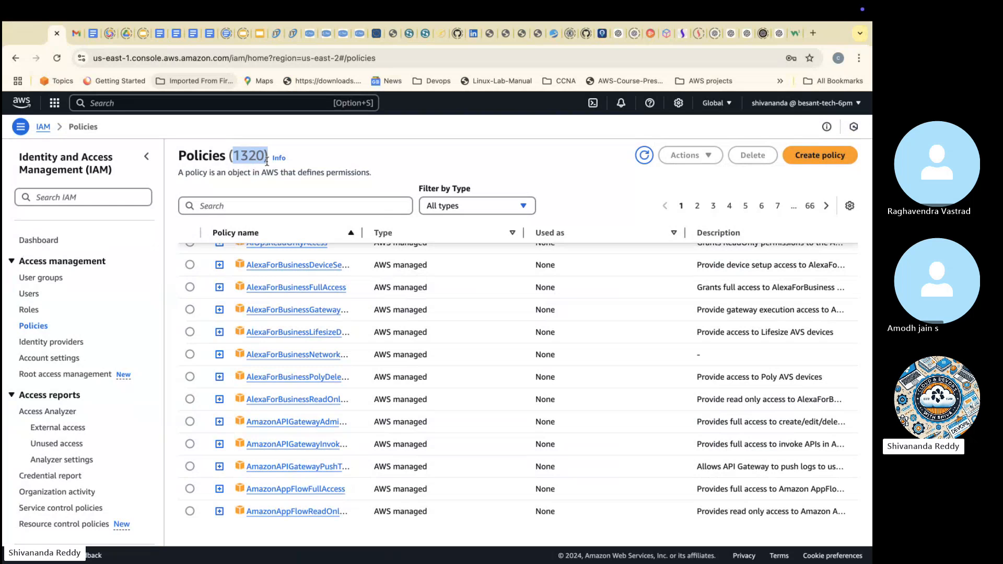
scroll(339, 396, up, 3)
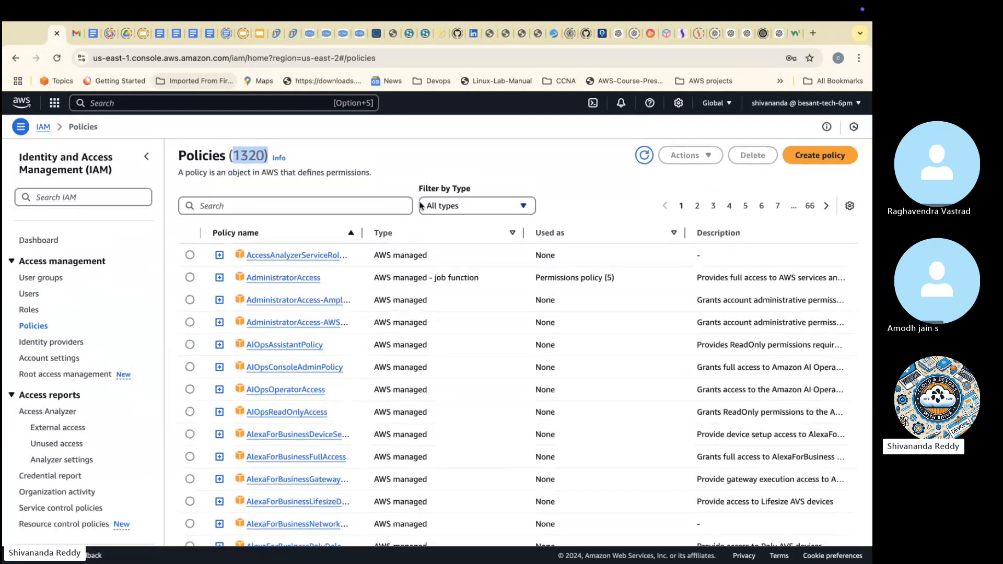
Step: Copy the type "AWS managed" from the first policy and draft a Skype chat message headed "Types of policies" with it as first entry
click(373, 253)
drag(372, 255, 426, 257)
key(super+c)
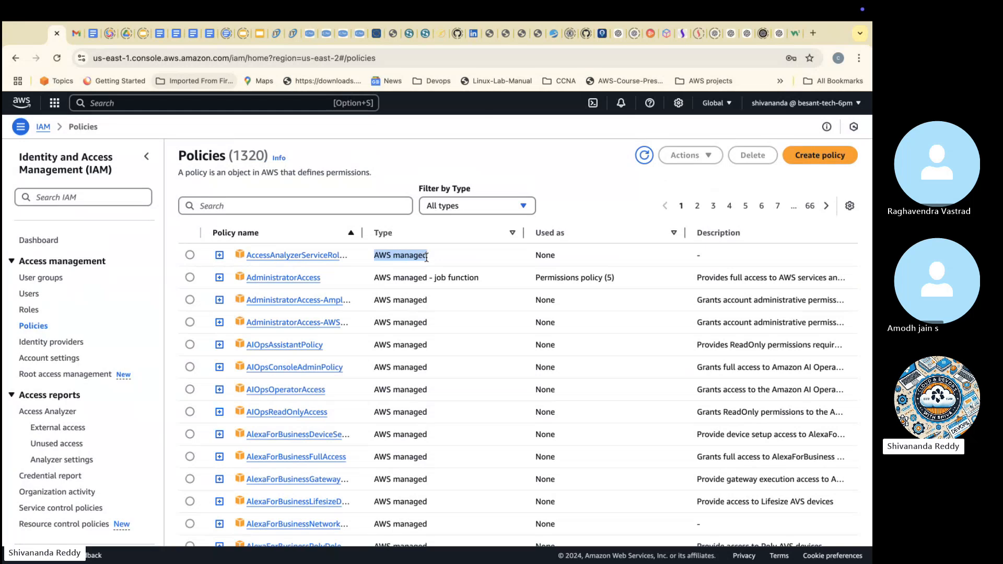
key(ctrl+Left)
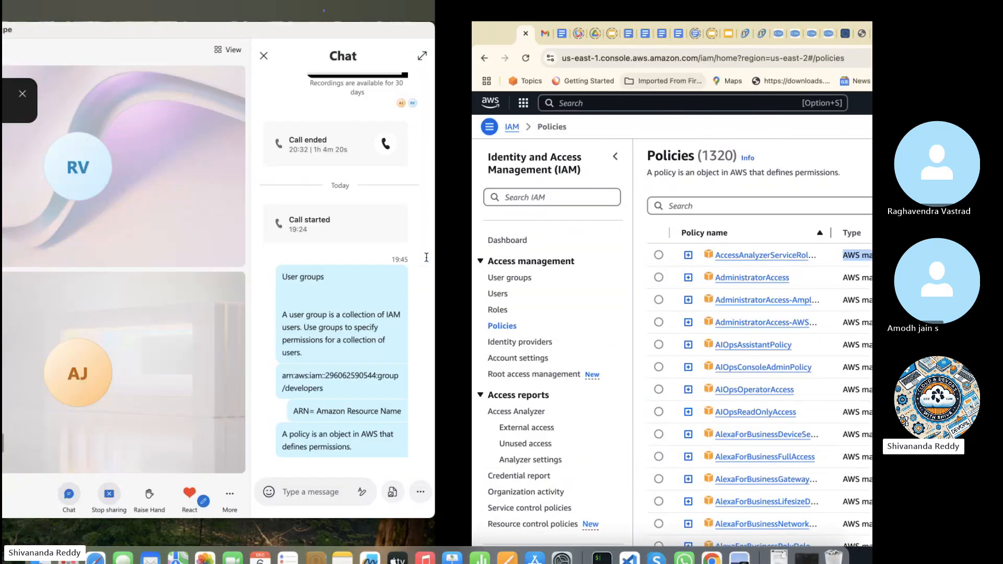
click(756, 491)
text(T)
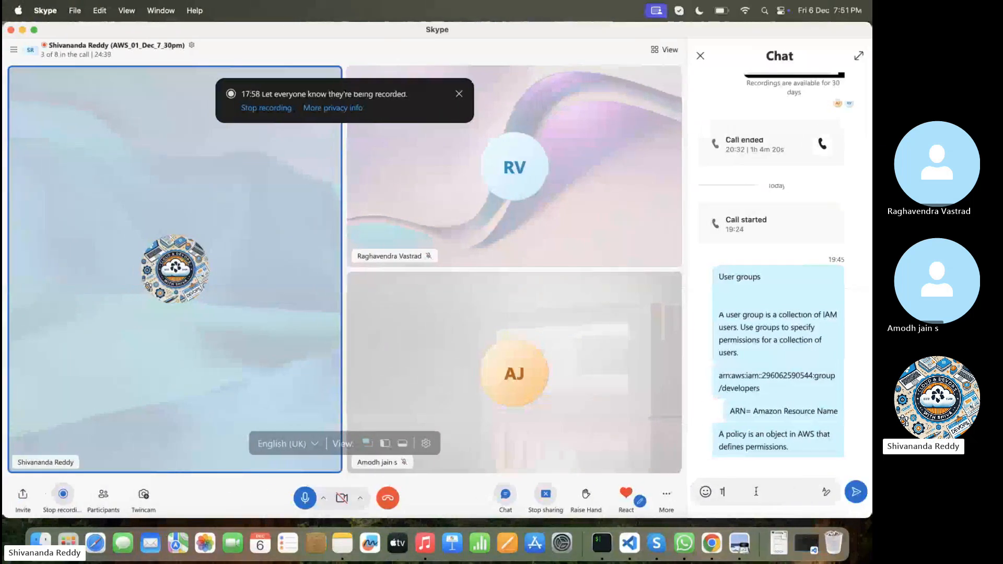
text(ypes of pol)
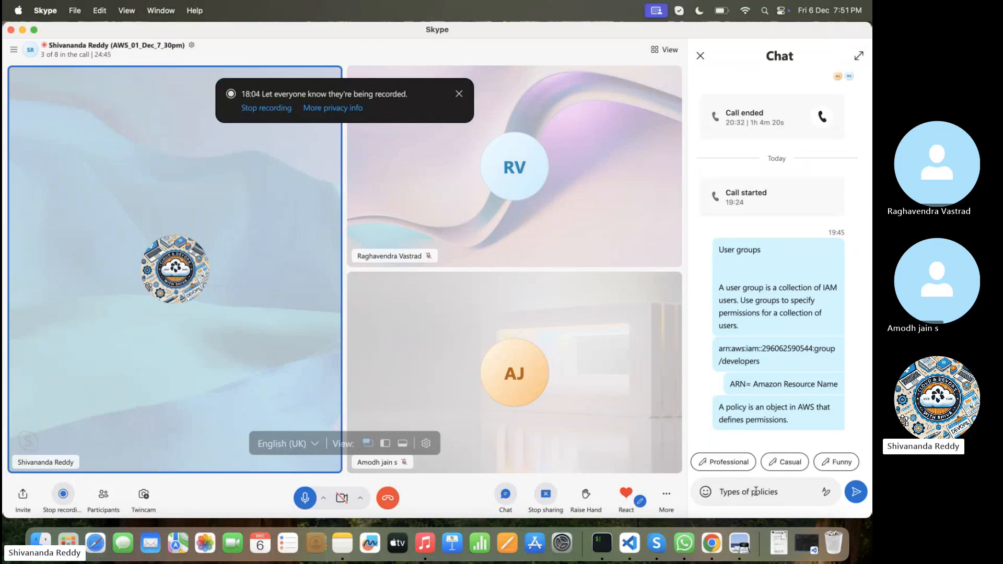
text(icies)
key(shift+Return)
key(super+v)
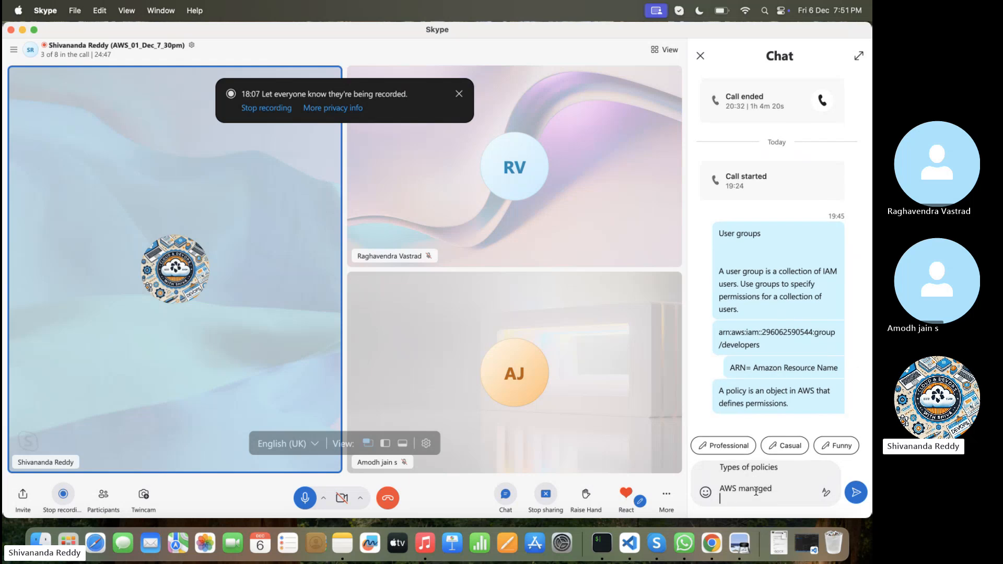
Step: Copy the type "AWS managed - job function" from the AdministratorAccess policy and add it as a new line in the Skype draft
key(super+Tab)
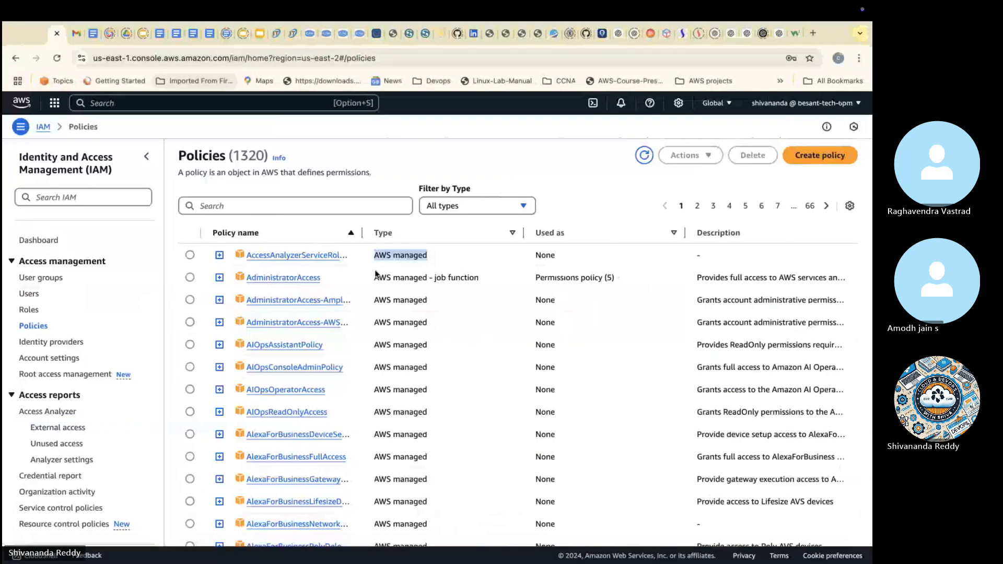
drag(375, 278, 477, 282)
key(super+c)
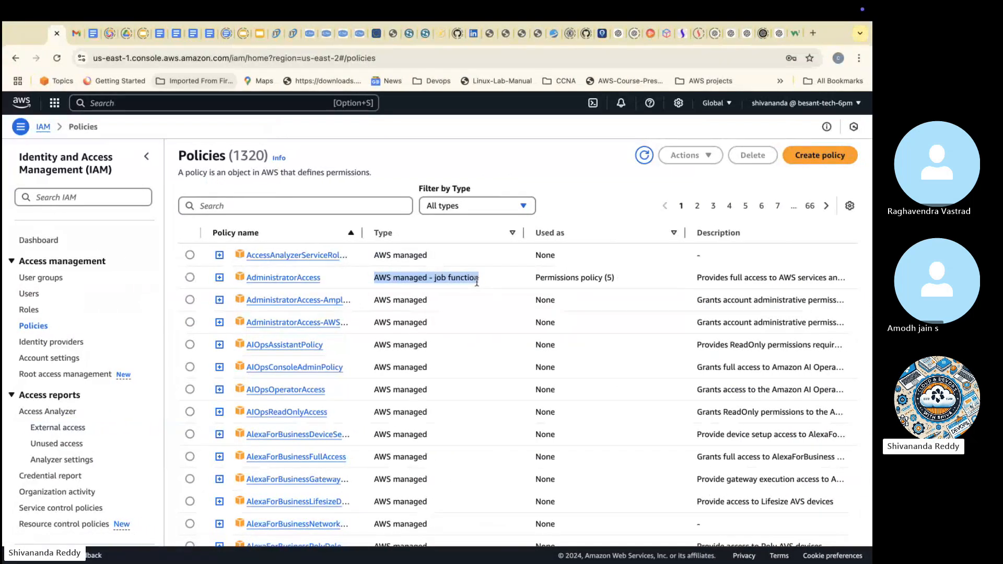
key(super+Tab)
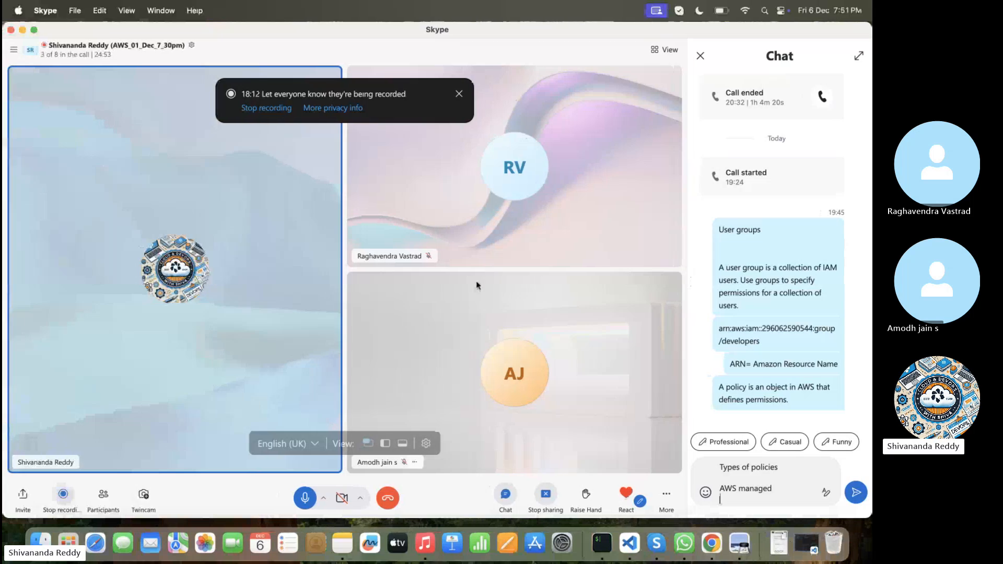
key(shift+Return)
key(super+v)
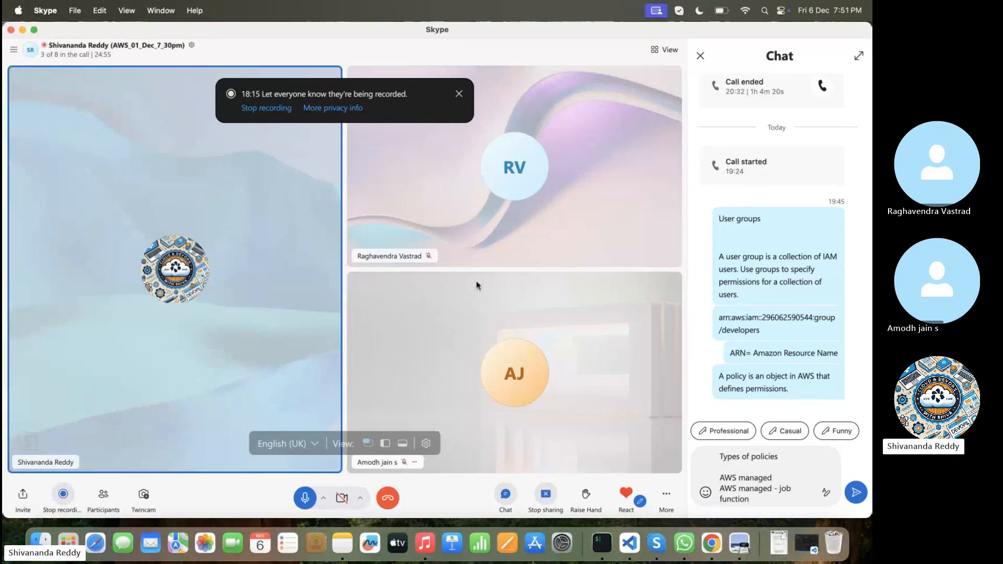
Step: Switch to the AWS console, sort the policies by type in descending order and select the type "Customer managed" in the first row
key(super+Tab)
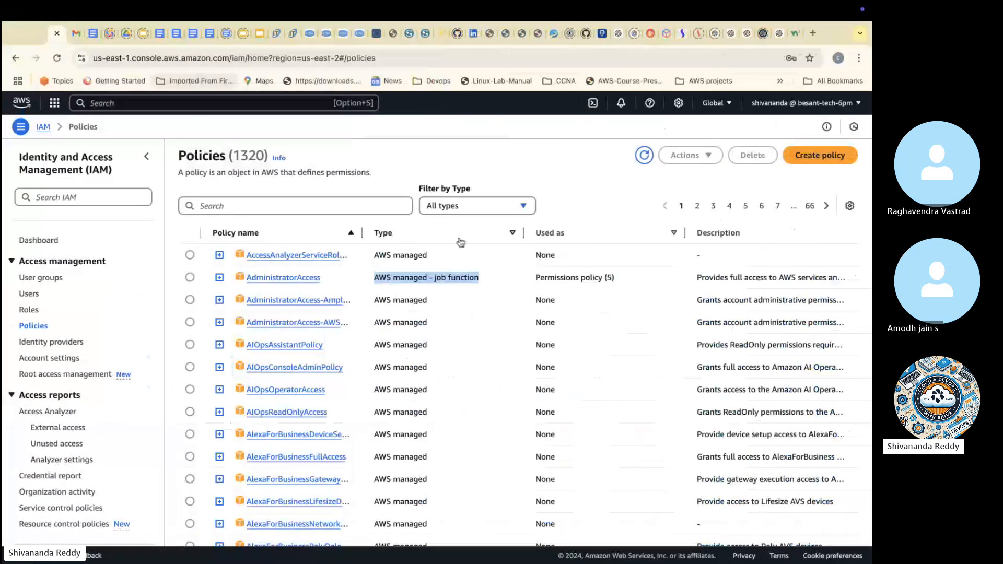
click(460, 237)
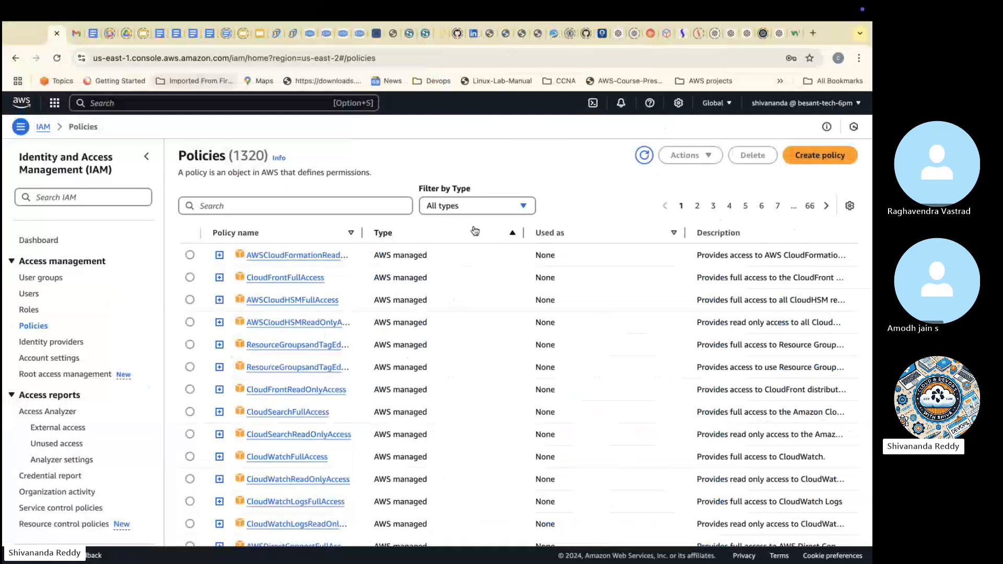
click(475, 232)
drag(374, 255, 445, 267)
Step: Switch to the Skype call, add "Customer managed" as the last line of the policy types message and send it
key(ctrl+Left)
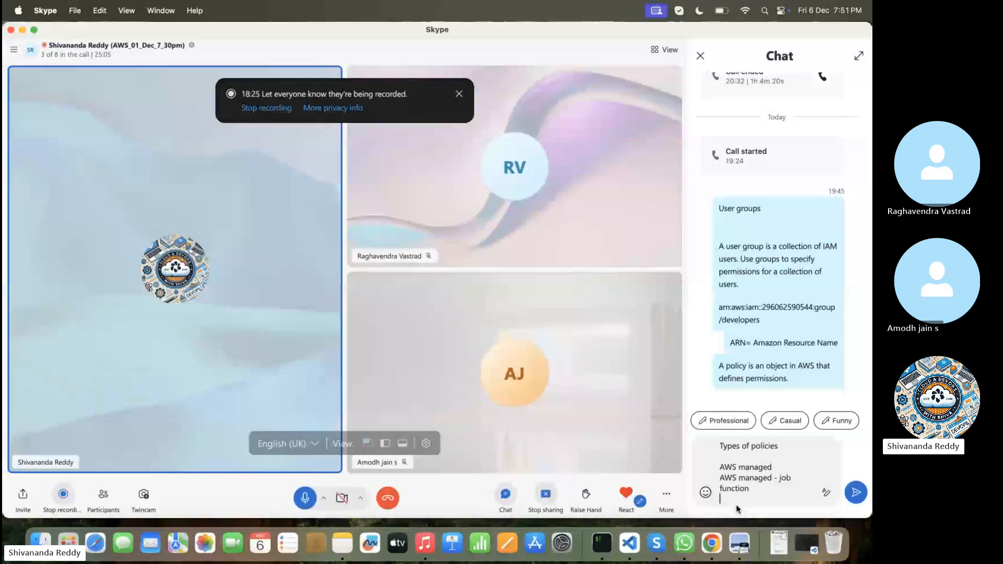
key(shift+Return)
text(Customer managed)
key(Return)
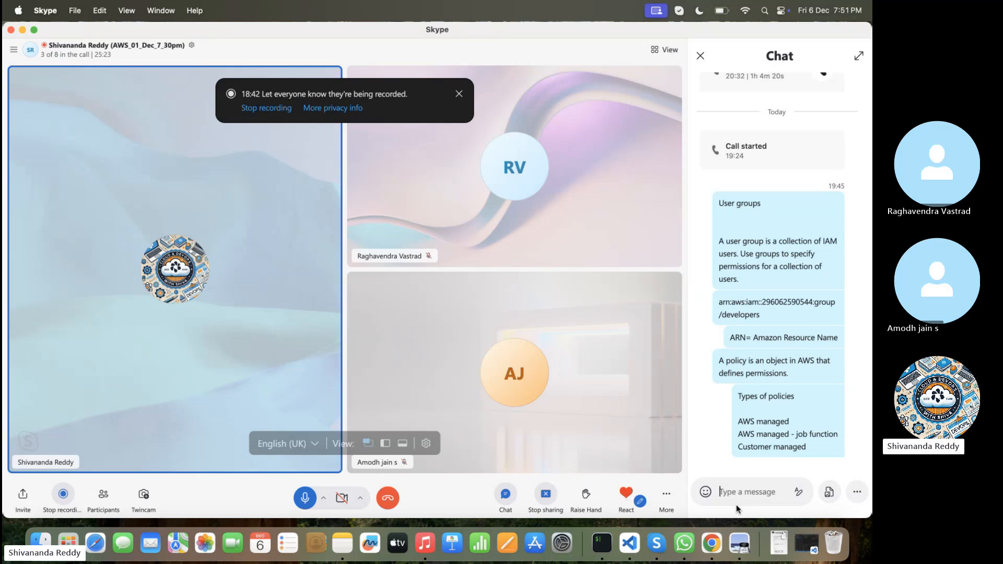
Step: Switch to the AWS console and examine the customer managed and AWS managed - job function policies in the sorted list
key(ctrl+Right)
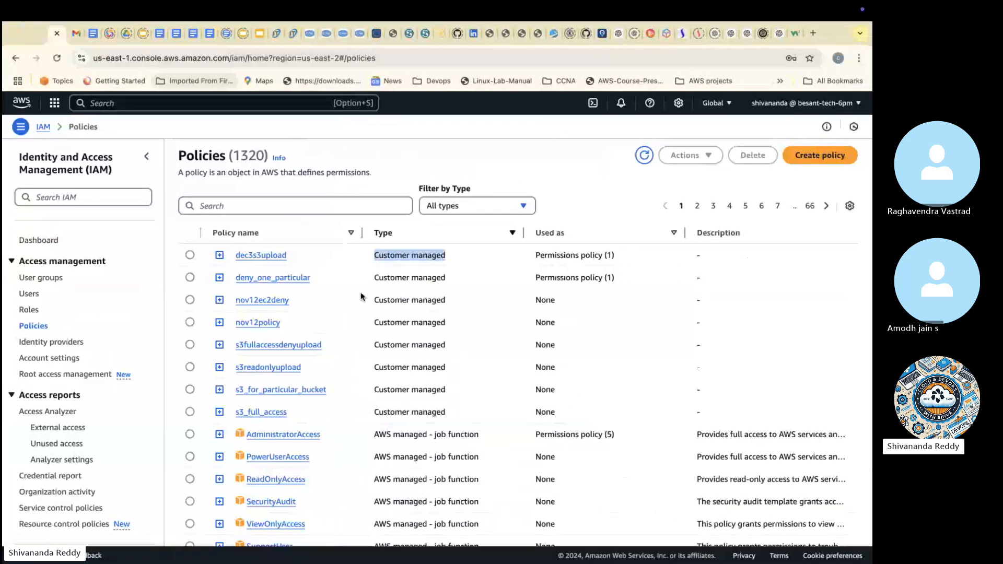
scroll(361, 297, down, 3)
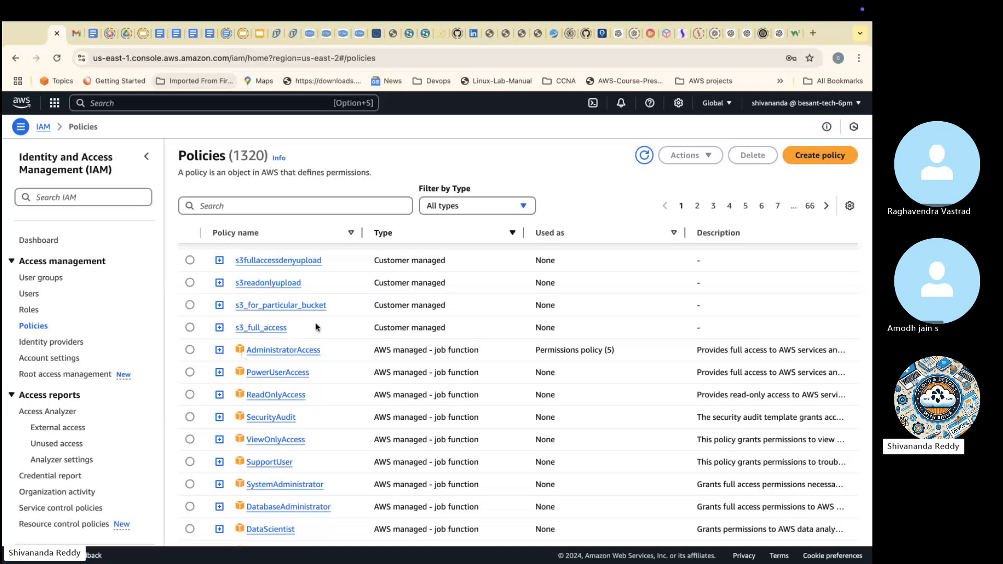
scroll(306, 319, up, 3)
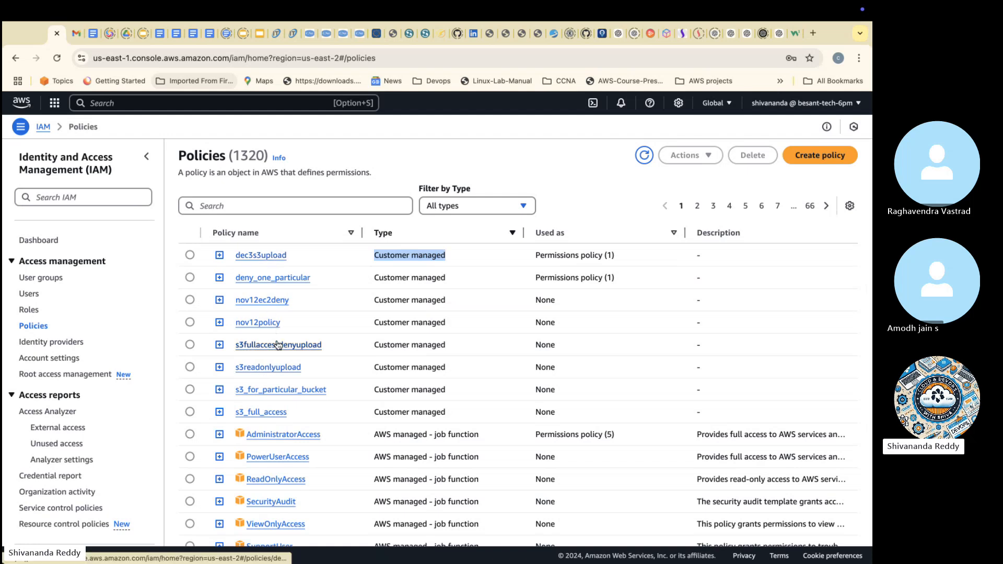
scroll(278, 345, down, 1)
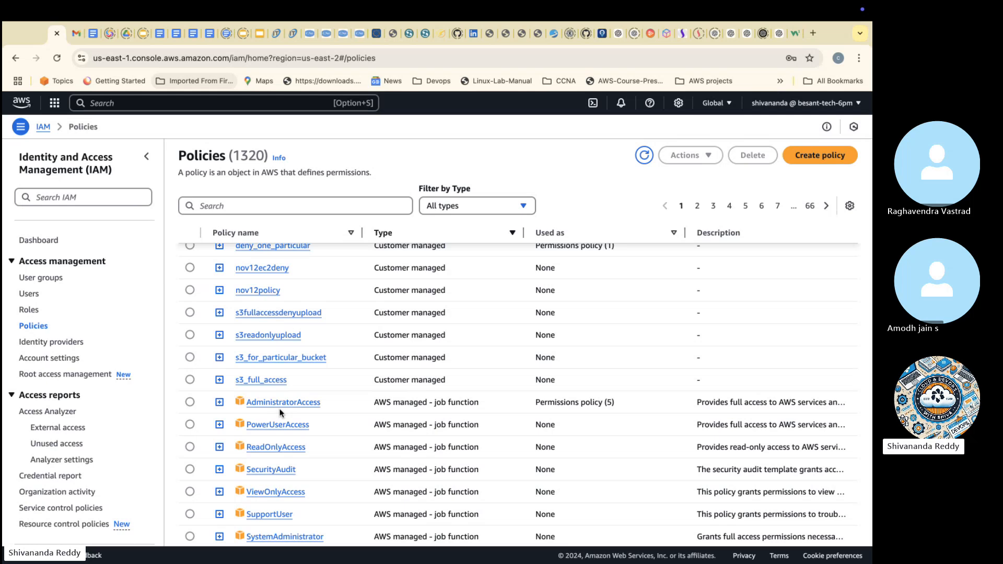
scroll(281, 413, down, 1)
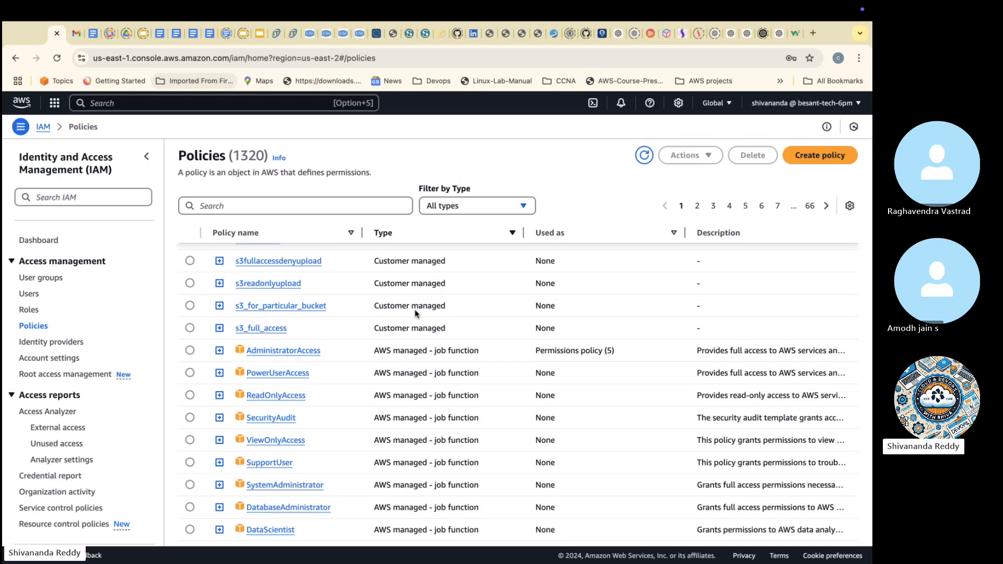
scroll(272, 251, up, 2)
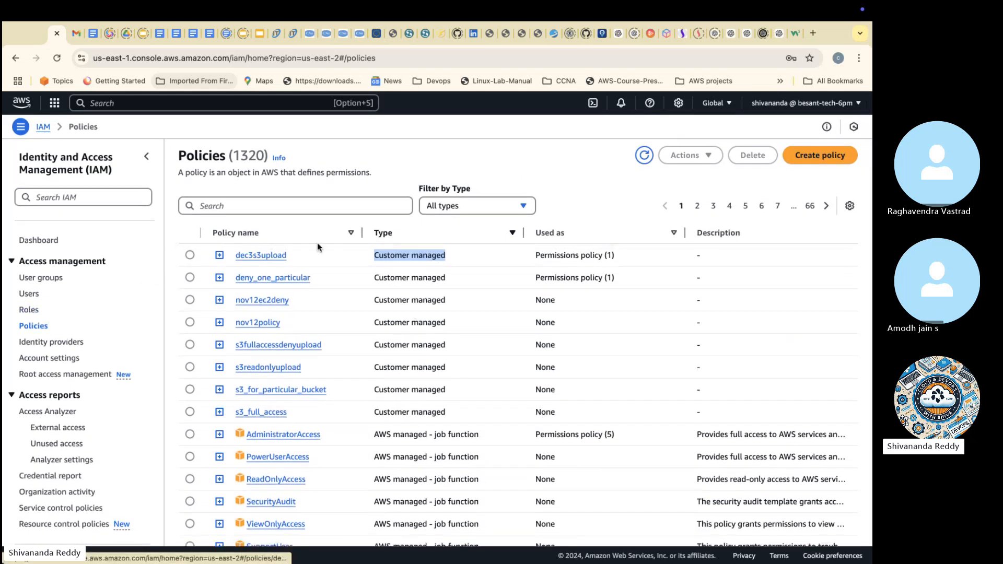
click(302, 208)
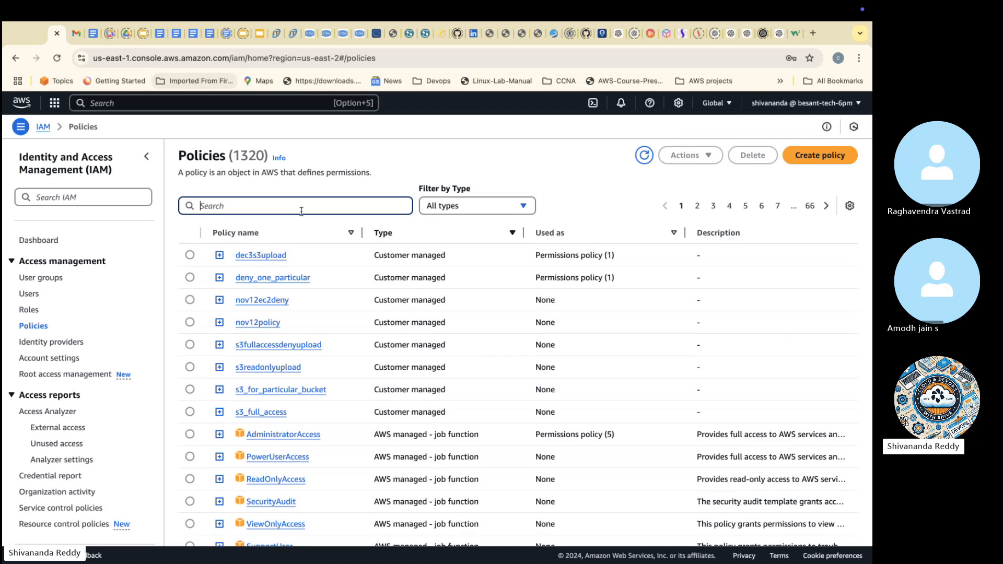
key(ctrl+Right)
key(ctrl+Right)
key(ctrl+Left)
key(ctrl+Left)
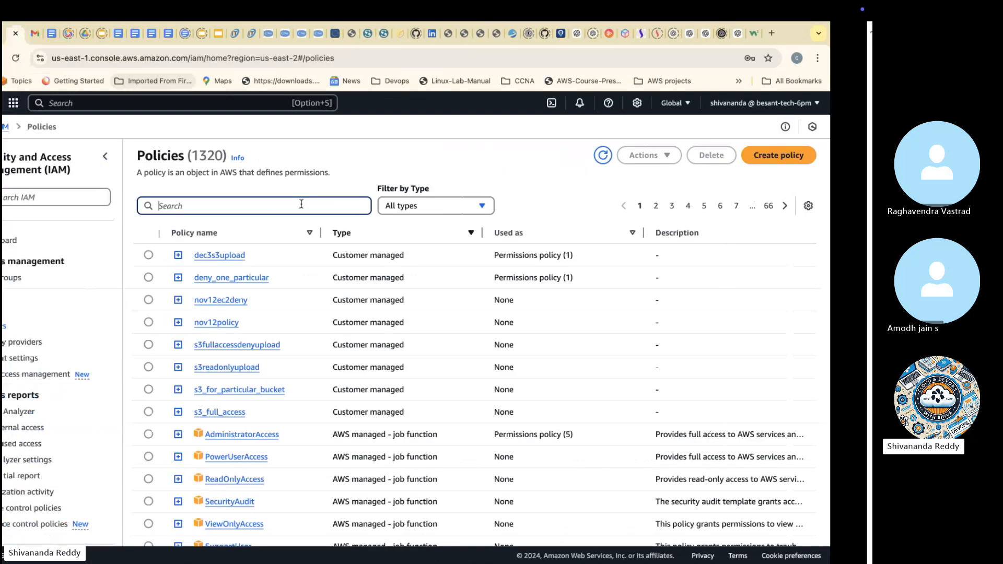
Step: Open the Cloud Computing introduction presentation in Google Slides and look through slides 39 to 43, from permission delegation to account settings
click(268, 35)
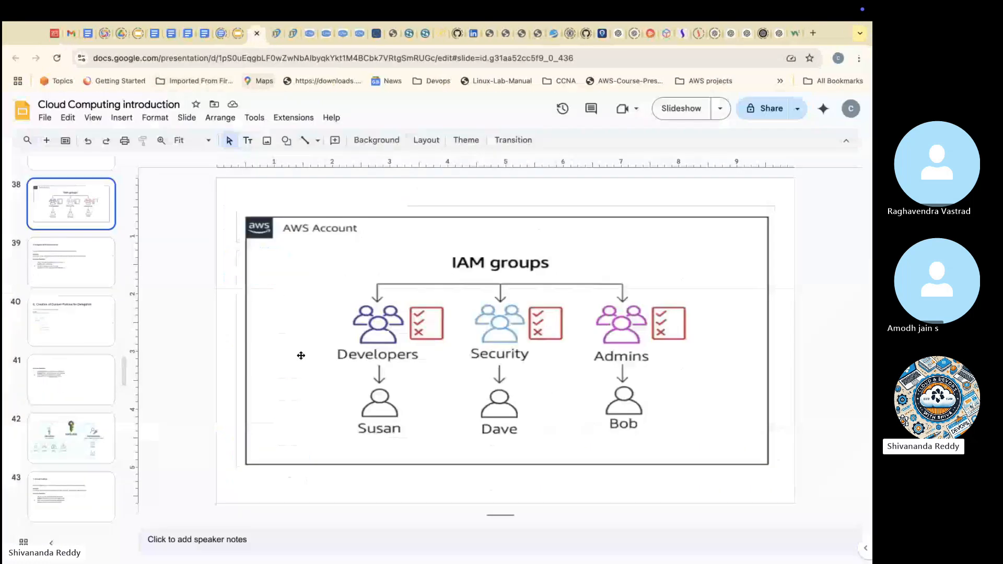
scroll(70, 235, up, 1)
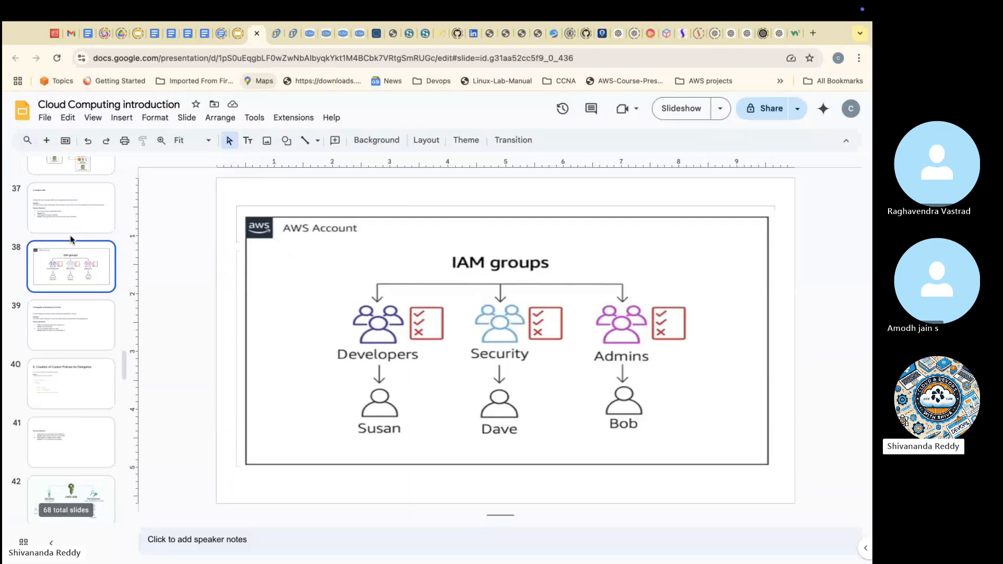
click(75, 327)
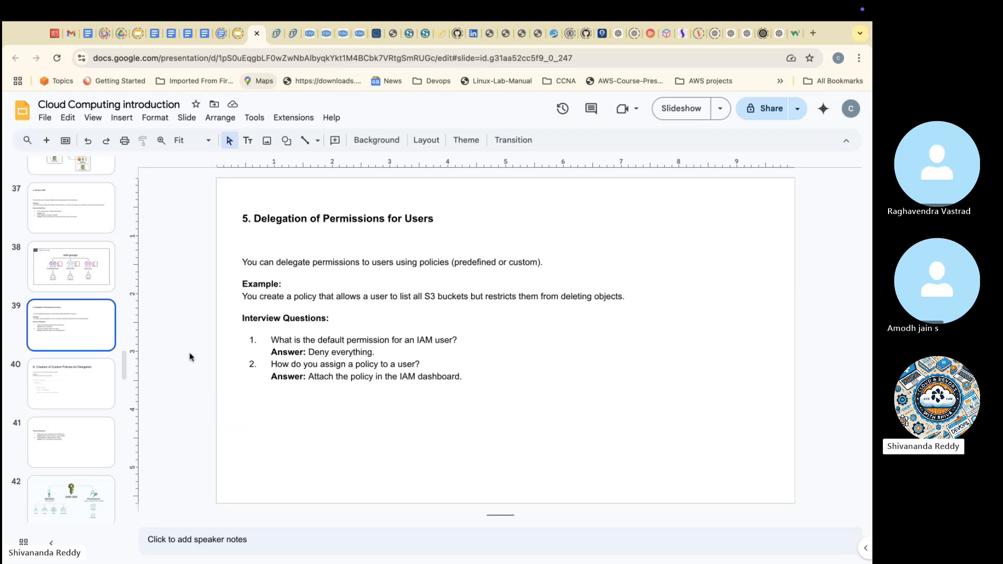
click(78, 389)
click(71, 437)
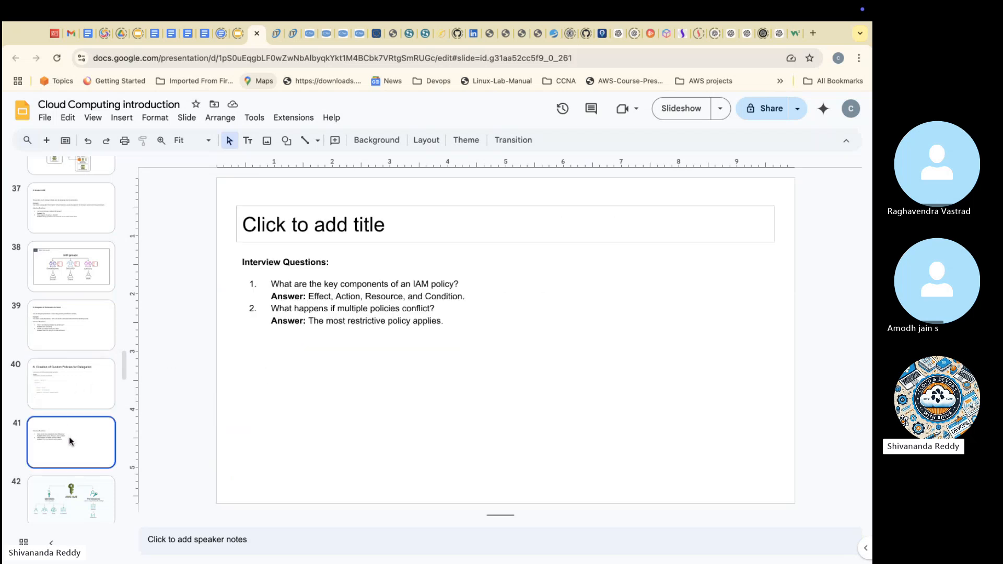
click(67, 503)
scroll(67, 501, down, 2)
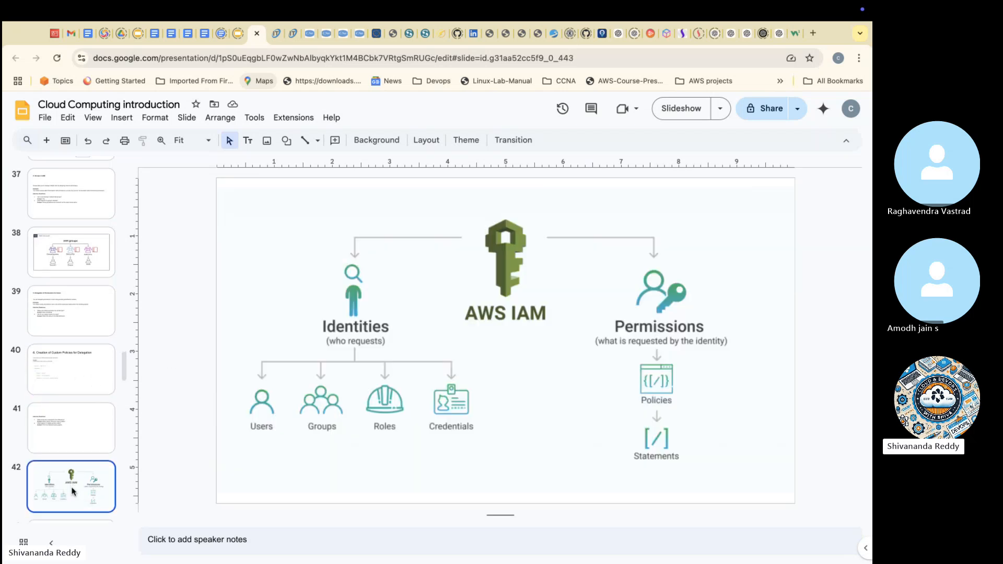
click(77, 479)
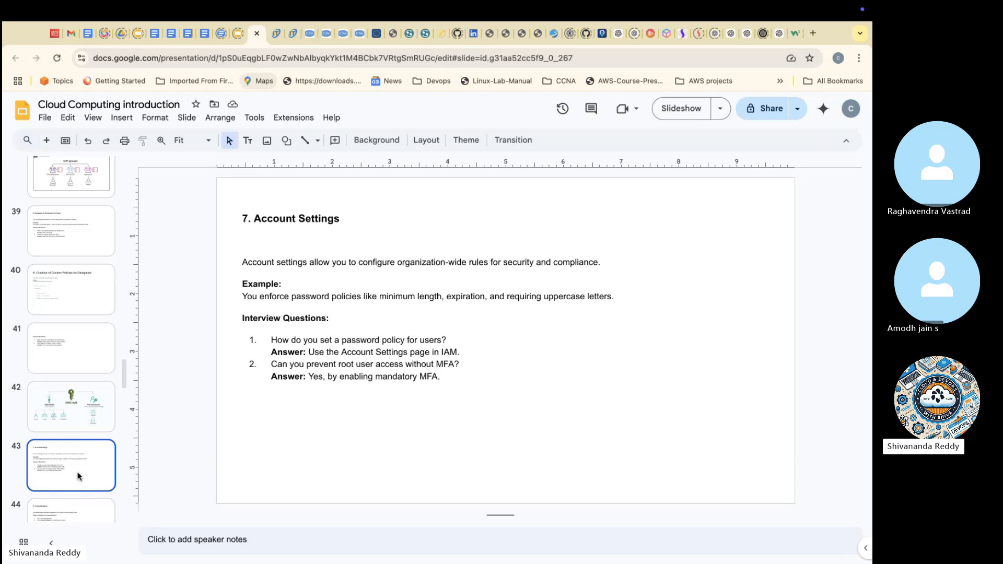
Step: Go back to the earlier slides and review the IAM Roles diagram, "Roles in IAM" and "Groups in IAM"
scroll(79, 421, up, 5)
click(81, 337)
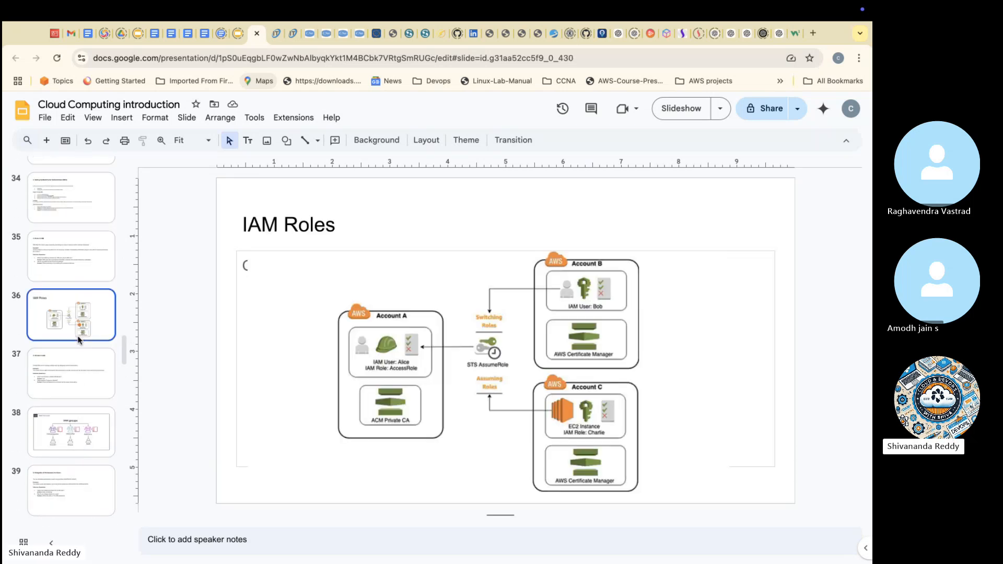
click(66, 269)
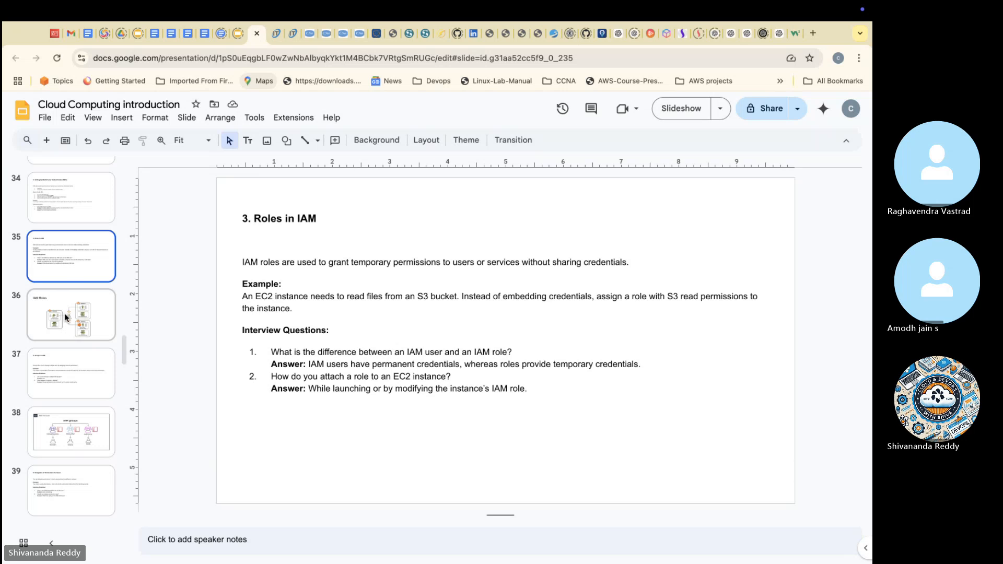
click(47, 380)
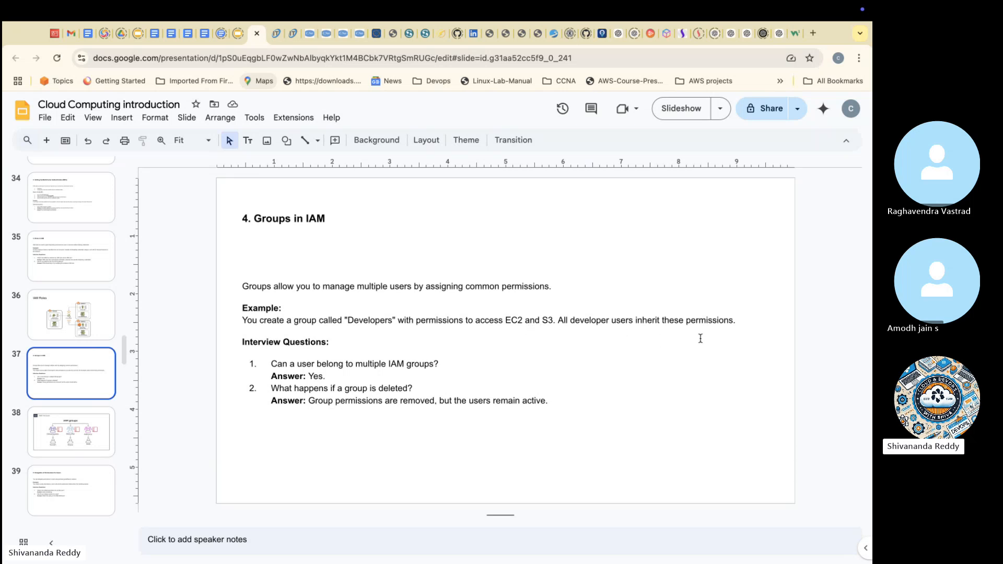
key(ctrl+Right)
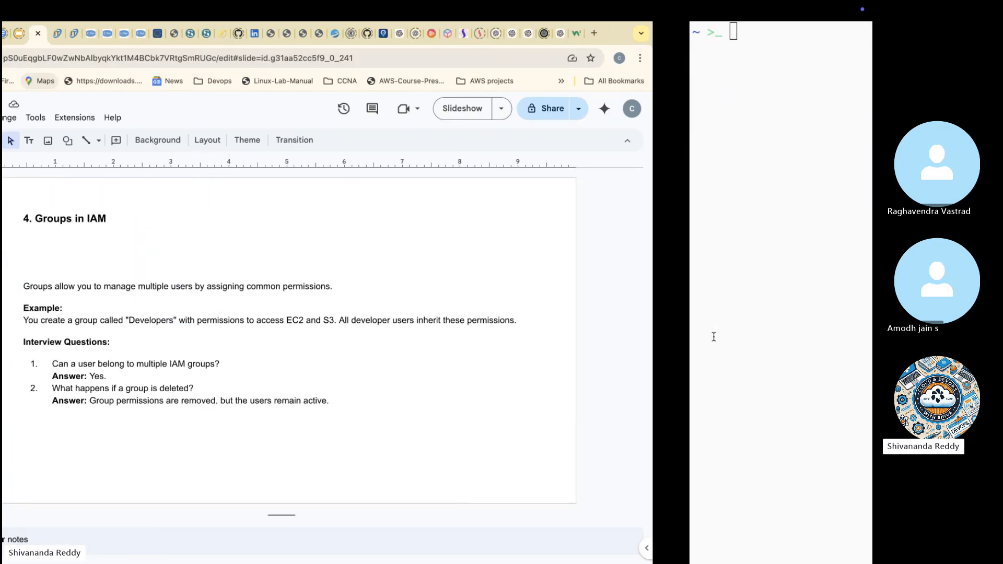
Step: Switch back to the AWS console, filter the IAM policies by "ec2" and widen the Policy name column to show full names
key(ctrl+Left)
key(ctrl+Left)
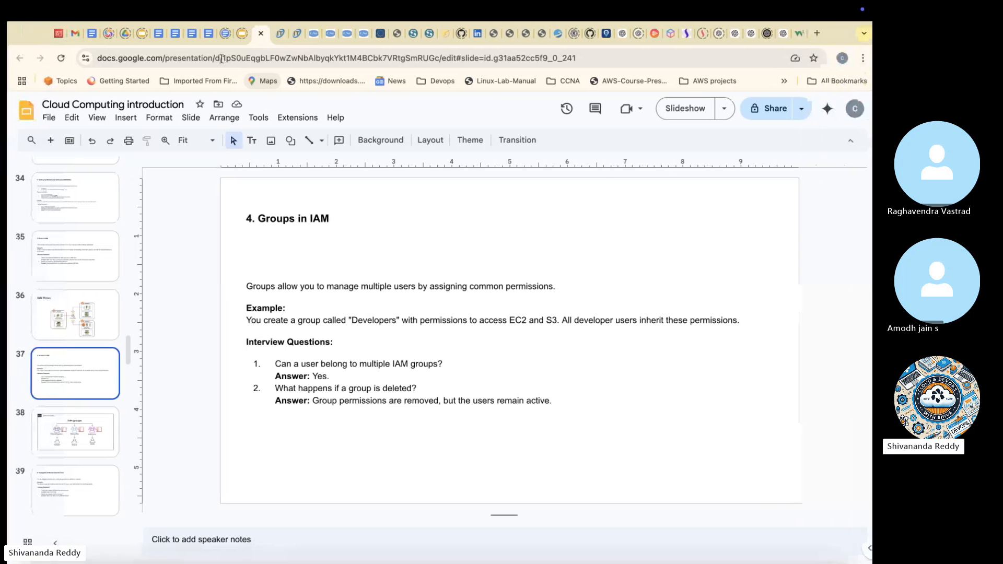
click(52, 33)
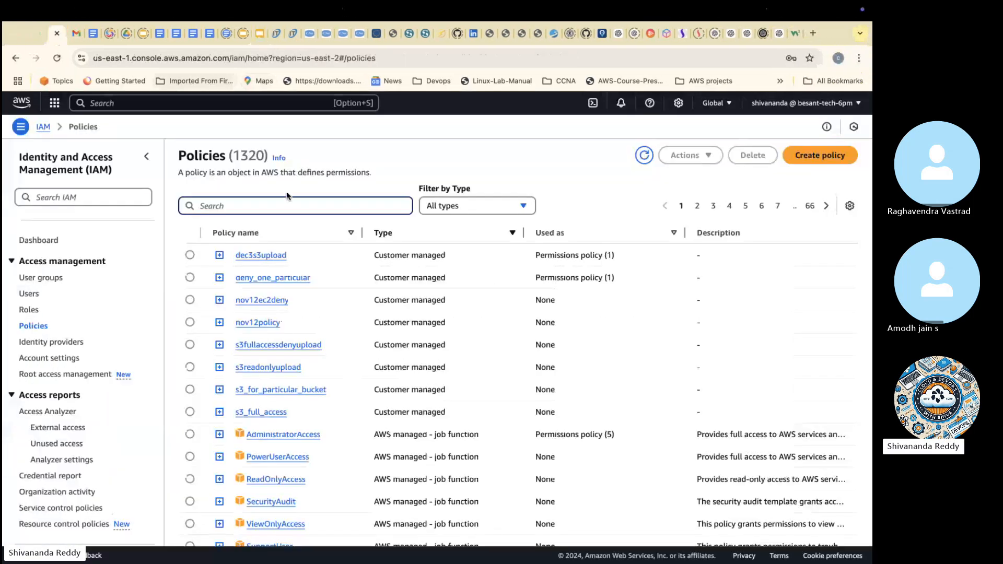
text(ed2)
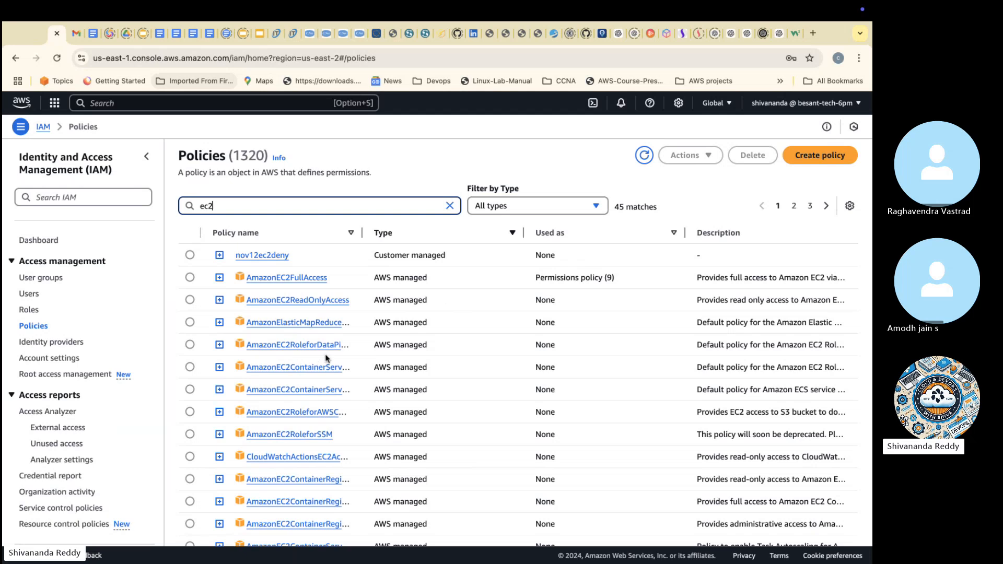
drag(361, 235, 455, 233)
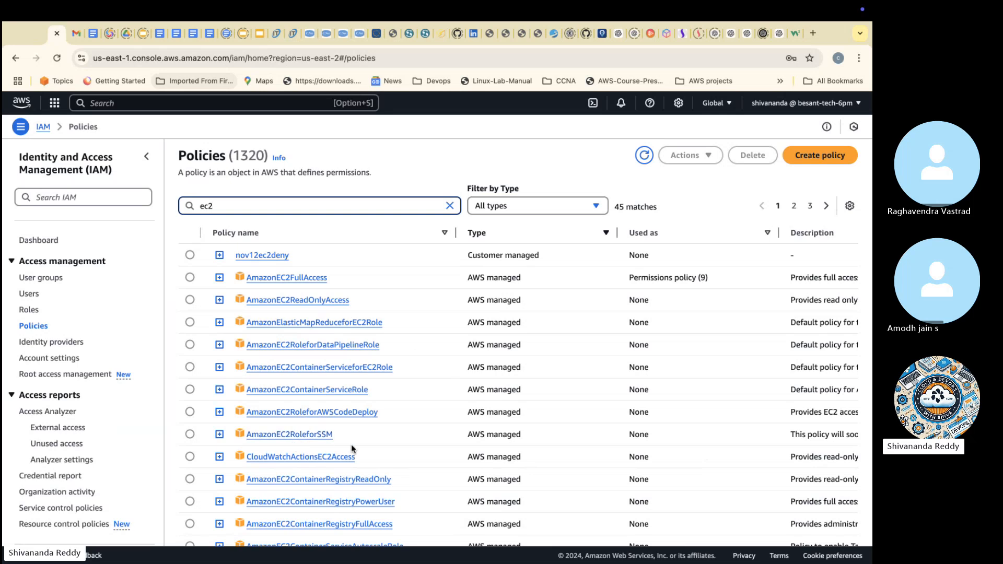
scroll(351, 444, down, 2)
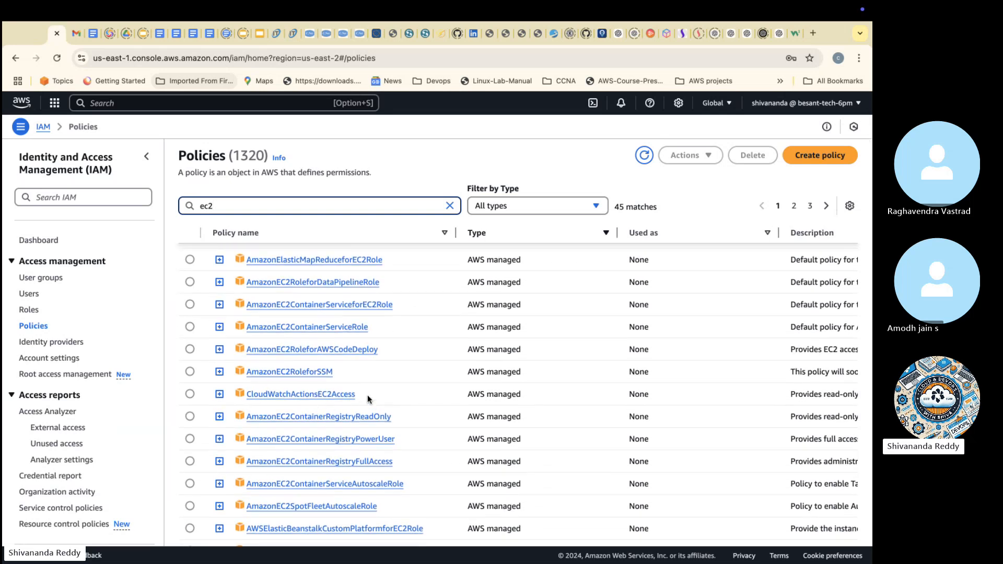
scroll(368, 397, up, 2)
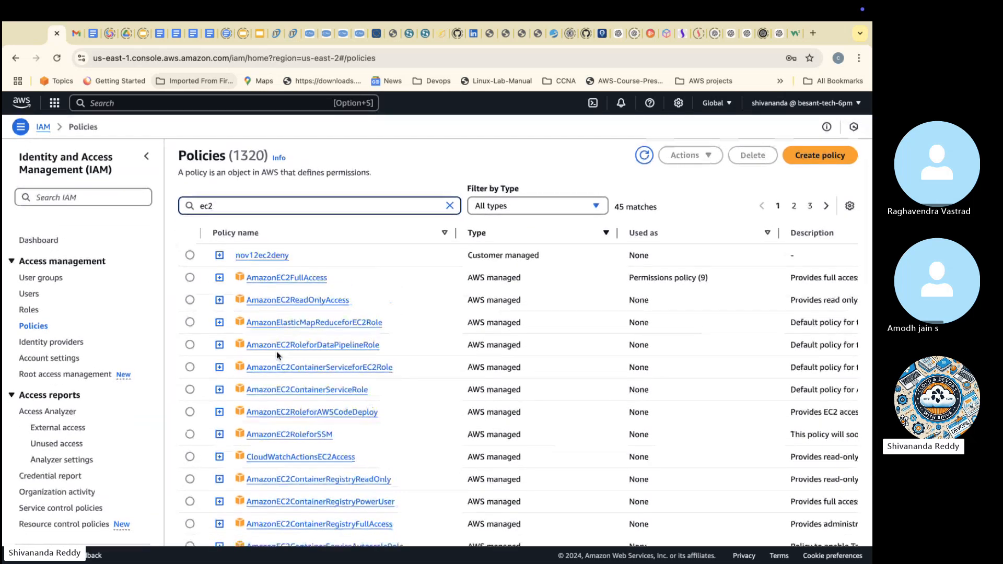
Step: Attach the AmazonEC2ReadOnlyAccess policy to the developers user group
click(191, 300)
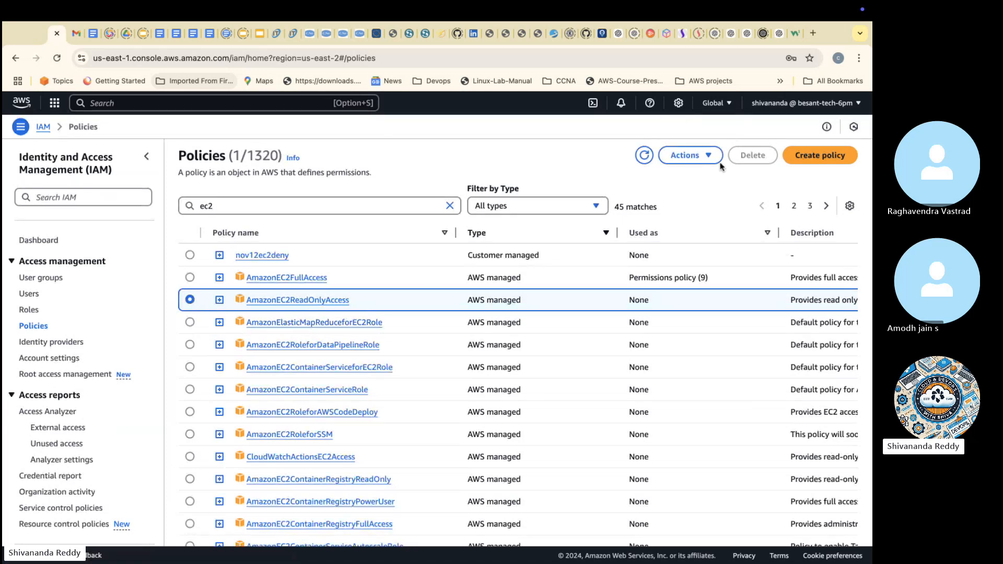
click(706, 155)
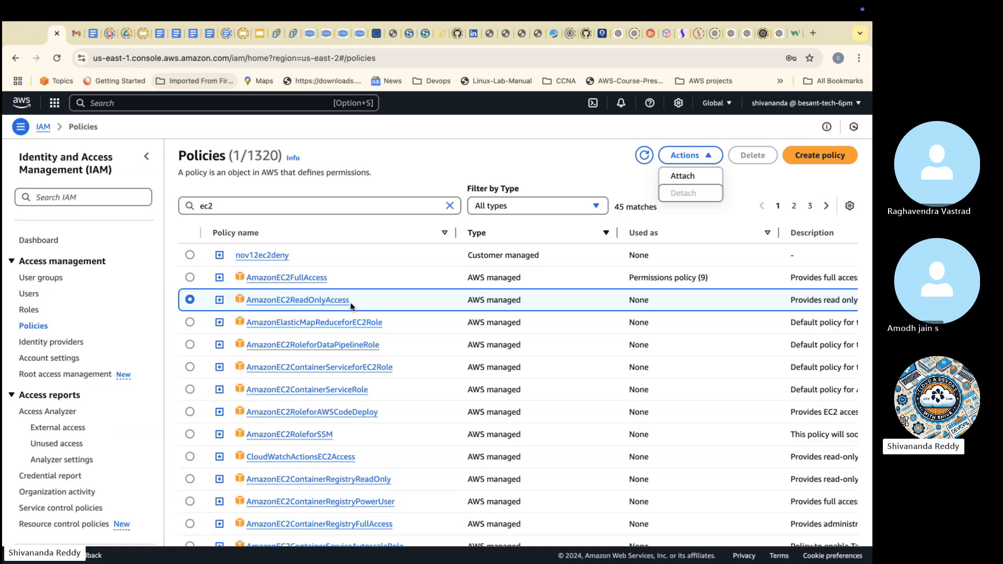
click(700, 176)
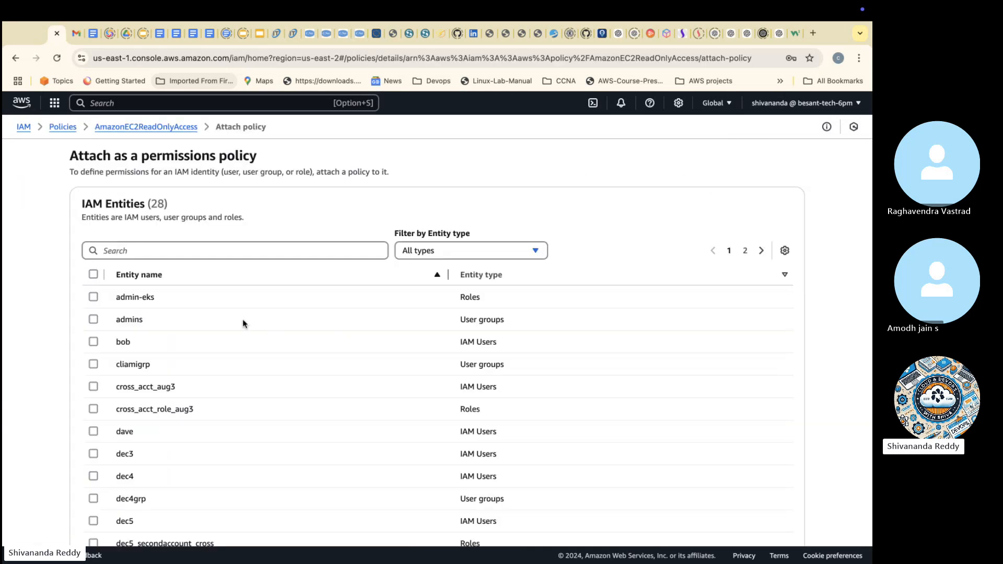
scroll(181, 327, down, 5)
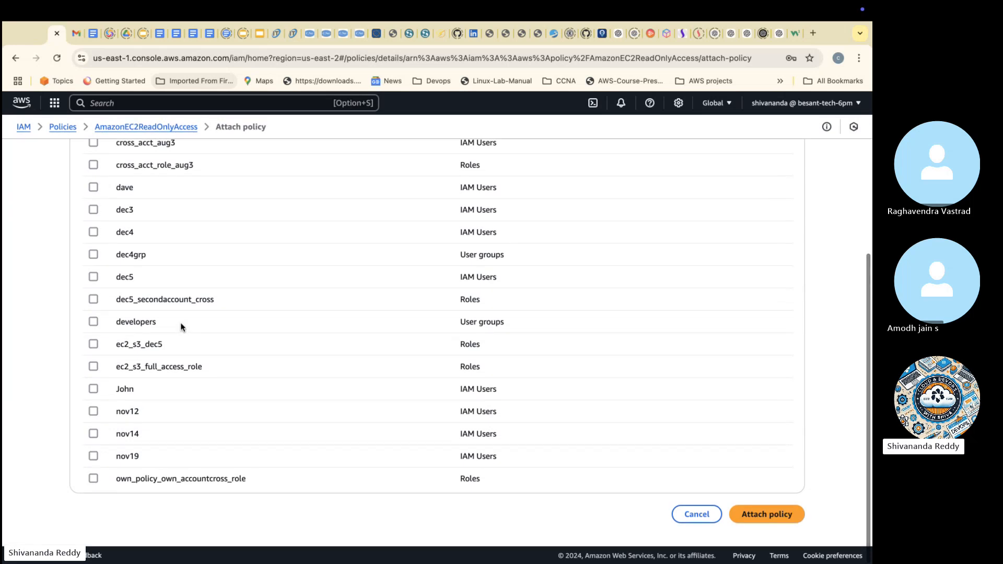
scroll(118, 432, up, 1)
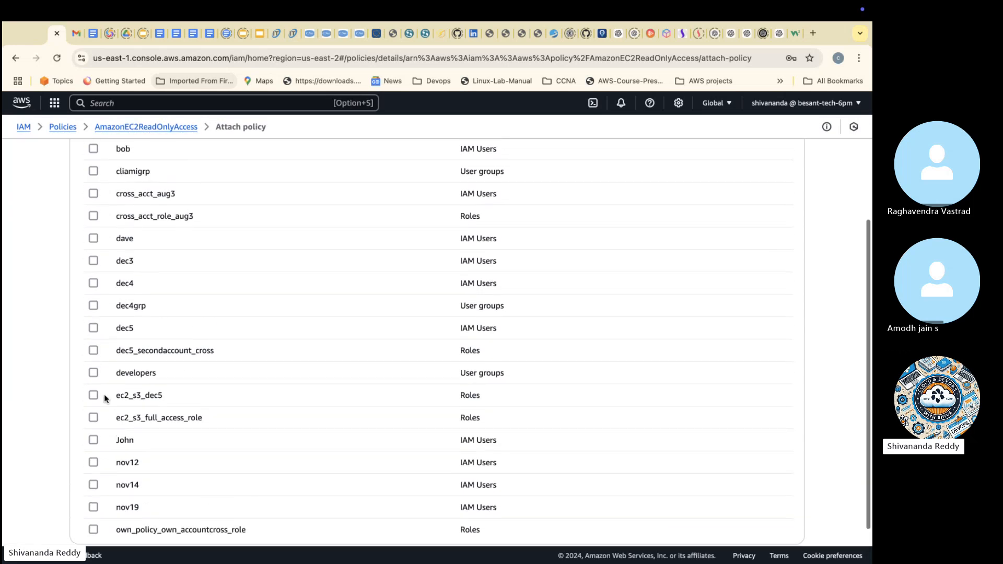
click(93, 373)
scroll(541, 462, down, 1)
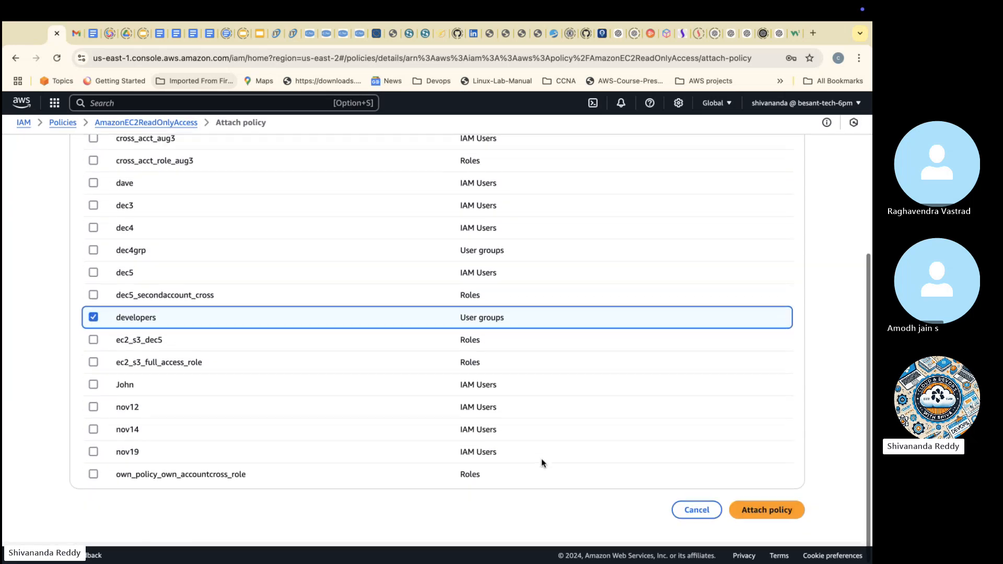
click(764, 514)
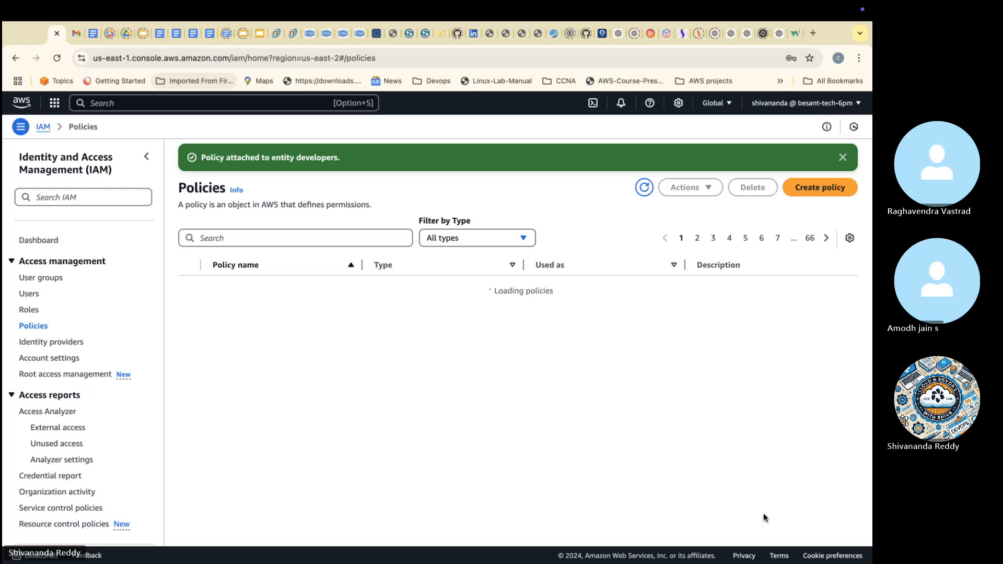
Step: Find the AmazonS3ReadOnlyAccess policy by searching for "s3r" and attach it to the testers user group
click(347, 234)
text(sr)
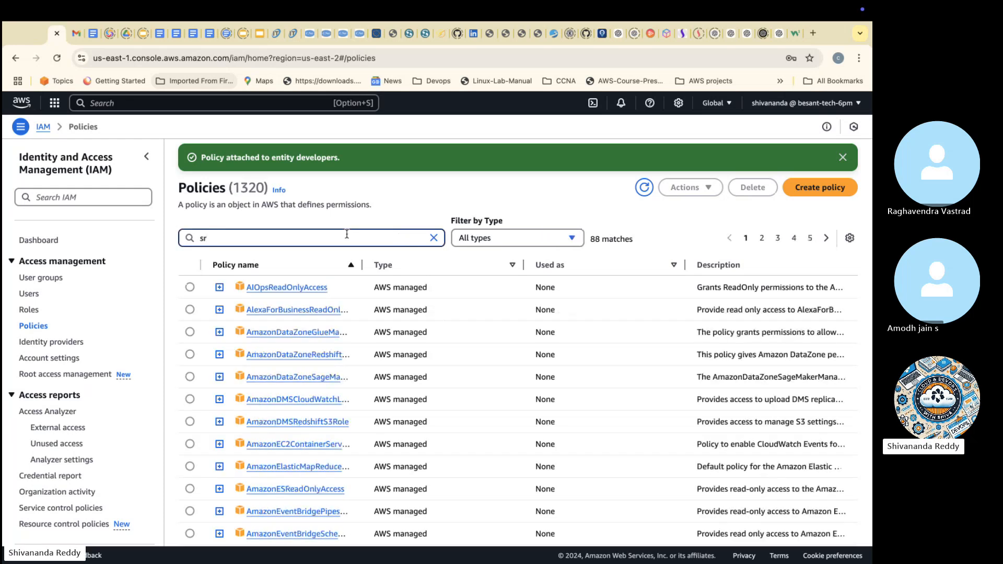
key(BackSpace)
text(3r)
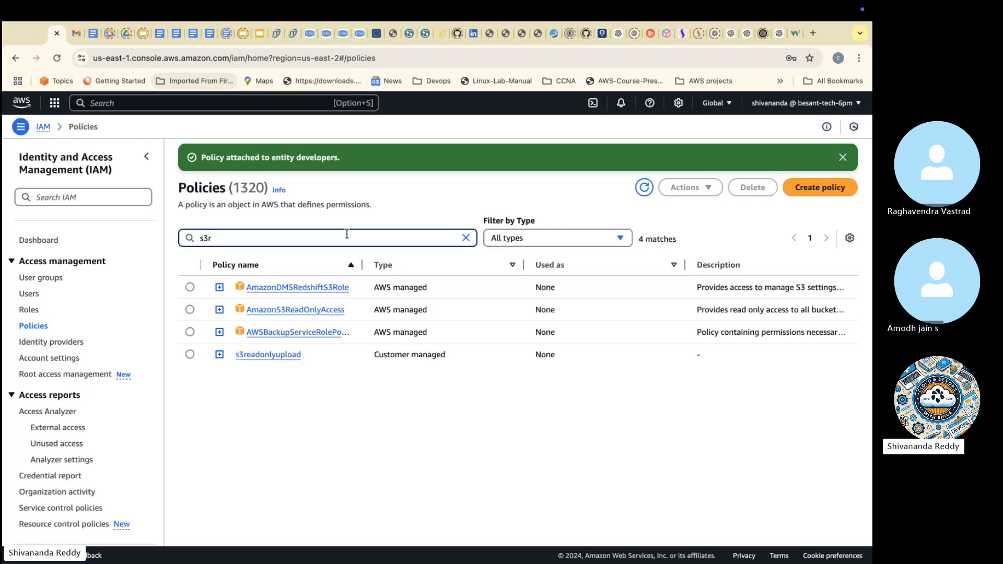
click(189, 309)
click(693, 191)
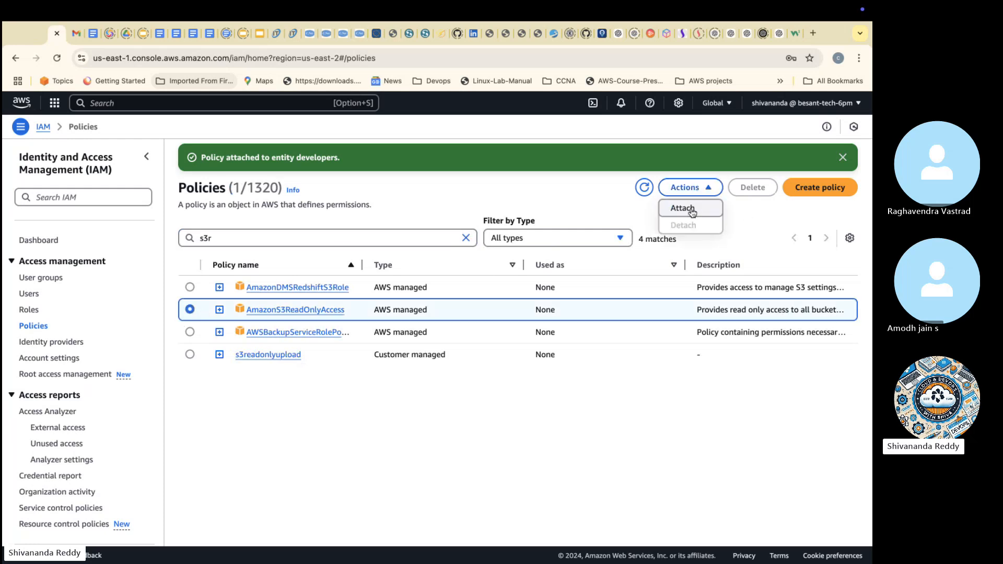
click(683, 207)
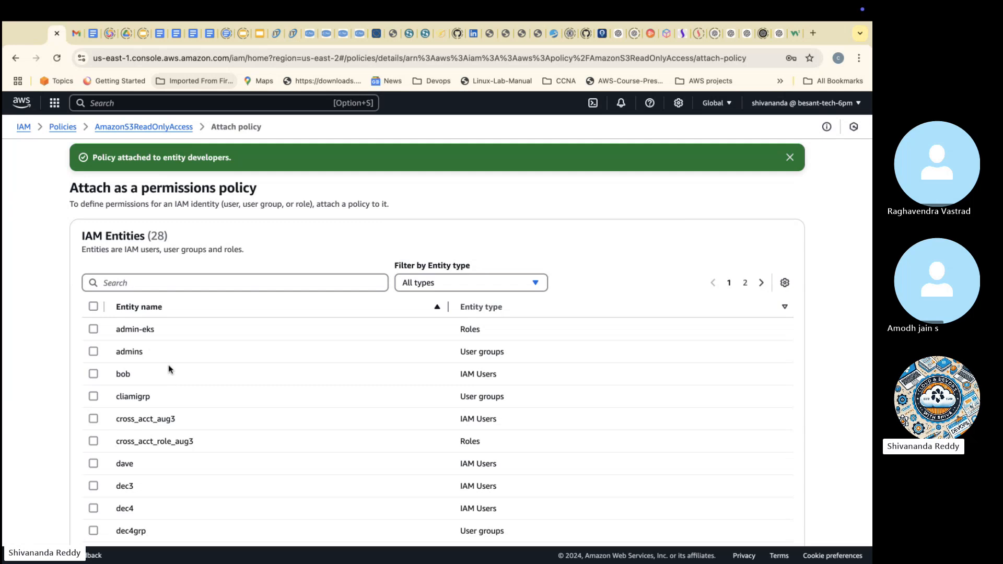
scroll(170, 376, down, 2)
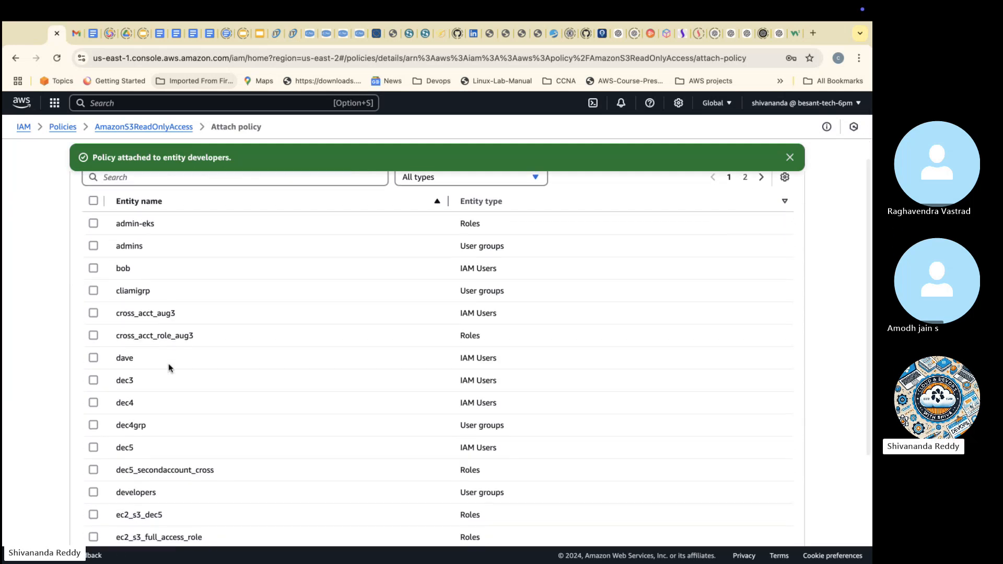
scroll(169, 368, down, 3)
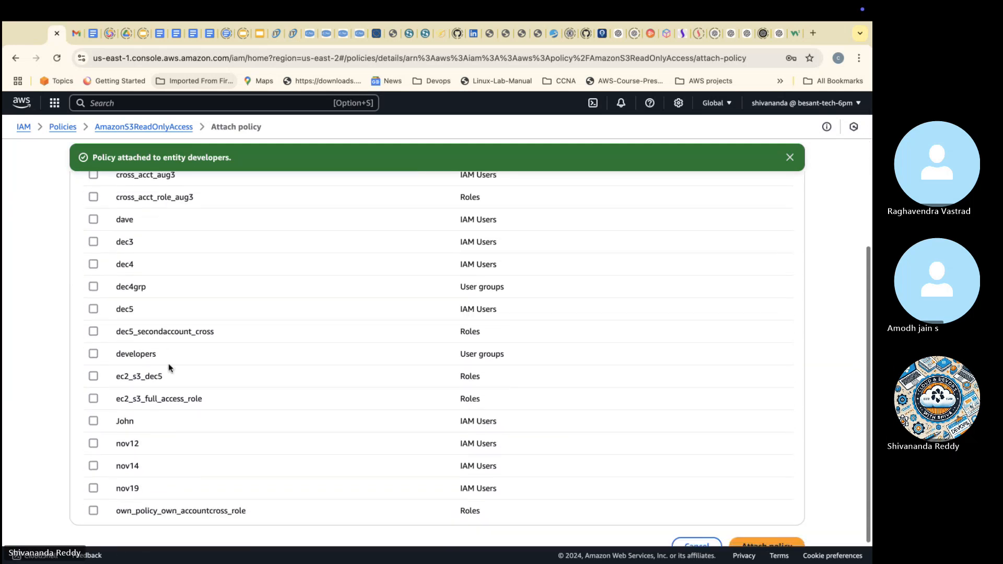
scroll(168, 368, down, 1)
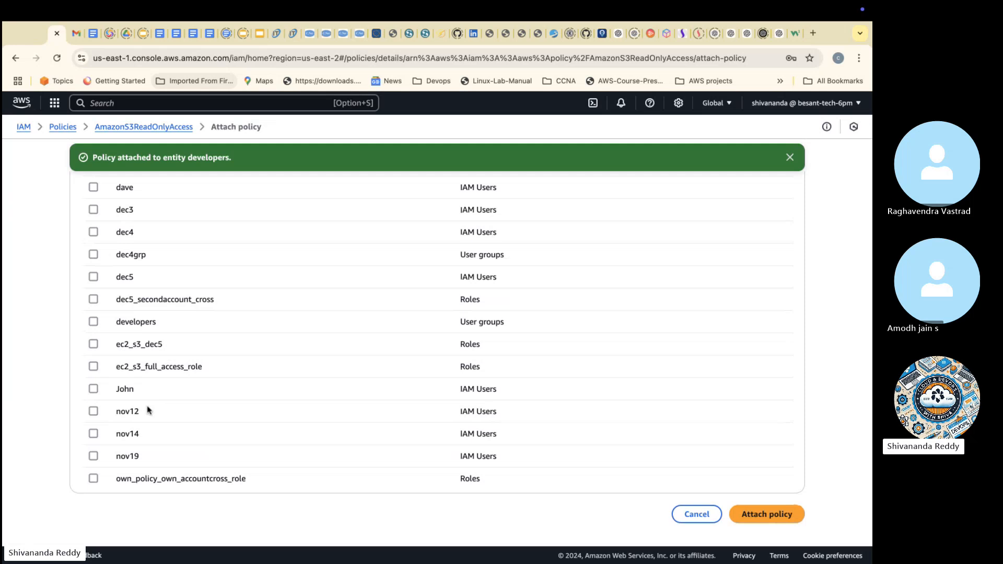
scroll(148, 411, up, 6)
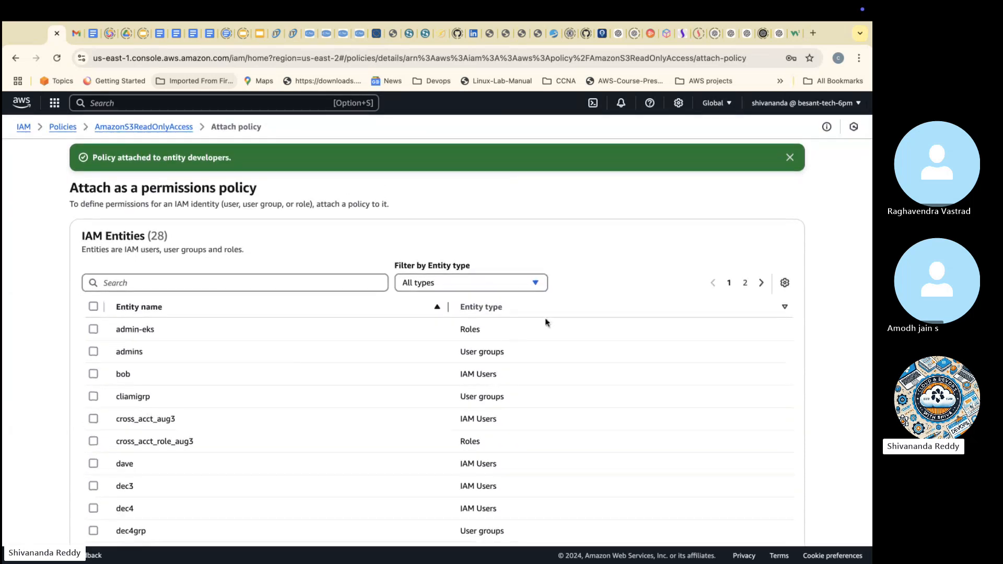
click(743, 285)
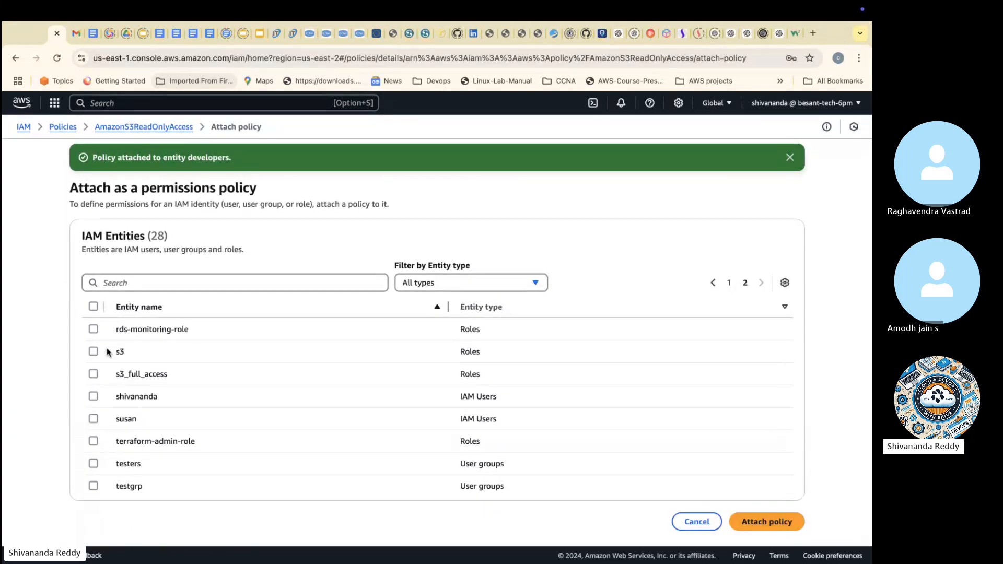
click(93, 463)
click(750, 517)
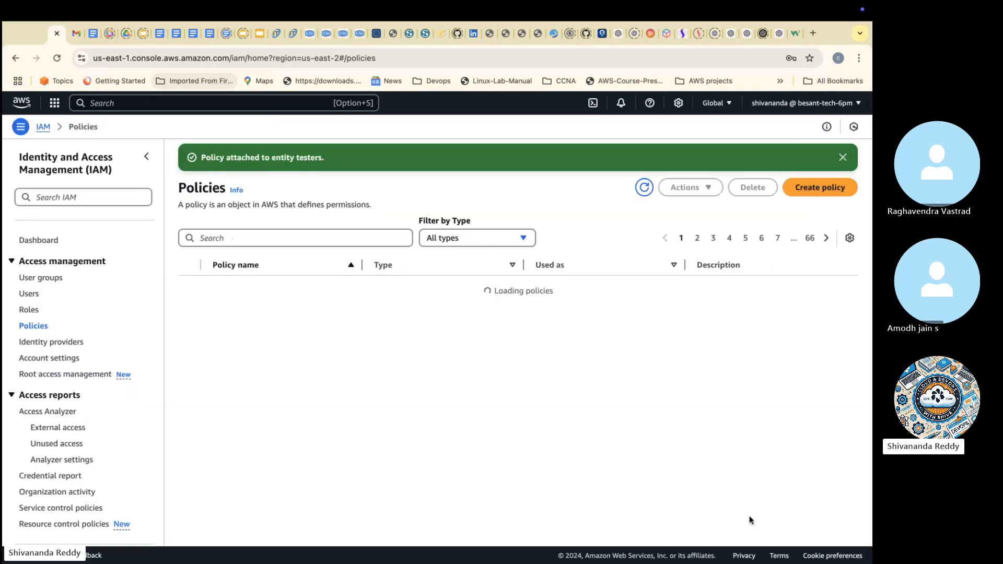
Step: Find the AmazonEC2FullAccess policy by searching for "ec2f" and attach it to the admins user group
click(370, 239)
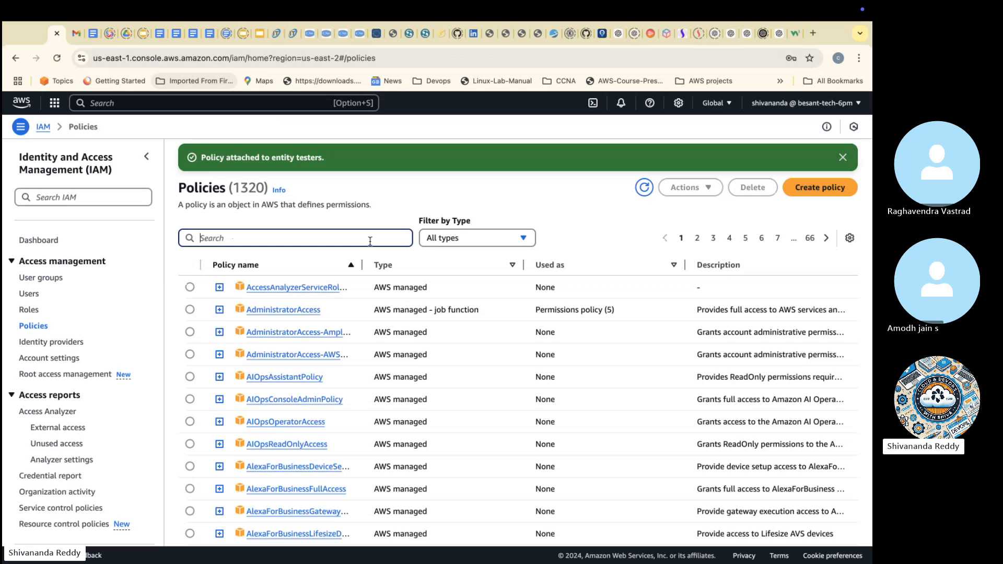
text(ed)
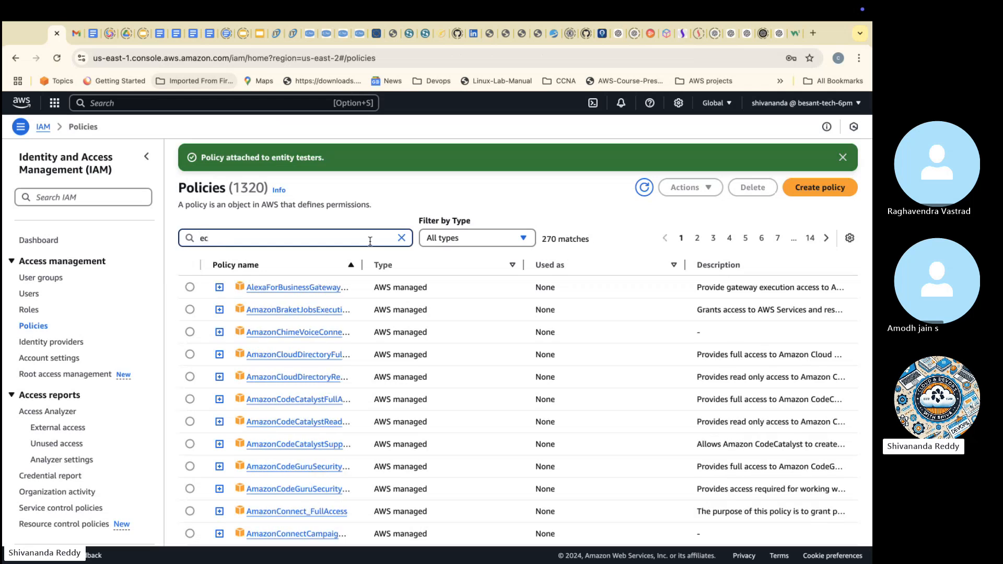
text(2f)
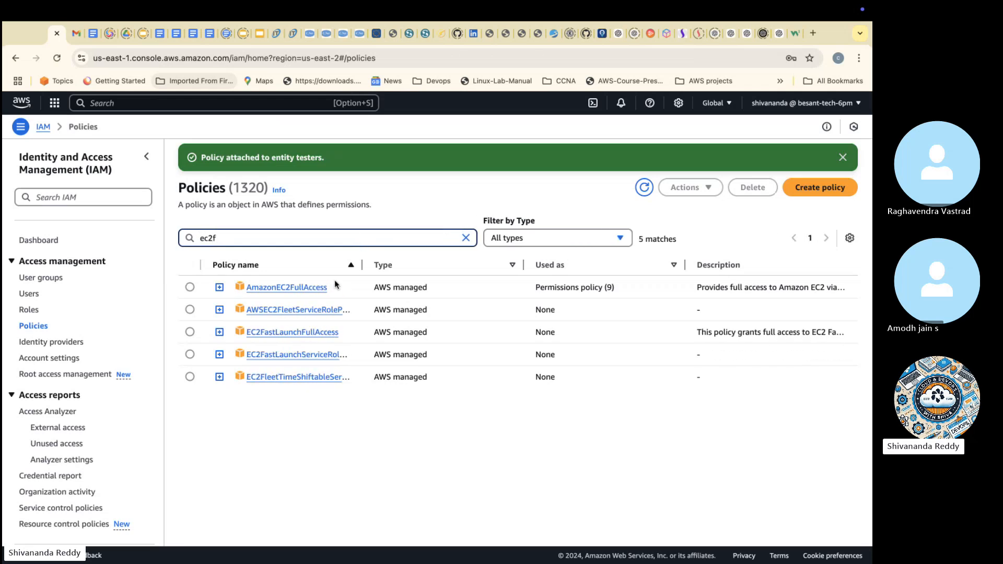
click(190, 288)
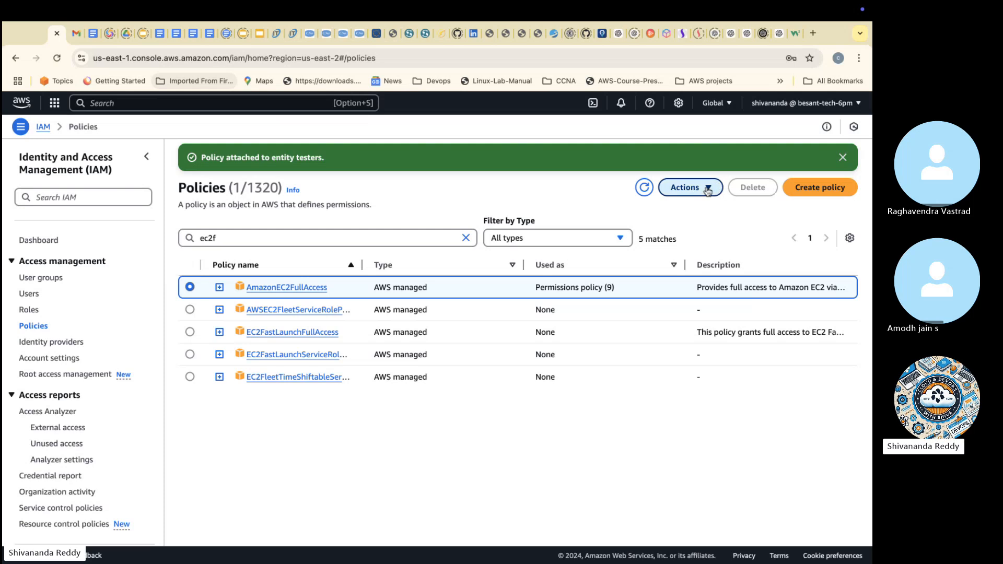
click(692, 192)
click(685, 208)
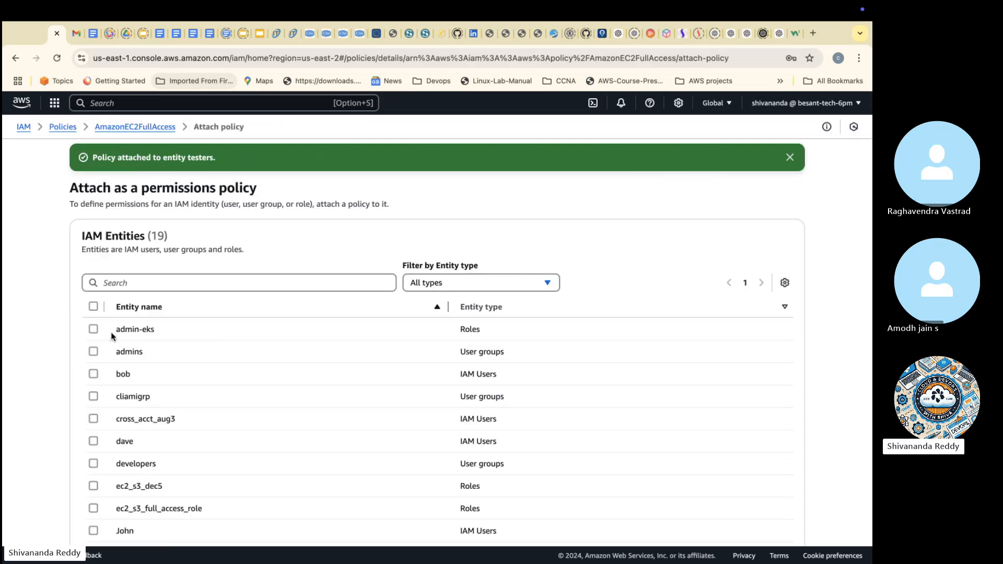
click(94, 351)
scroll(732, 502, down, 4)
scroll(732, 504, down, 2)
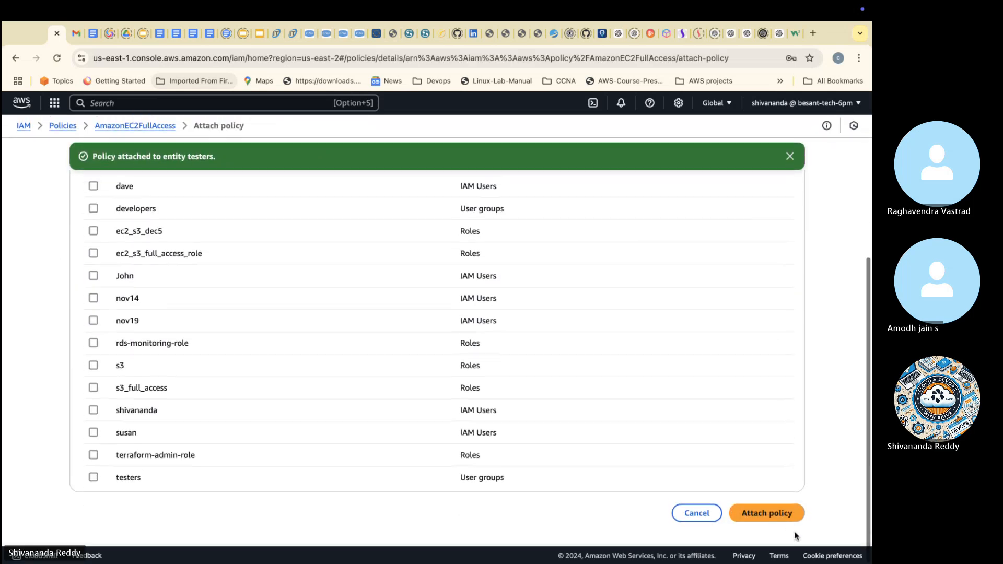
click(786, 515)
Step: Find the AmazonS3FullAccess policy by searching for "s3f" and attach it to the admins user group
click(308, 233)
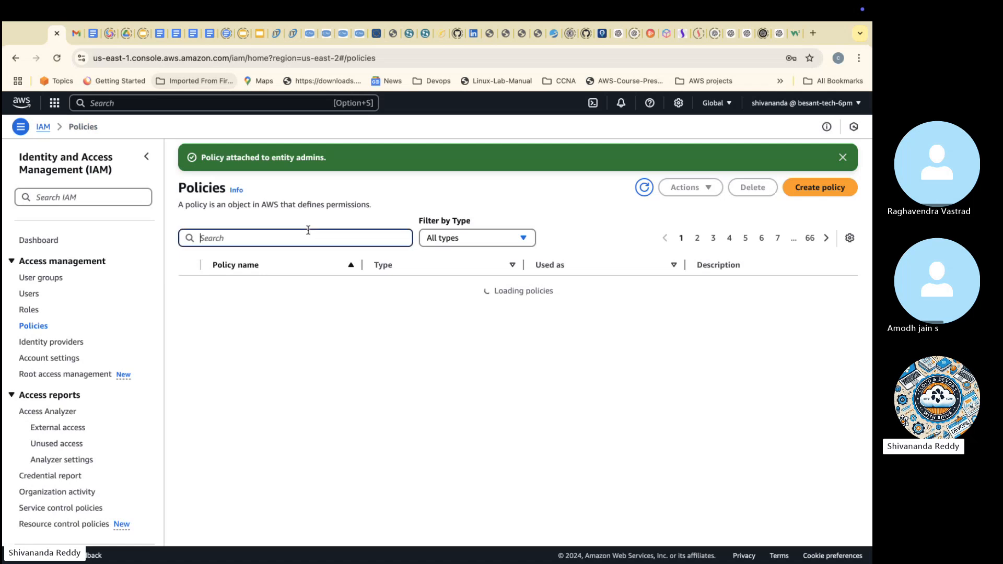
text(s3f)
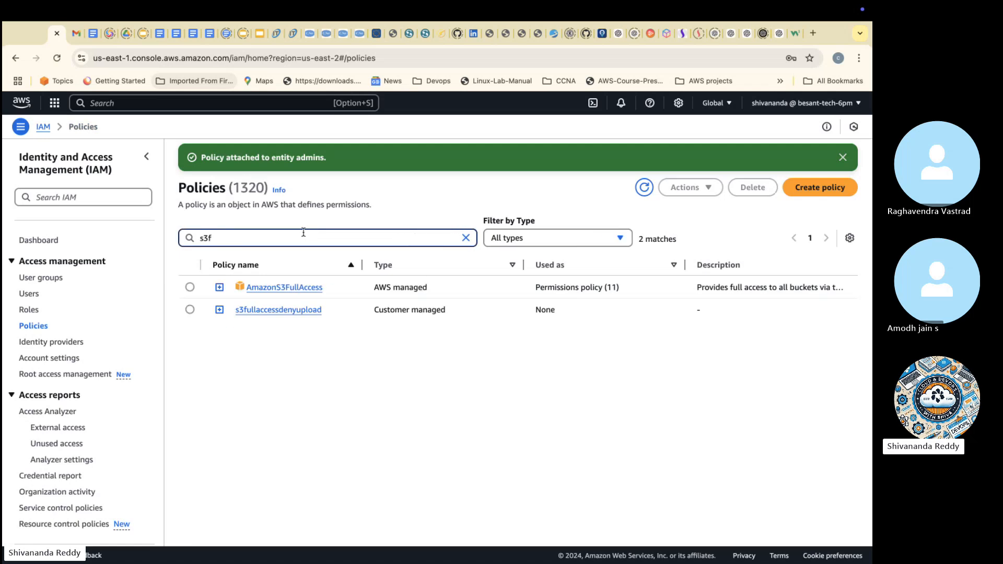
click(190, 288)
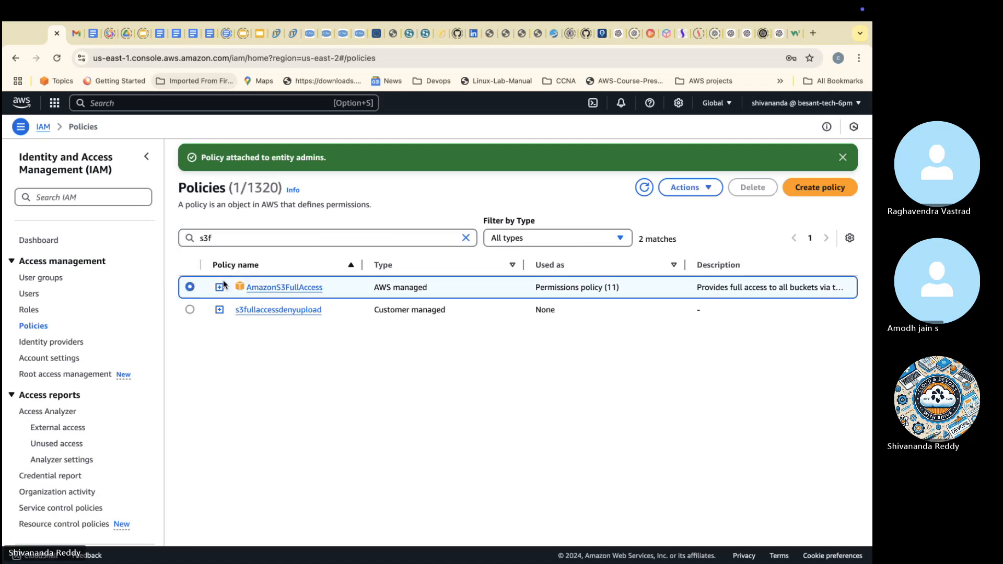
click(700, 188)
click(704, 209)
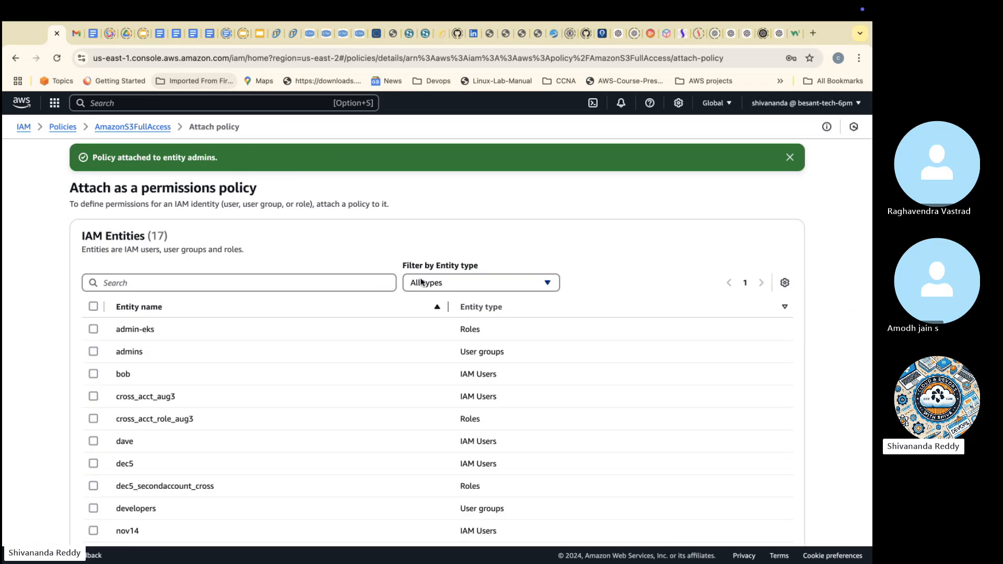
click(93, 352)
scroll(537, 455, down, 5)
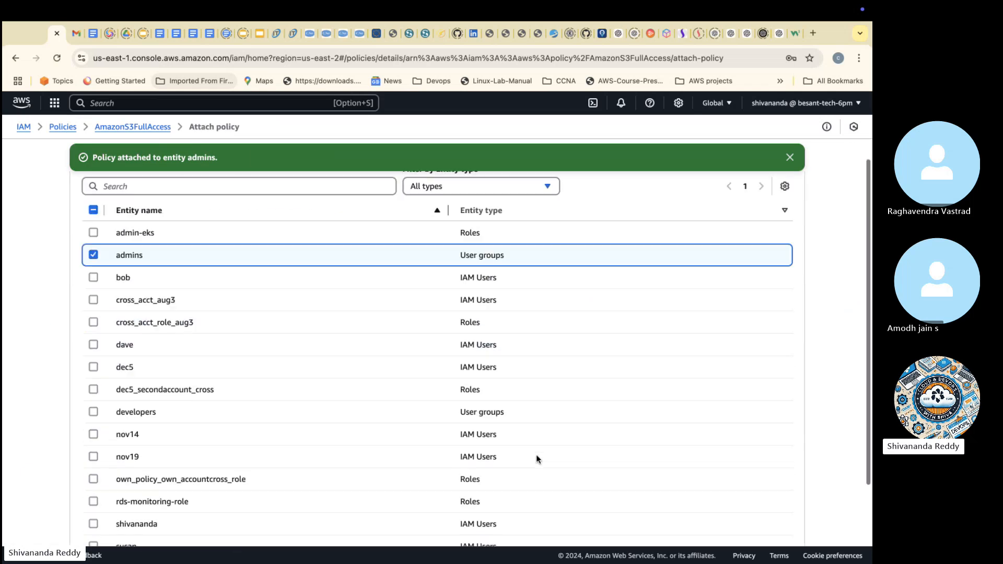
click(777, 516)
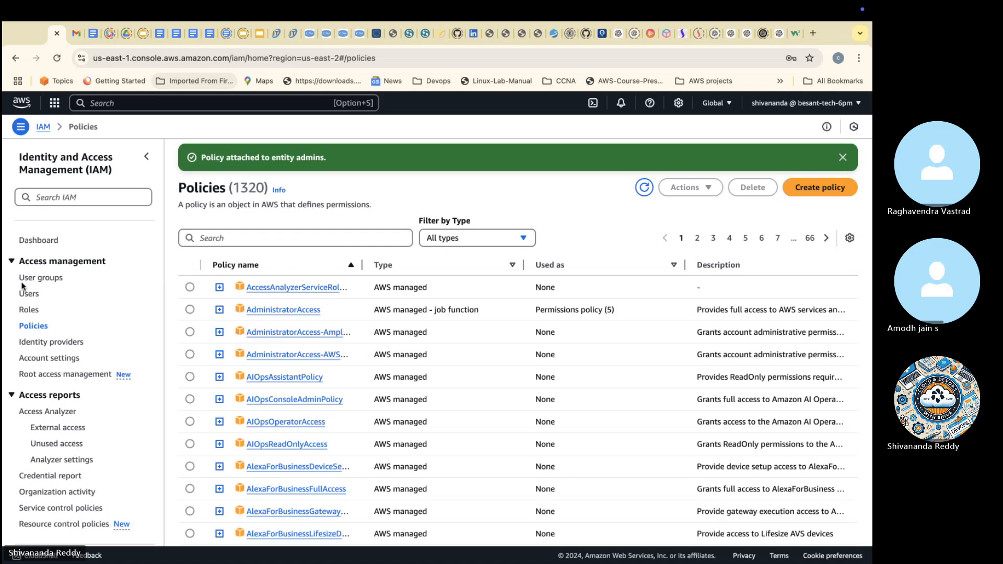
Step: Remove the AmazonS3FullAccess policy from the admins user group's permissions
click(42, 278)
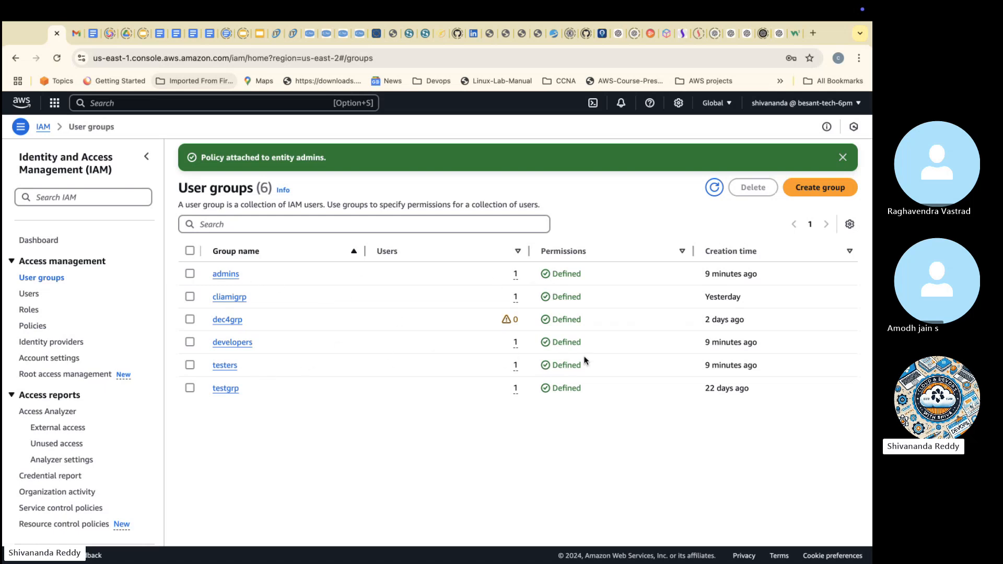
click(226, 275)
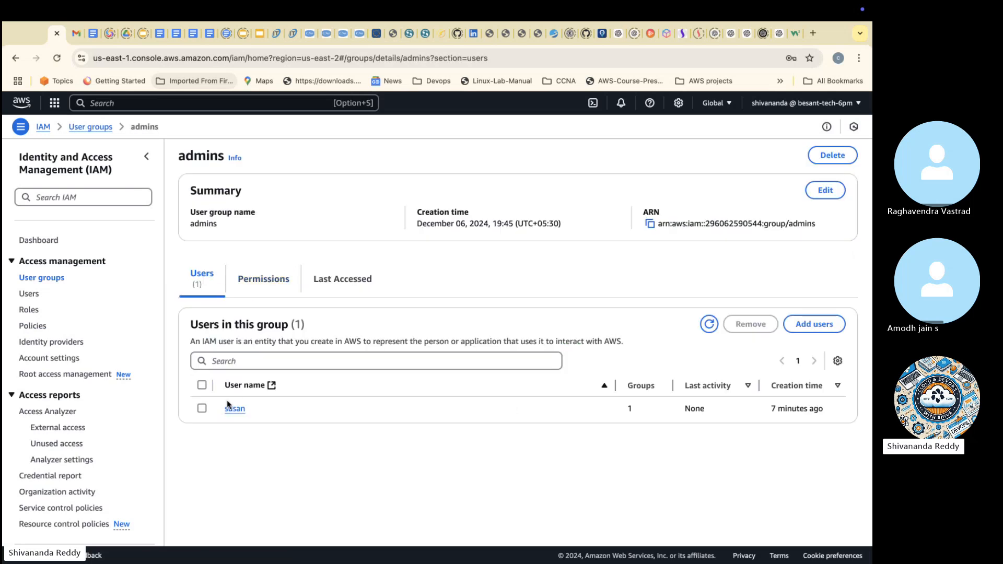
click(264, 279)
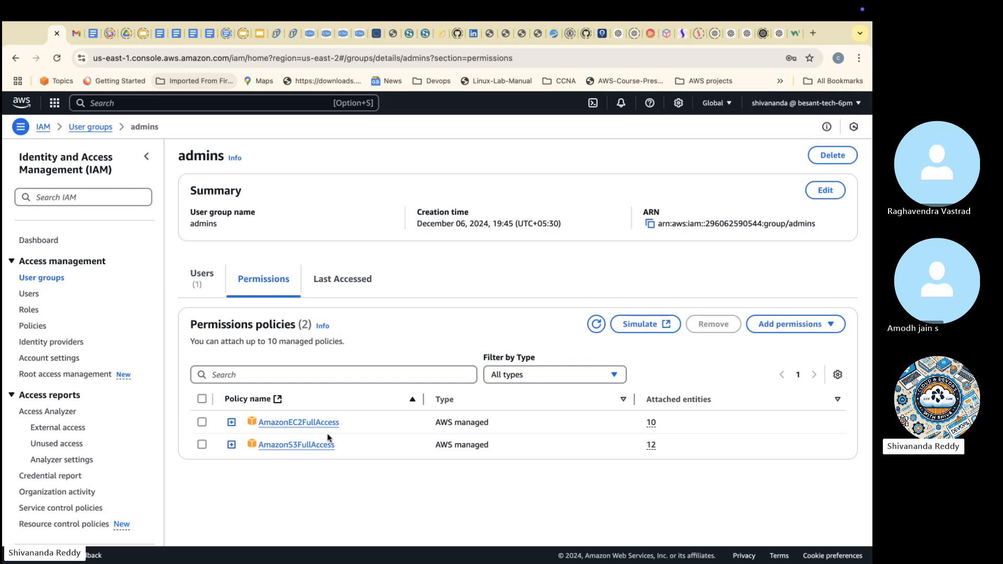
click(202, 445)
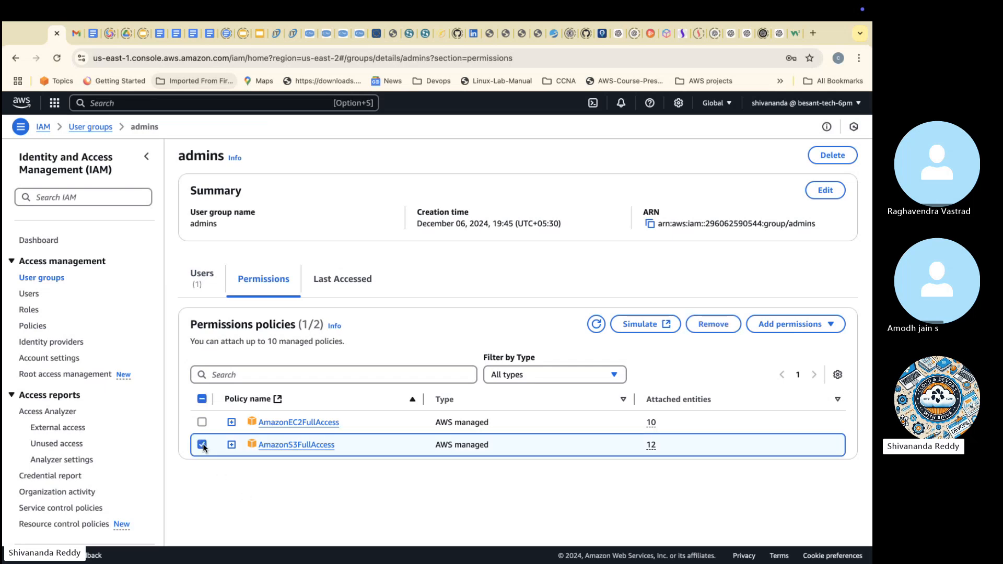
click(724, 324)
click(568, 355)
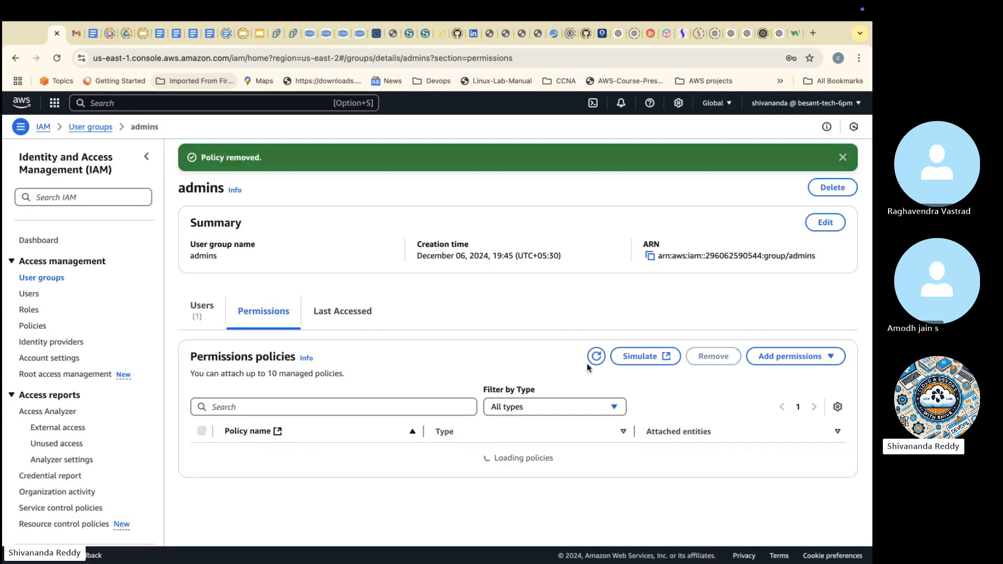
Step: Find policies by searching for "cloudw" and attach the full and read-only access policies for CloudWatch Evidently and CloudWatch RUM to the admins group
click(786, 366)
click(784, 376)
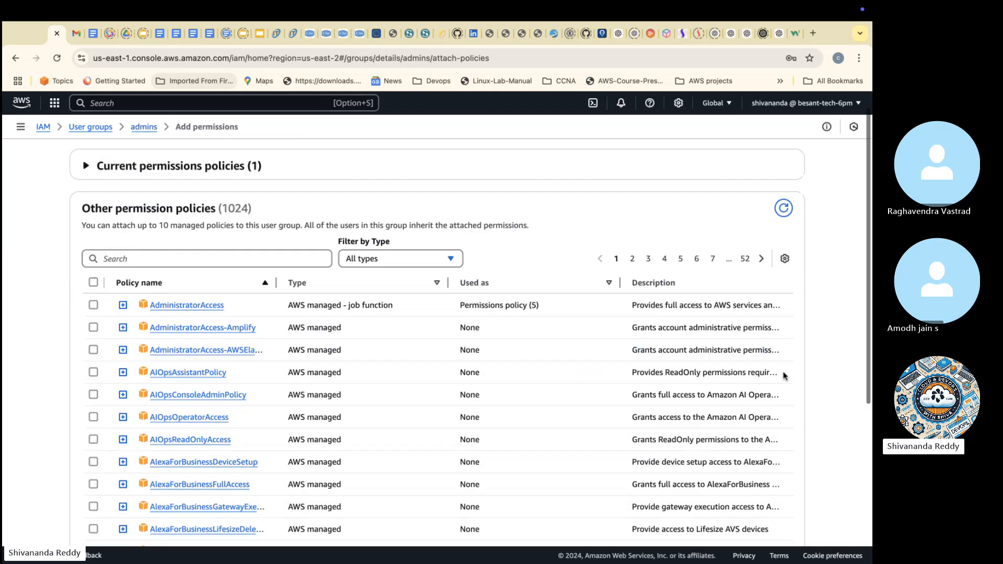
click(235, 262)
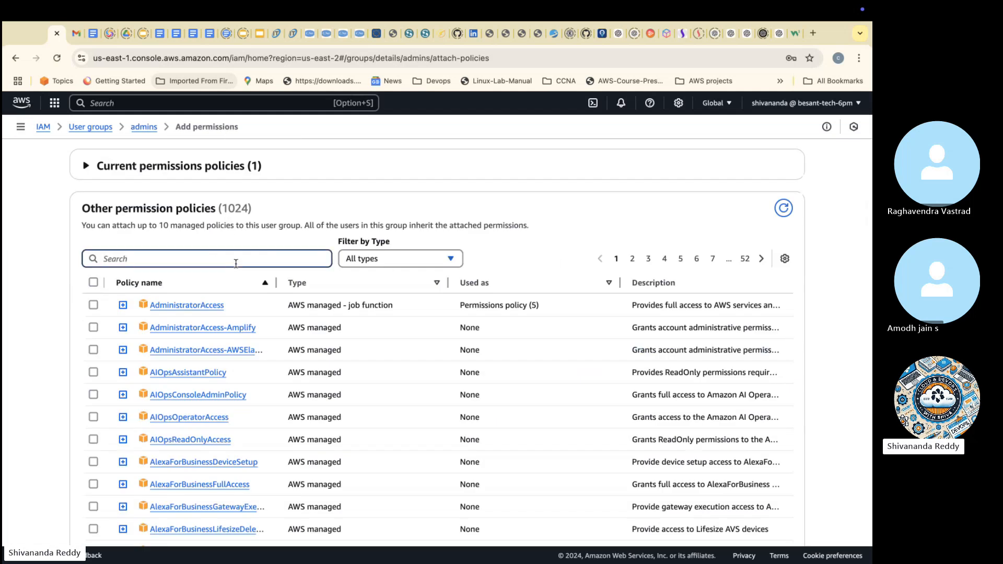
text(clo)
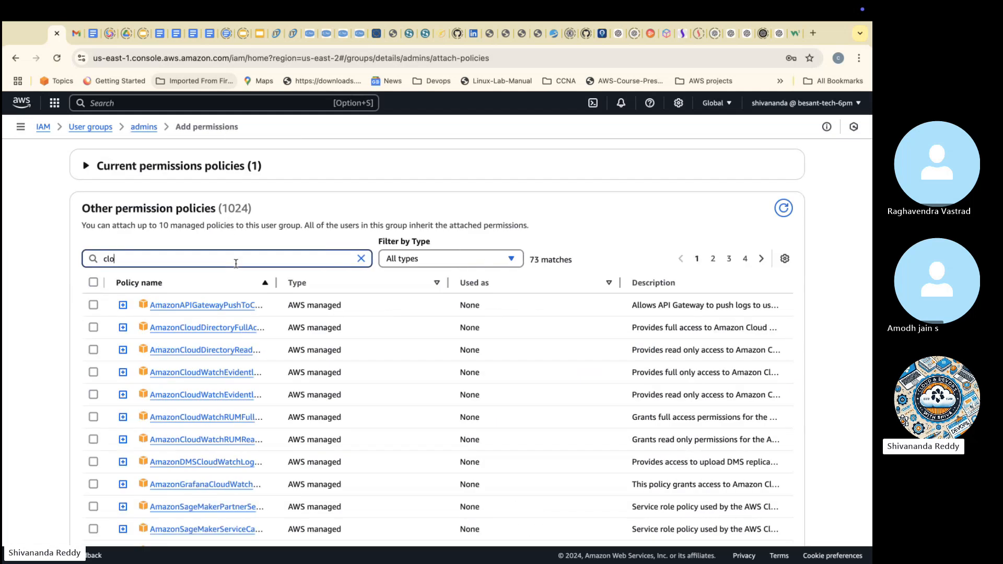
text(udw)
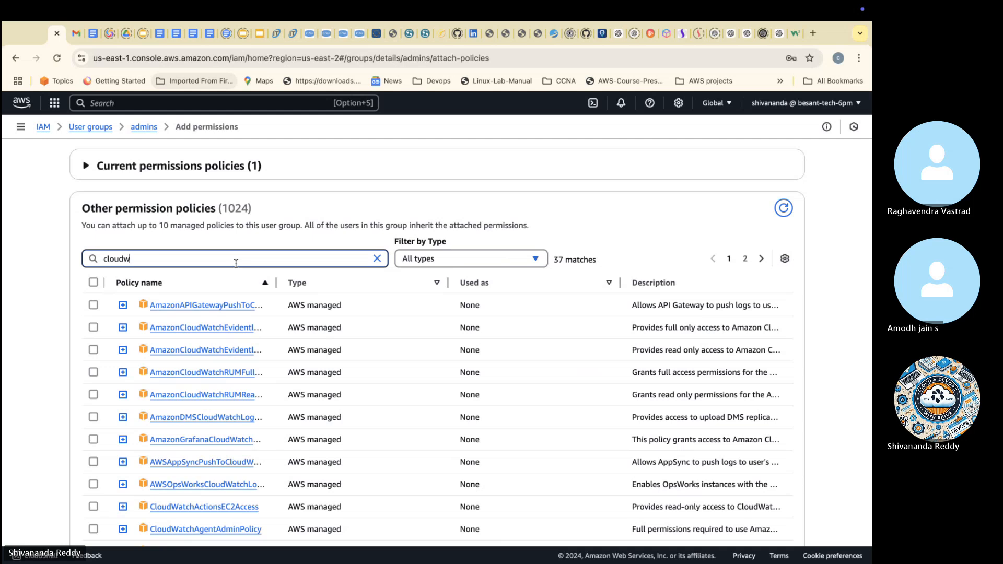
click(94, 328)
click(94, 350)
click(93, 372)
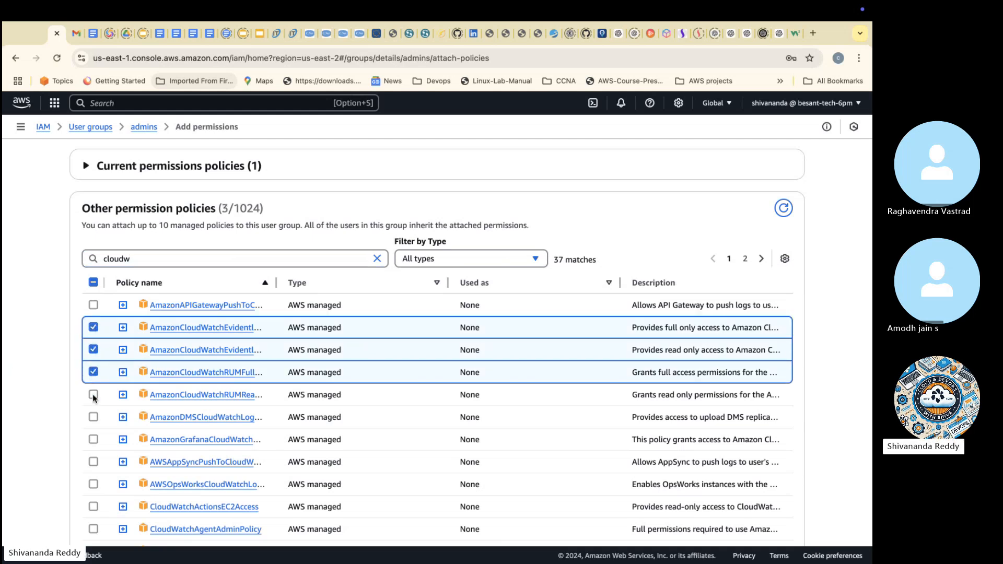
click(93, 395)
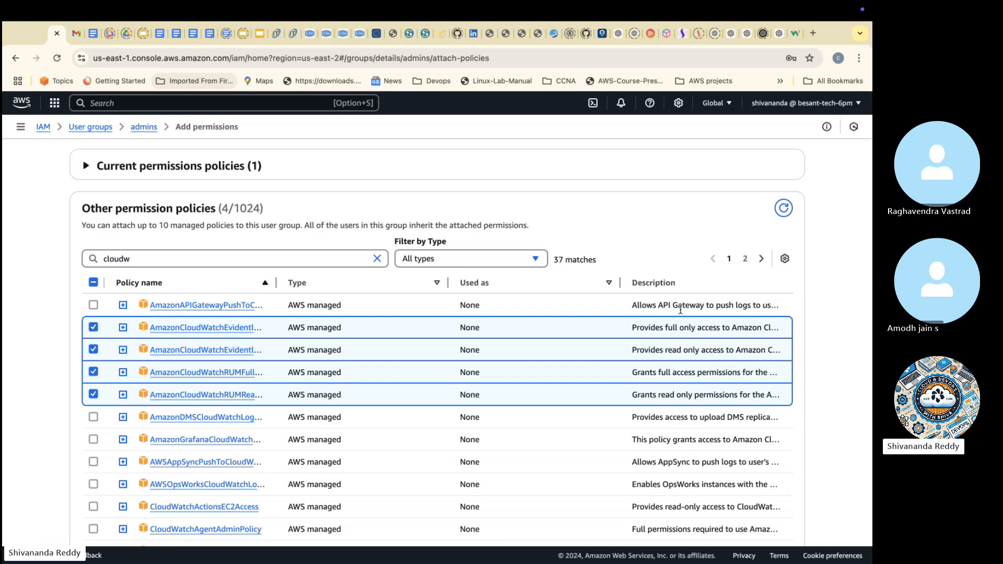
scroll(680, 311, down, 5)
click(762, 514)
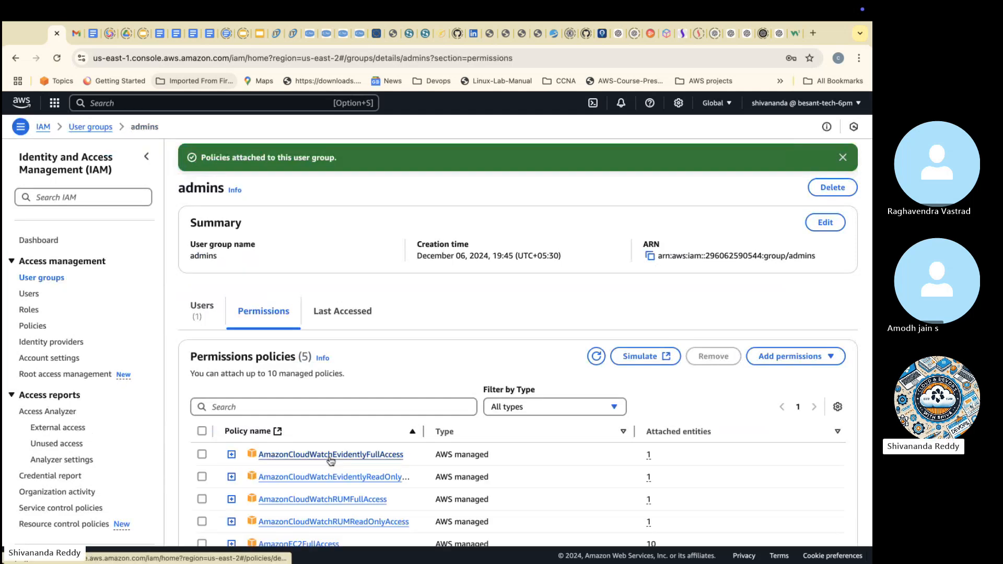
Step: Copy the note "You can attach up to 10 managed policies." into the Skype call chat, send it, and return to the IAM console
scroll(330, 460, down, 1)
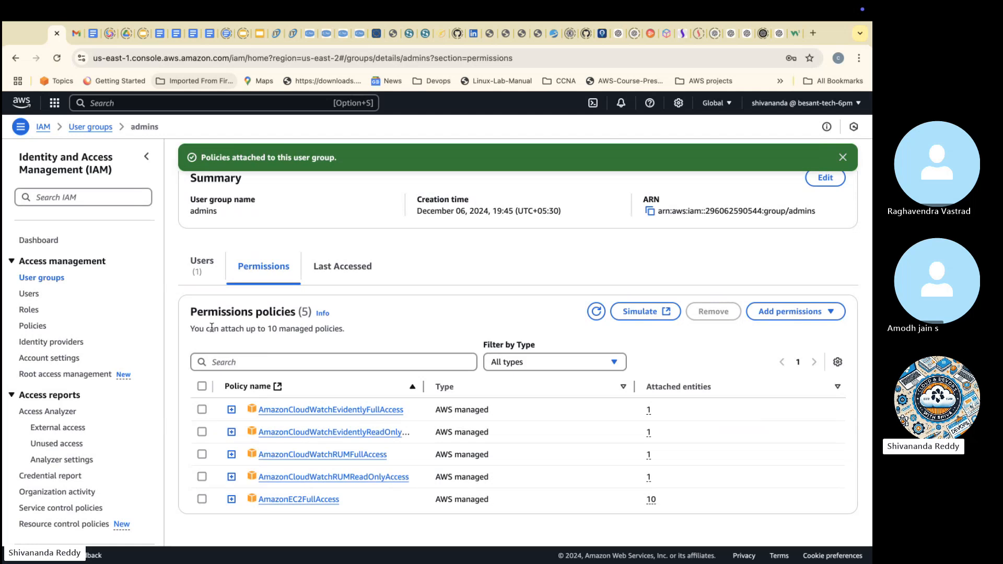
drag(191, 331, 352, 334)
key(super+c)
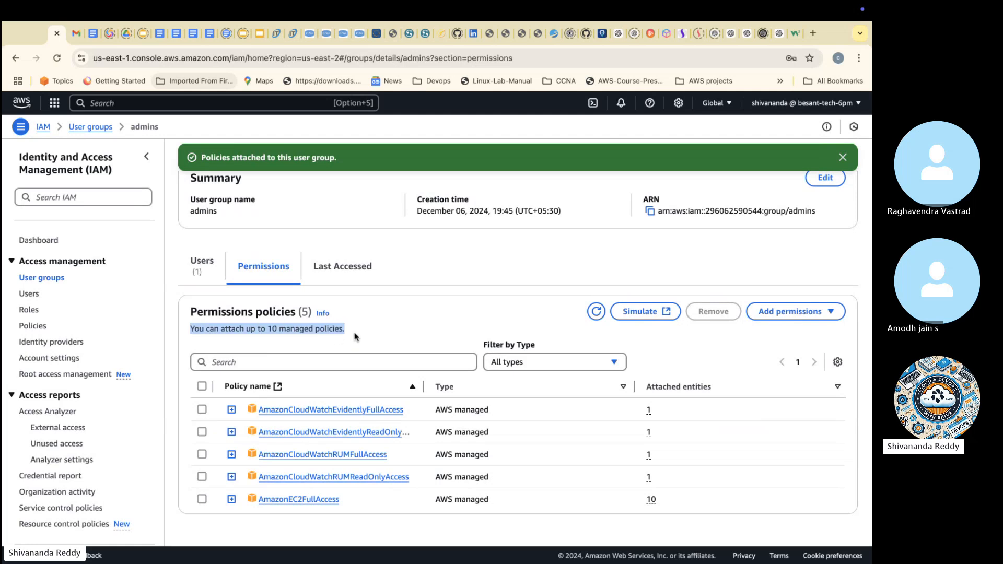
key(ctrl+Left)
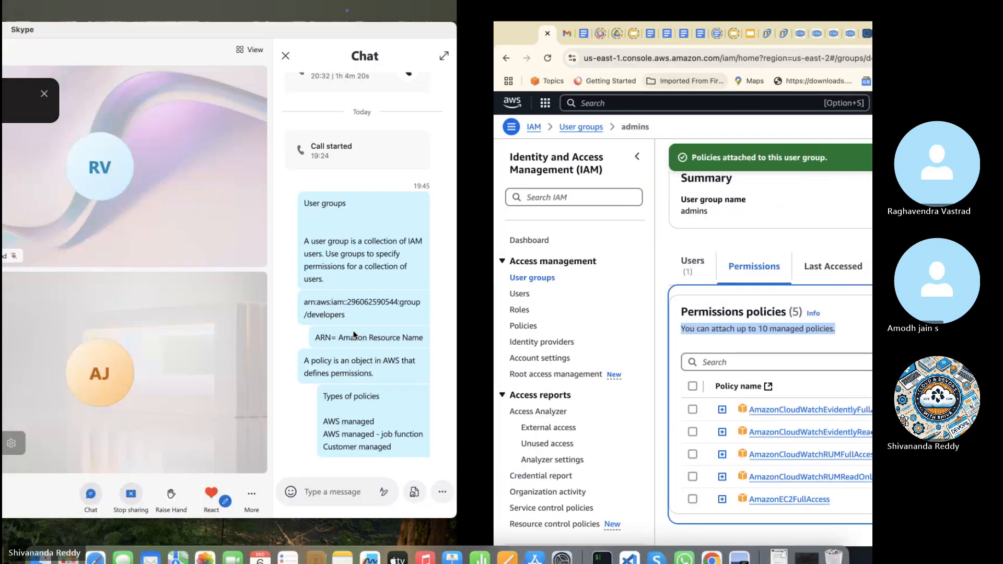
key(super+v)
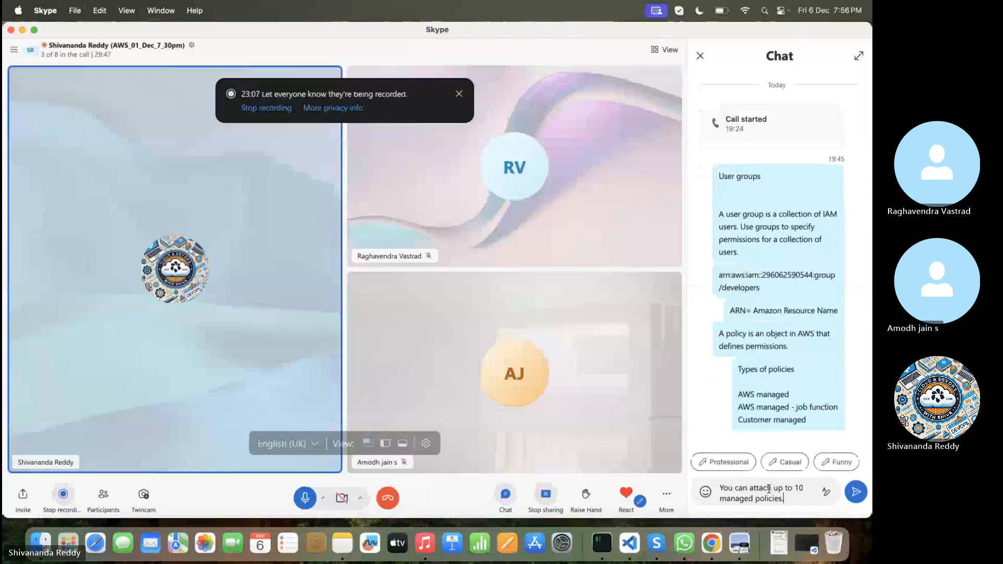
key(Return)
key(ctrl+Right)
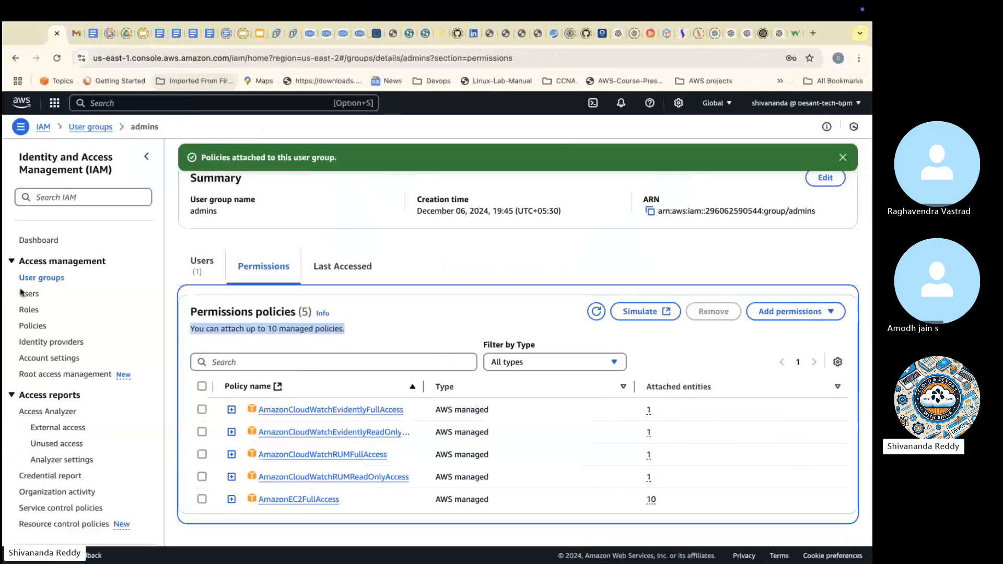
scroll(74, 277, up, 2)
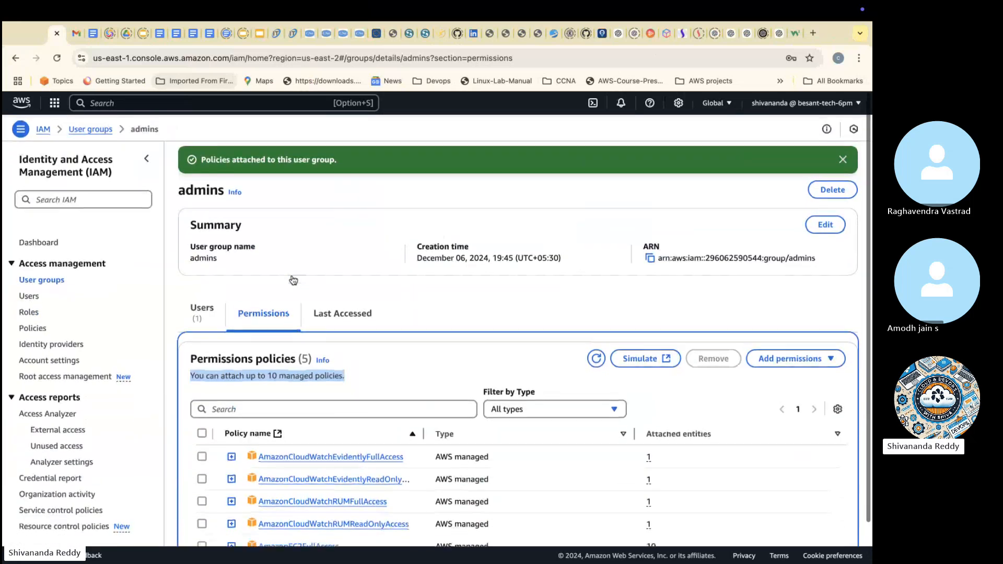
Step: Remove the only member from the developers user group
click(58, 279)
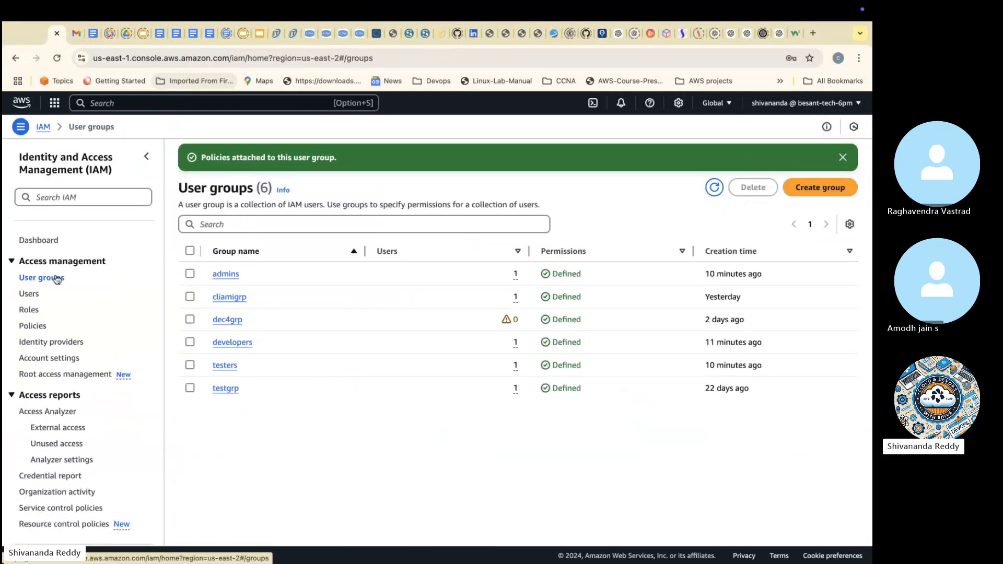
click(231, 343)
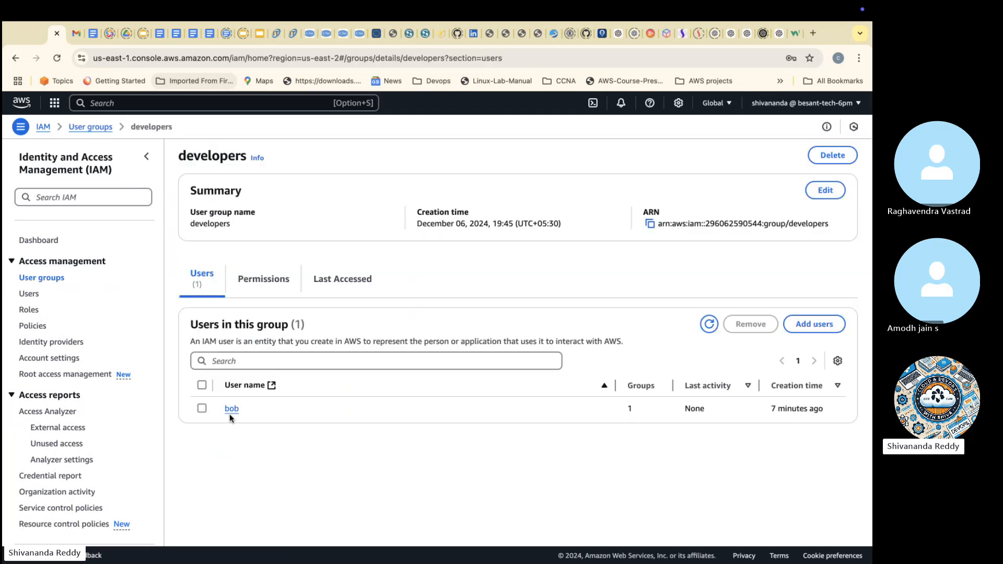
click(203, 409)
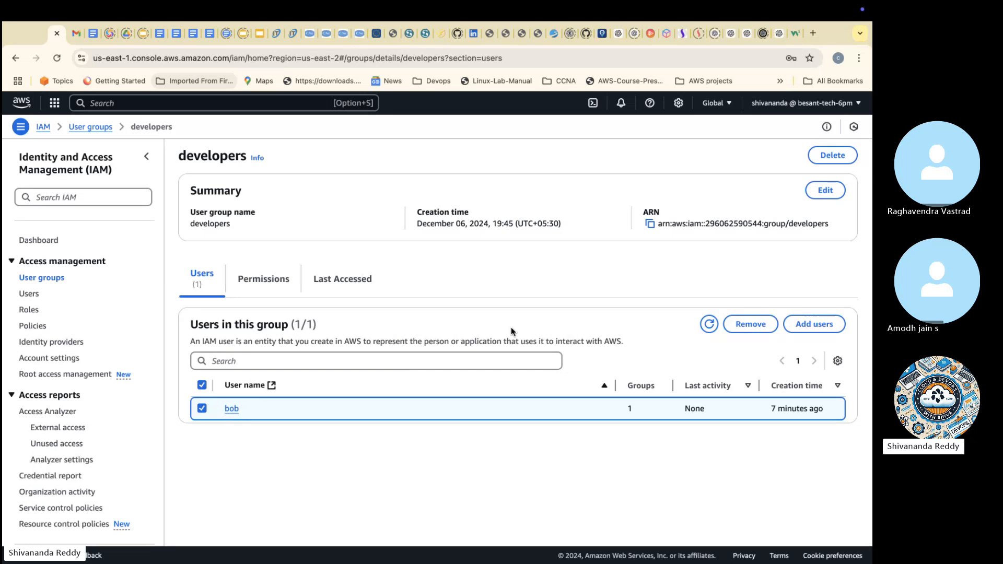
click(751, 324)
click(575, 353)
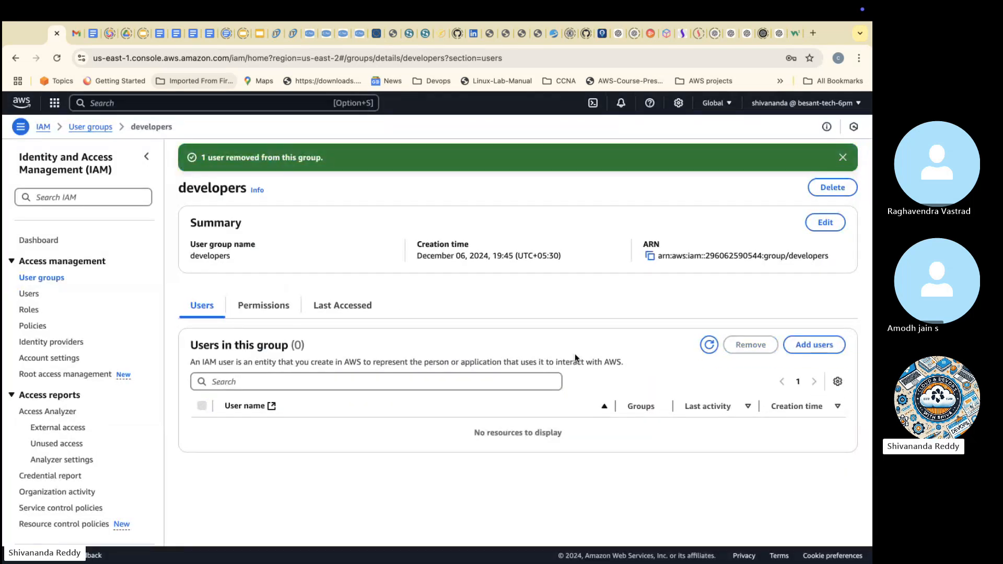
Step: Add the third user in the account's user list to the developers user group
click(814, 345)
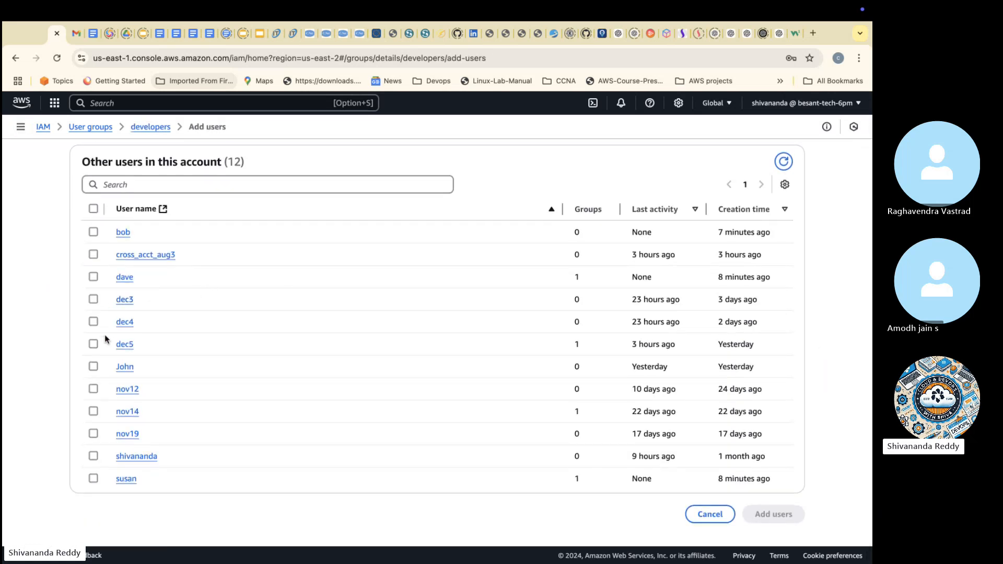
click(93, 277)
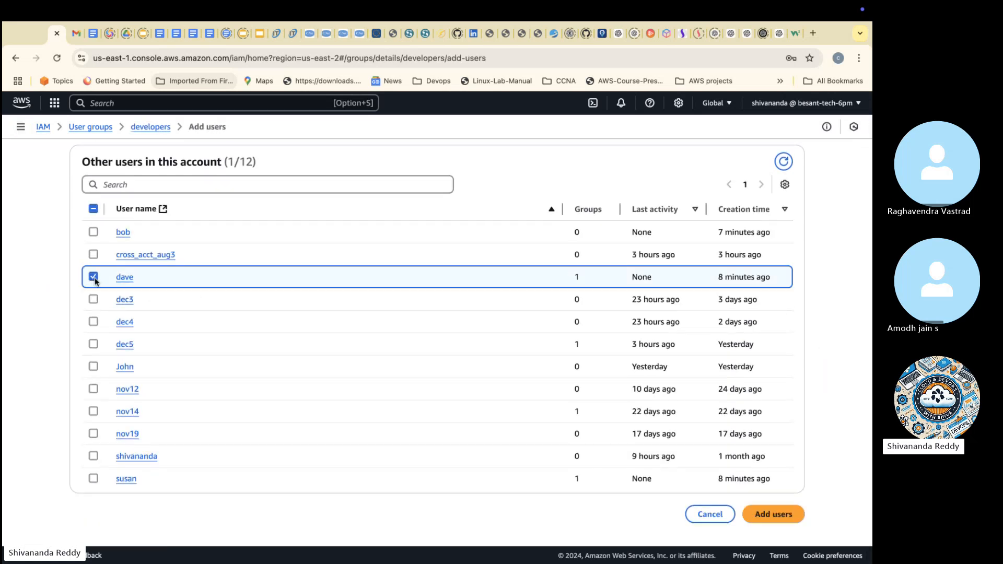
click(760, 515)
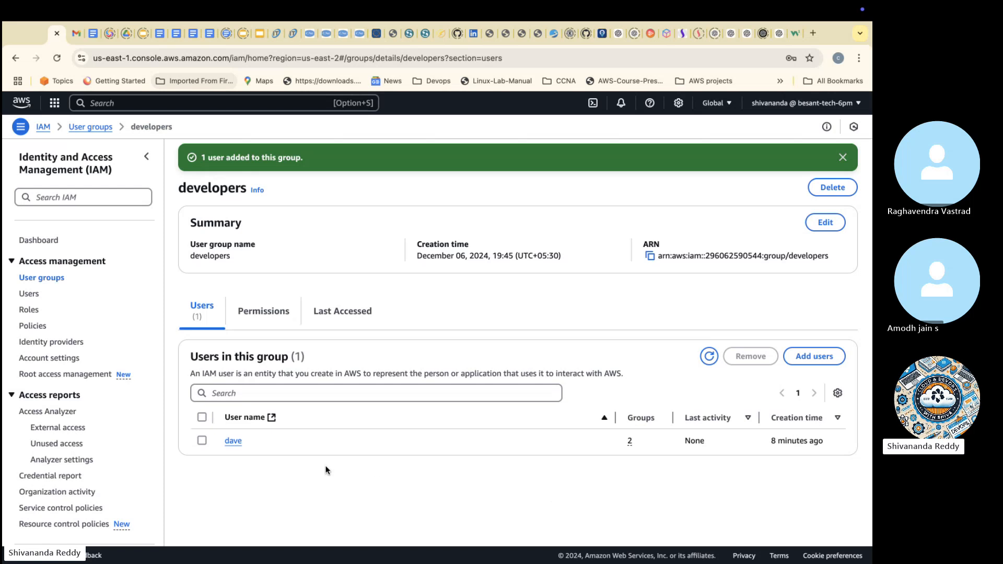
Step: Open the first user in the account's Users list and examine its console access, creation date, last console sign-in and permissions policies
click(29, 294)
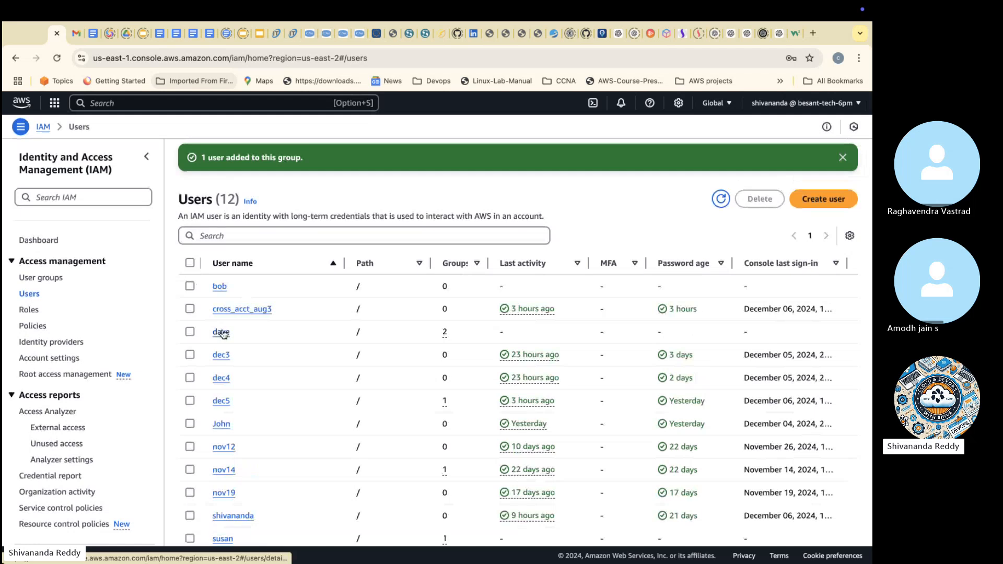
click(220, 286)
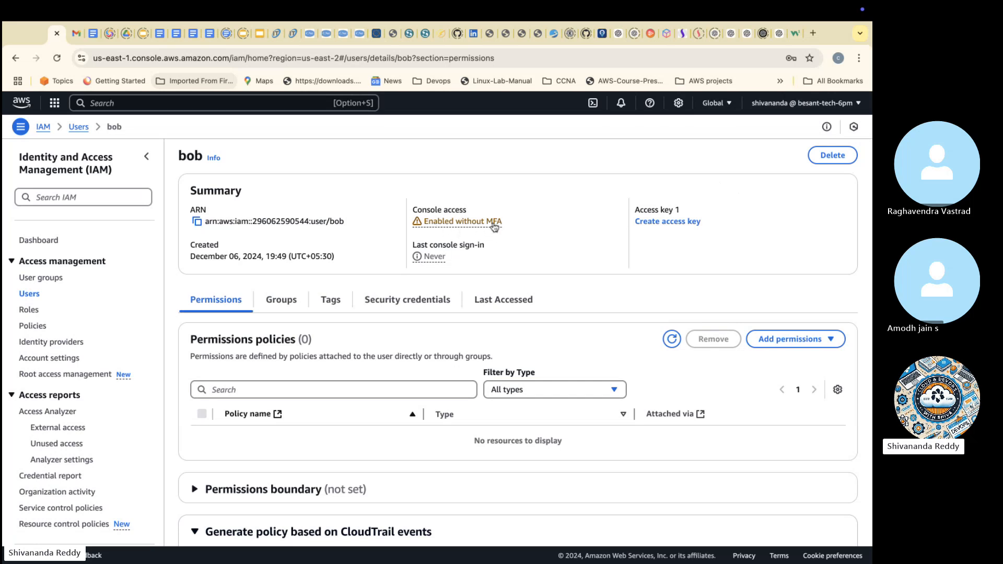
drag(503, 223, 462, 224)
drag(191, 256, 293, 262)
drag(470, 255, 424, 256)
scroll(379, 320, down, 1)
scroll(317, 316, down, 2)
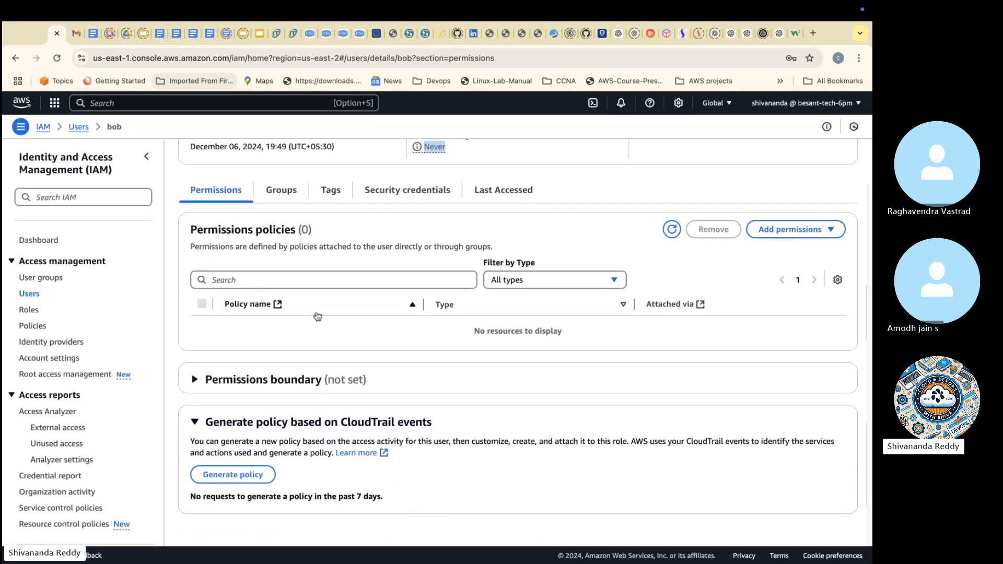
scroll(410, 374, up, 2)
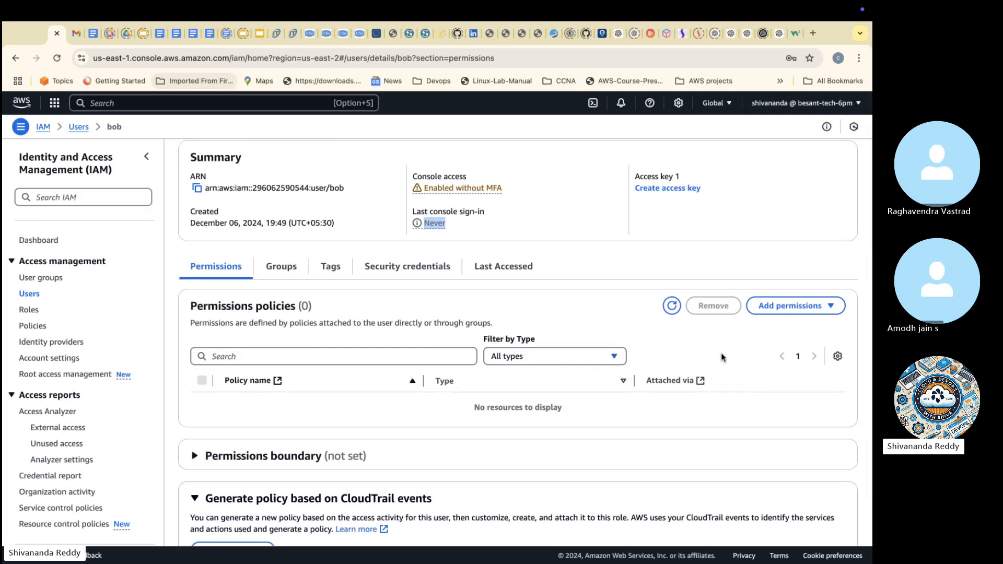
Step: Attach the AmazonEC2ReadOnlyAccess policy directly to the open user
click(784, 307)
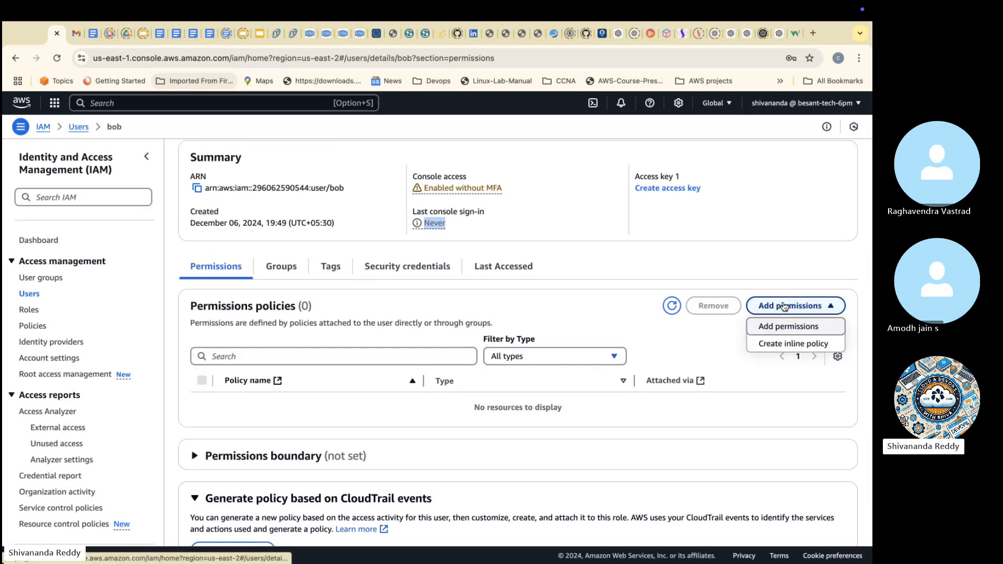
click(766, 328)
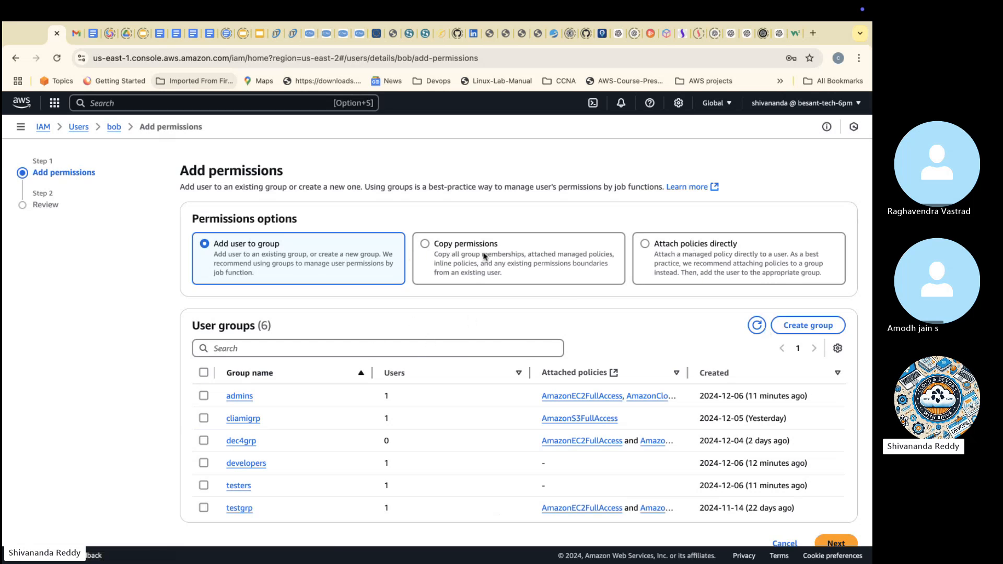
click(673, 248)
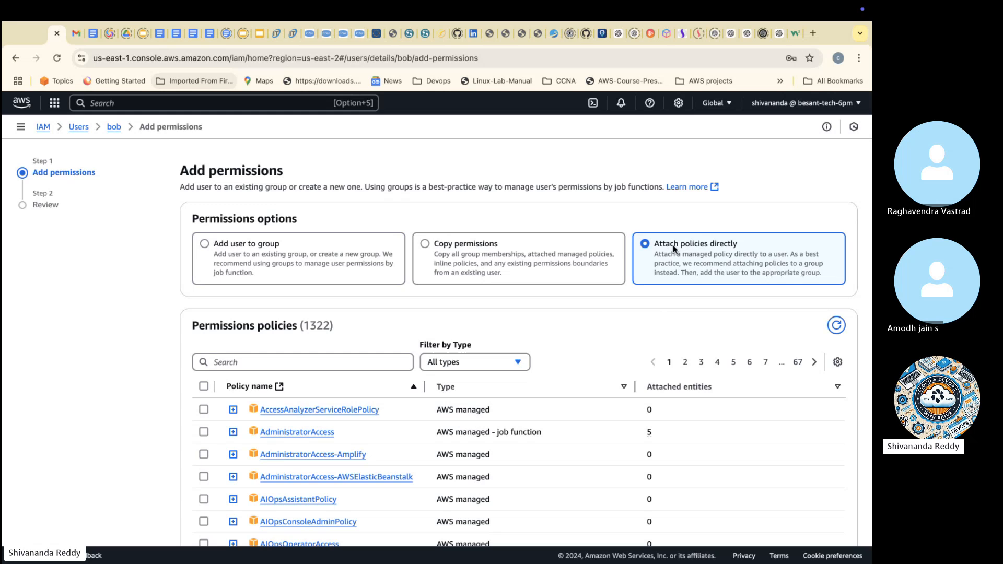
click(301, 360)
text(ec)
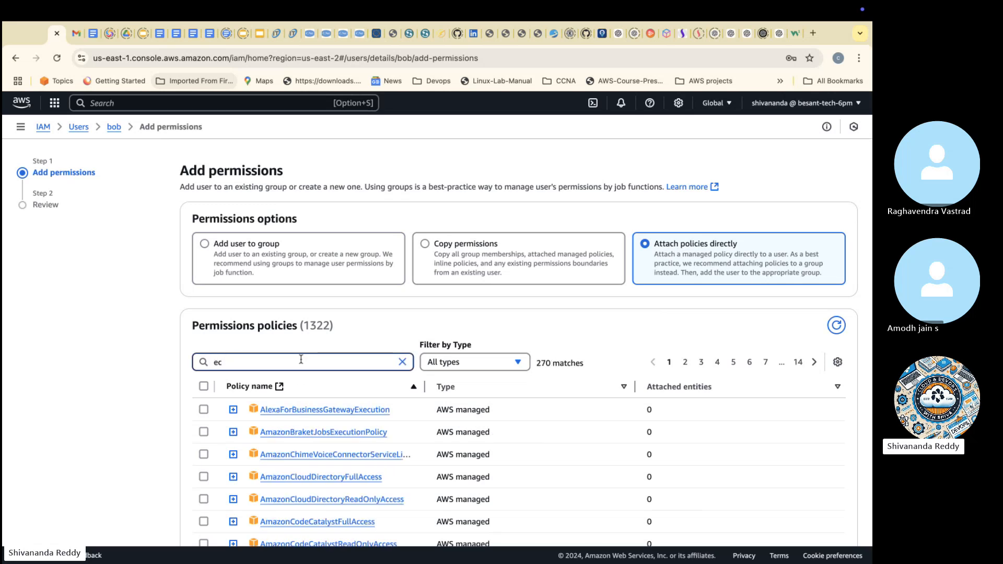
text(2r)
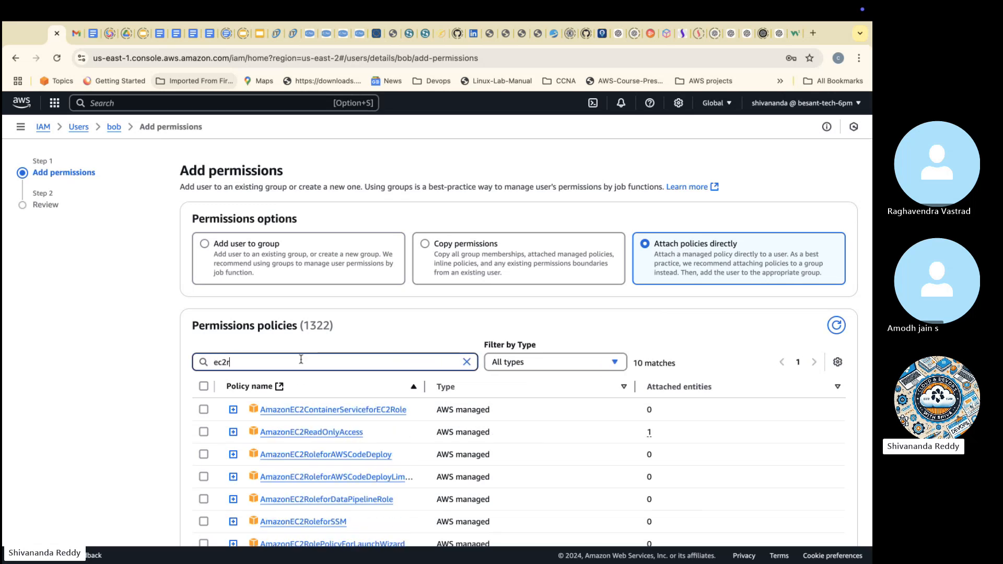
click(213, 431)
scroll(852, 489, down, 3)
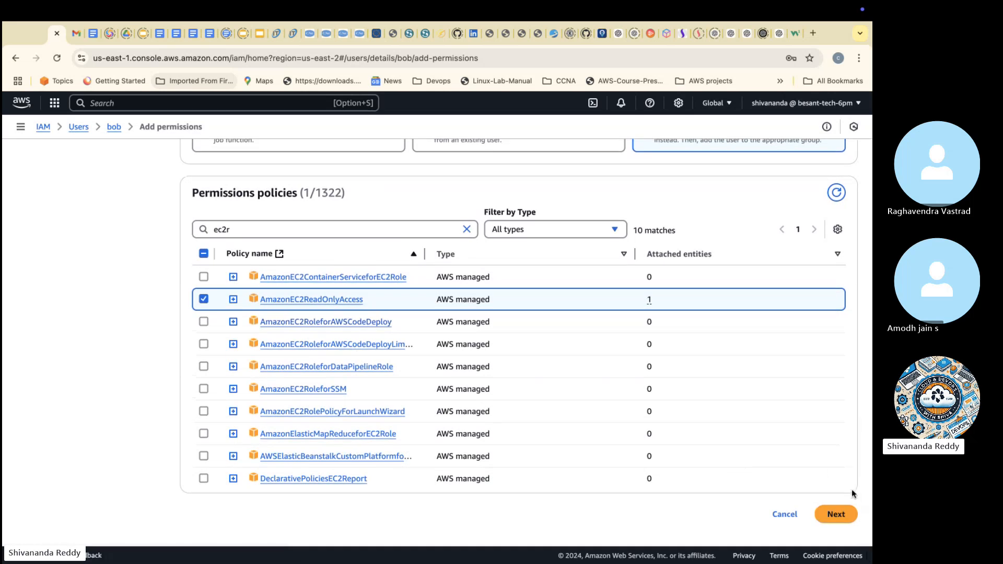
click(836, 514)
click(792, 376)
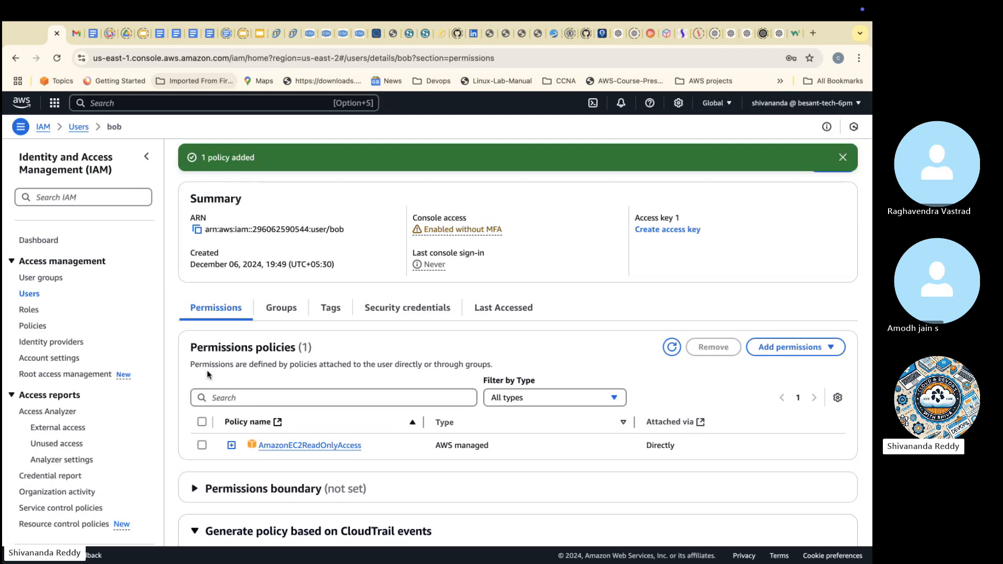
Step: Send the note "Permissions are defined by policies attached to the user directly or through groups." in the Skype call chat and return to the IAM console
drag(192, 364, 497, 371)
key(super+c)
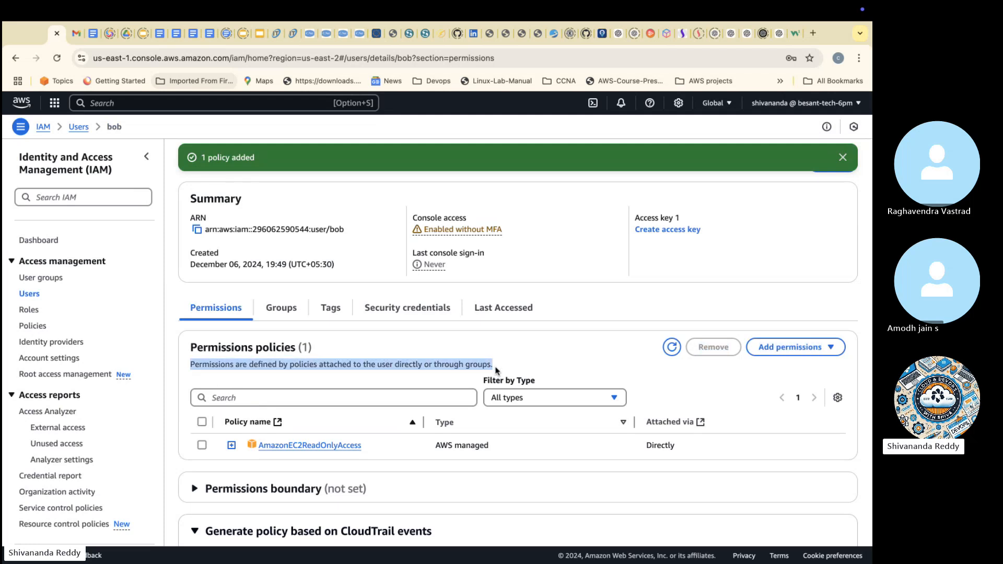
key(super+Tab)
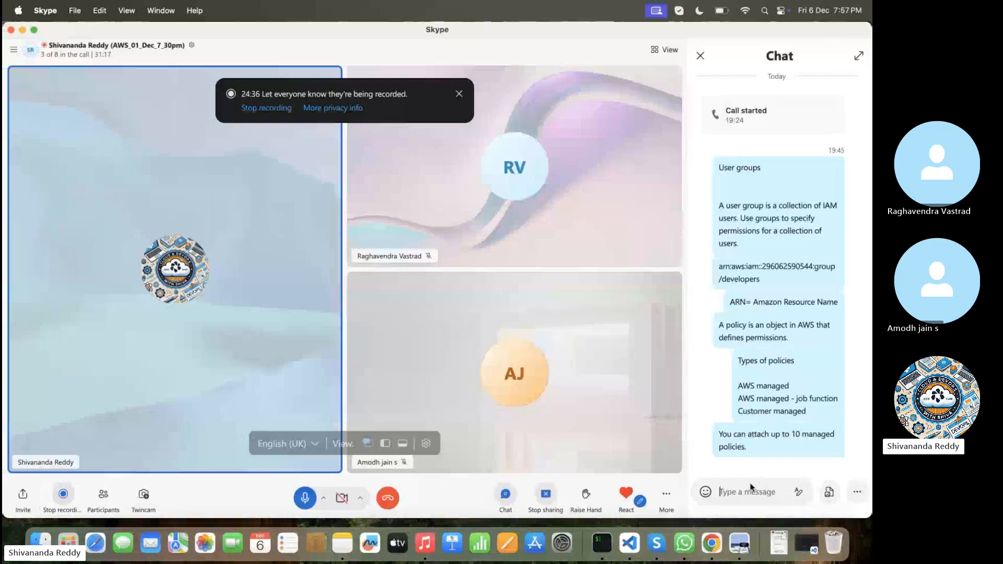
key(super+v)
key(Return)
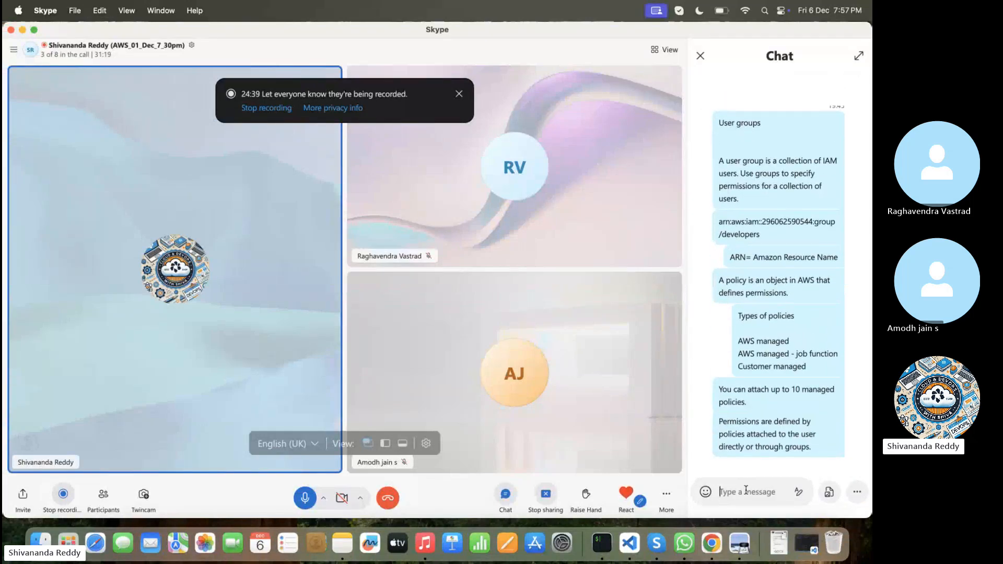
key(super+Tab)
Step: Copy the description under the user's User groups membership heading into the Skype call chat, send it, and return to the IAM console
click(280, 308)
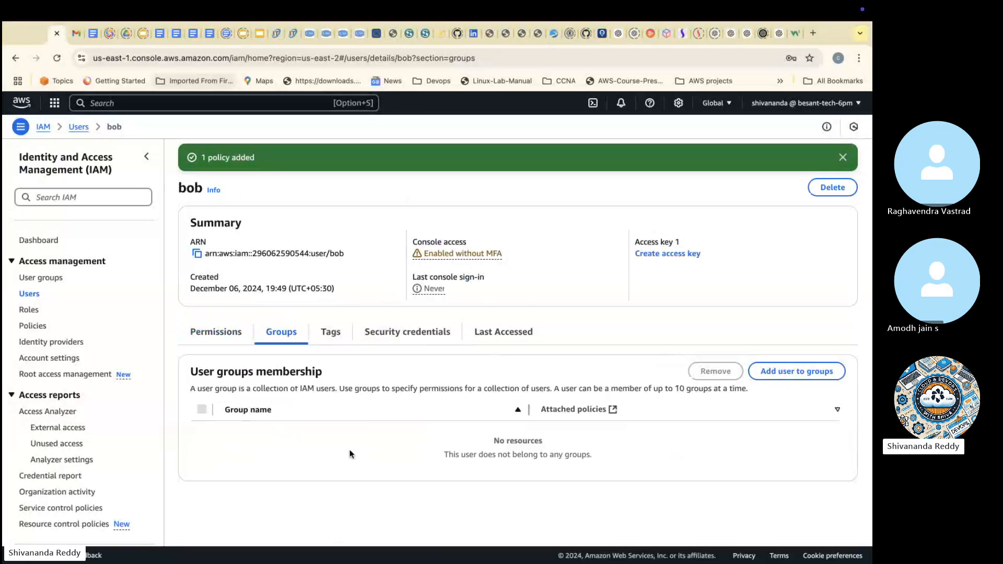
drag(192, 387, 732, 400)
key(super+c)
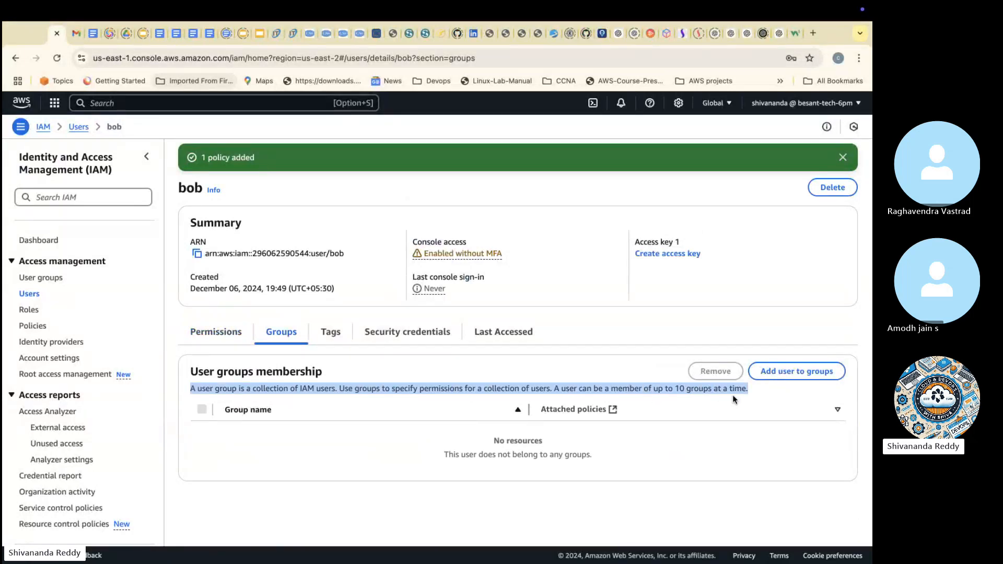
key(super+Tab)
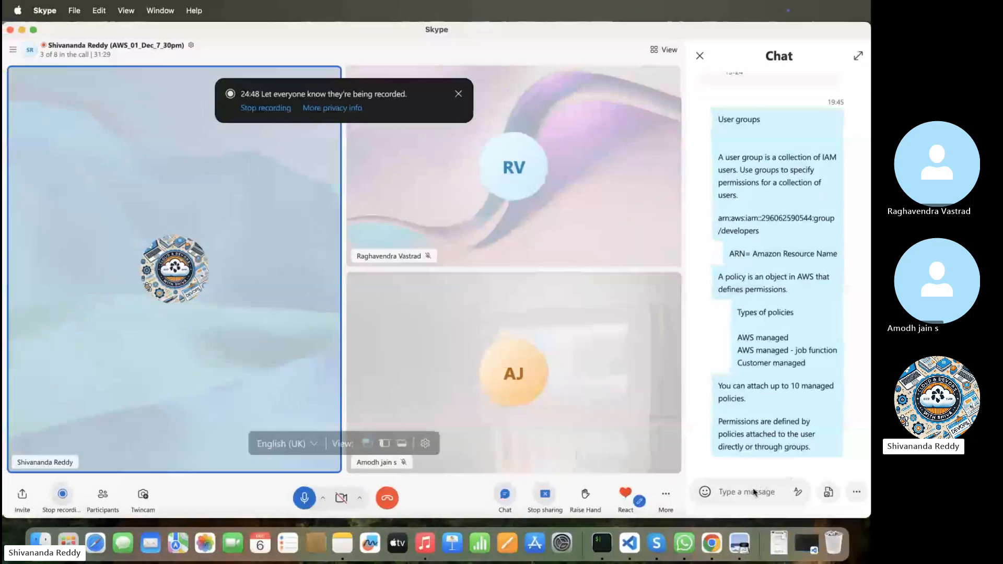
key(super+v)
key(Return)
key(ctrl+Right)
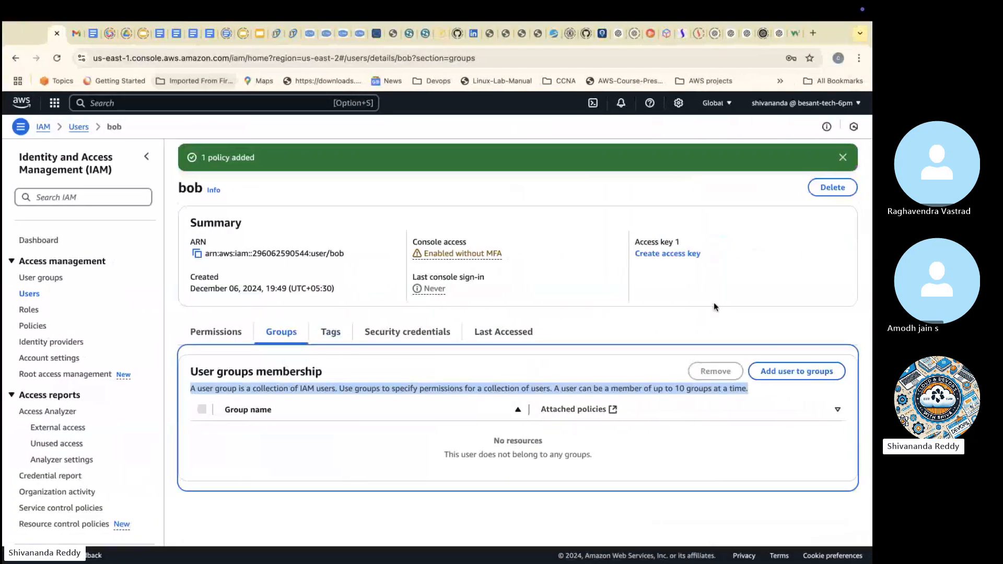
Step: Add the open user to the cliamigrp user group
click(717, 338)
click(798, 372)
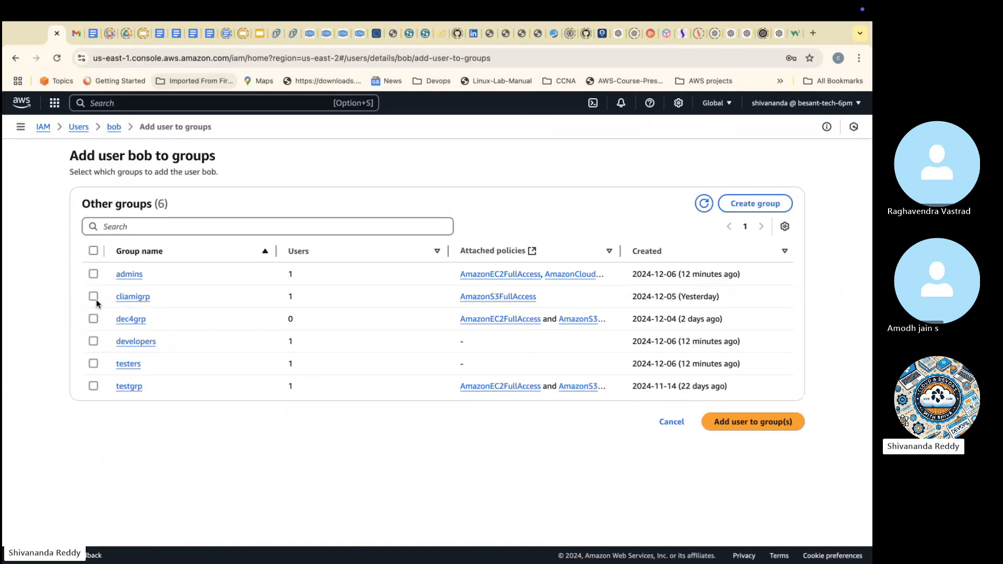
click(94, 297)
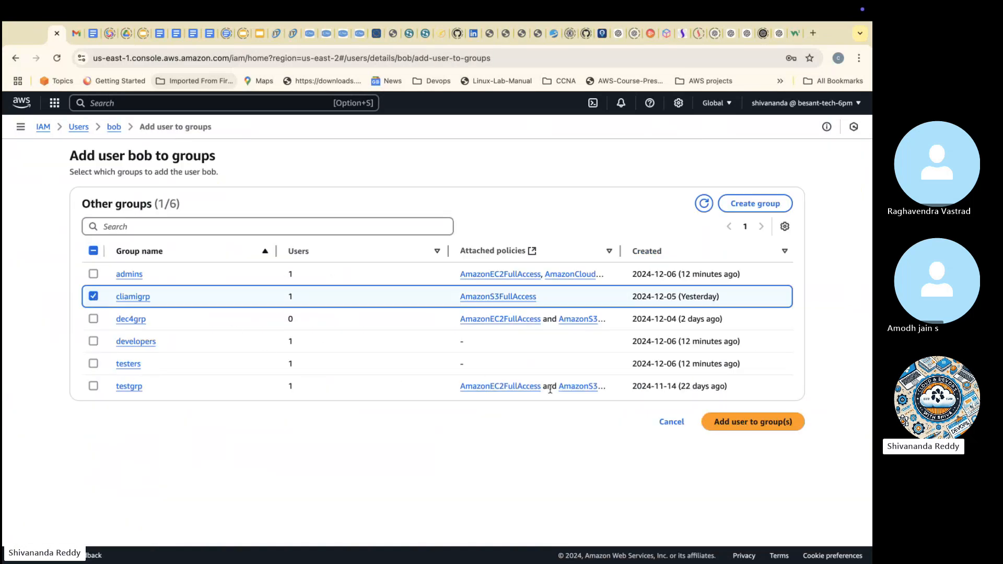
click(740, 422)
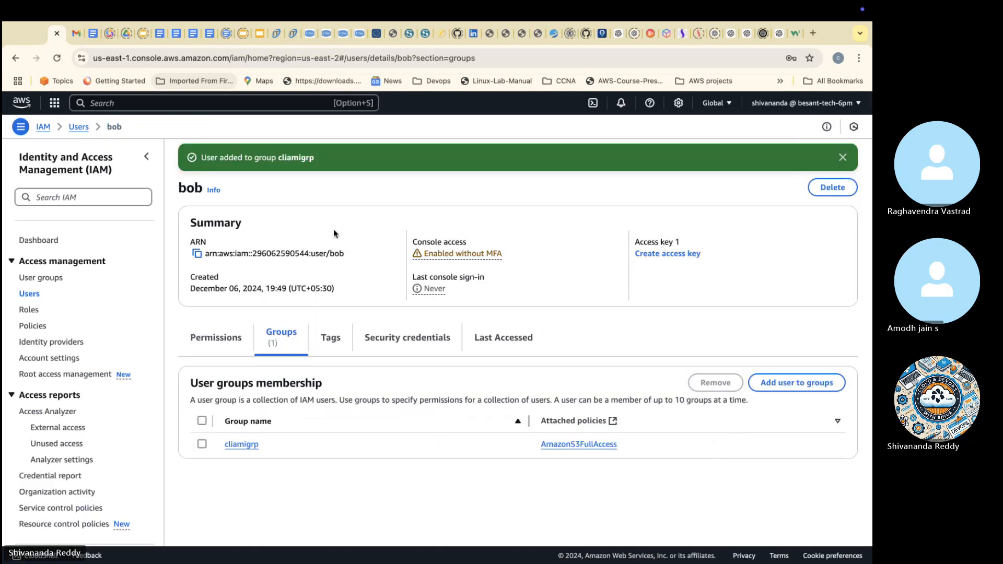
Step: Copy the description of tags from the user's Tags section into the Skype call chat, send it, and return to the IAM console
click(331, 338)
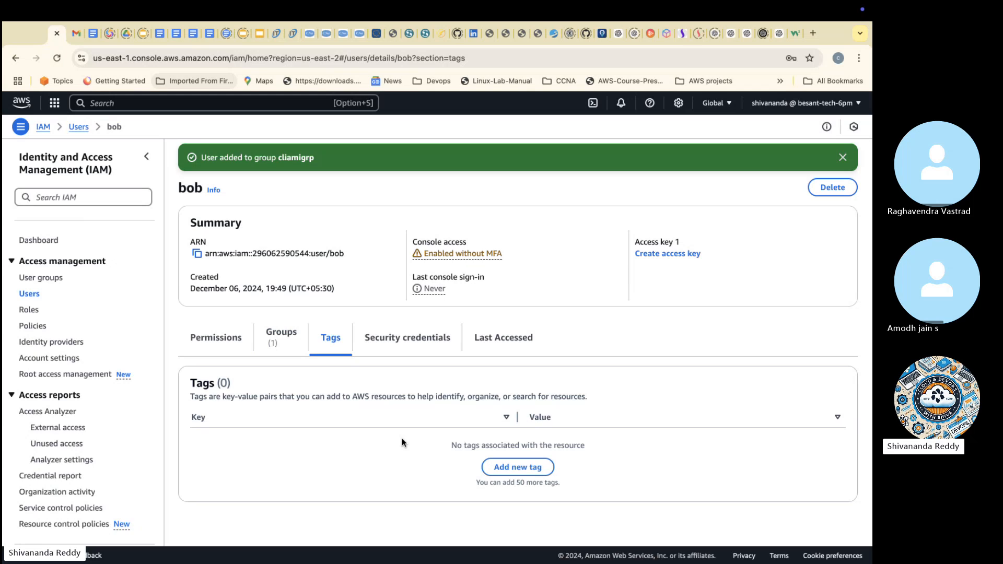
drag(190, 397, 587, 408)
key(super+c)
key(ctrl+Left)
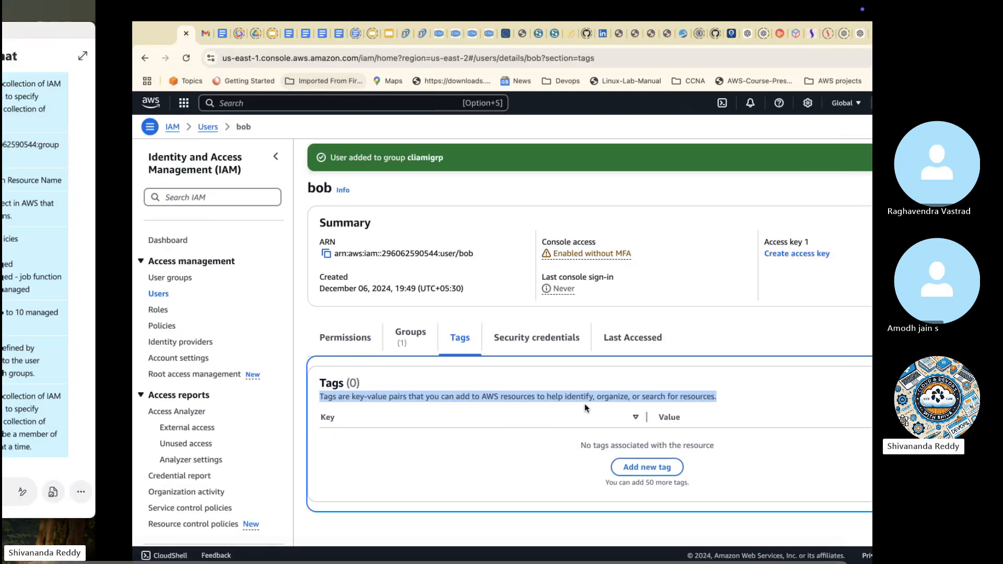
click(736, 491)
key(super+v)
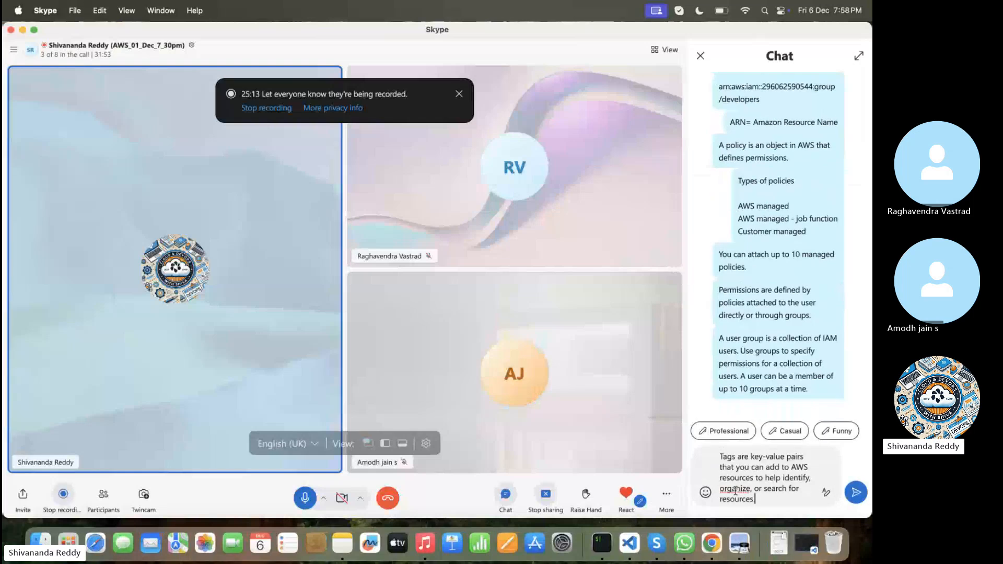
key(Return)
key(ctrl+Right)
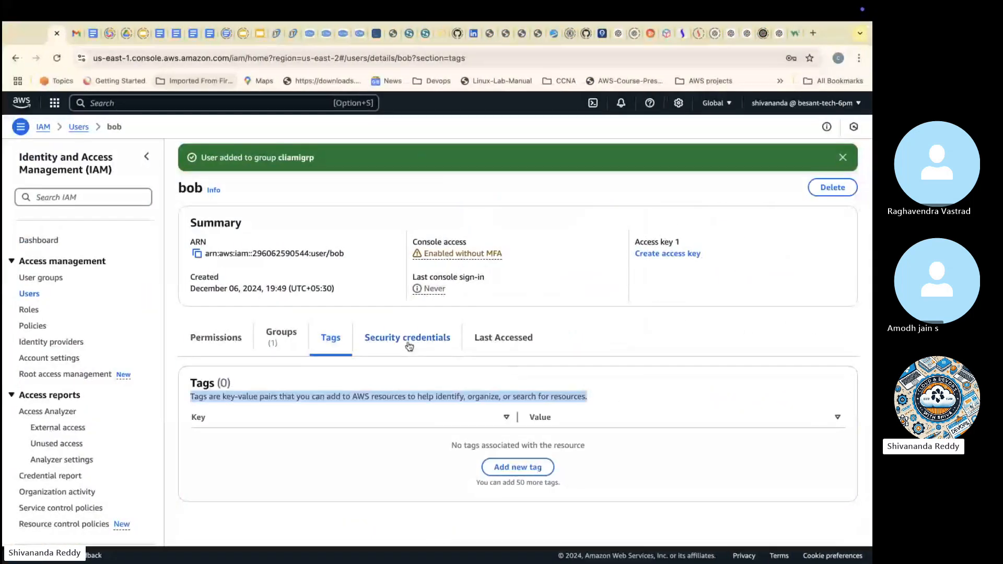
Step: Open the user's security credentials and examine the console sign-in link and console password details
click(409, 343)
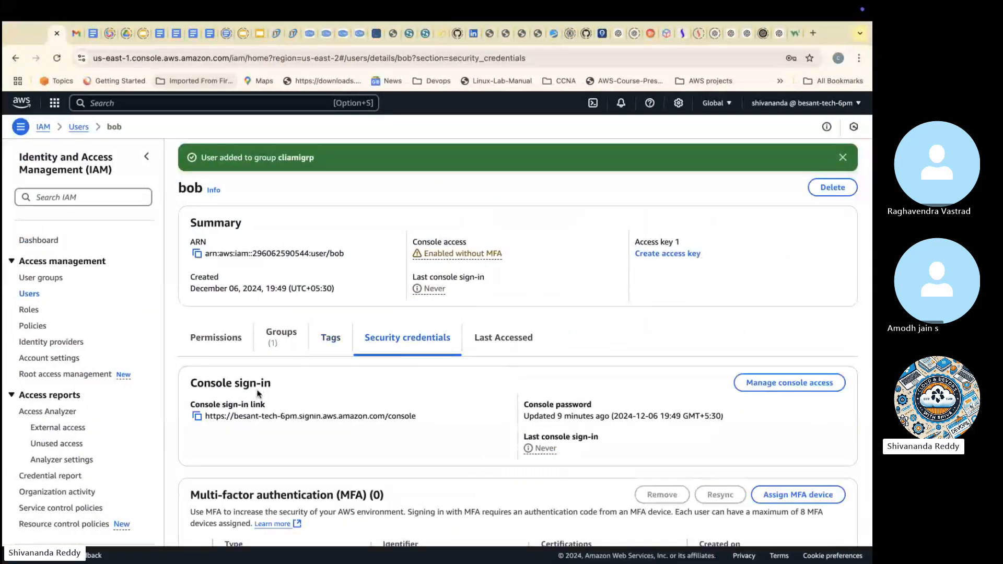
drag(194, 405, 268, 407)
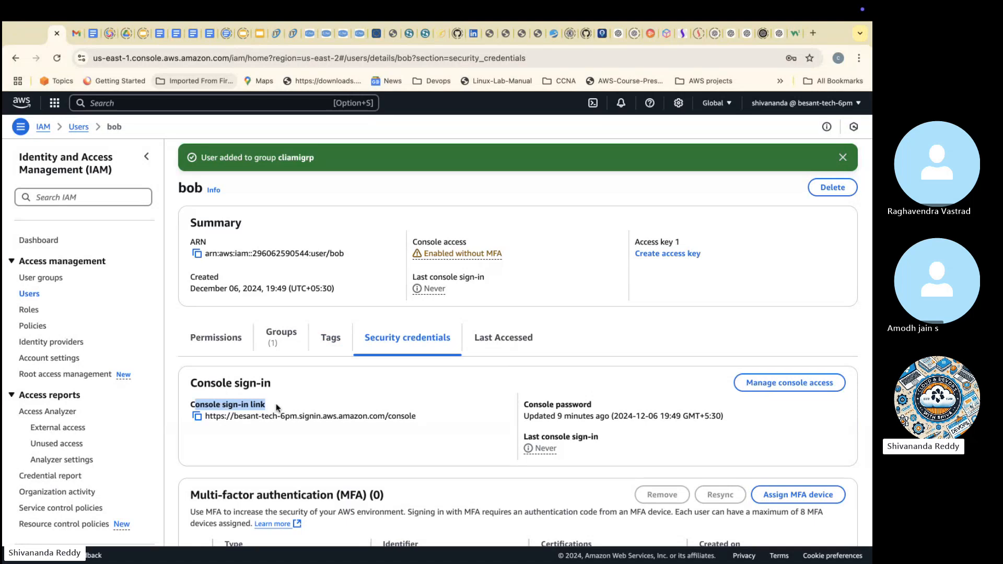
drag(526, 405, 631, 414)
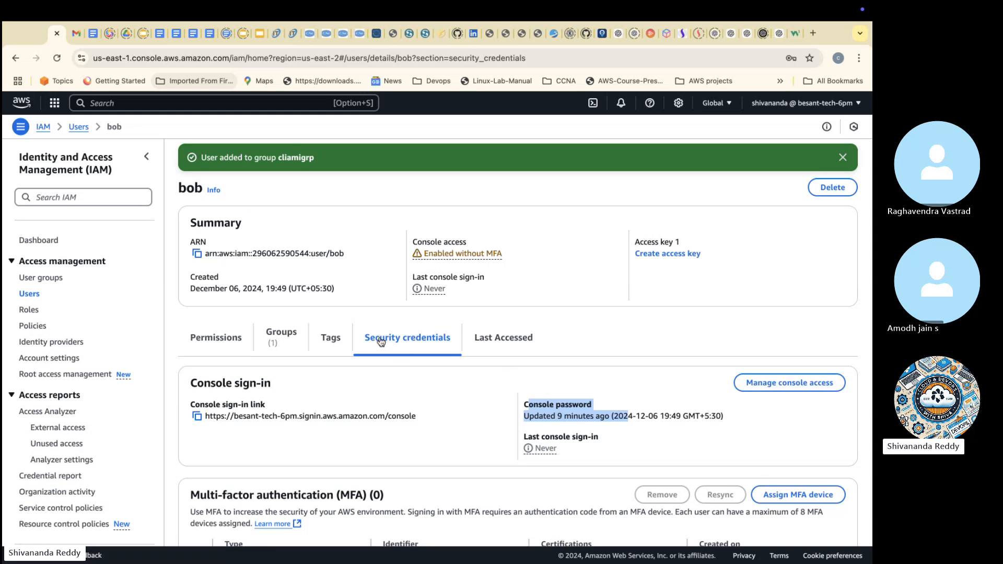
Step: Explore resetting the user's console password with a custom password, a required change at next sign-in and revoked active sessions, and cancel the dialog
click(785, 385)
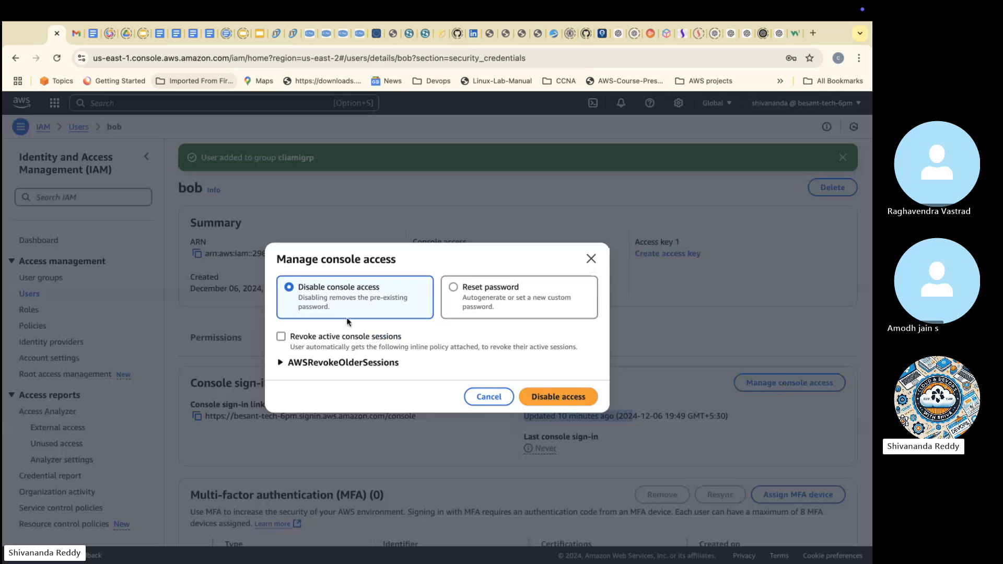
click(486, 297)
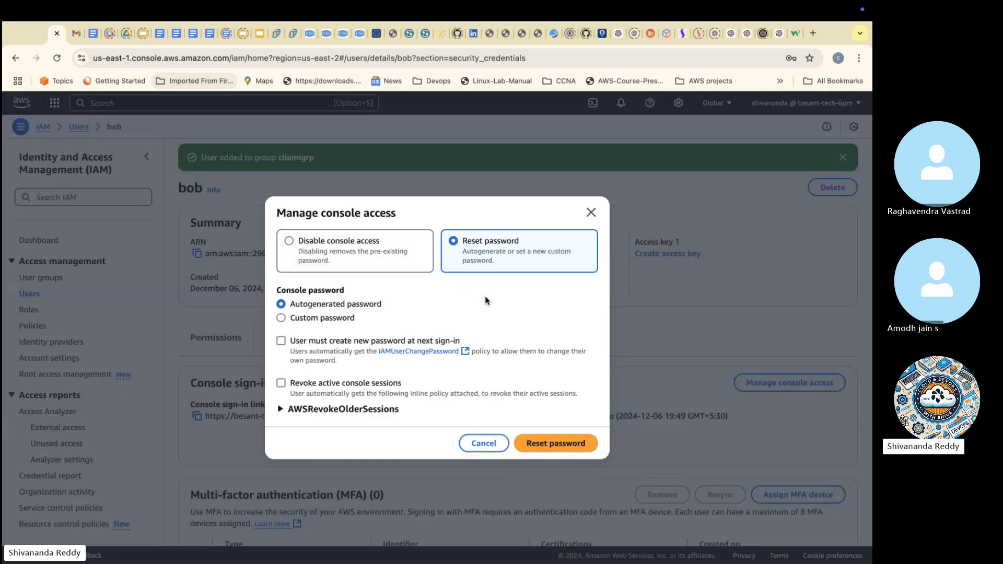
click(320, 320)
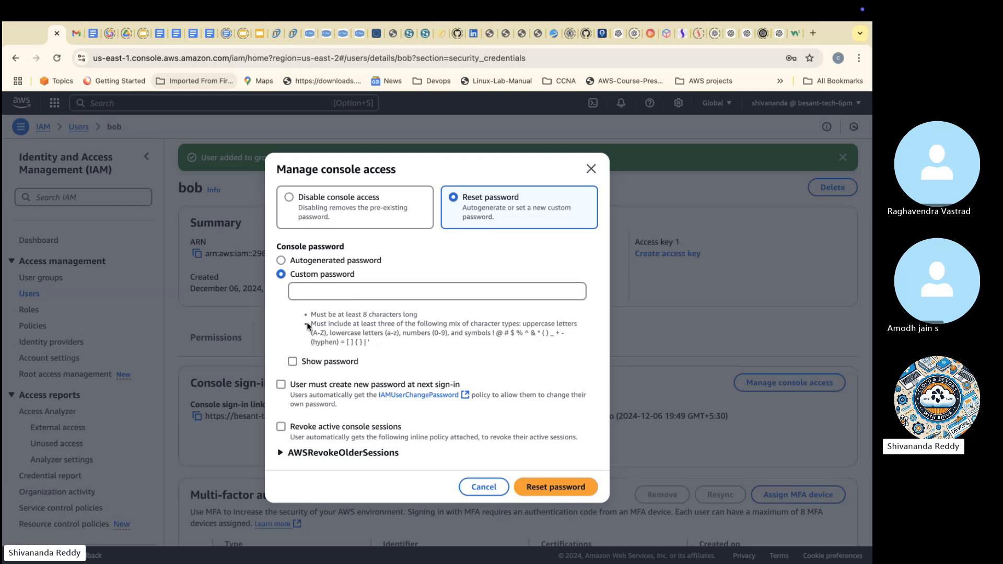
click(315, 295)
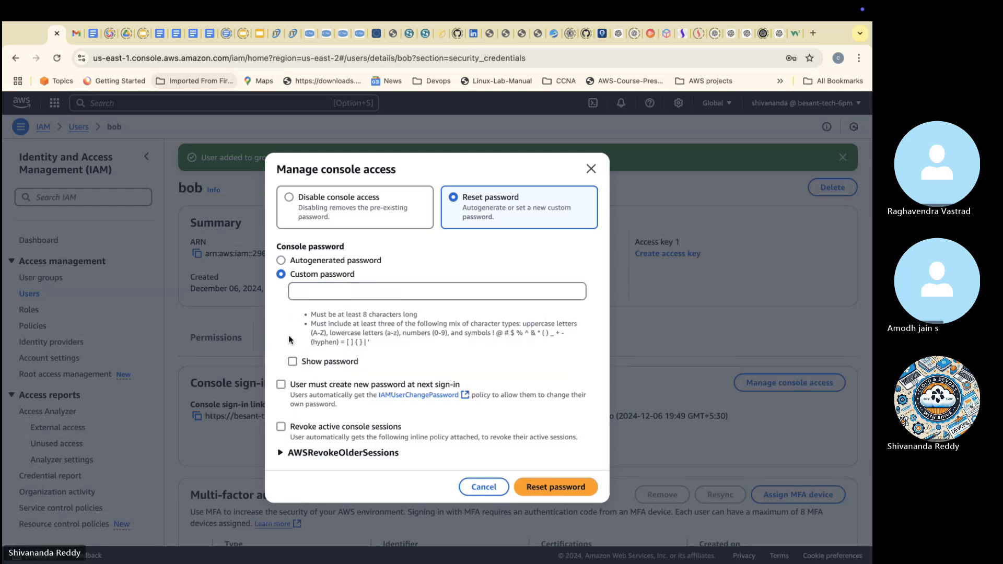
click(281, 385)
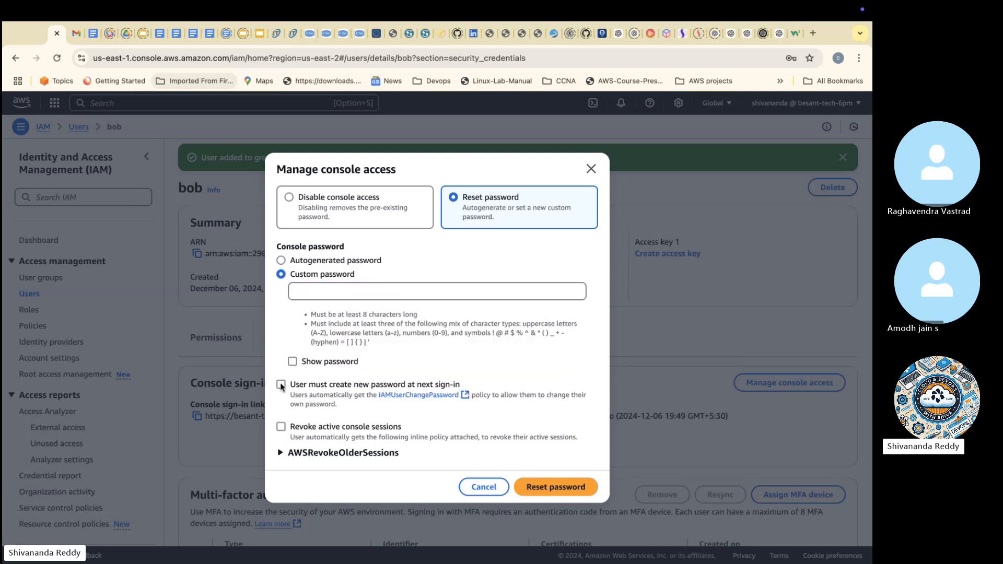
click(281, 427)
click(287, 453)
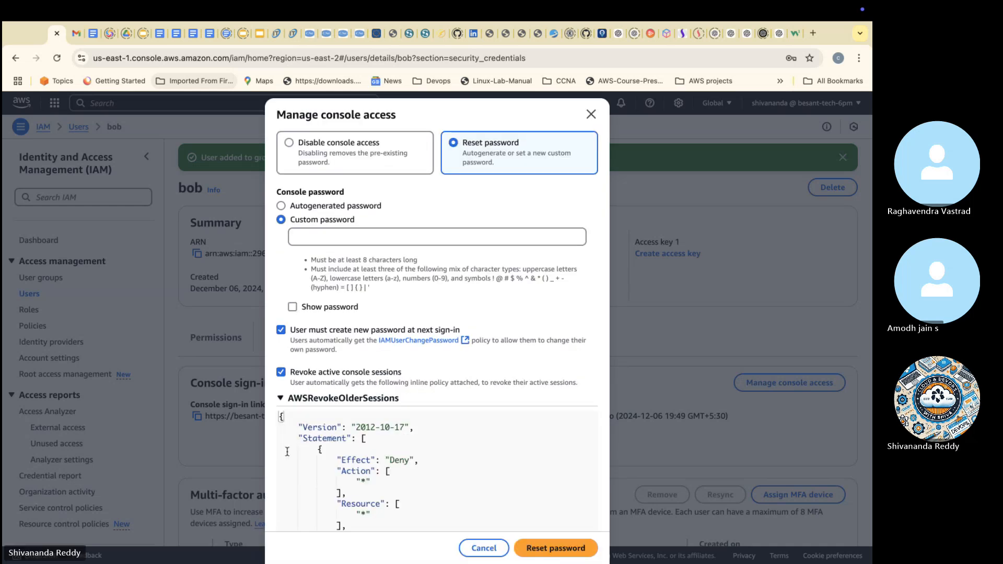
click(281, 400)
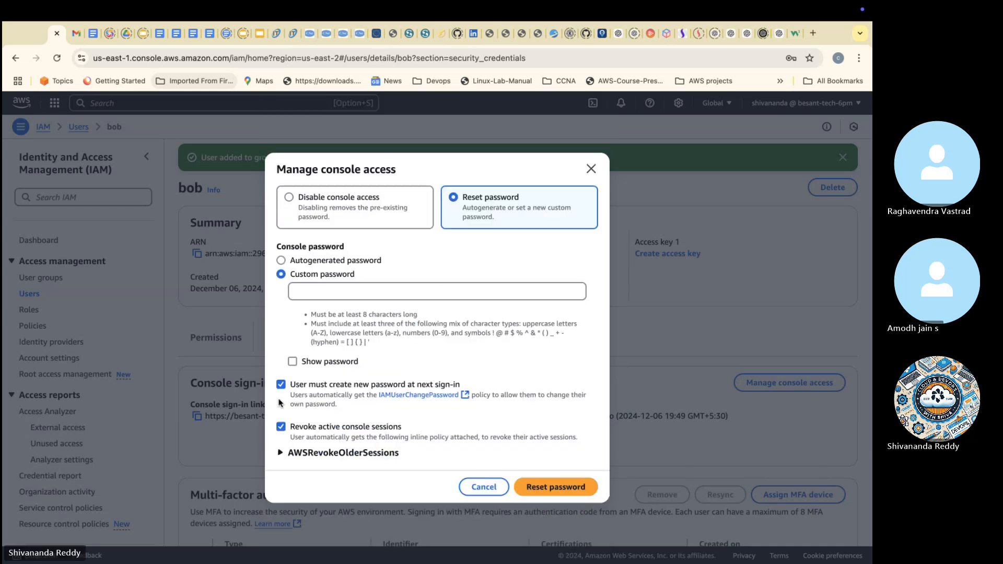
click(561, 492)
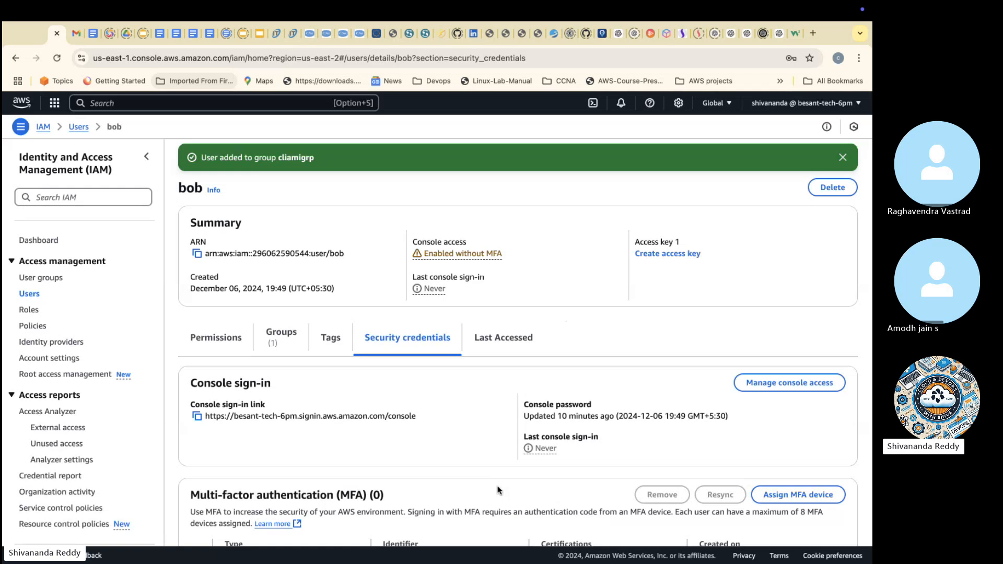
Step: Examine the multi-factor authentication and access keys sections of the user's security credentials
scroll(420, 517, down, 3)
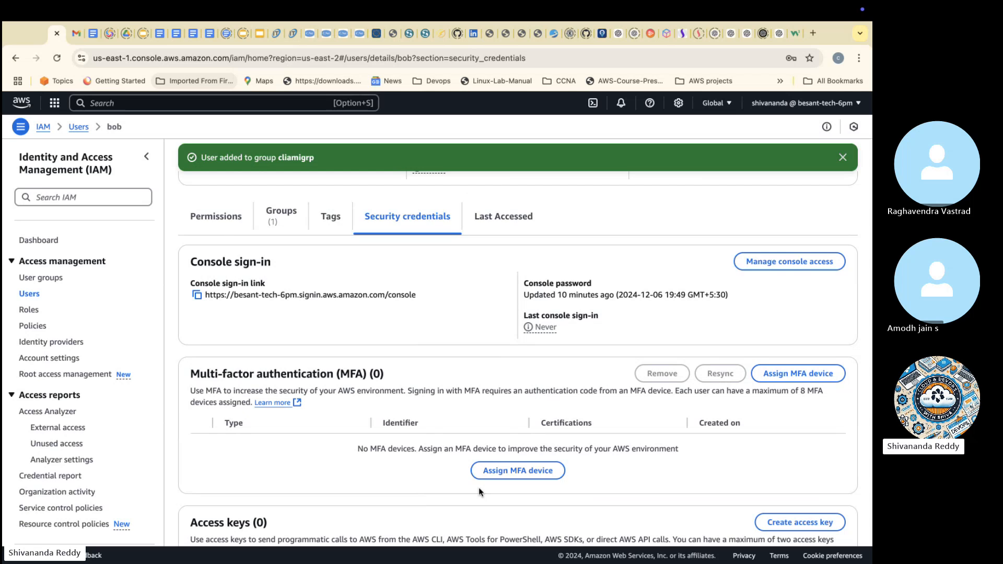
scroll(479, 487, down, 3)
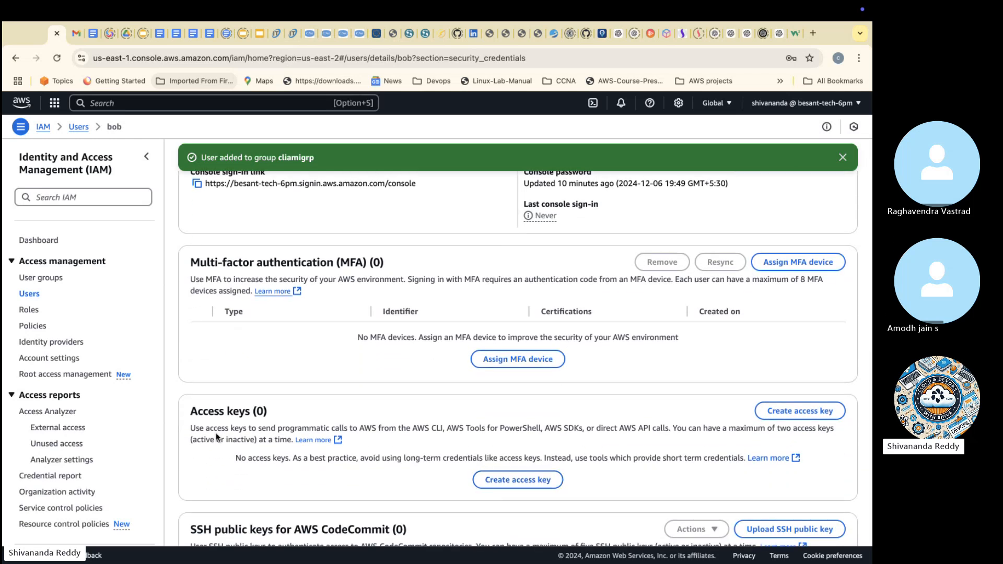
scroll(218, 436, up, 2)
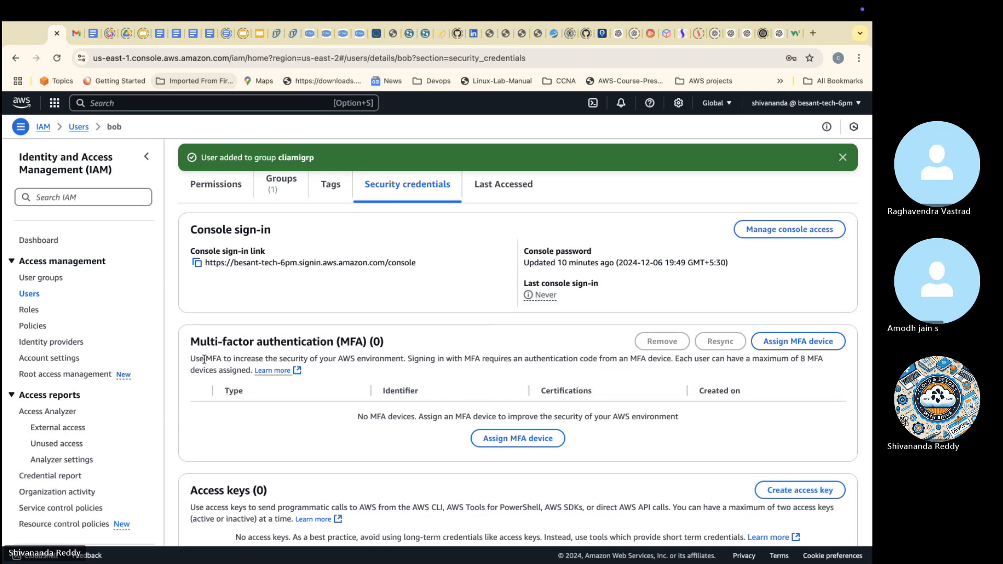
Step: Copy the multi-factor authentication description into the Skype call chat, send it, and return to the IAM console
drag(191, 359, 253, 370)
key(super+c)
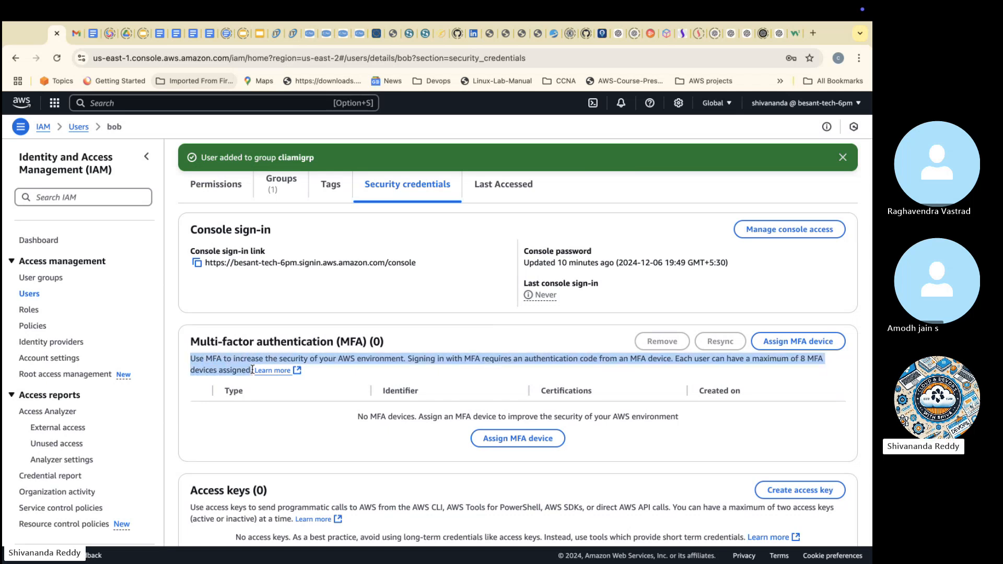
key(ctrl+Left)
click(747, 489)
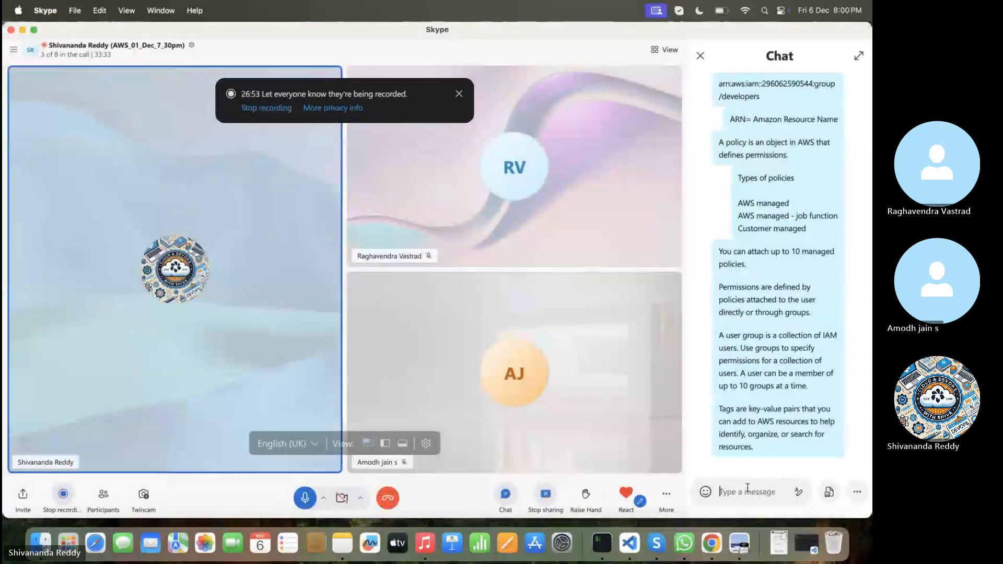
key(super+v)
key(Return)
key(ctrl+Right)
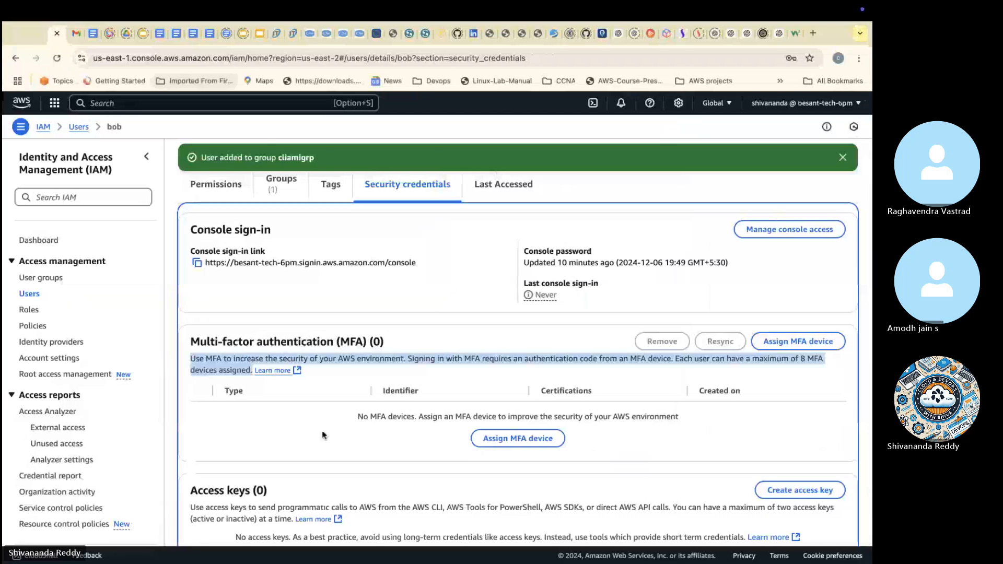
Step: Copy the description of access keys from the user's security credentials into the Skype call chat, send it, and return to the IAM console
scroll(235, 419, down, 3)
drag(189, 423, 291, 438)
key(super+c)
key(ctrl+Left)
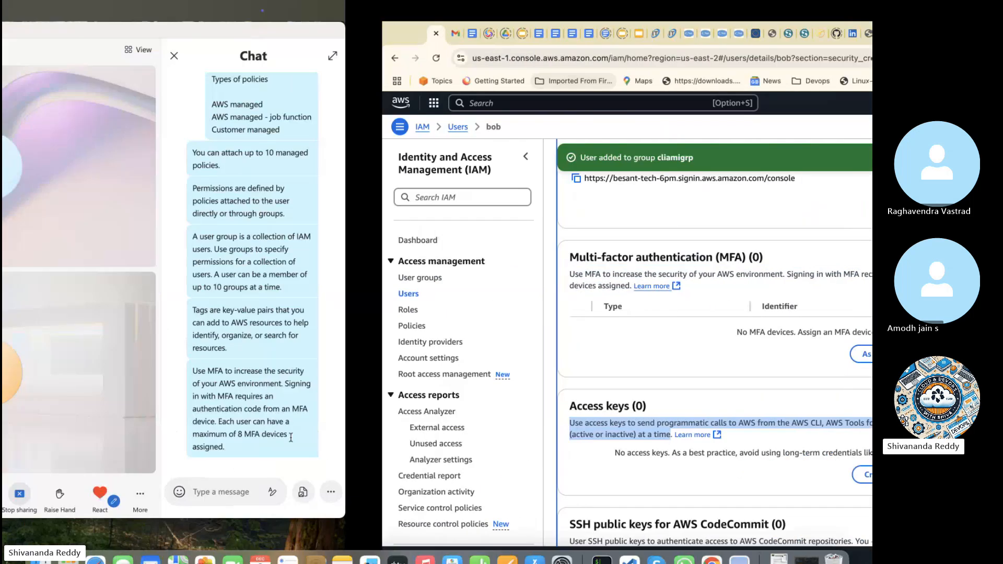
click(736, 494)
key(super+v)
key(Return)
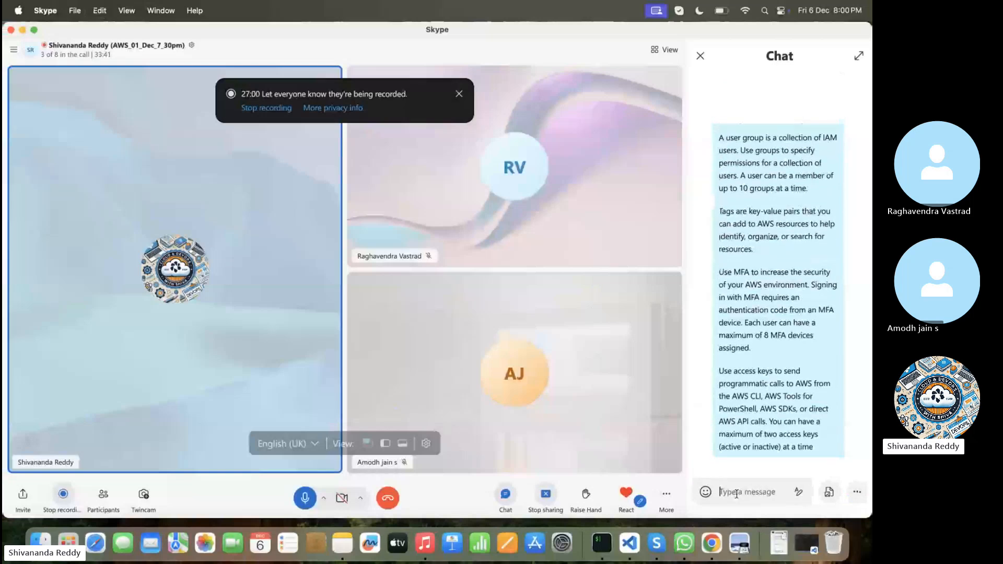
key(ctrl+Right)
click(399, 400)
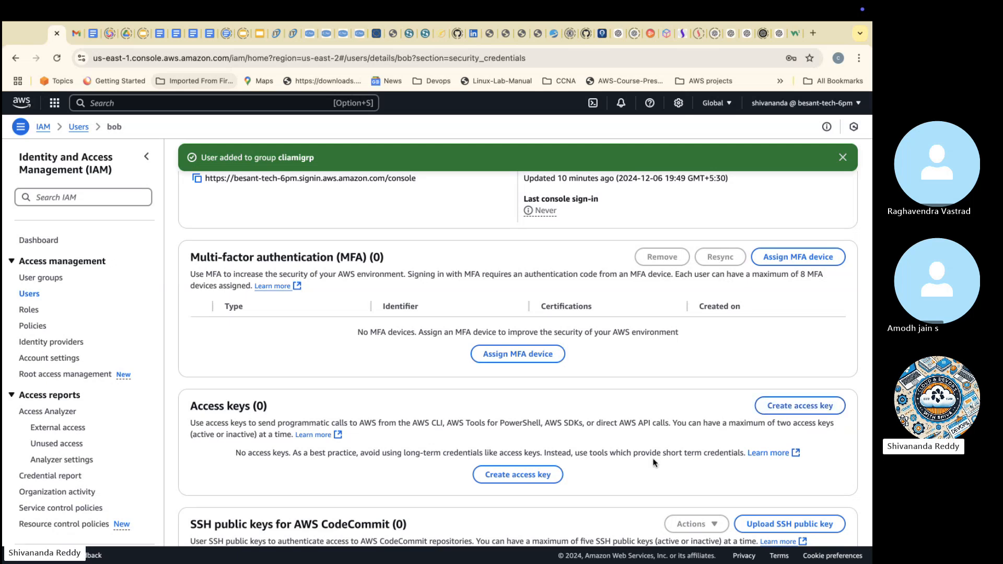
Step: Examine the remaining credential sections, from CodeCommit SSH keys to X.509 signing certificates, and return to the list of IAM users
scroll(654, 463, down, 5)
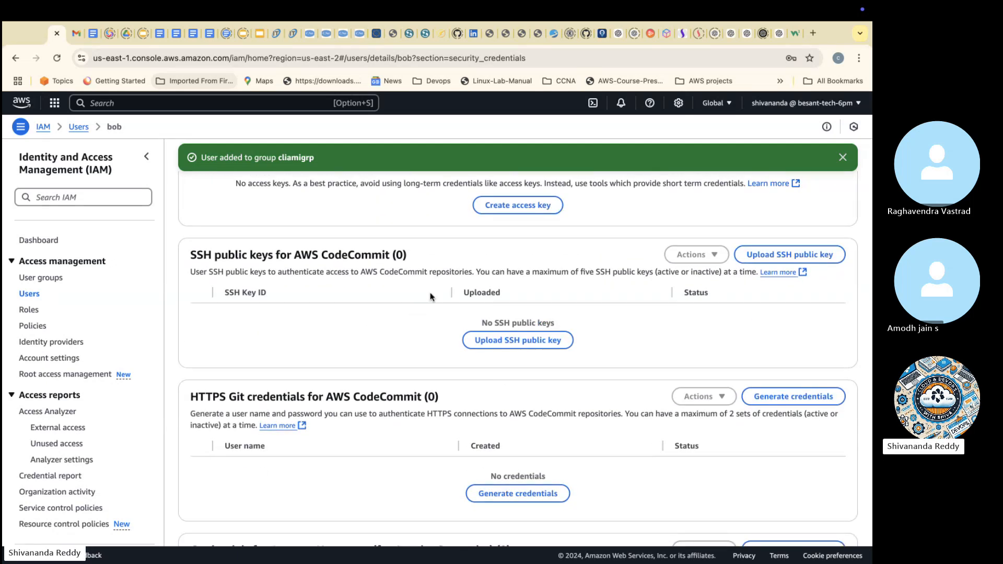
scroll(352, 366, down, 2)
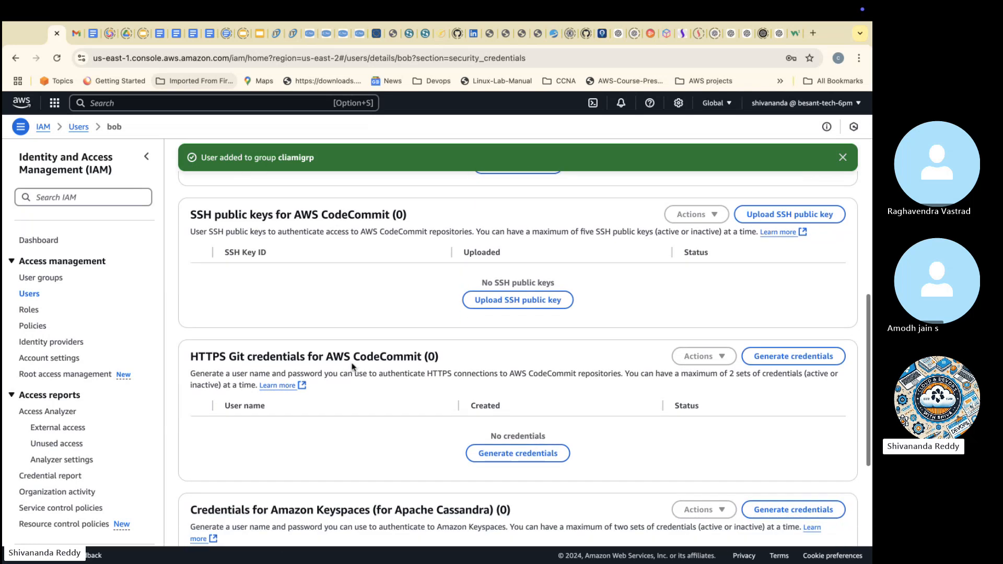
scroll(352, 366, down, 4)
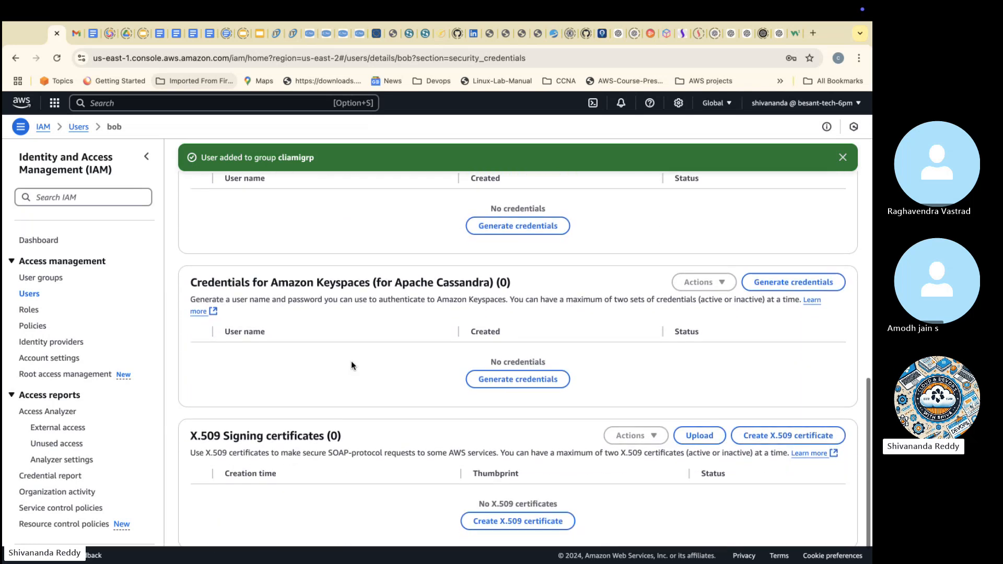
scroll(351, 362, down, 1)
click(30, 296)
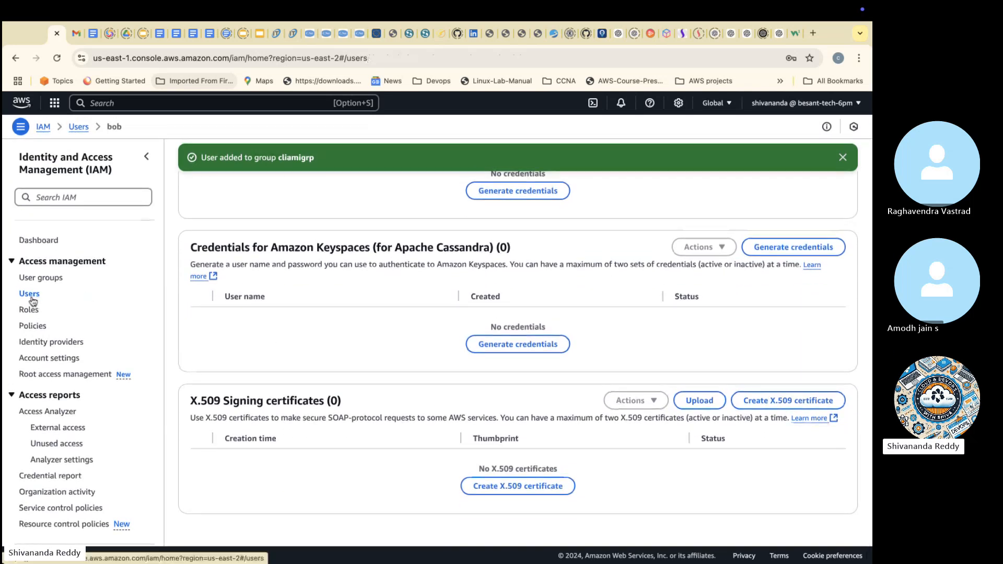
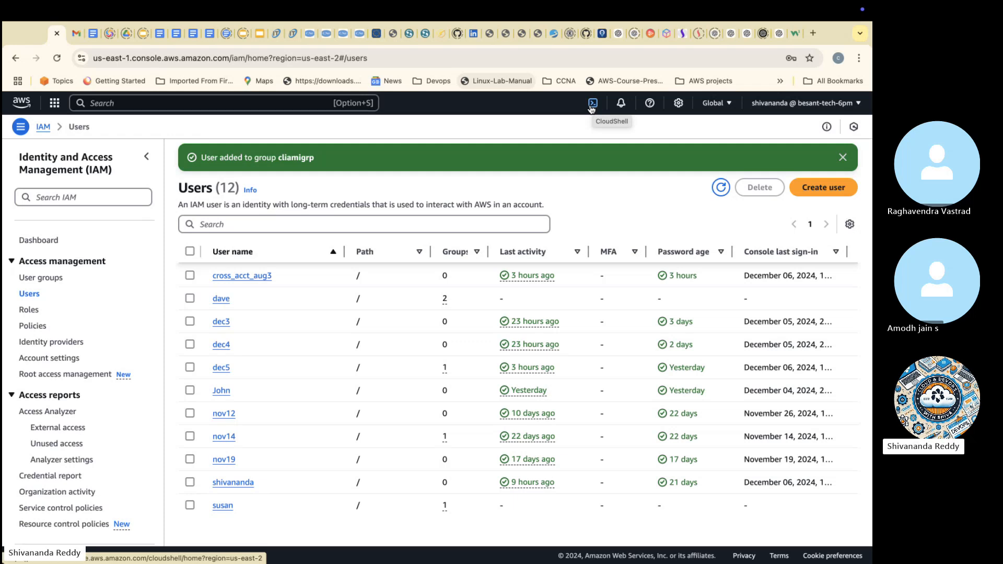
Step: Look over the IAM roles list and the list of available policies
click(25, 310)
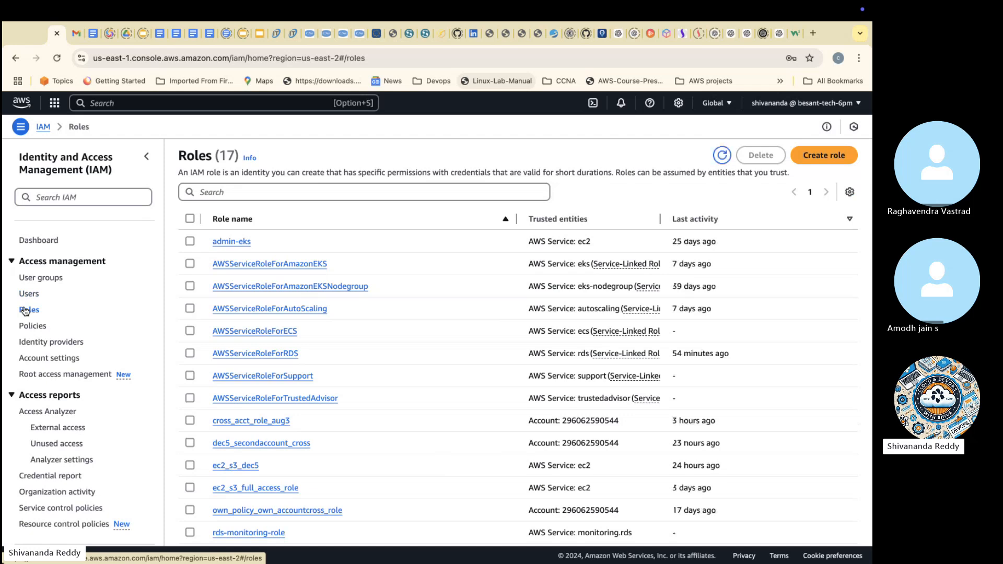
click(41, 327)
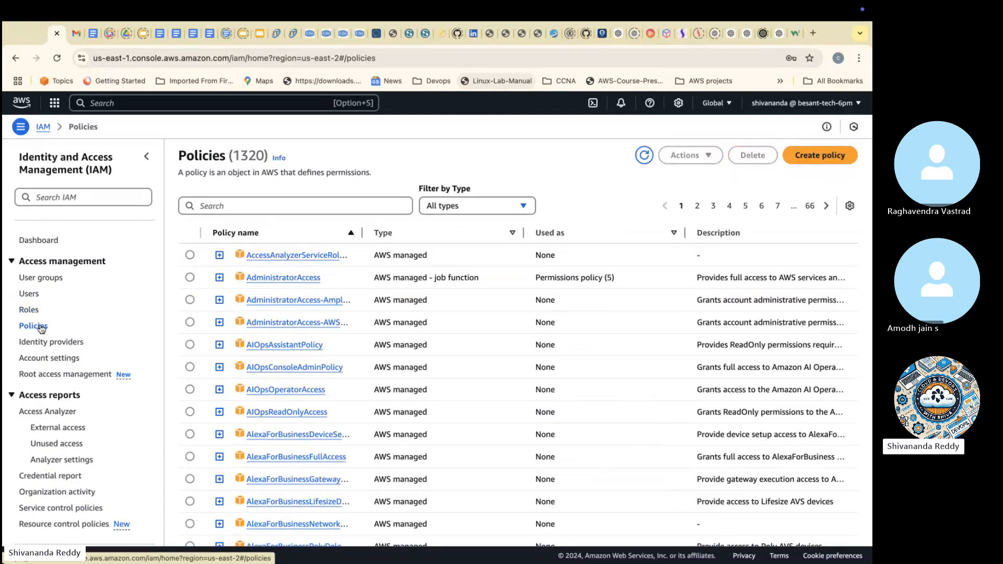
scroll(198, 311, down, 4)
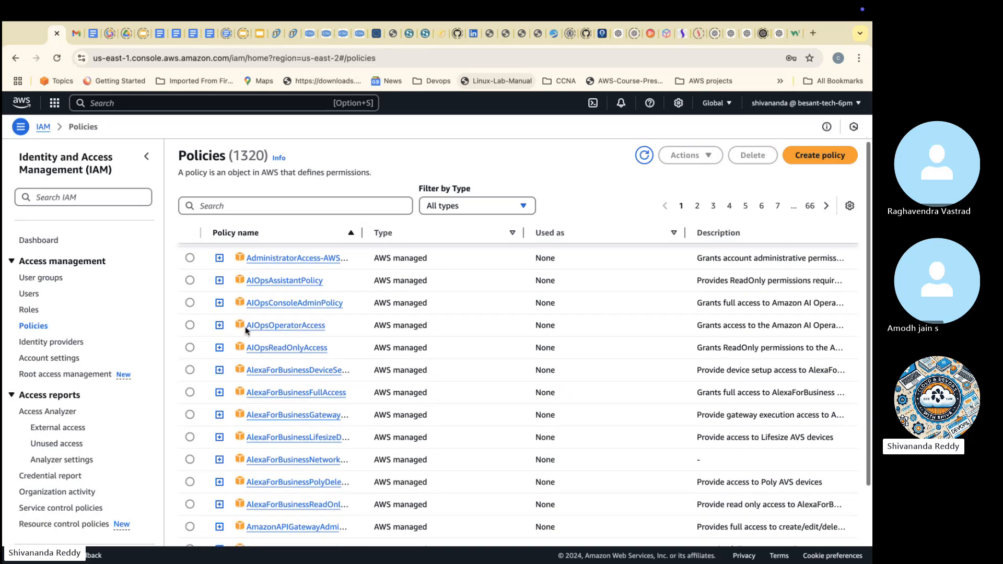
scroll(247, 331, up, 5)
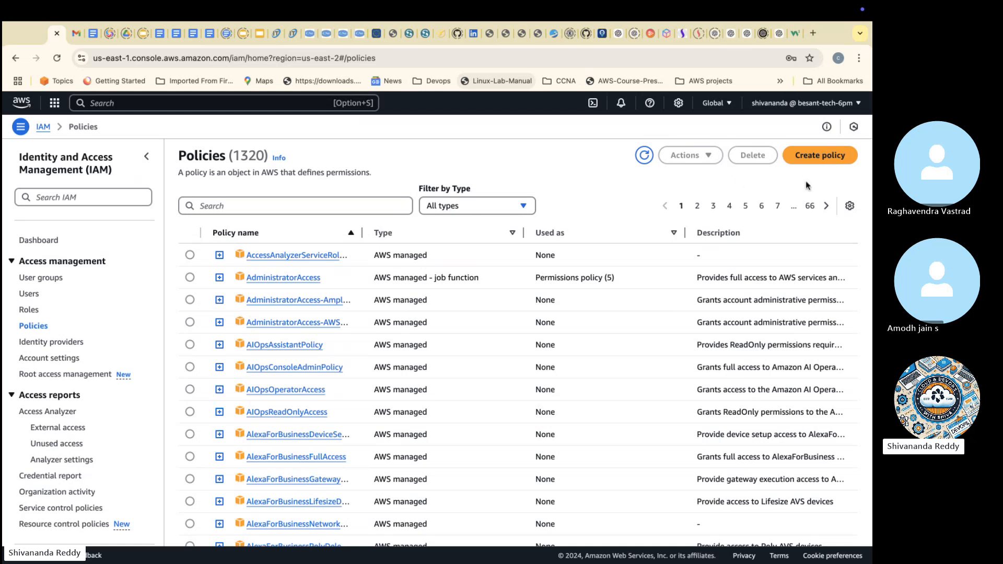
Step: Start a new policy for the IAM service and allow all of its list actions
click(816, 157)
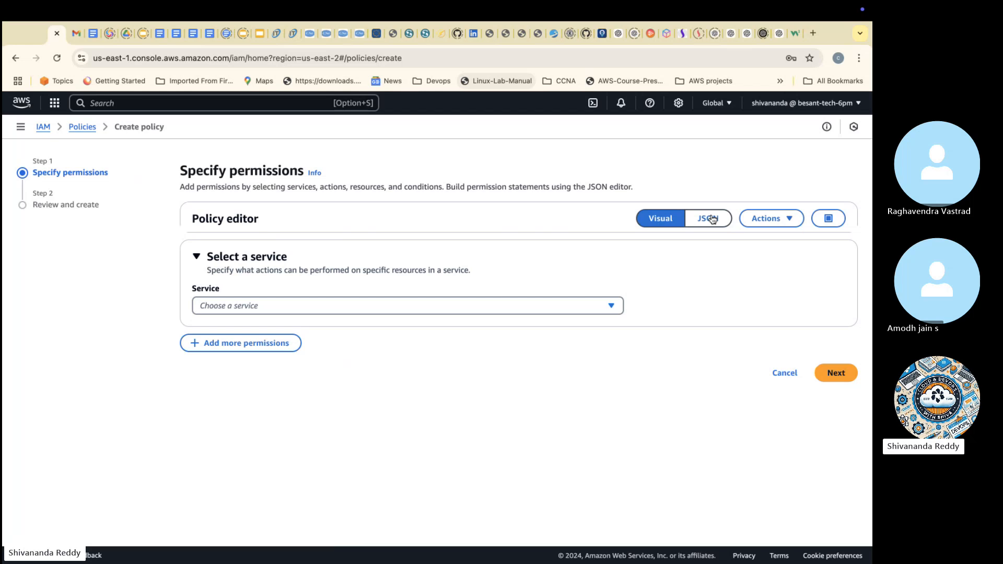
click(334, 307)
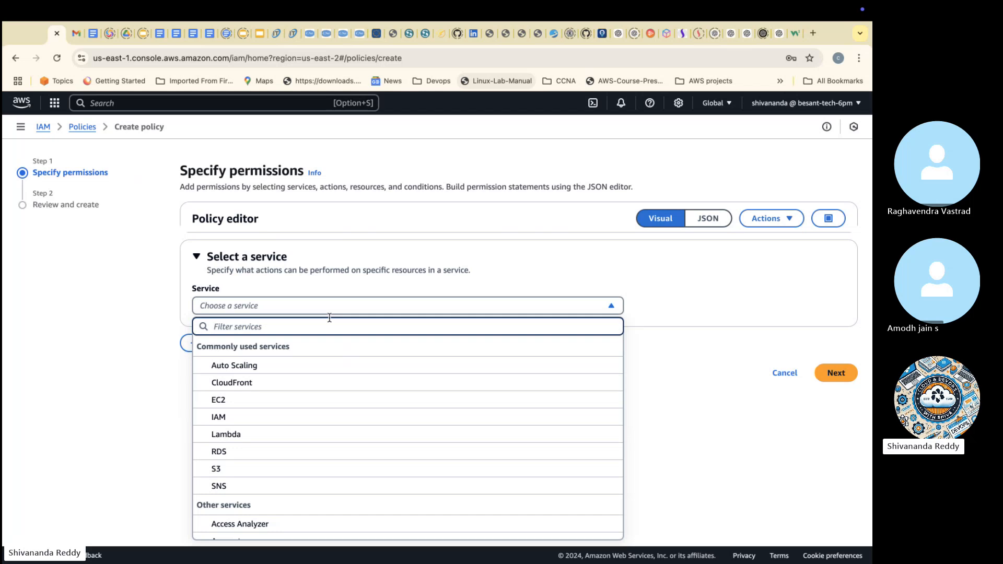
click(276, 417)
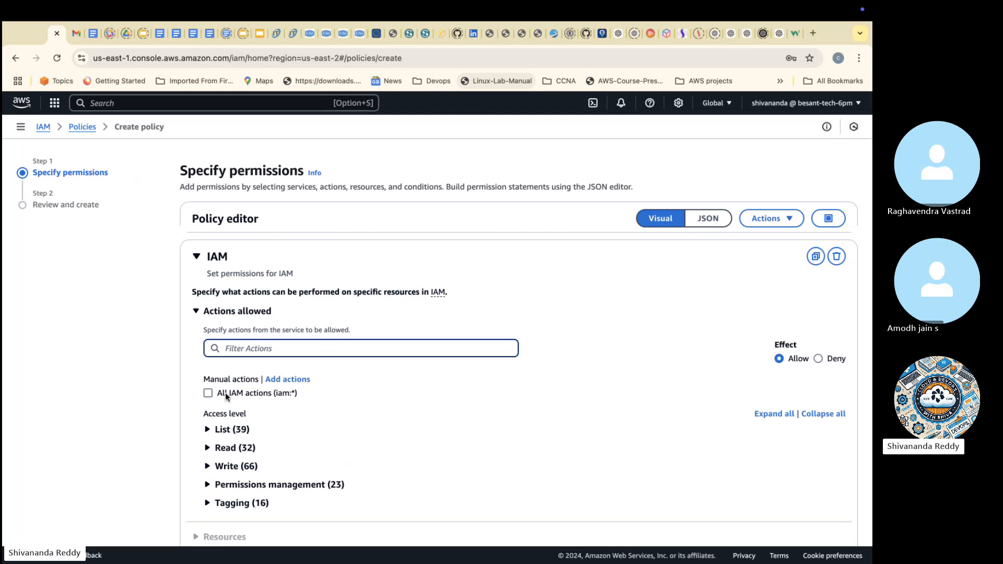
click(209, 429)
click(219, 446)
scroll(222, 451, down, 1)
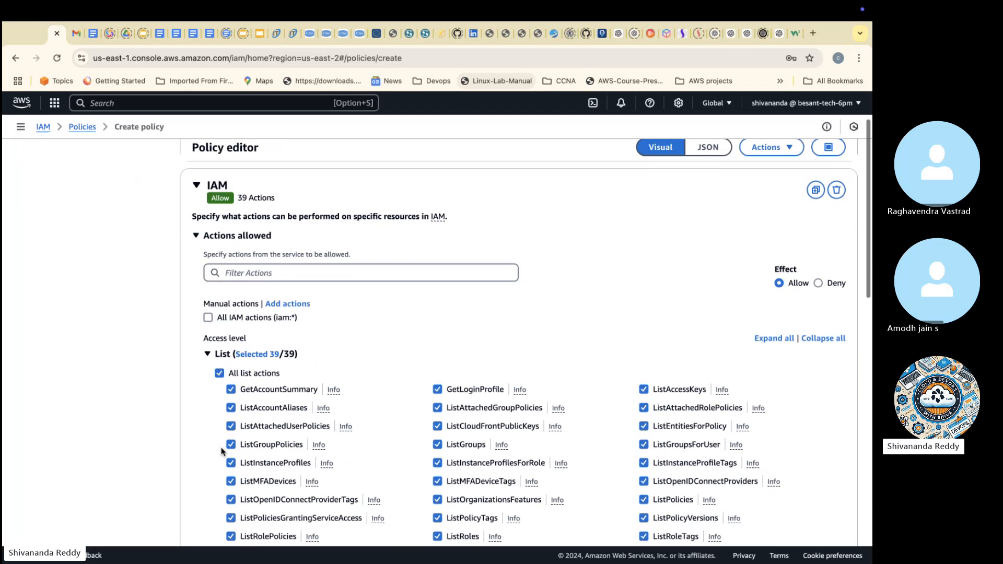
scroll(221, 451, down, 3)
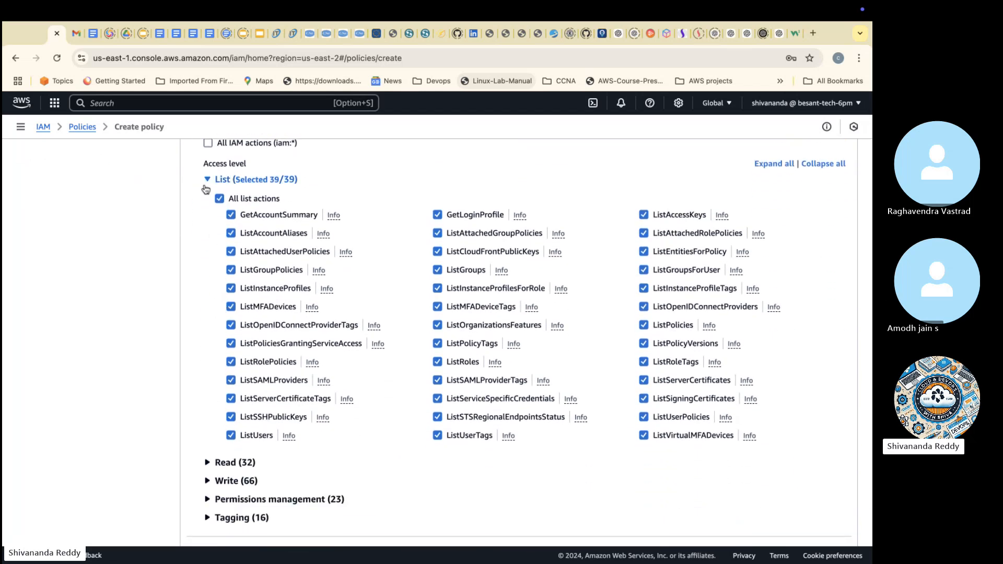
click(207, 180)
Step: Allow all read, tagging and permissions management actions for IAM in the new policy
click(208, 199)
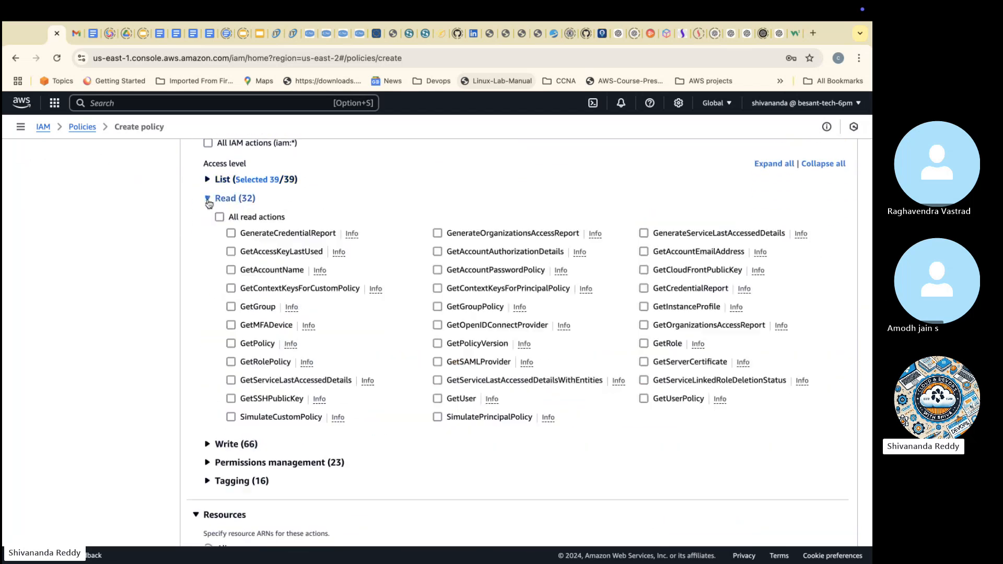
click(219, 216)
click(208, 199)
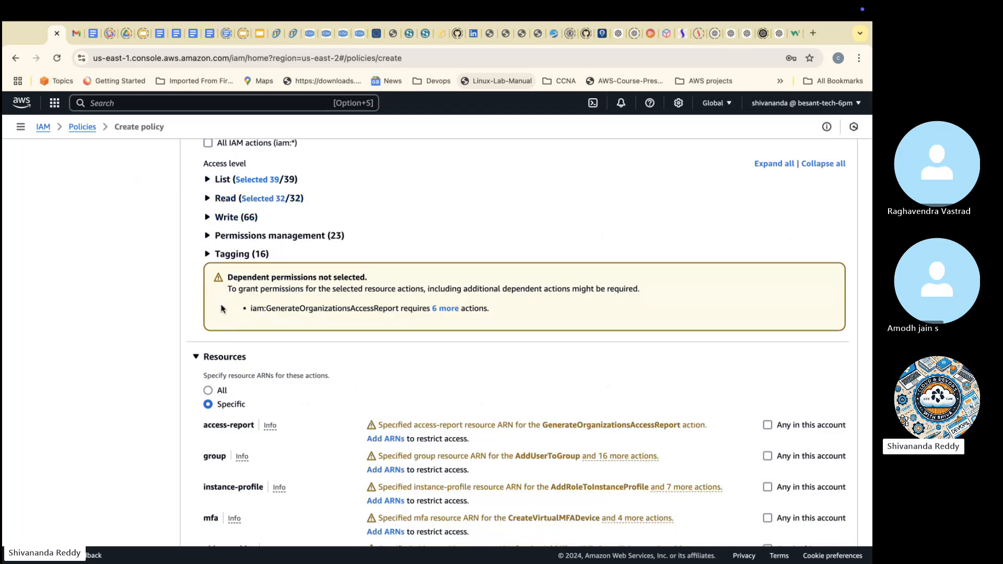
click(208, 255)
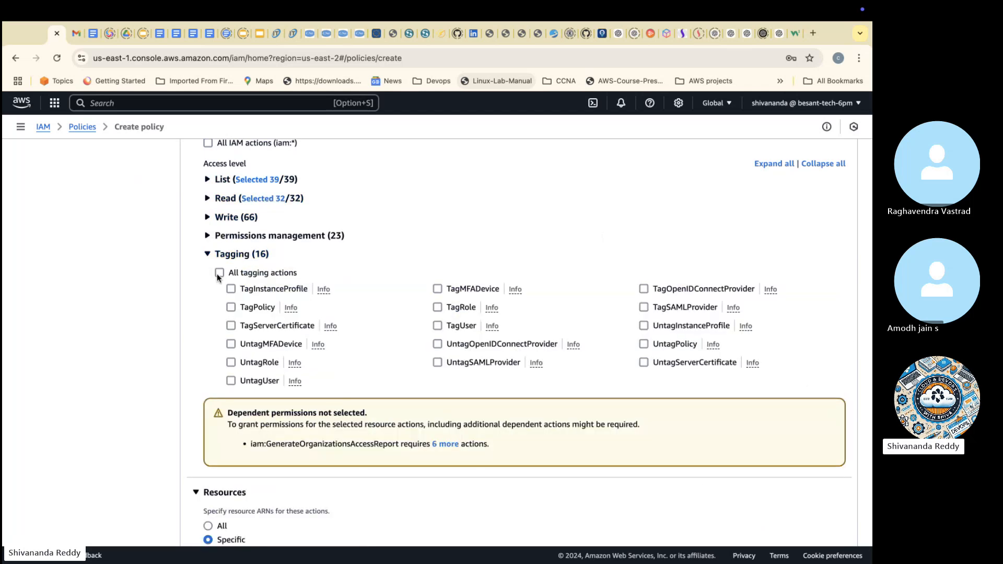
click(219, 273)
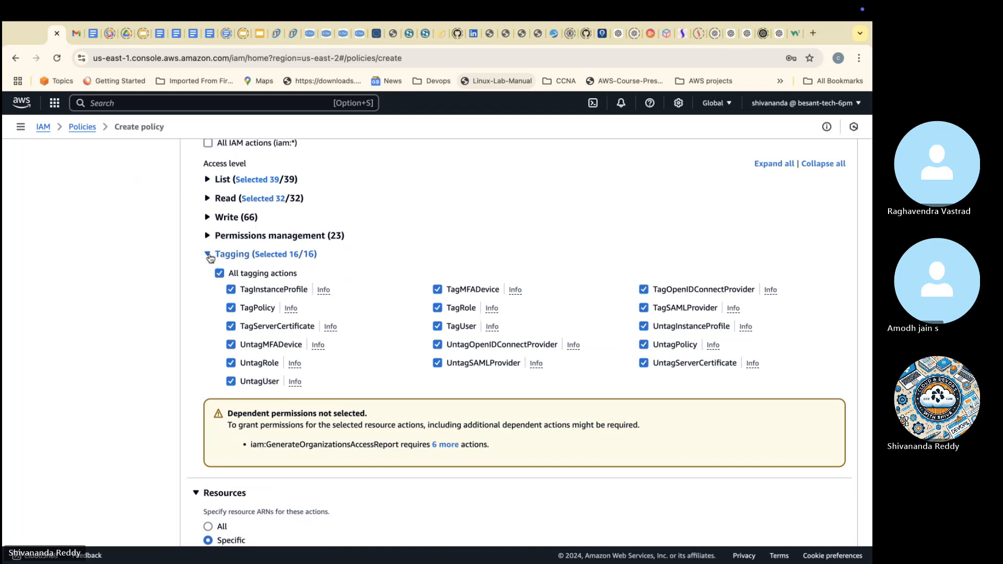
click(208, 254)
click(208, 236)
click(220, 255)
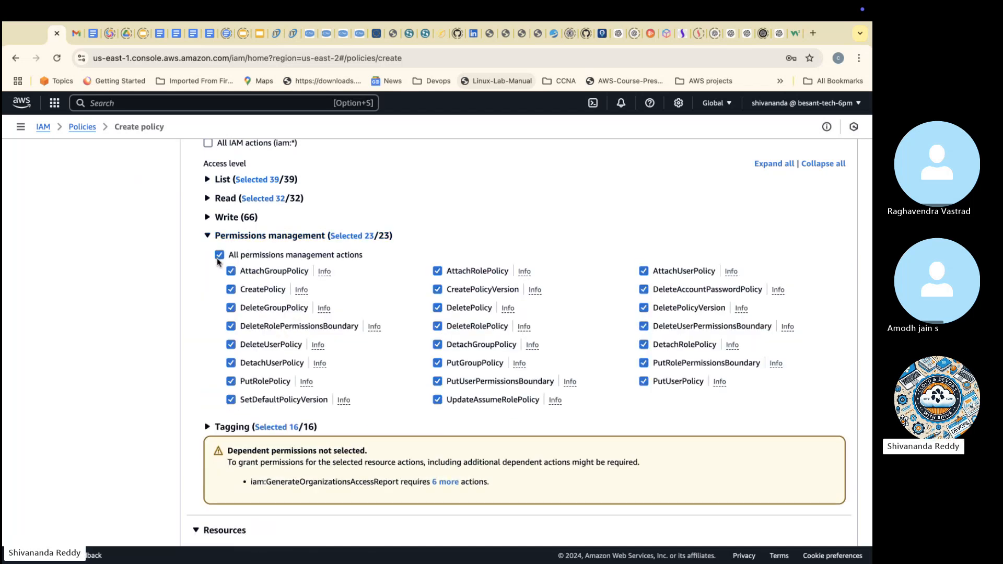
click(211, 236)
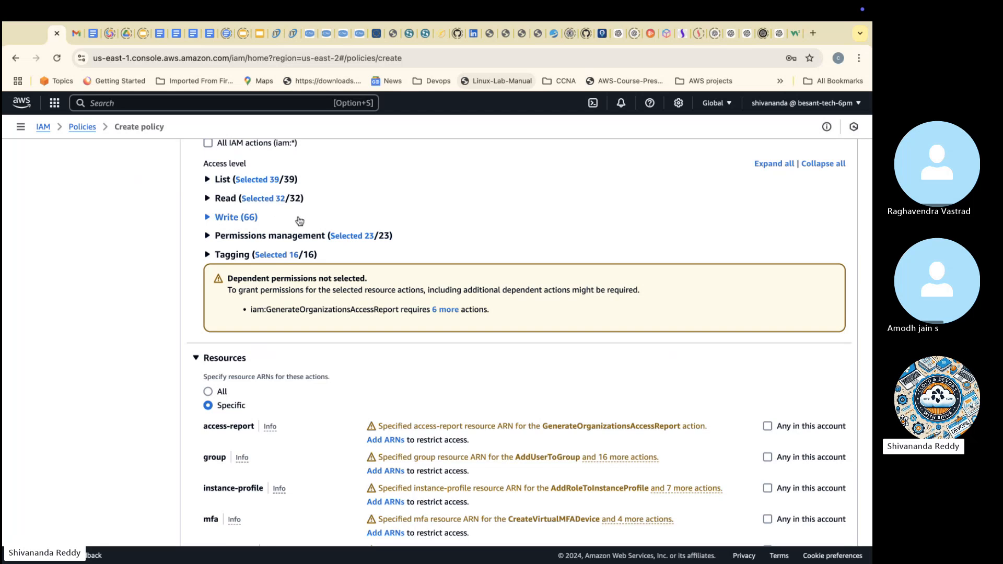
Step: Apply the policy to all resources, review the optional request conditions without setting any, and continue to the review stage
click(209, 392)
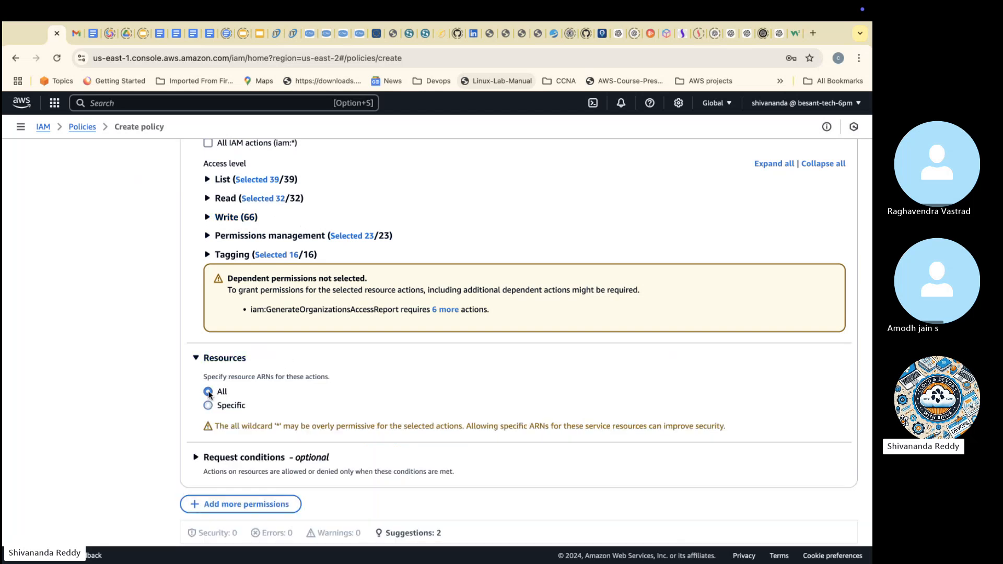
scroll(272, 420, down, 1)
scroll(272, 421, down, 1)
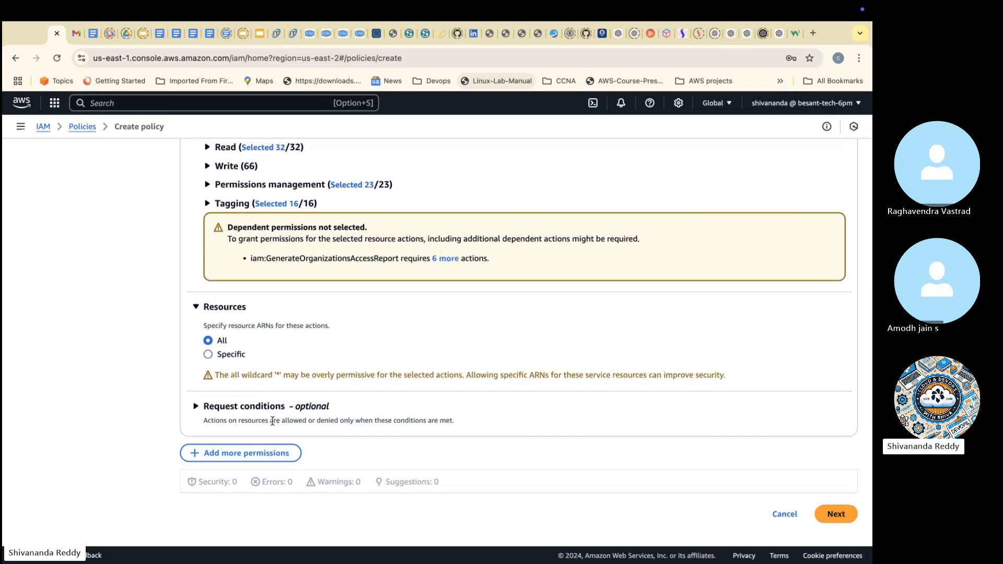
click(257, 411)
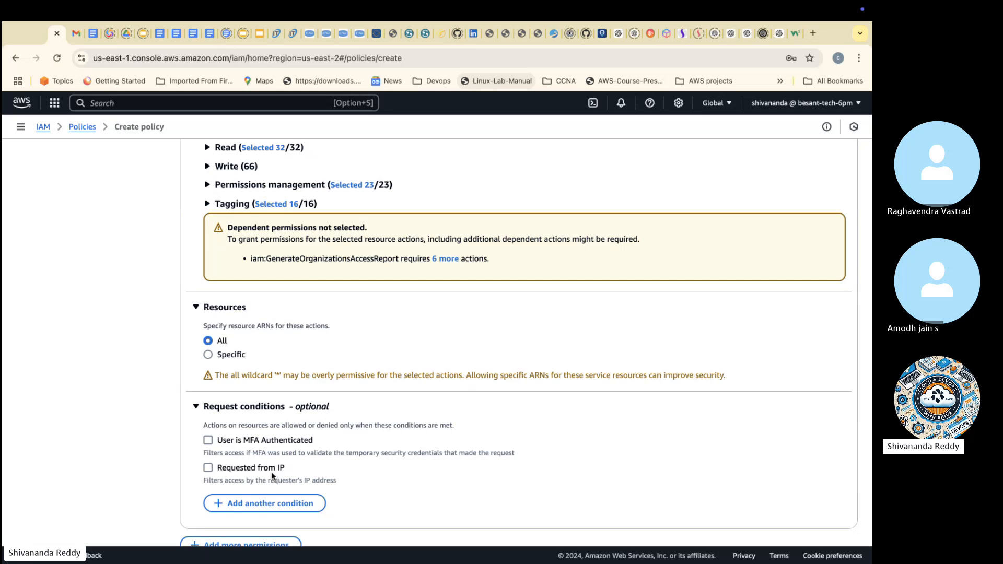
scroll(271, 472, down, 2)
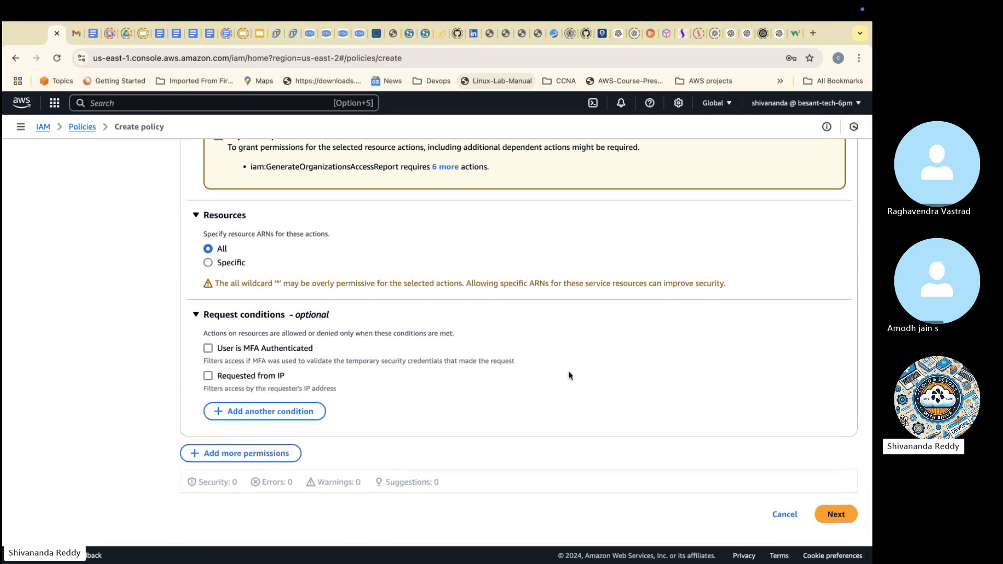
click(841, 519)
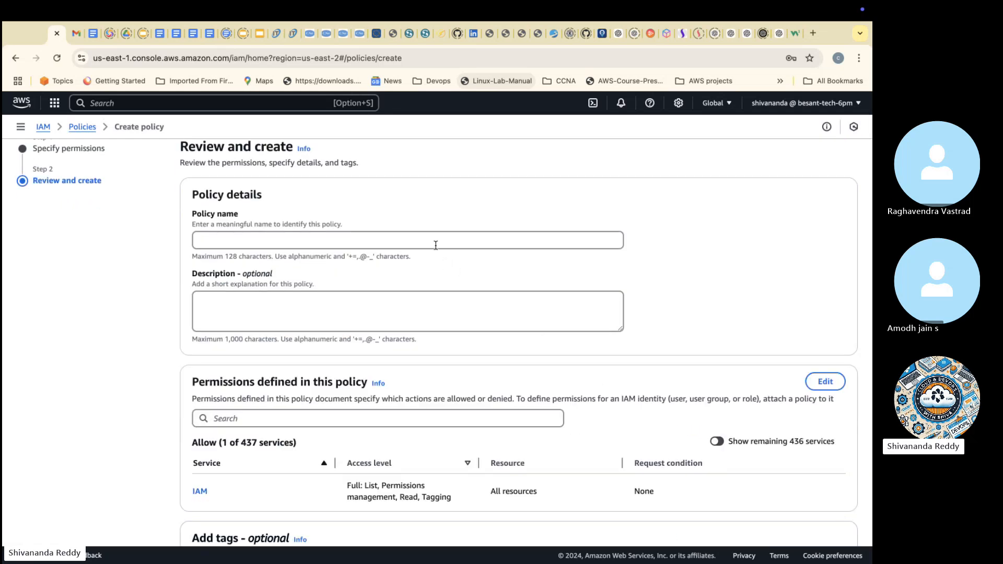
Step: Name the new policy iam_custom_policy_ve
click(436, 245)
text(iam)
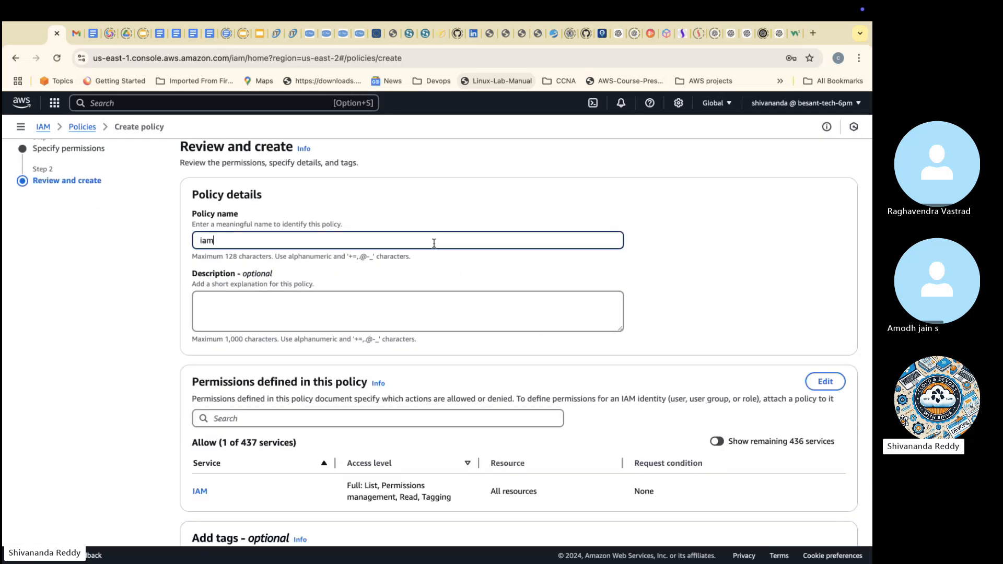
text(_custom_policy_ve)
Step: Copy the policy name into the description as well and create the policy
drag(450, 240, 174, 244)
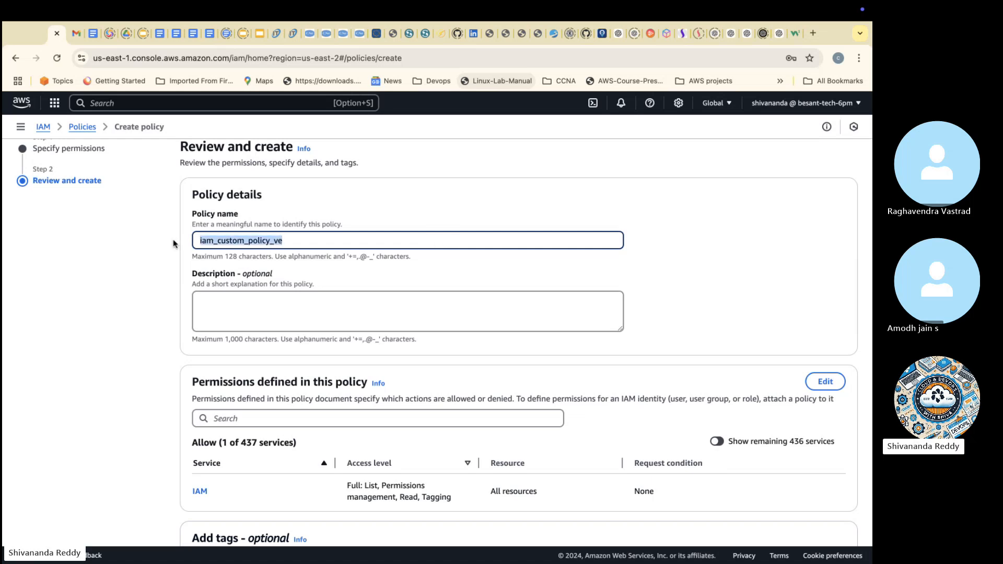
key(super+c)
click(262, 317)
key(super+v)
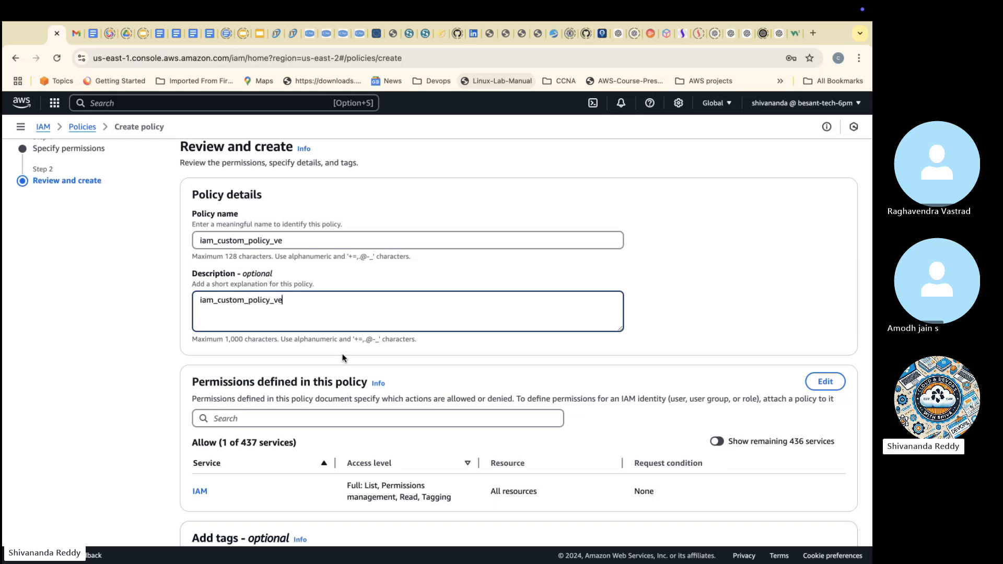
scroll(343, 358, down, 5)
click(823, 515)
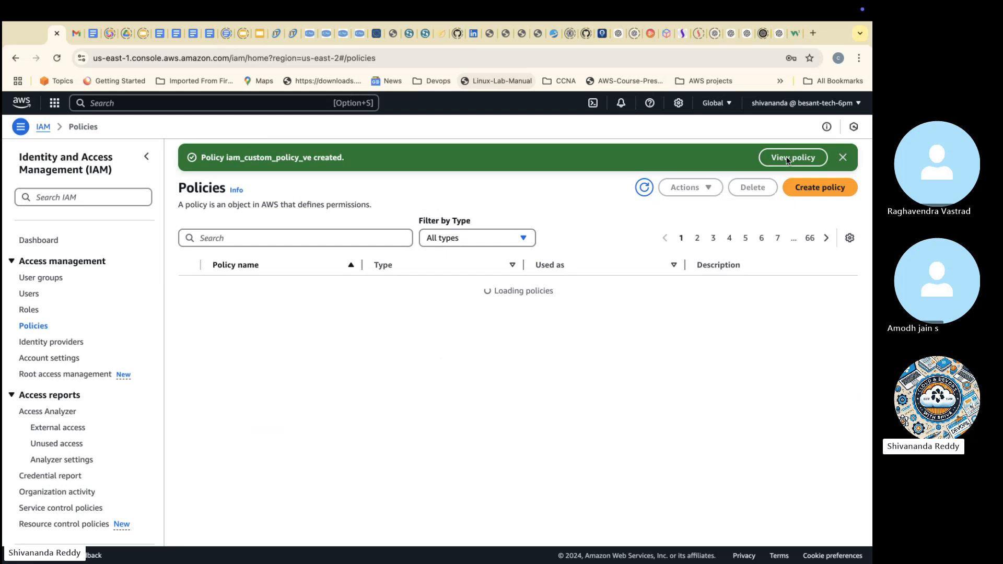
Step: Find the iam_custom_policy_ve policy in the policies list and start attaching it to IAM entities
click(392, 230)
key(ctrl+v)
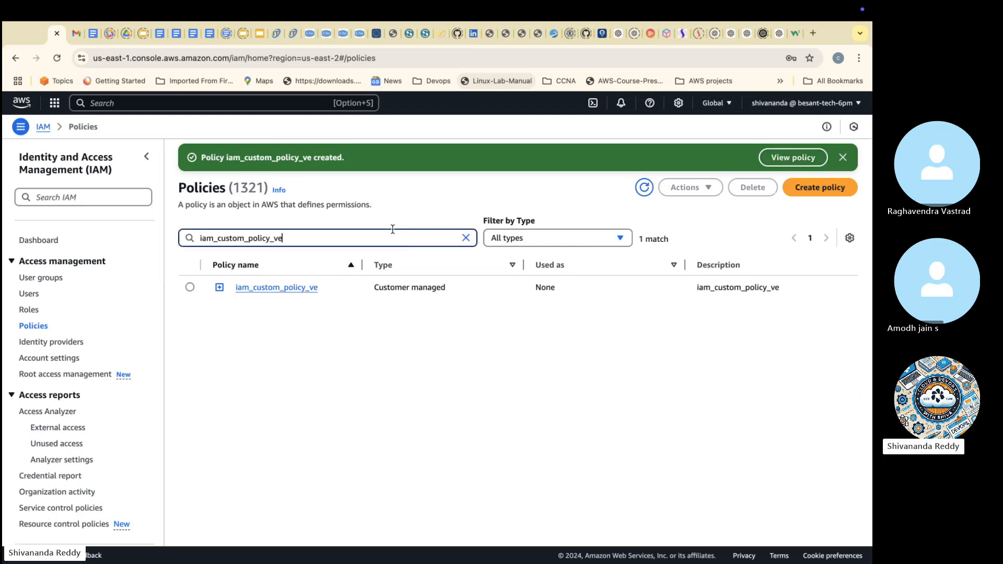
click(190, 288)
click(685, 187)
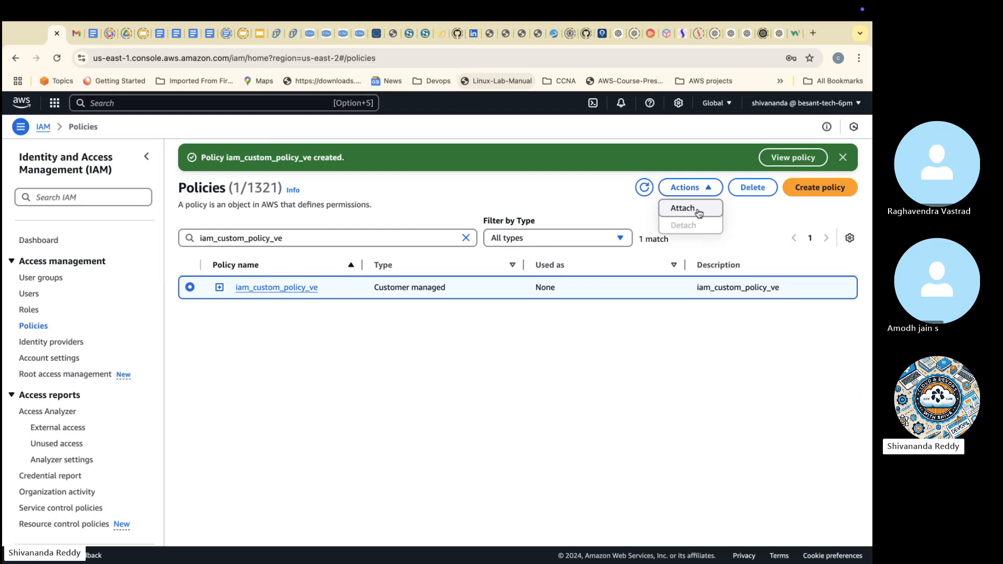
click(697, 211)
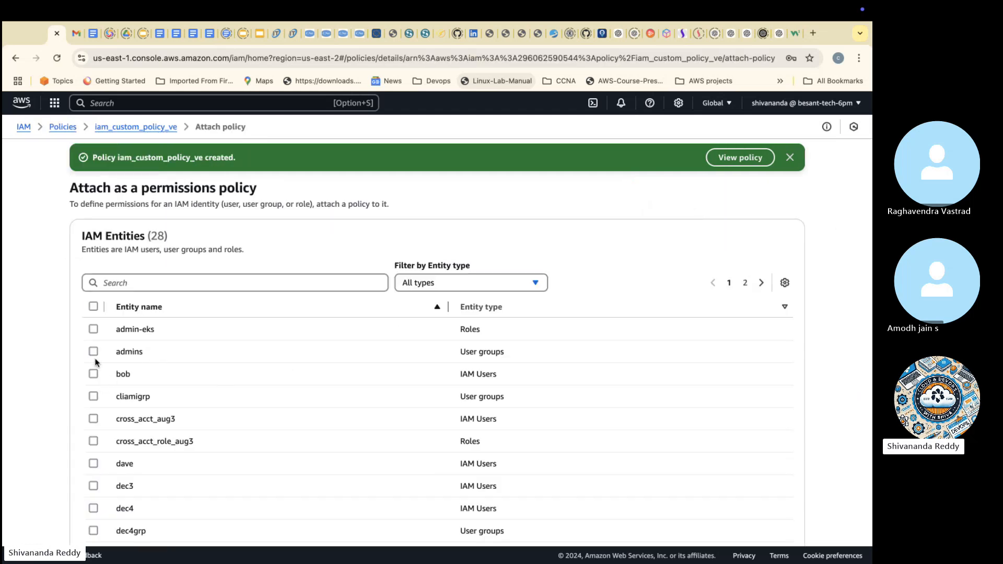
Step: Attach the policy to the admins user group and the IAM user listed directly below it
click(94, 374)
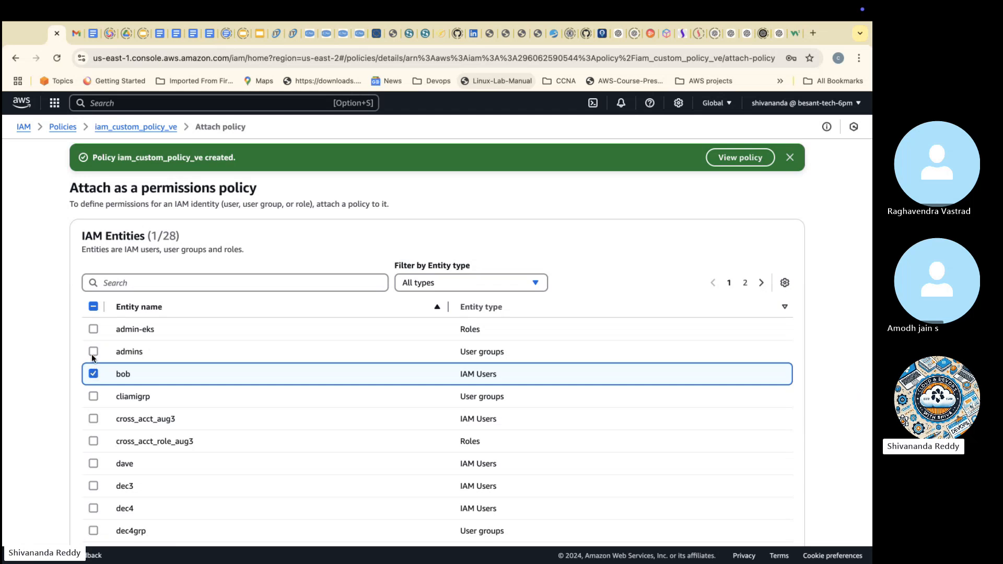
click(93, 354)
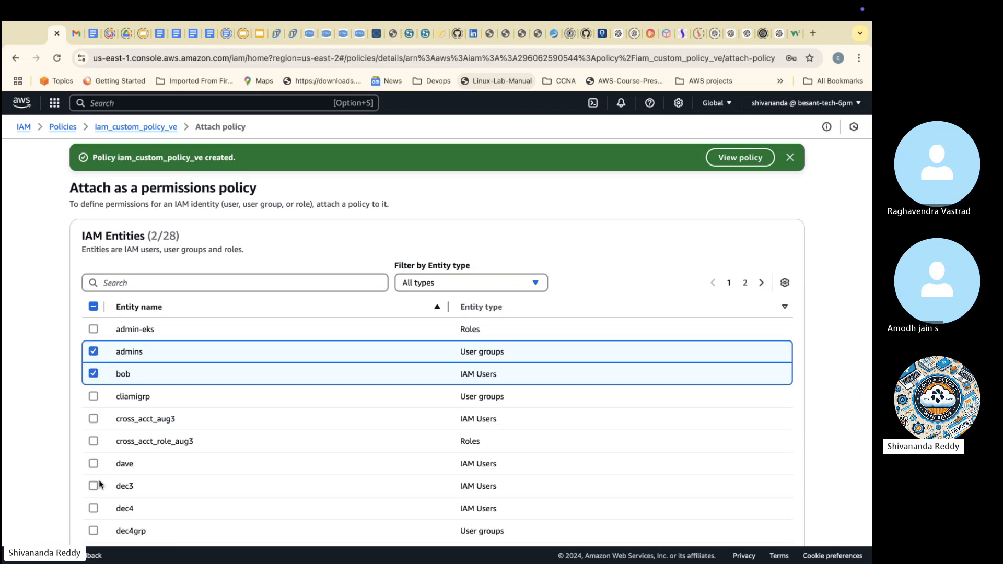
scroll(99, 480, down, 5)
scroll(98, 480, down, 3)
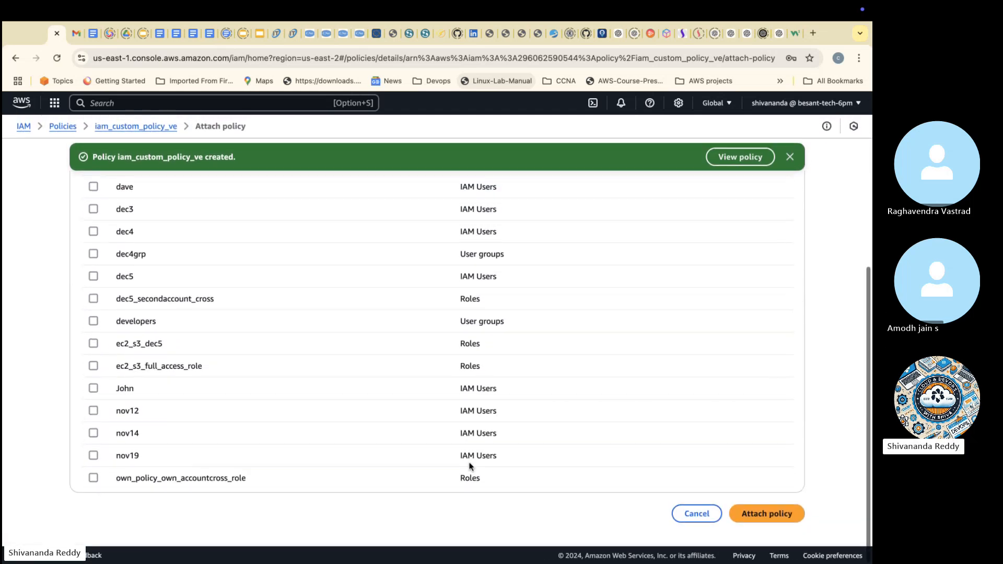
click(748, 522)
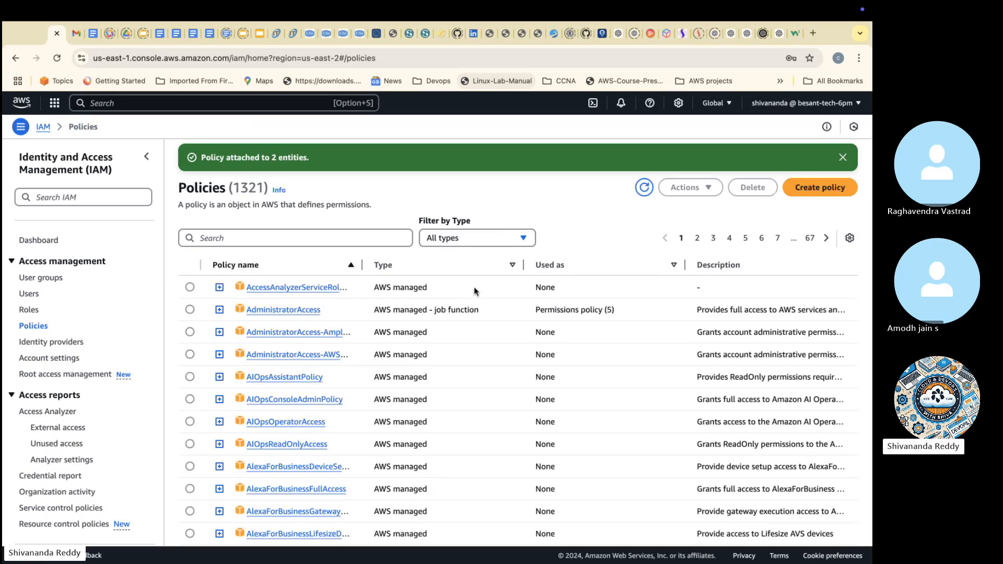
Step: Start creating another policy and show its default statement in the JSON policy editor
click(819, 192)
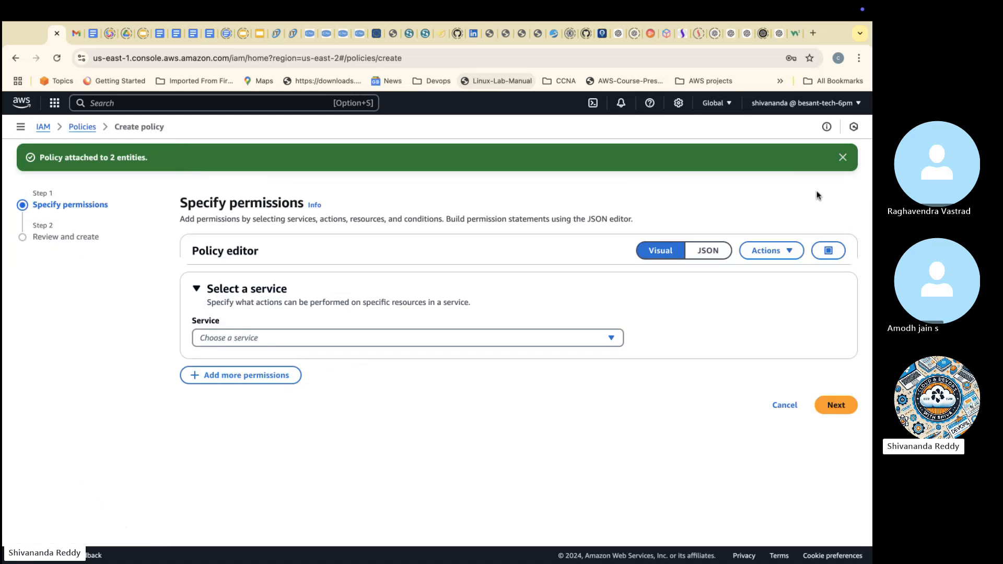
click(708, 253)
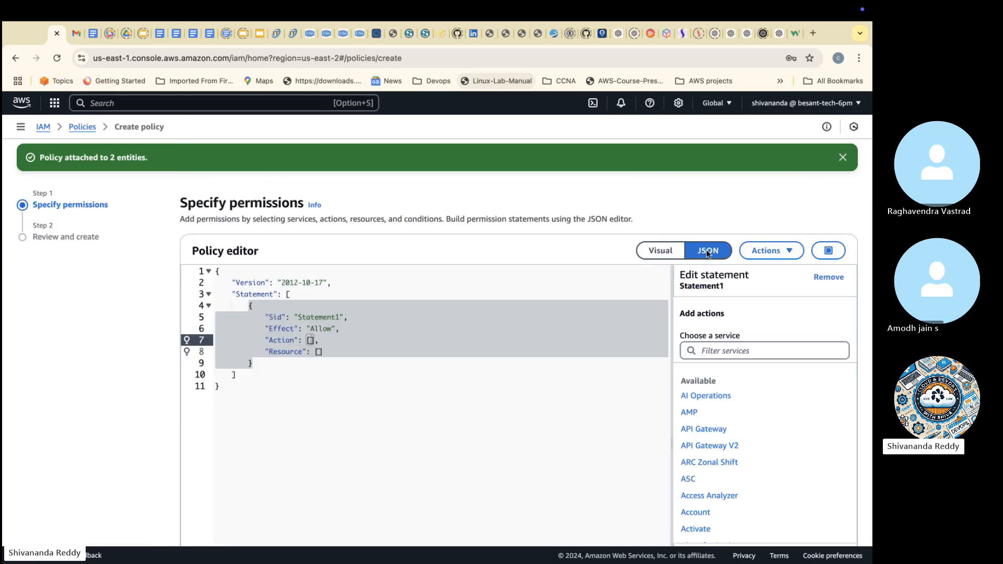
click(469, 350)
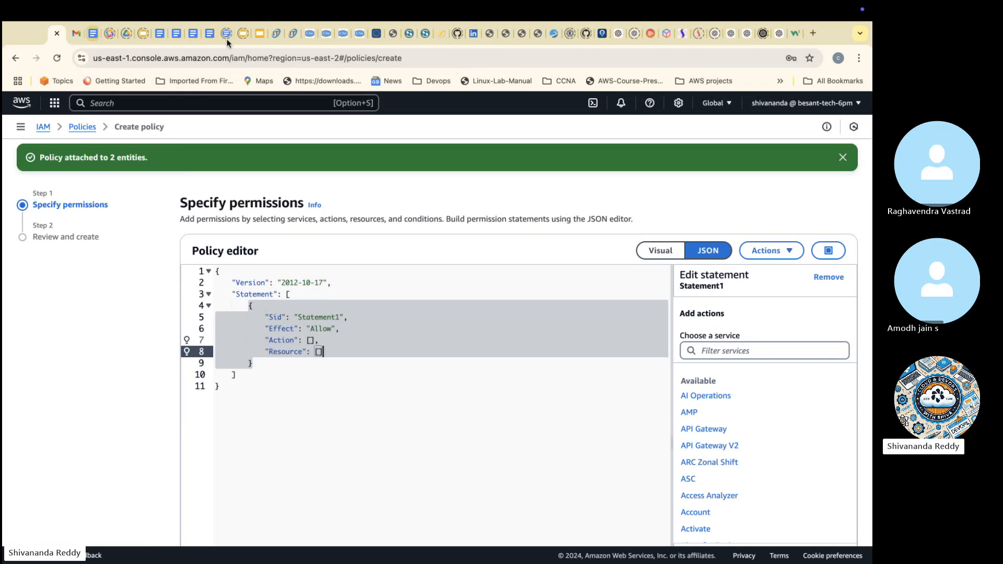
Step: Switch to the Cloud Computing introduction slides and show slide 40 on creating custom policies for delegation
click(261, 34)
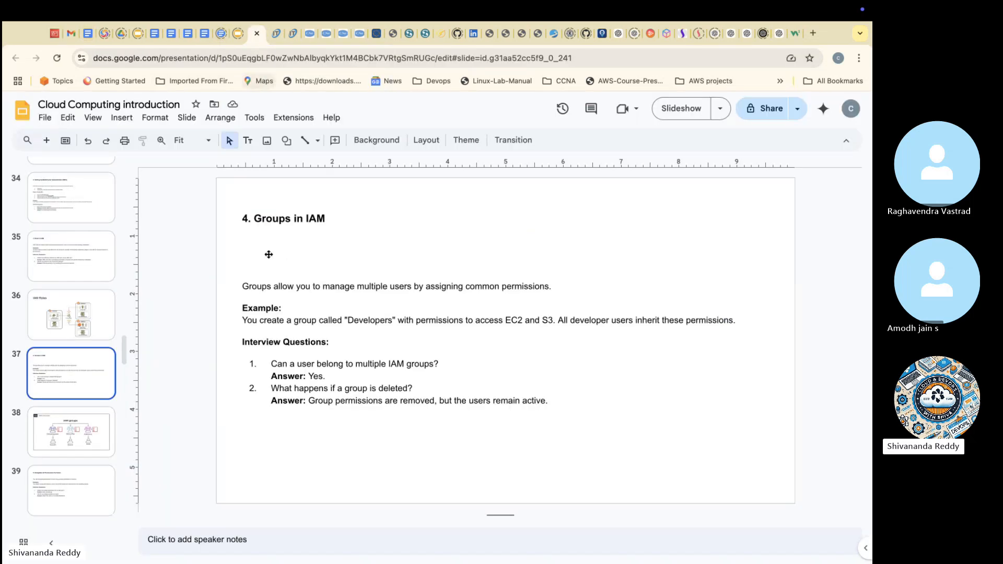
click(80, 418)
click(70, 478)
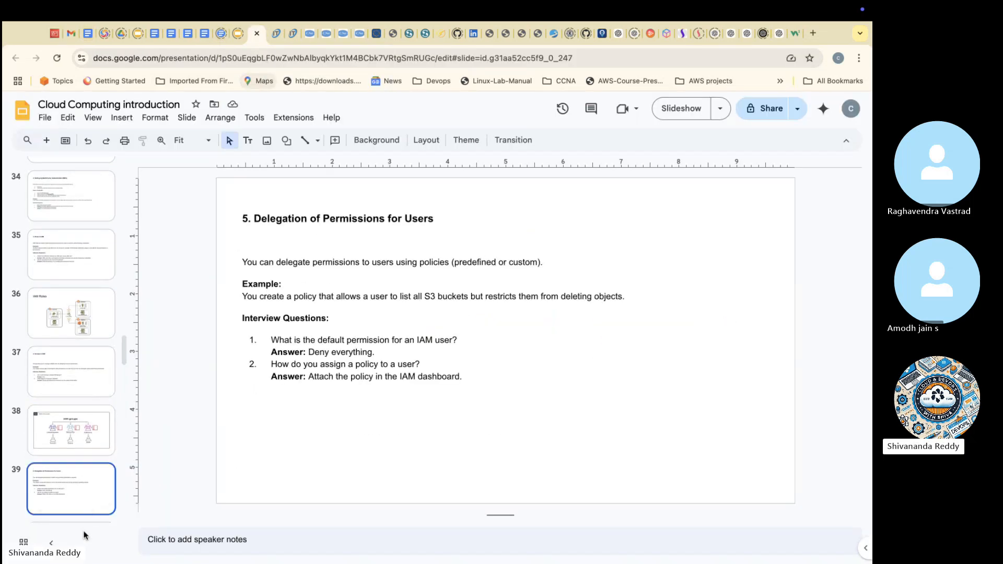
scroll(78, 471, down, 2)
click(76, 451)
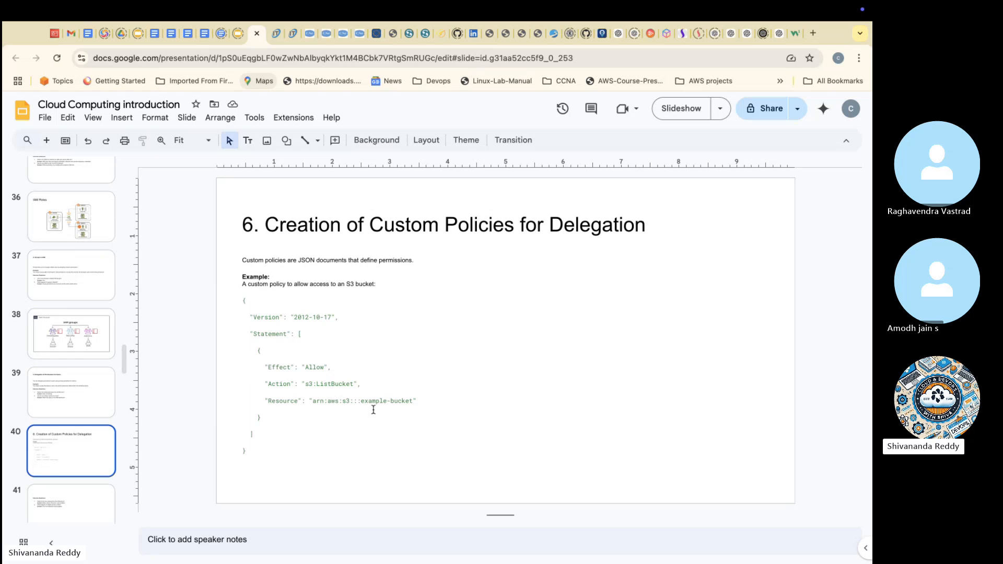
key(ctrl+Left)
key(ctrl+Right)
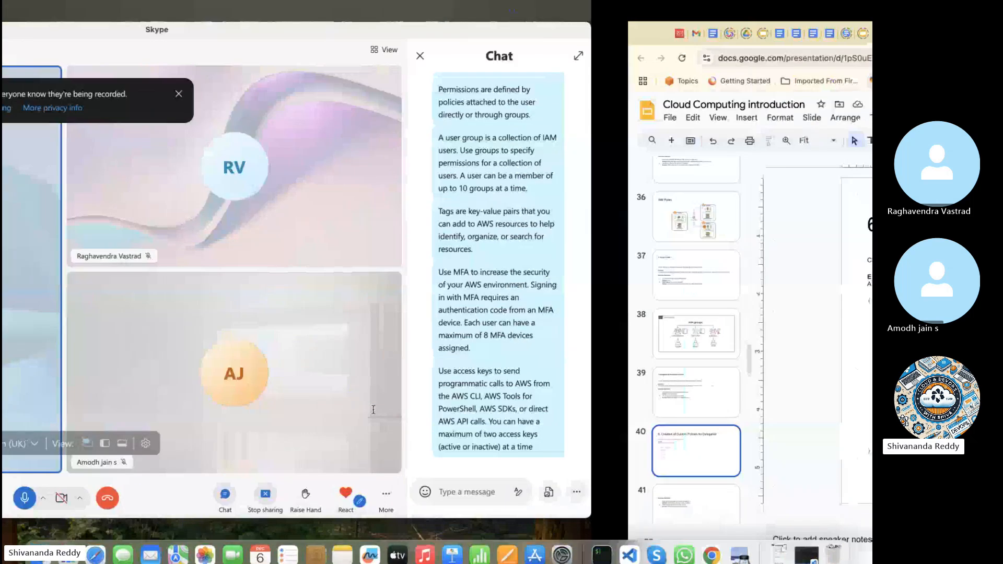
key(ctrl+Left)
key(ctrl+Right)
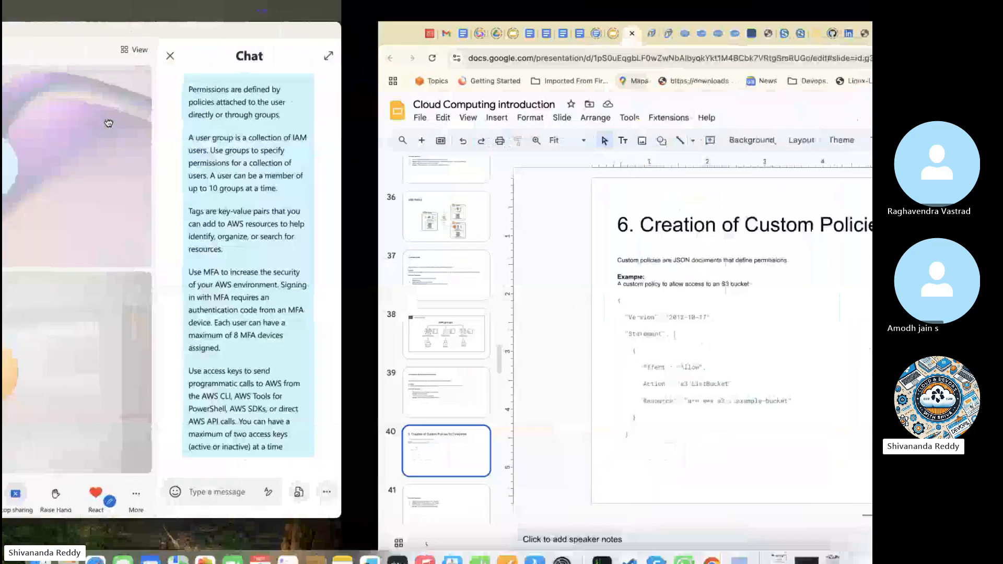
Step: Return to the AWS policy editor and add the S3 actions ListAllMyBuckets and ListBucket to Statement1
click(58, 33)
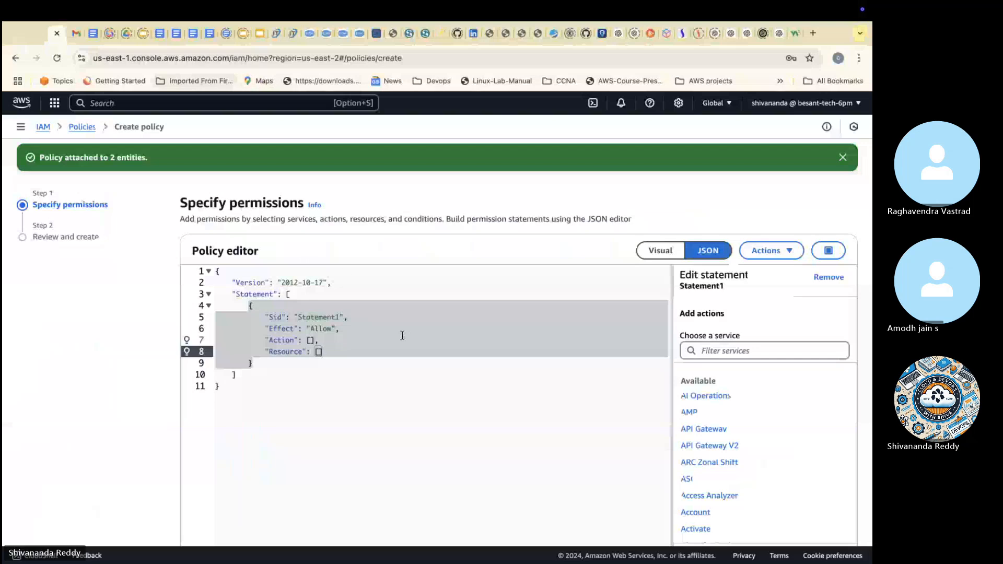
click(310, 340)
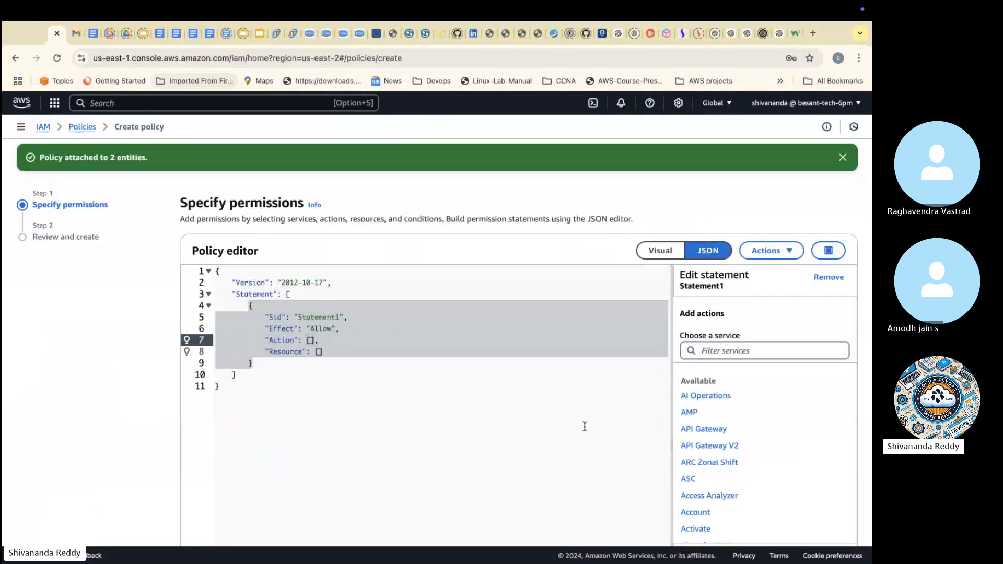
click(734, 355)
text(s3)
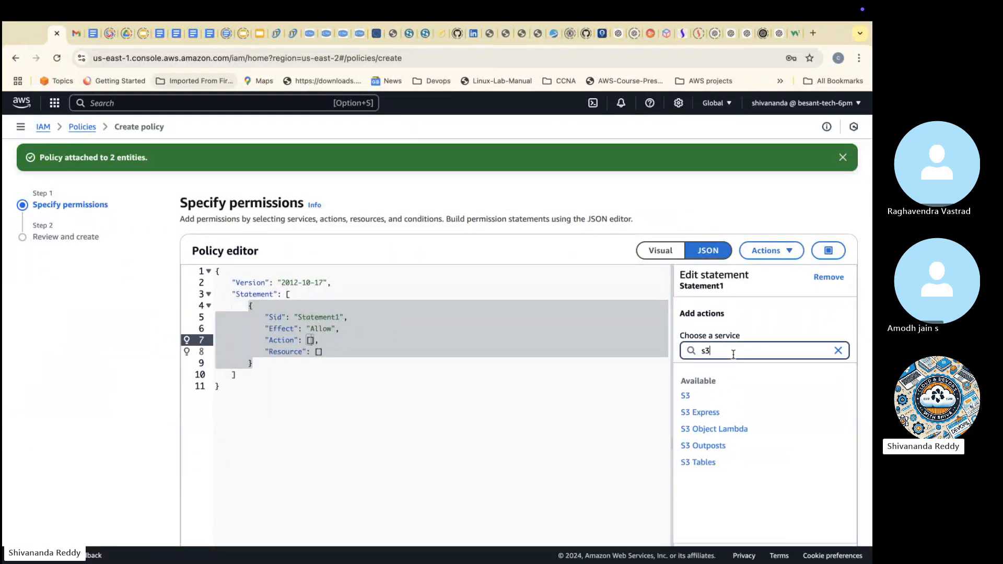
click(696, 393)
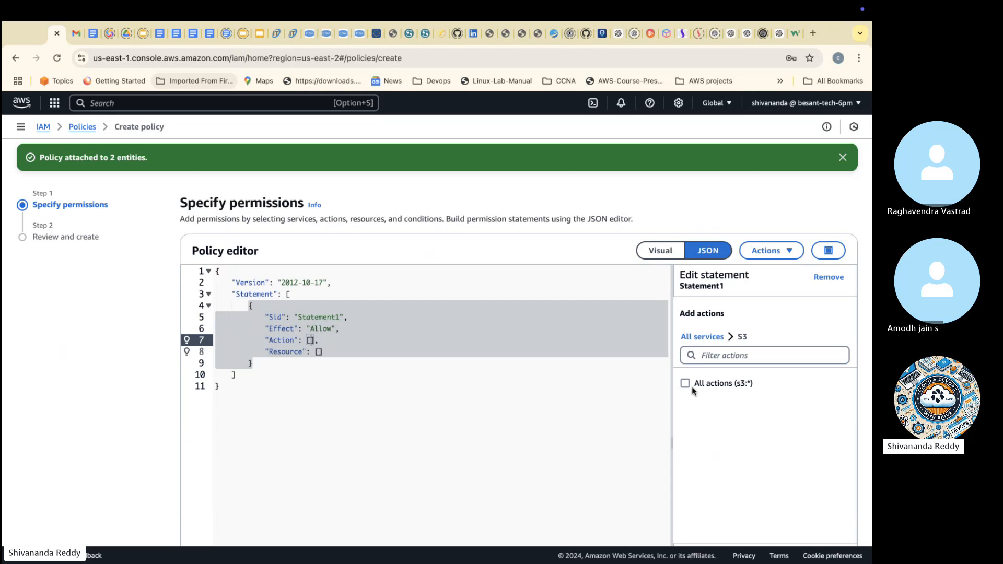
click(704, 385)
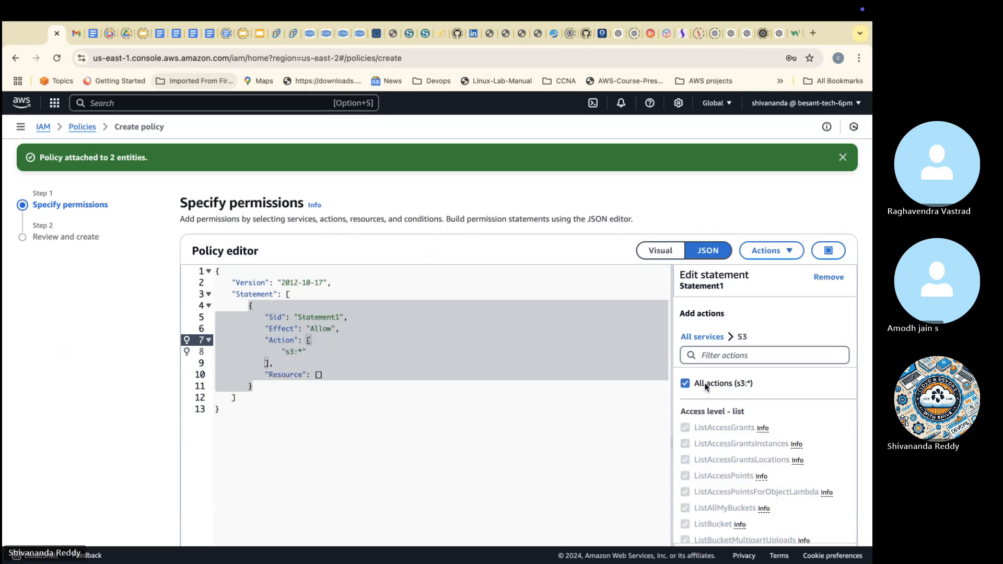
click(705, 385)
scroll(730, 442, down, 3)
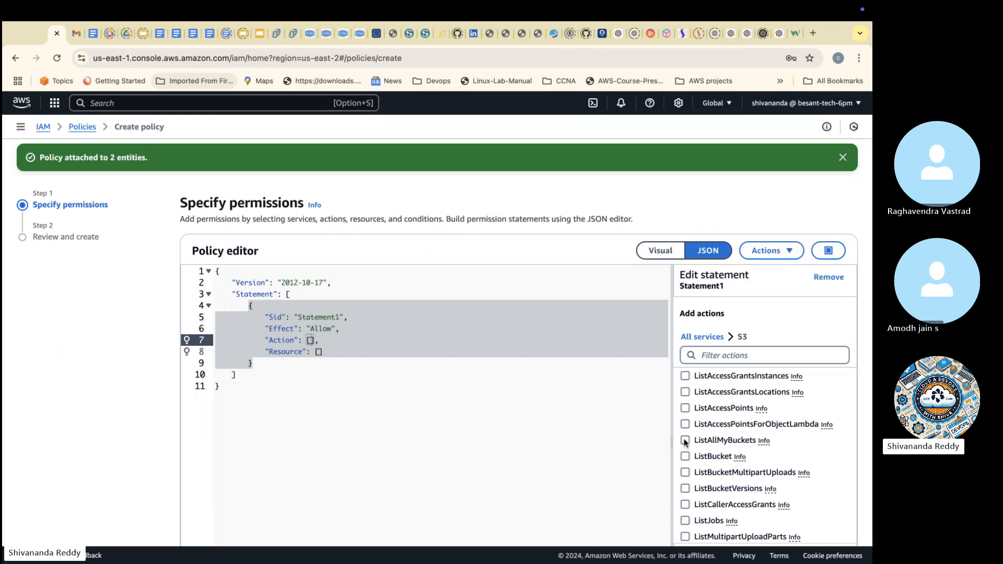
click(685, 441)
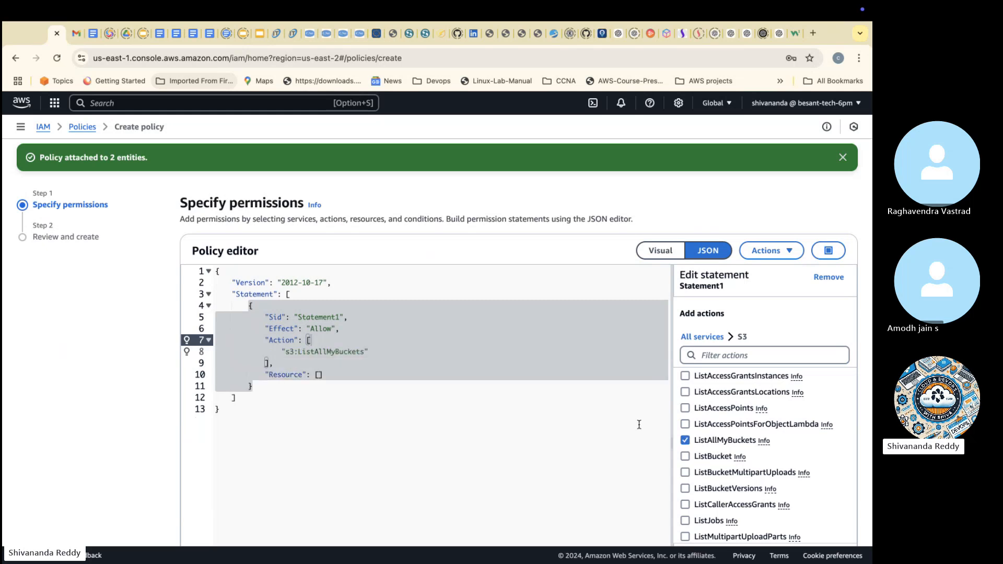
click(688, 455)
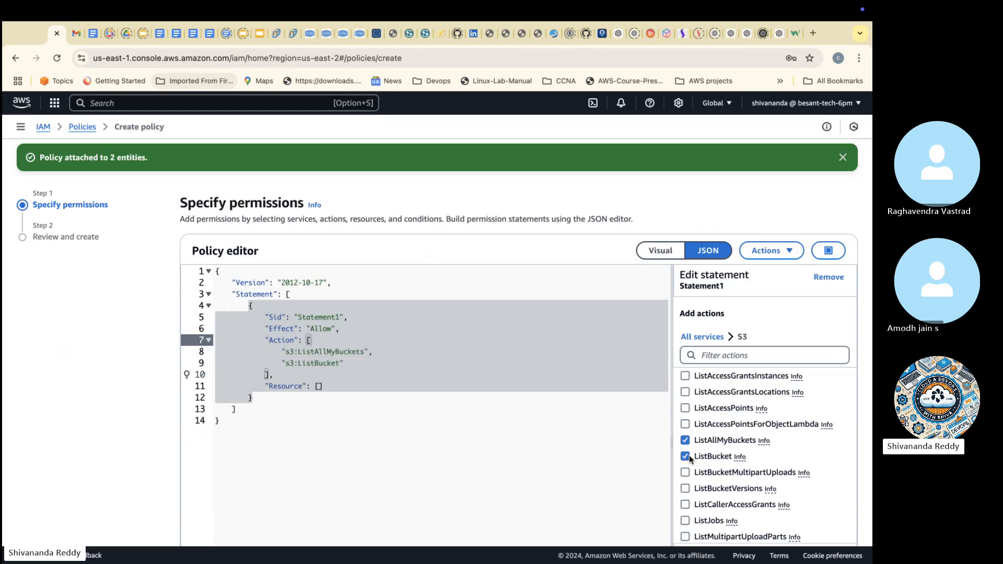
Step: Add an S3 resource of type bucket with the ARN arn:aws:s3:::* to Statement1
scroll(700, 457, down, 3)
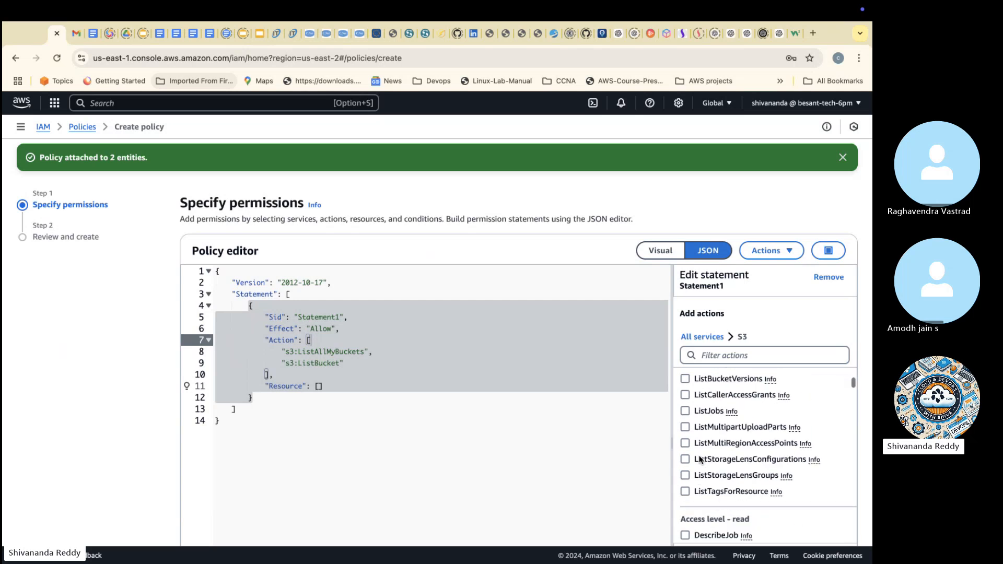
scroll(700, 459, up, 3)
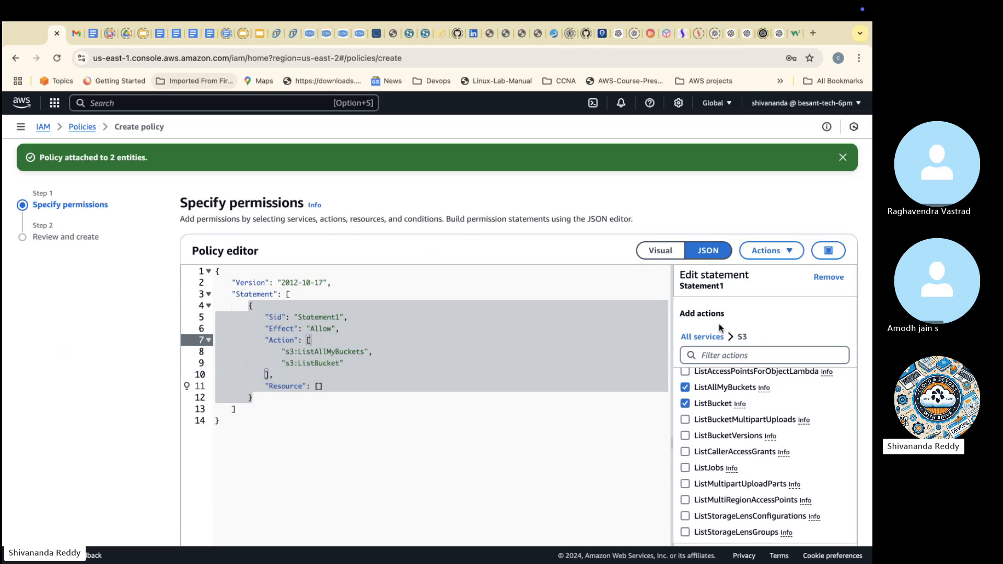
scroll(752, 331, down, 2)
scroll(751, 332, down, 2)
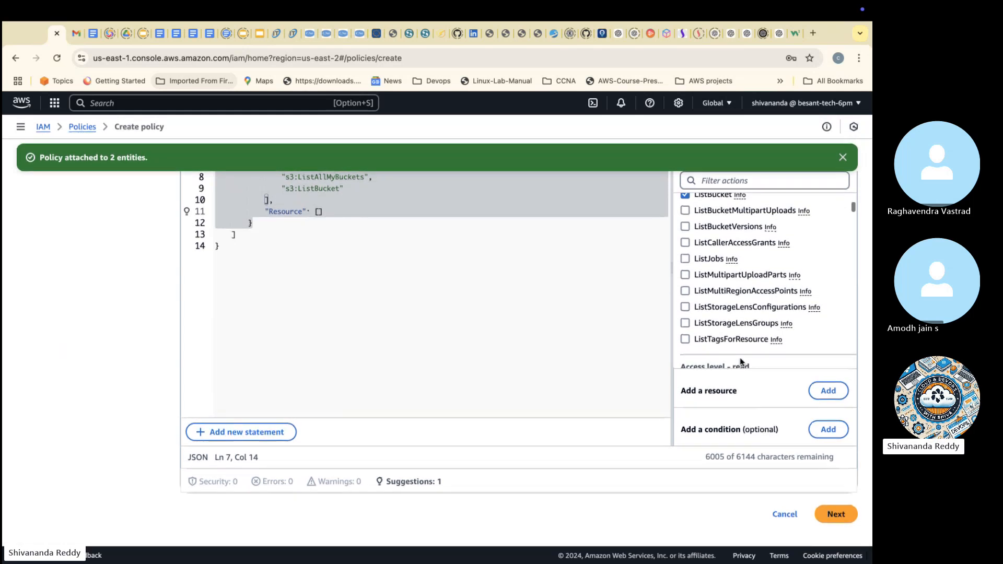
scroll(742, 340, down, 5)
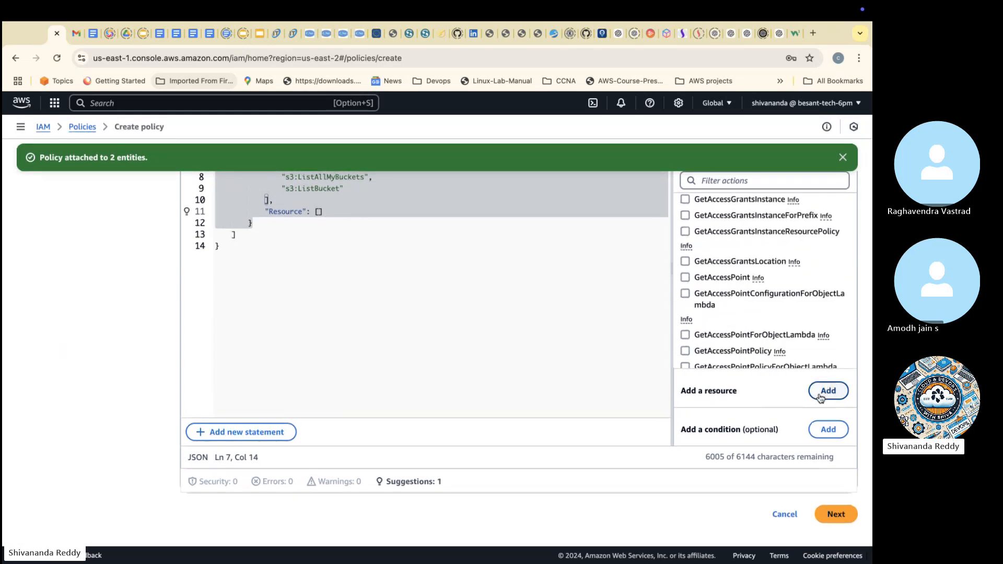
click(837, 393)
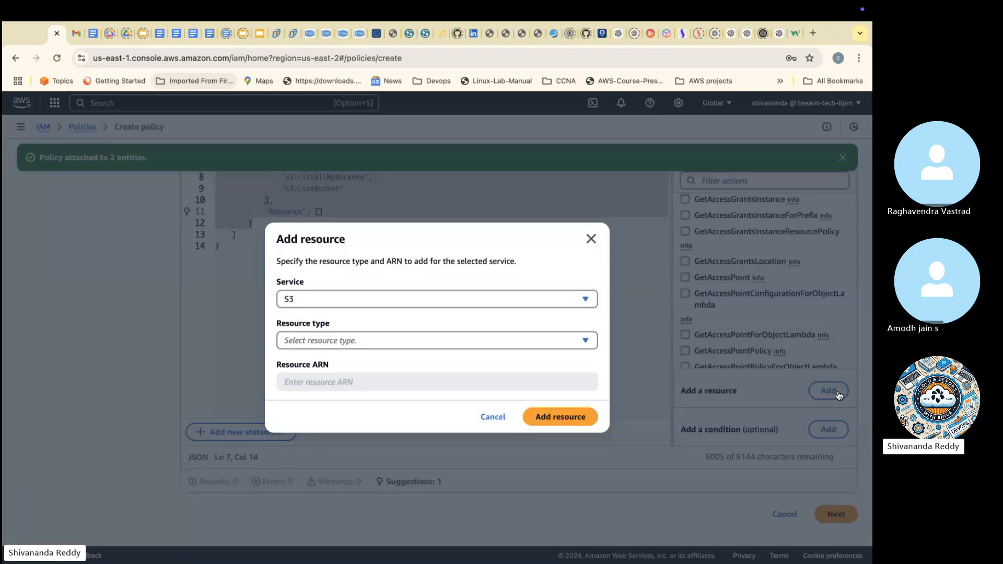
click(510, 339)
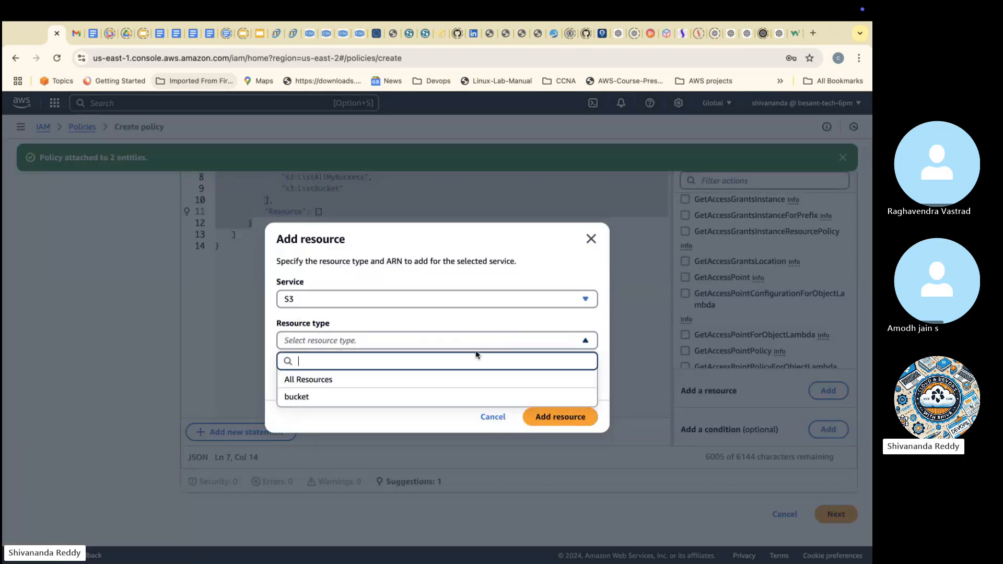
click(406, 398)
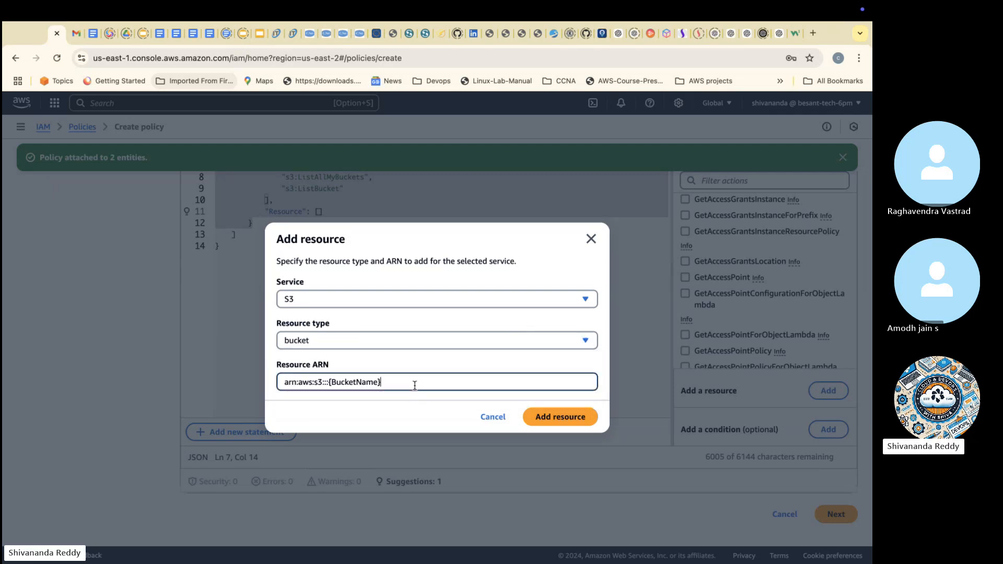
click(554, 419)
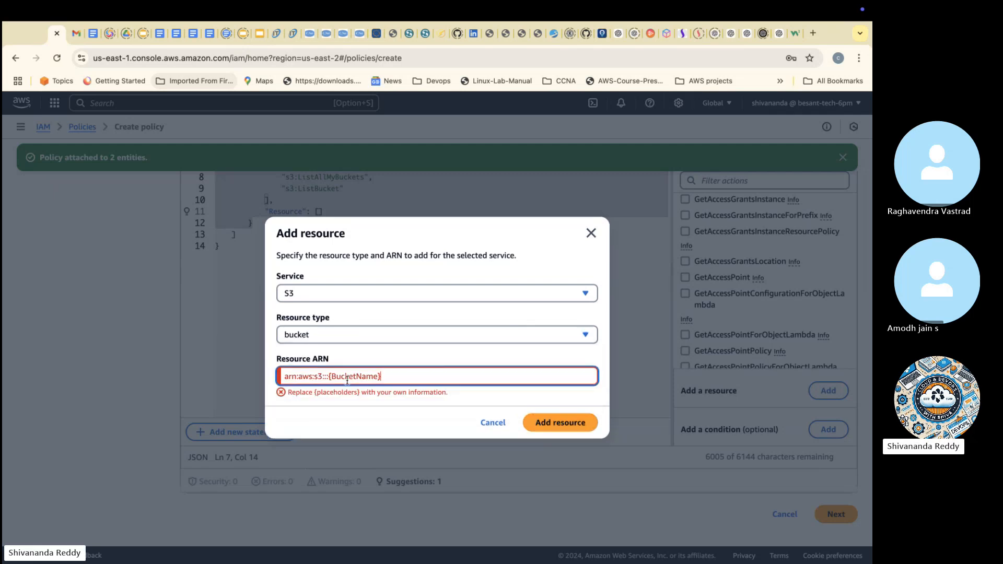
drag(328, 376, 382, 377)
text(*)
click(543, 417)
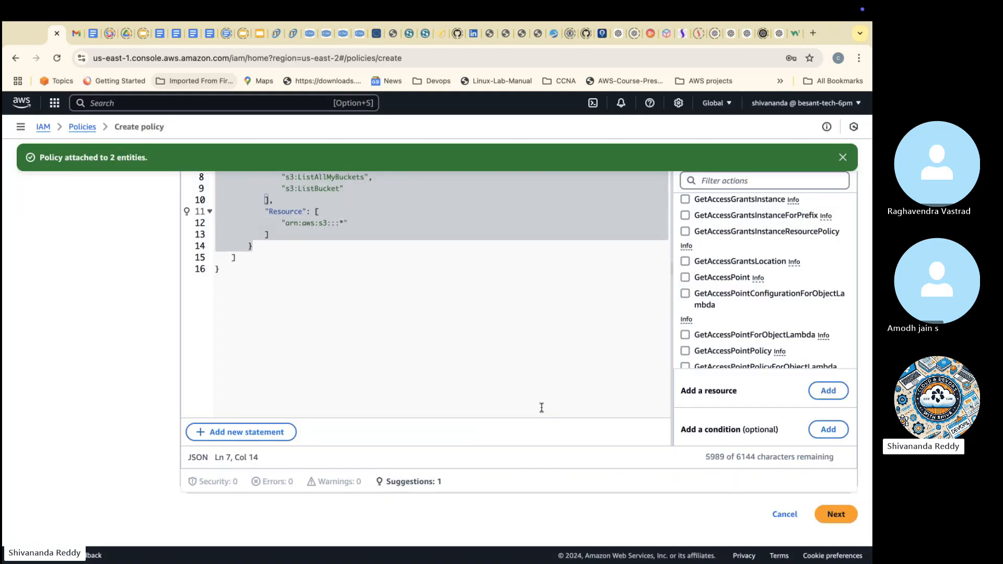
Step: Copy the complete policy JSON, send it as code in the Skype call chat, and return to the AWS console
scroll(543, 403, up, 4)
scroll(655, 385, down, 4)
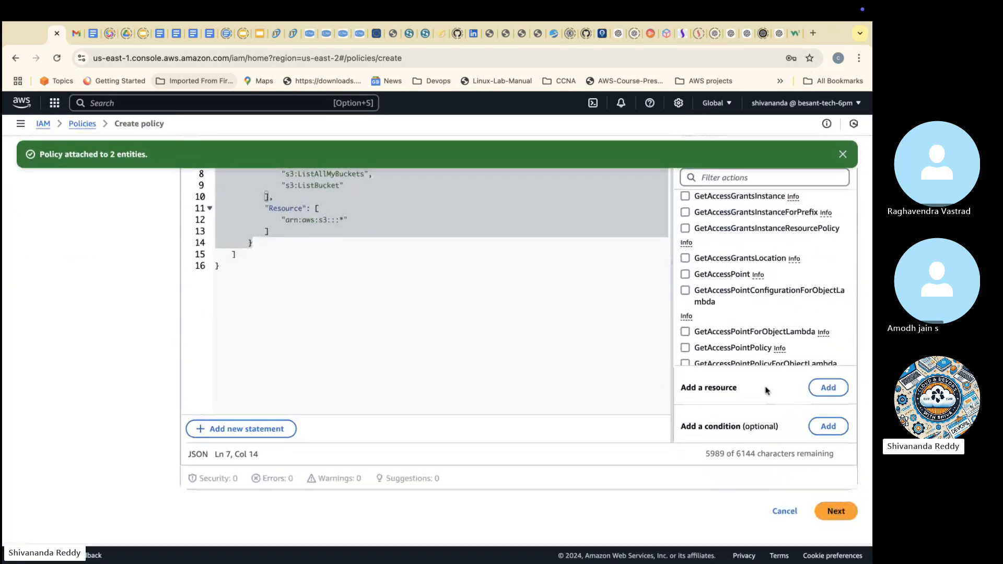
scroll(813, 466, up, 4)
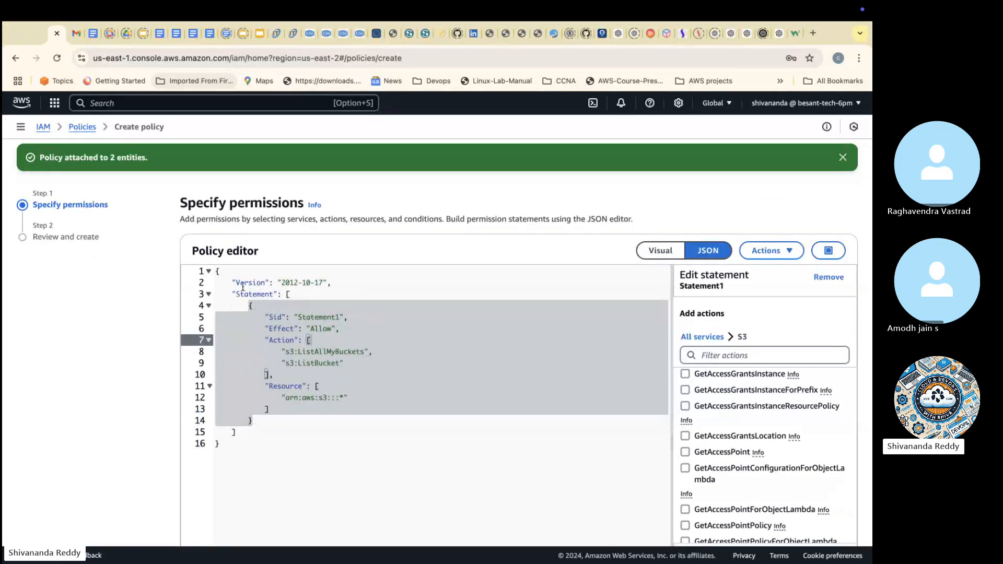
drag(215, 271, 259, 453)
key(ctrl+c)
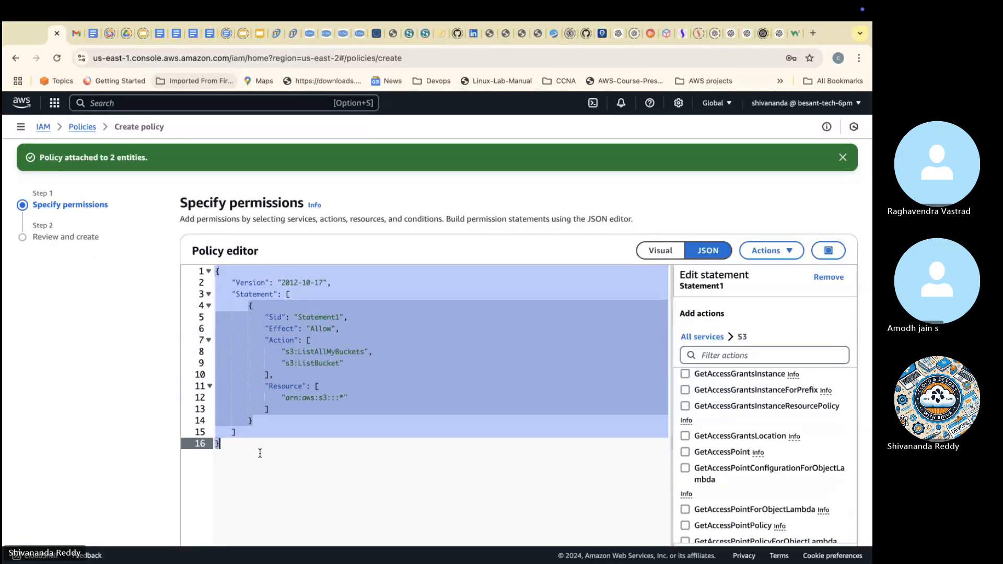
key(ctrl+Left)
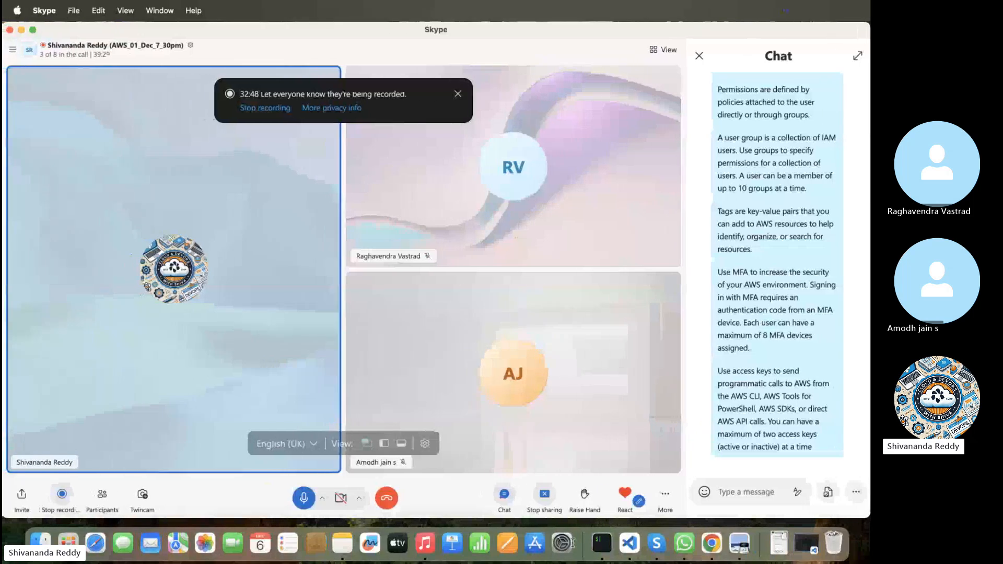
click(798, 492)
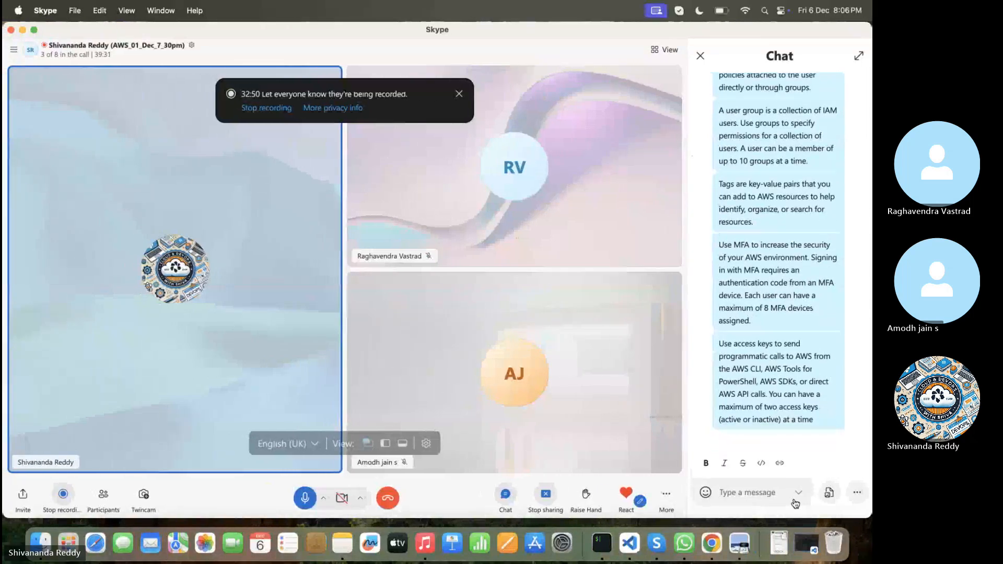
click(762, 463)
key(ctrl+v)
key(Return)
key(ctrl+Right)
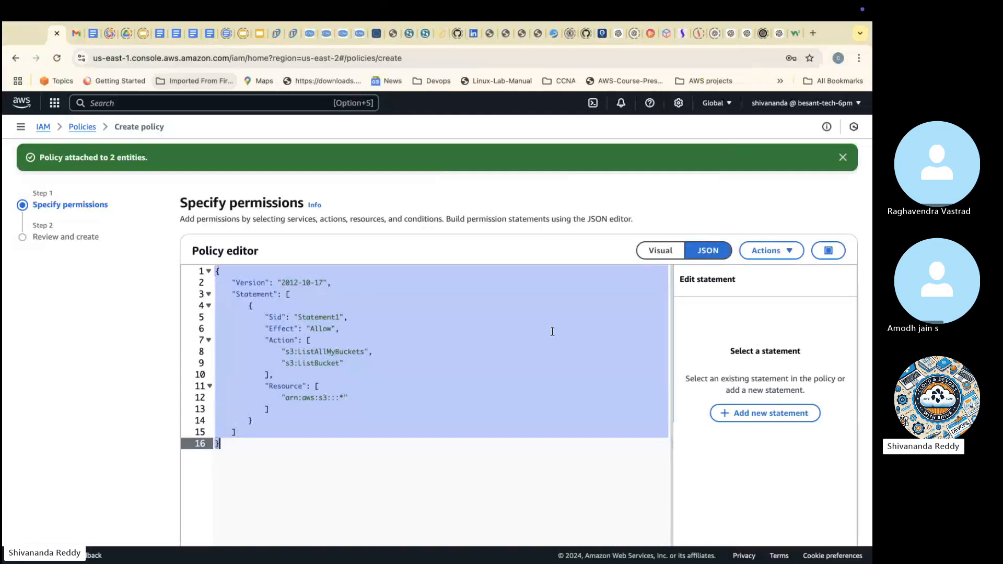
Step: Proceed to reviewing the policy and name it s3_custom_je
scroll(575, 345, down, 4)
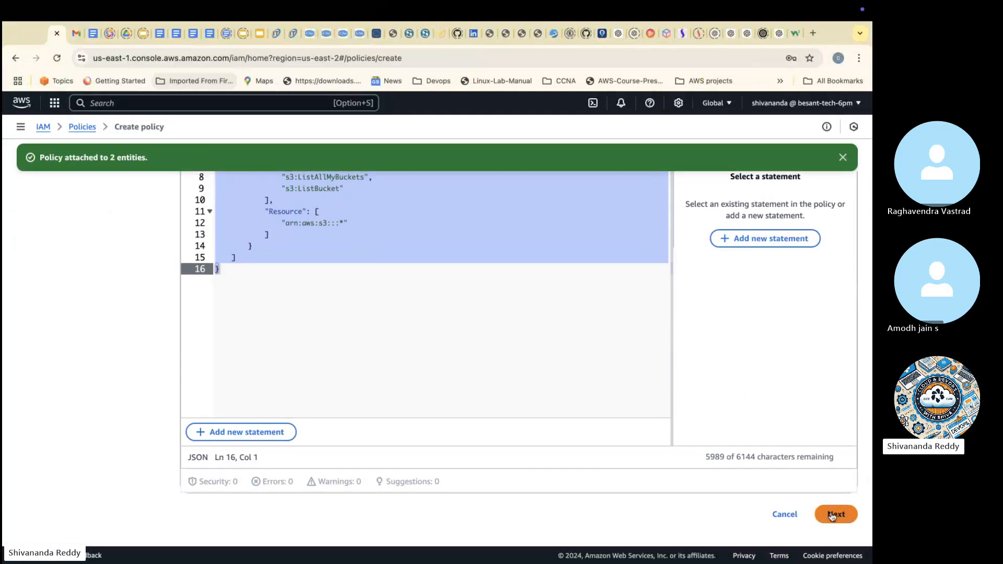
click(833, 515)
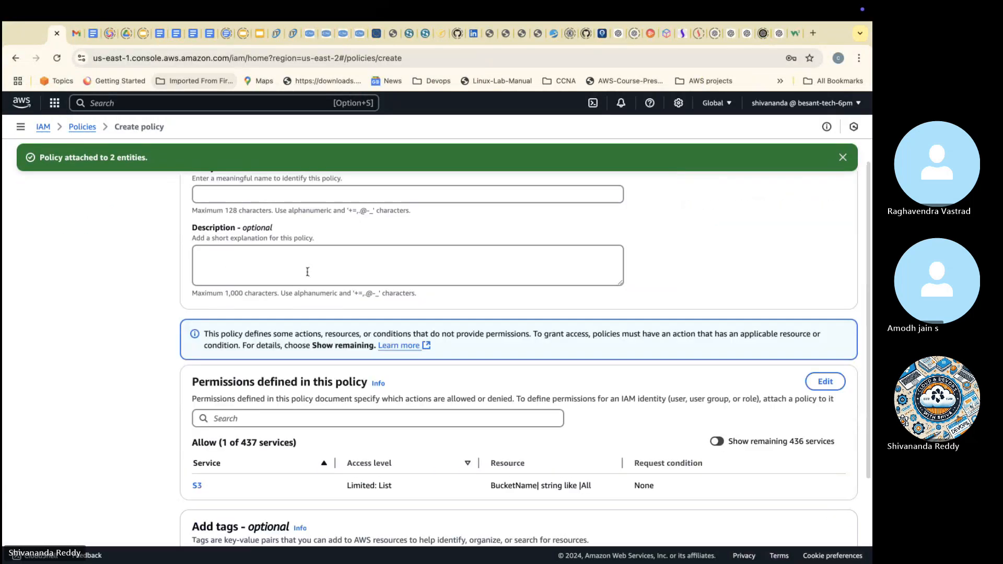
click(287, 201)
scroll(287, 202, up, 1)
text(s3)
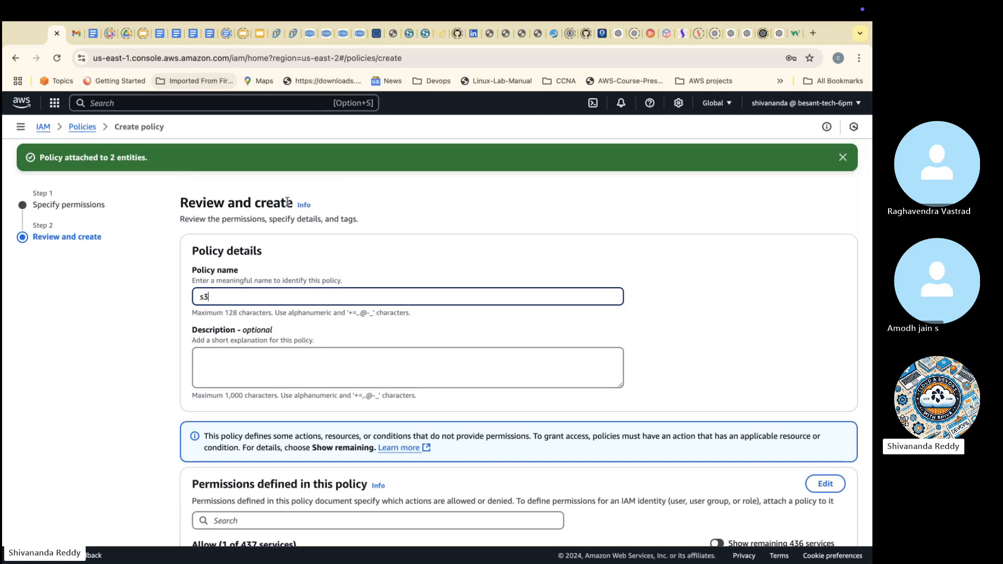
text(_custom_je)
Step: Copy the policy name into the description as well and create the s3_custom_je policy
key(super+a)
key(super+c)
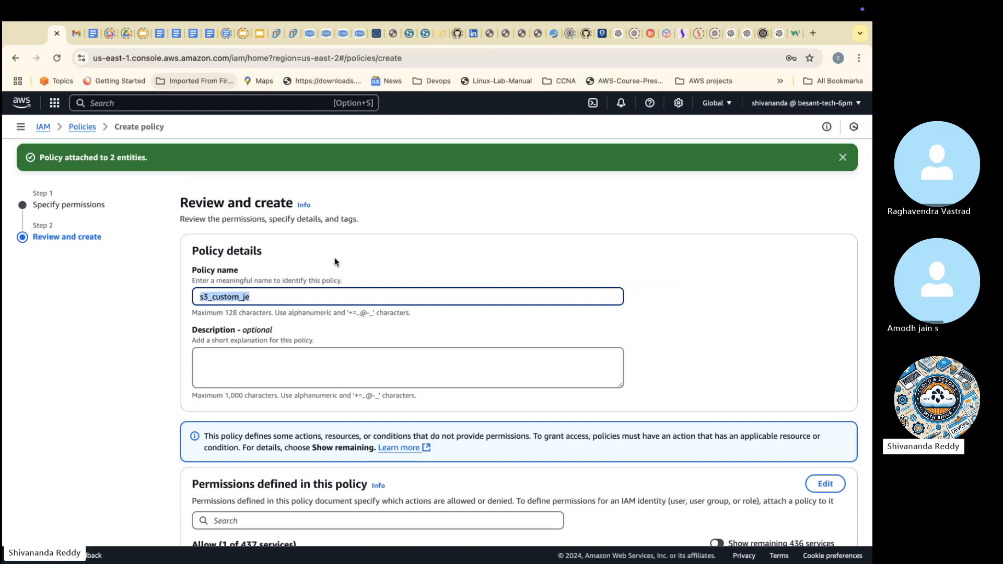
click(283, 355)
key(super+v)
scroll(283, 354, down, 5)
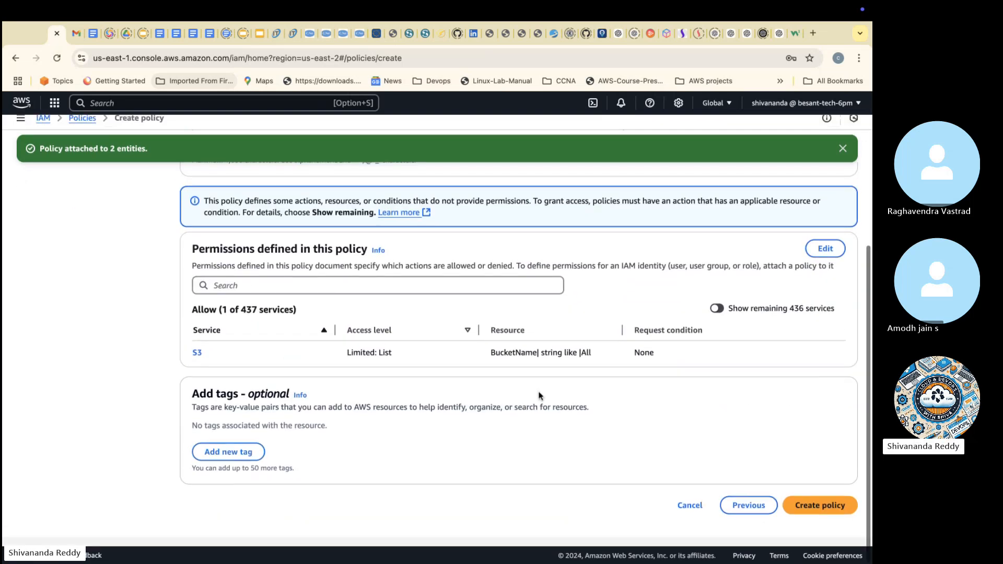
click(831, 514)
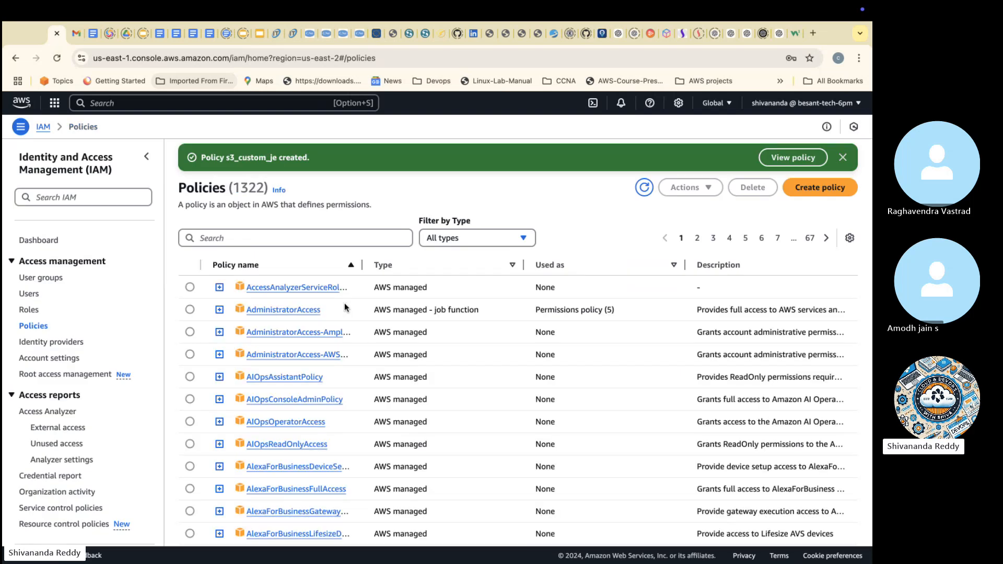
Step: Find the s3_custom_je policy in the policy list, select it and start attaching it to IAM entities
click(355, 241)
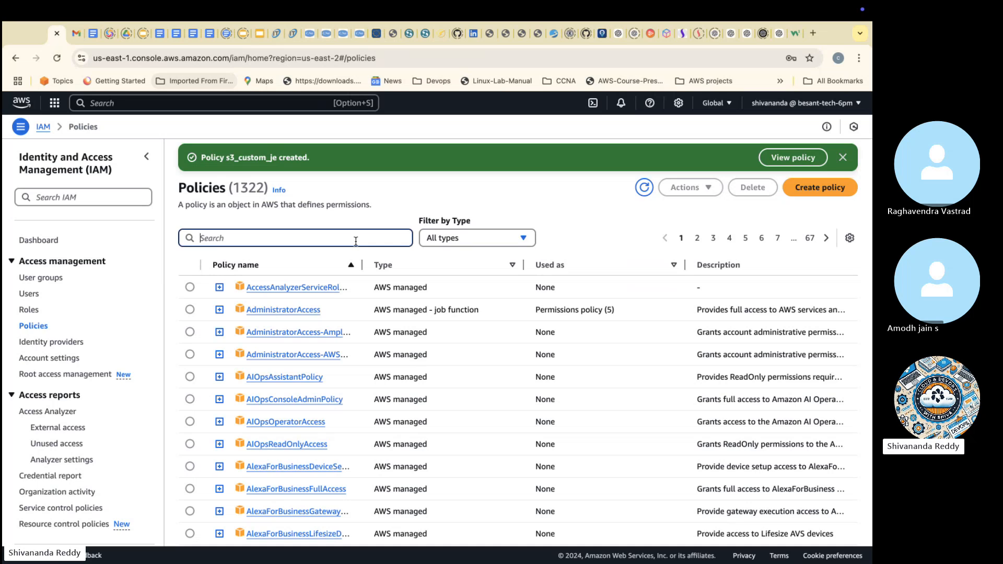
key(ctrl+v)
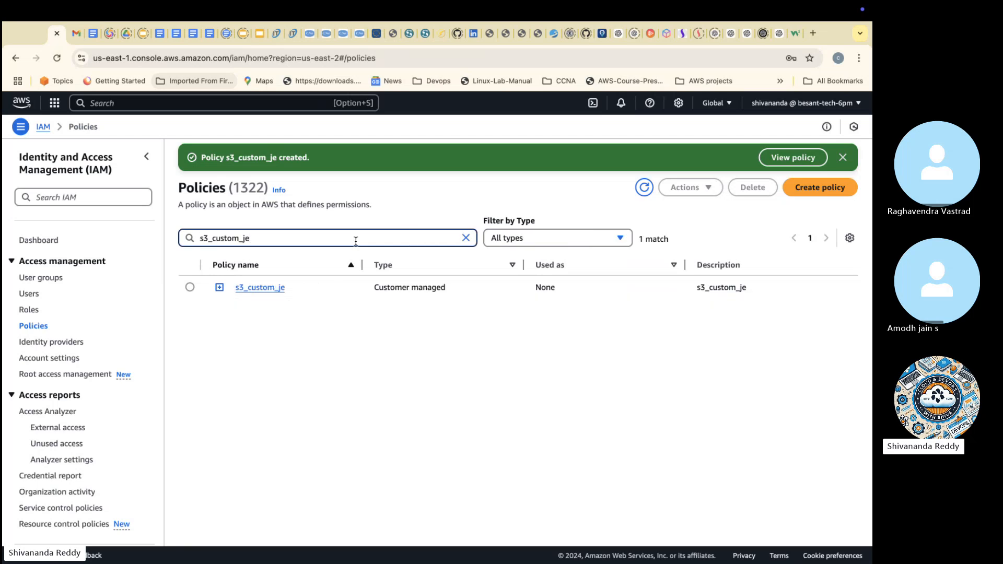
click(190, 286)
click(718, 186)
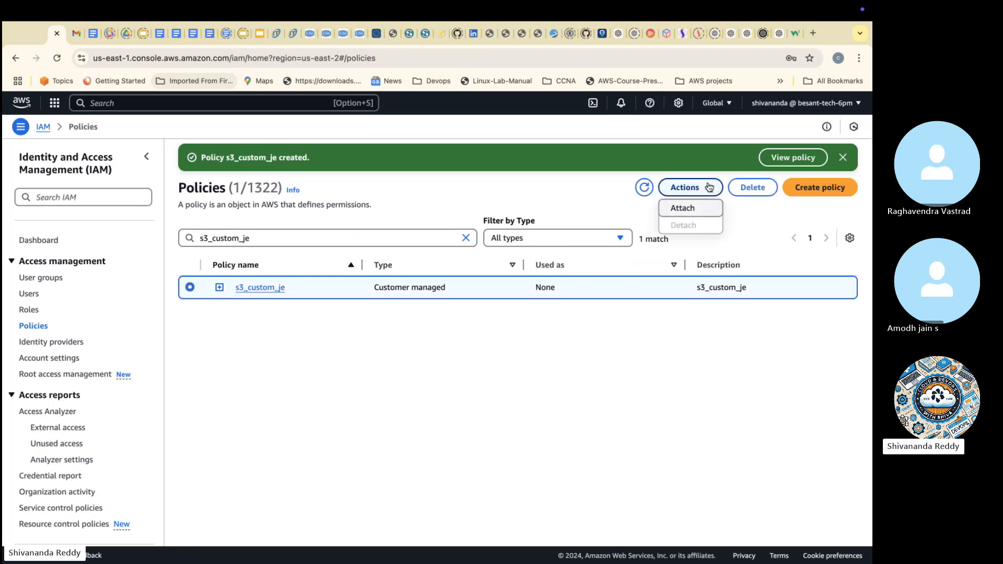
click(680, 208)
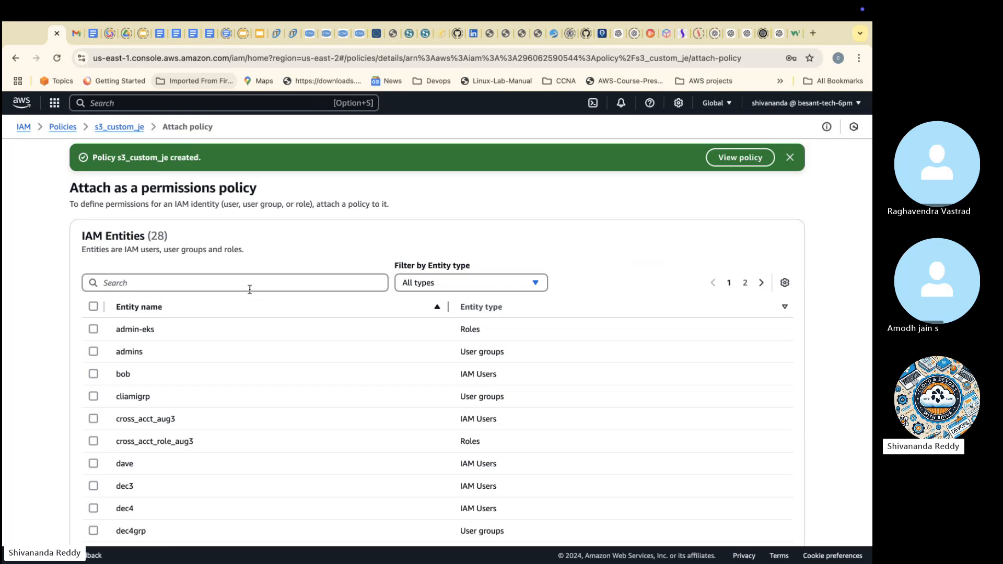
Step: Attach the policy to the developers group and the IAM users listed directly below ec2_s3_full_access_role and cross_acct_role_aug3
scroll(127, 442, down, 2)
scroll(128, 444, down, 4)
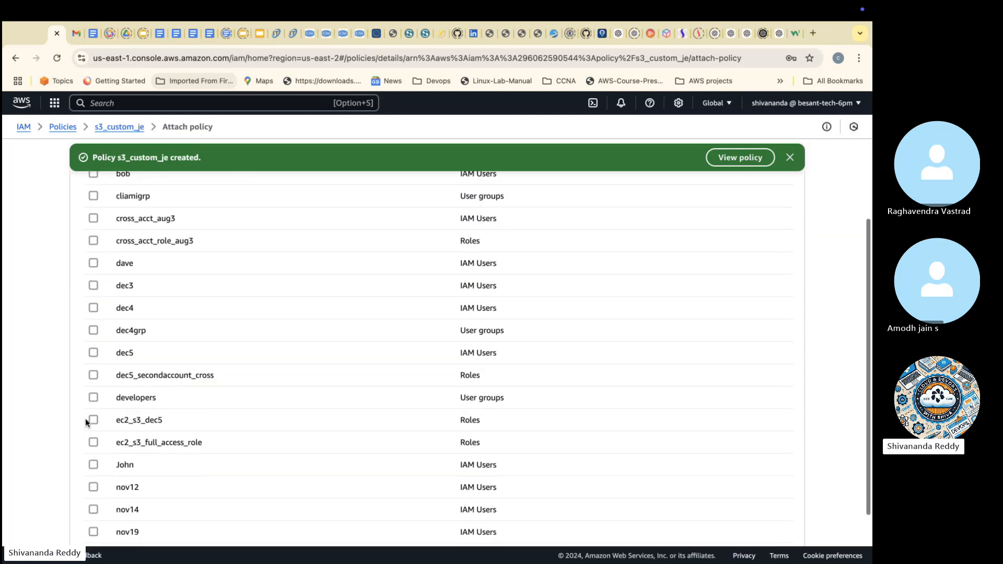
click(93, 398)
click(93, 464)
scroll(103, 520, down, 3)
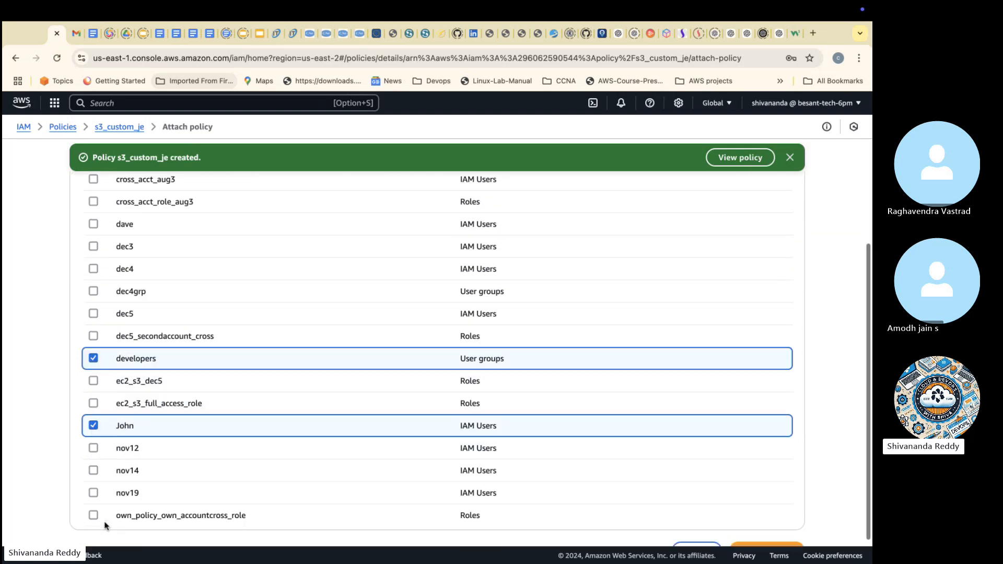
scroll(103, 480, up, 3)
scroll(103, 470, up, 1)
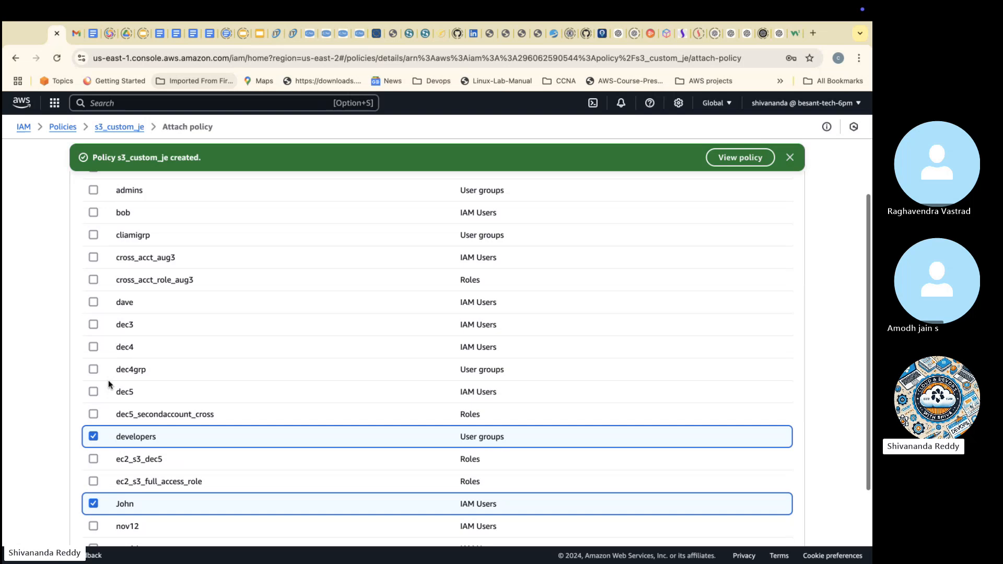
click(94, 304)
scroll(495, 434, down, 4)
click(780, 513)
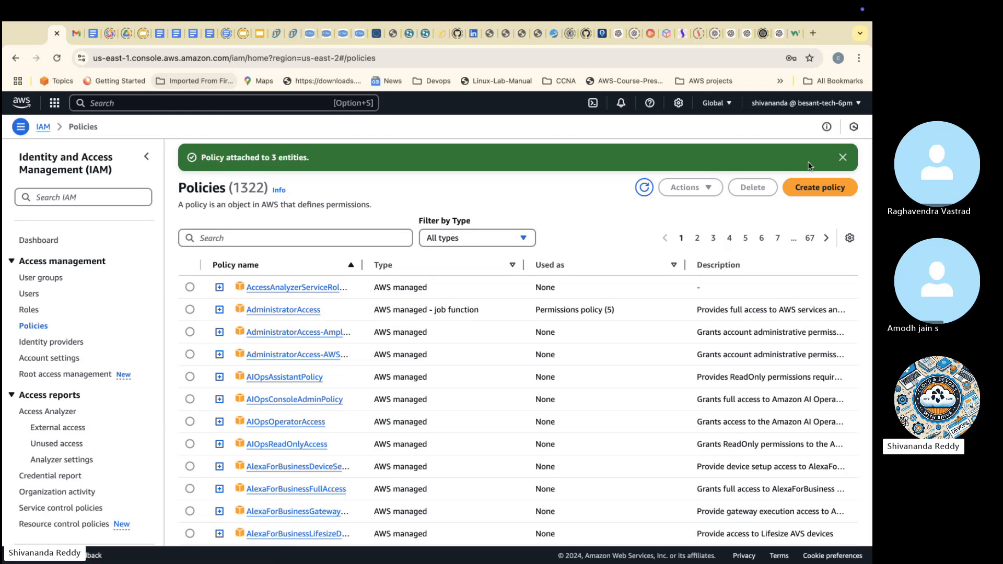
Step: Start a new policy in the JSON editor and choose IAM as the service for Statement1's actions
click(811, 187)
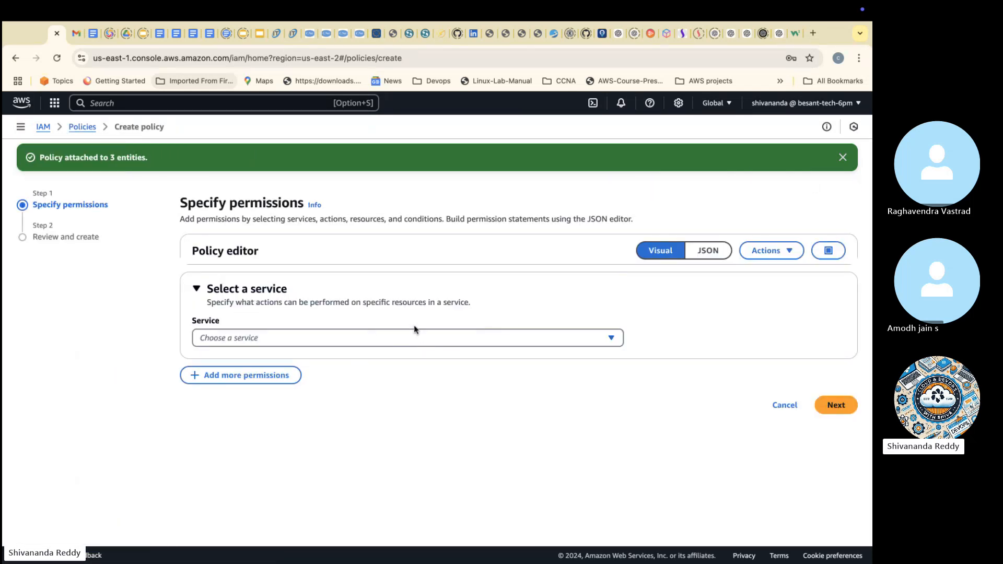
click(718, 258)
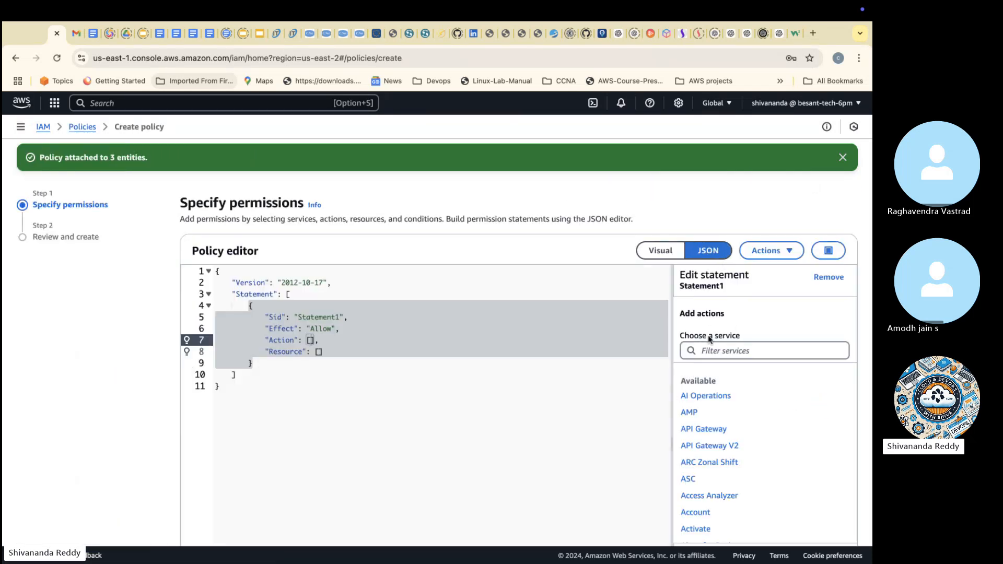
click(715, 351)
text(i)
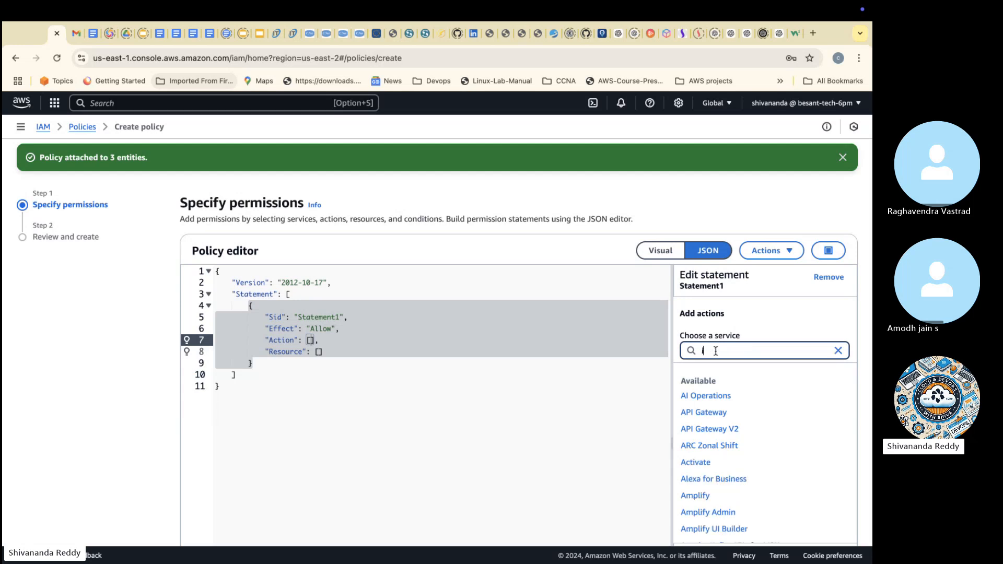
text(am)
click(684, 394)
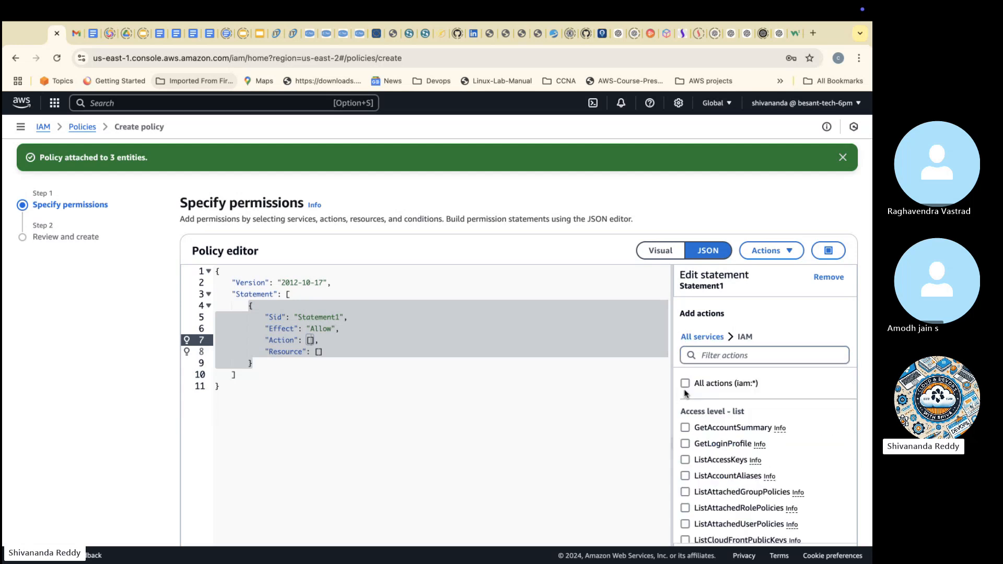
Step: Add the IAM list actions ListGroups and ListMFADevices to Statement1
scroll(741, 449, down, 1)
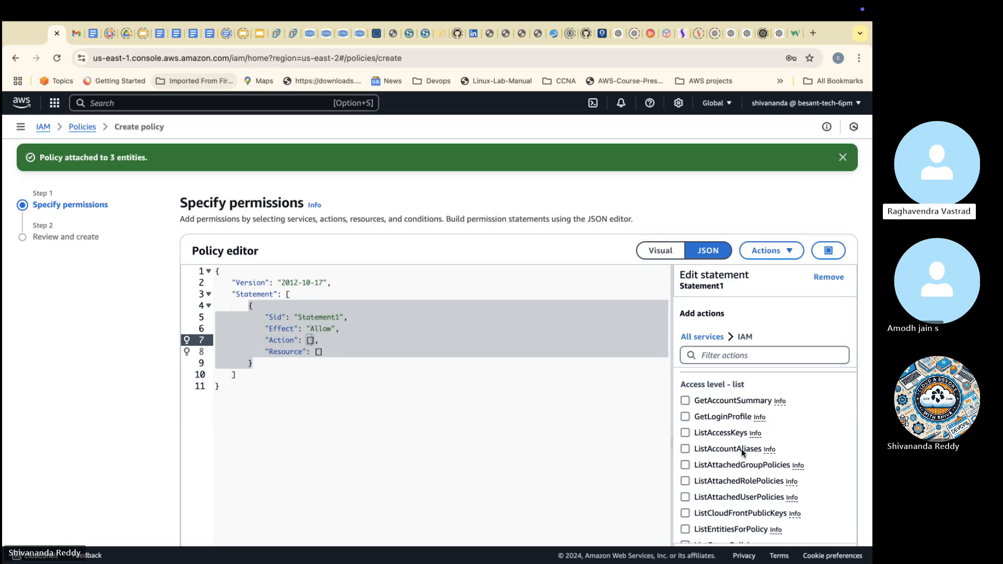
scroll(748, 434, down, 2)
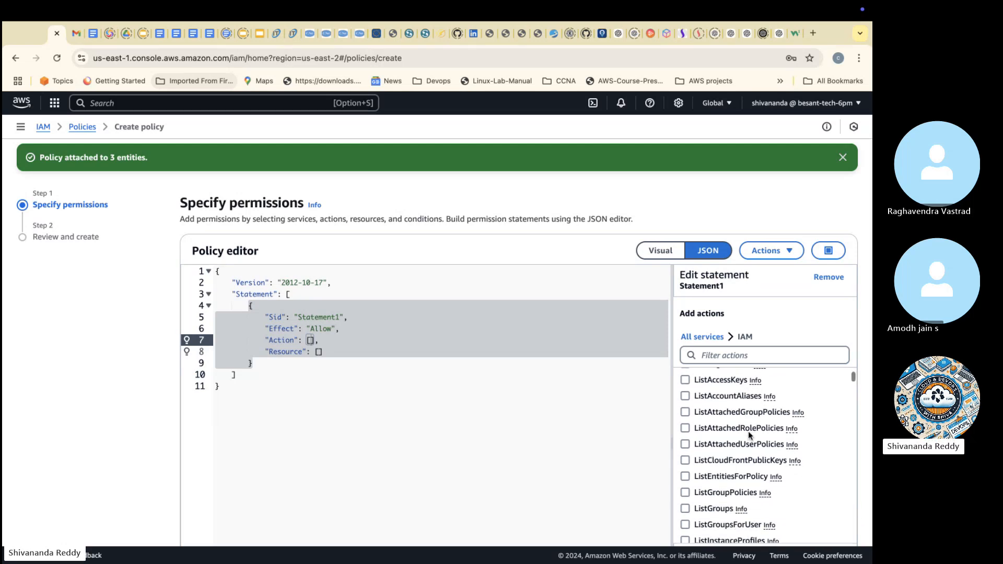
scroll(748, 431, down, 3)
click(685, 433)
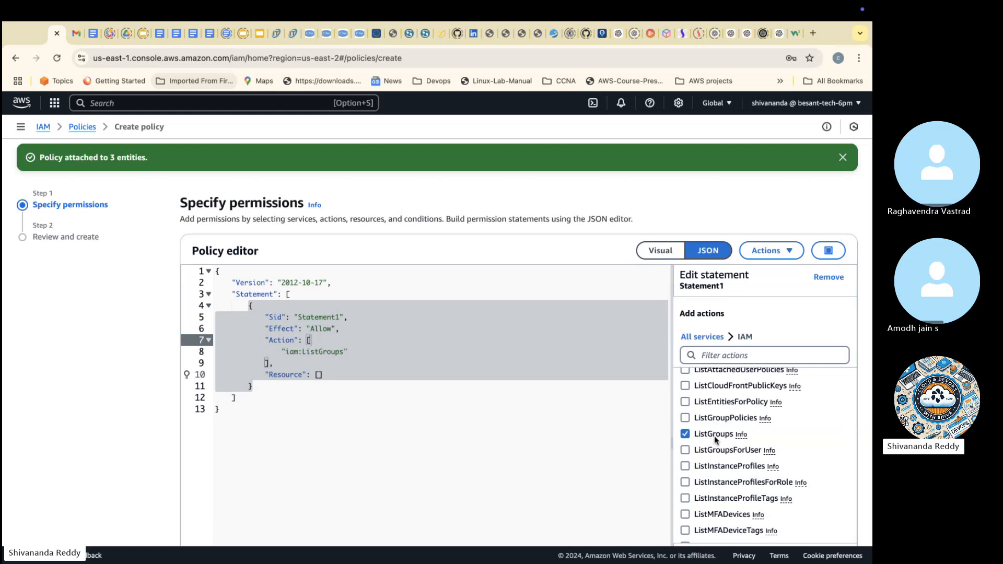
scroll(713, 436, down, 1)
click(685, 487)
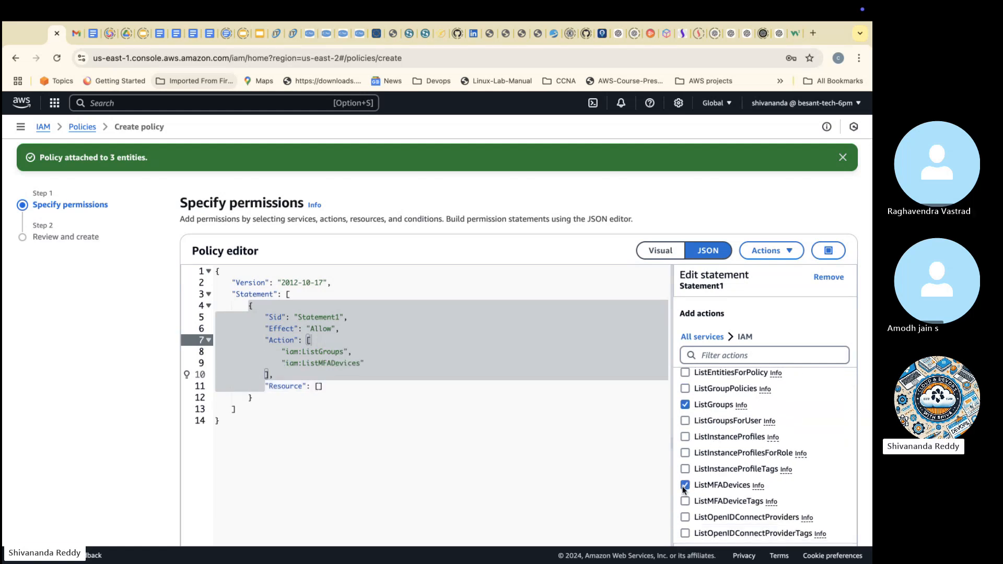
Step: Add the IAM list actions ListPolicies, ListRoles and ListUsers to Statement1
scroll(684, 491, down, 2)
click(684, 498)
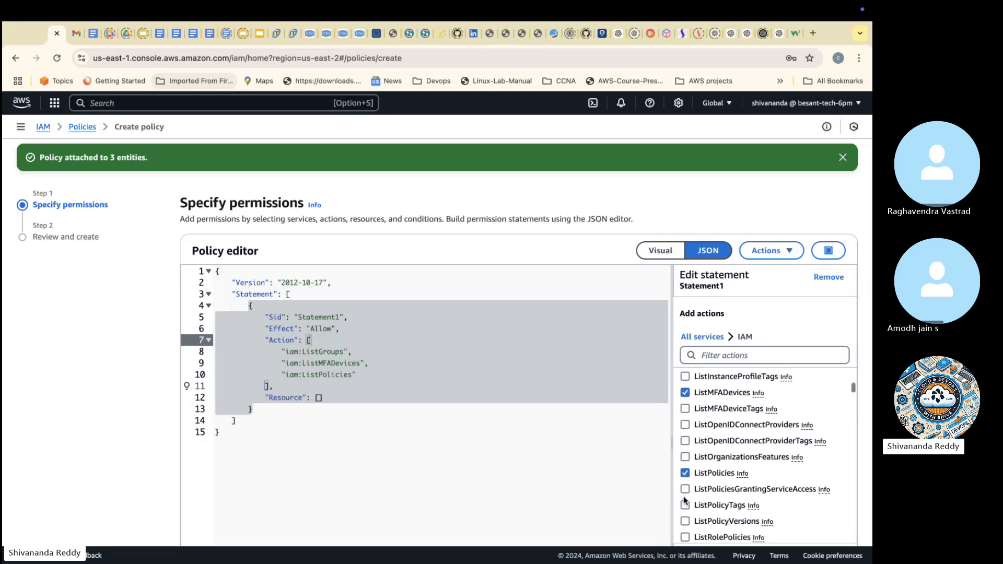
scroll(684, 497, down, 2)
click(685, 512)
scroll(685, 511, down, 5)
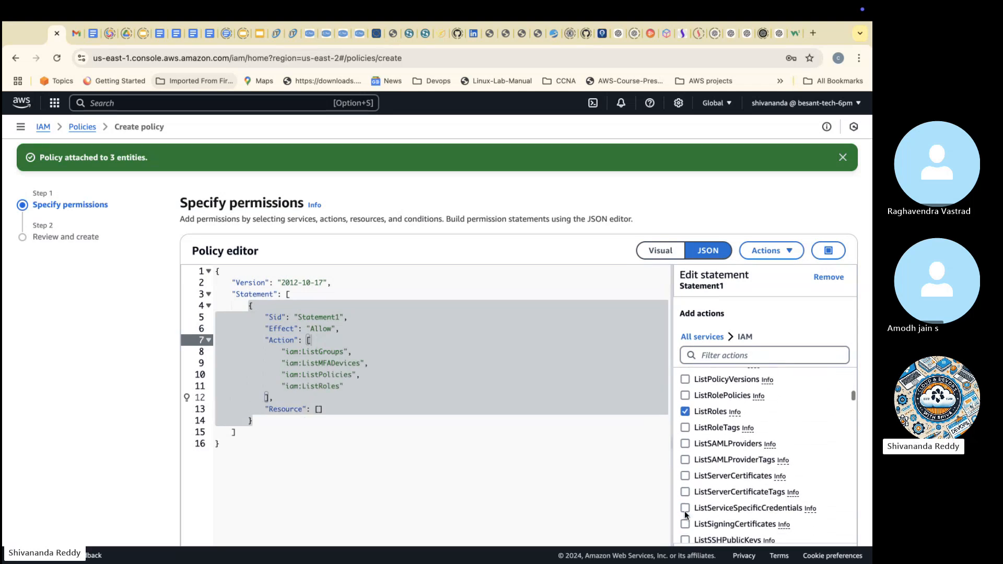
click(685, 511)
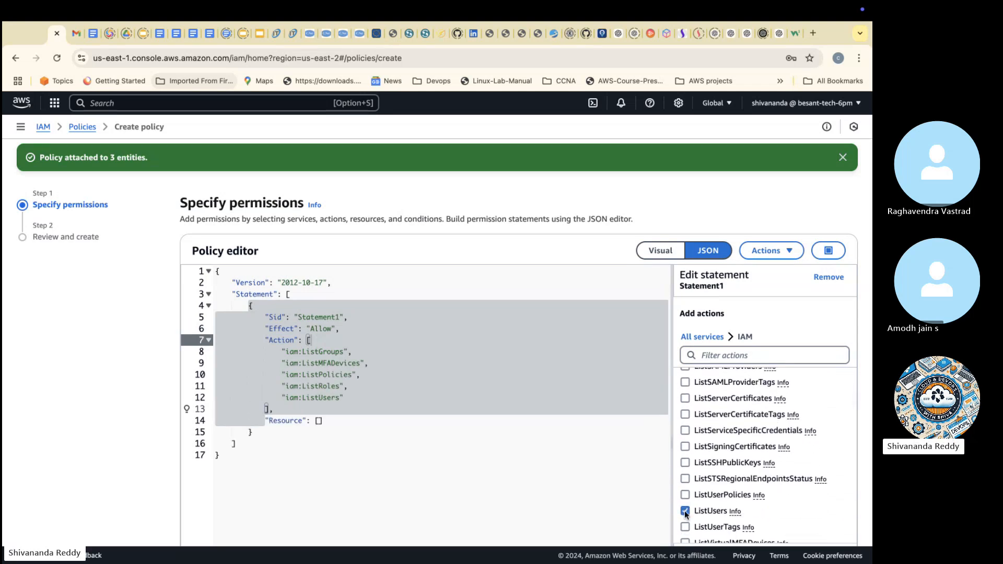
scroll(684, 510, down, 5)
scroll(685, 510, up, 4)
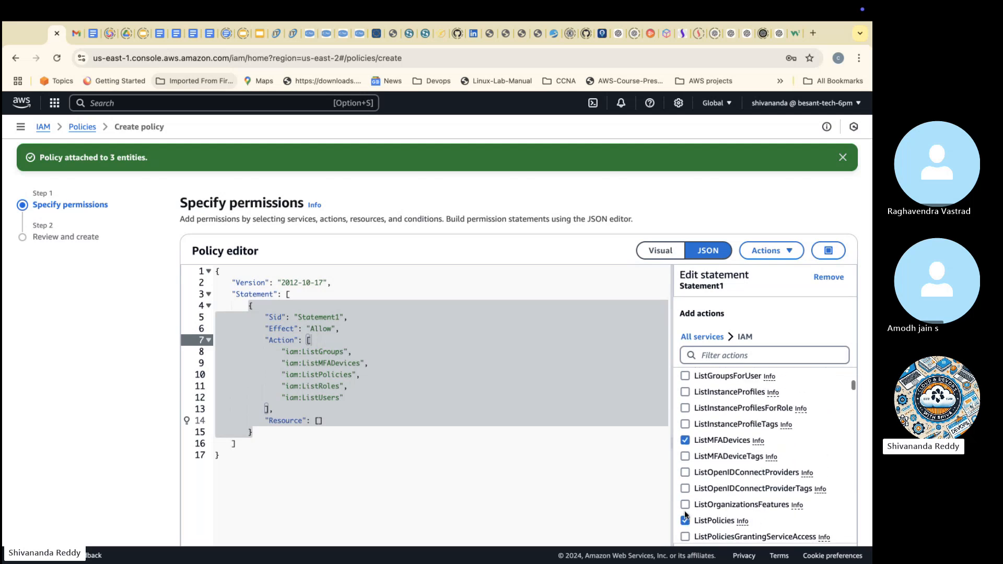
Step: Clear the service filter and start adding an IAM resource of type user to Statement1
click(452, 409)
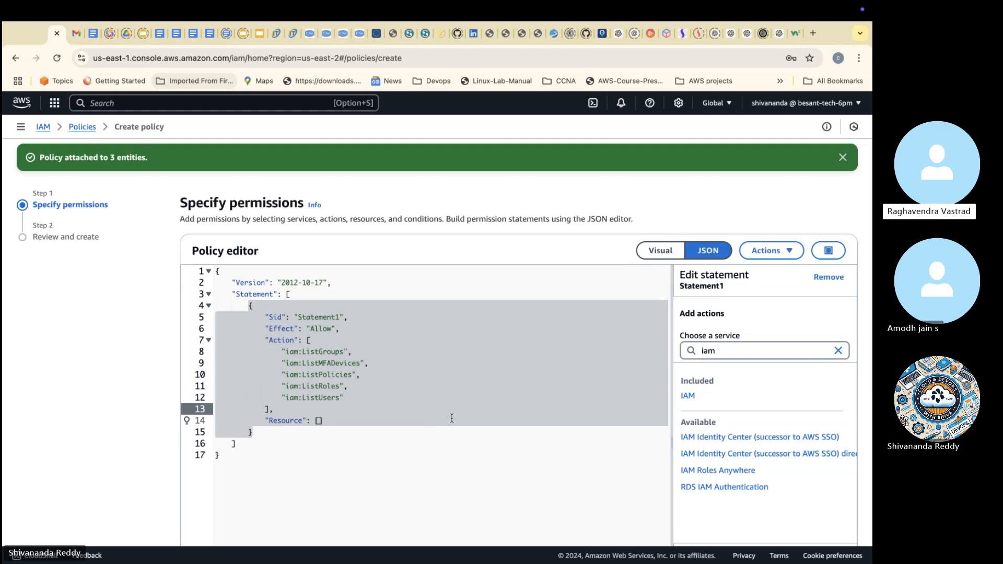
click(838, 350)
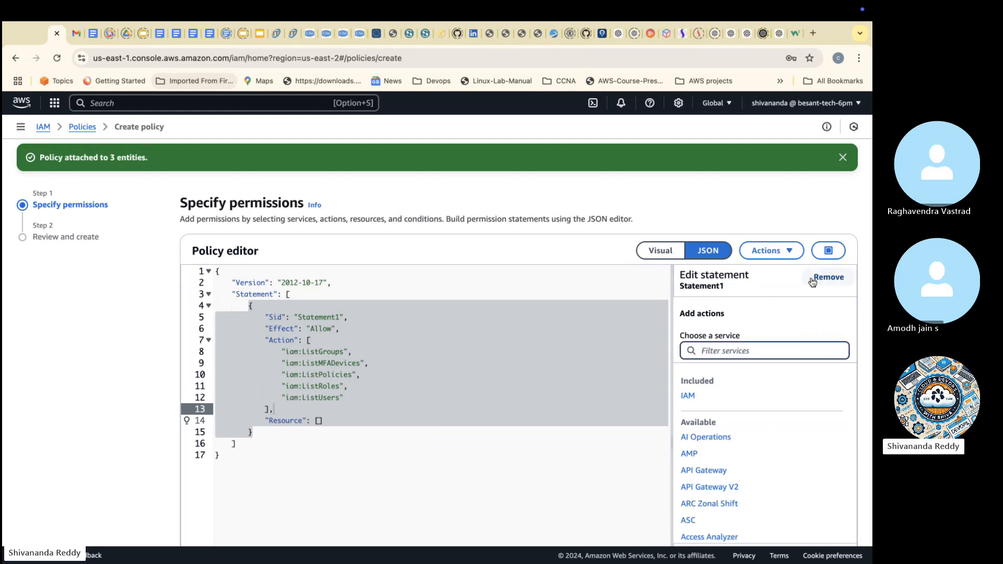
click(813, 280)
click(508, 451)
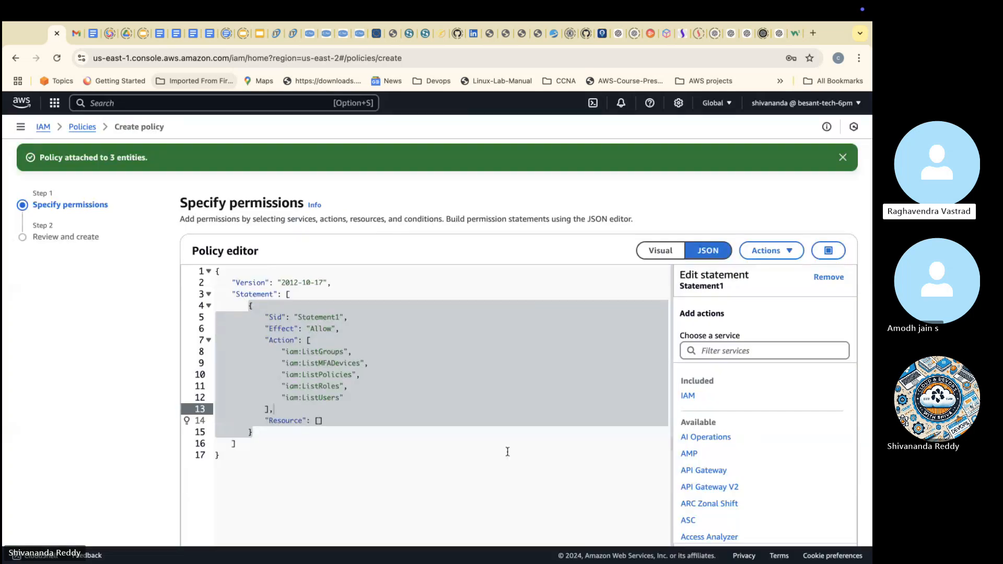
scroll(736, 462, down, 15)
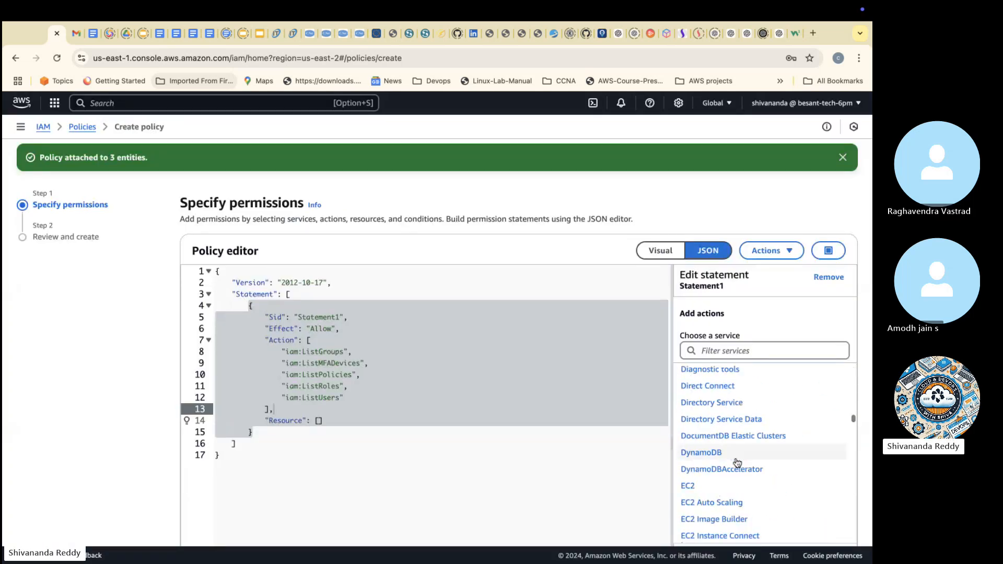
scroll(737, 462, down, 20)
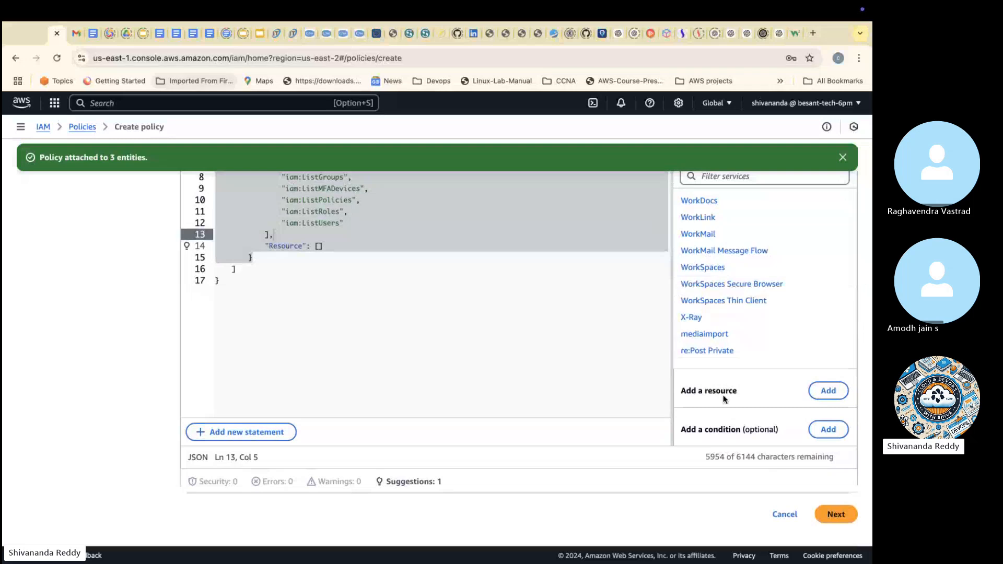
click(829, 391)
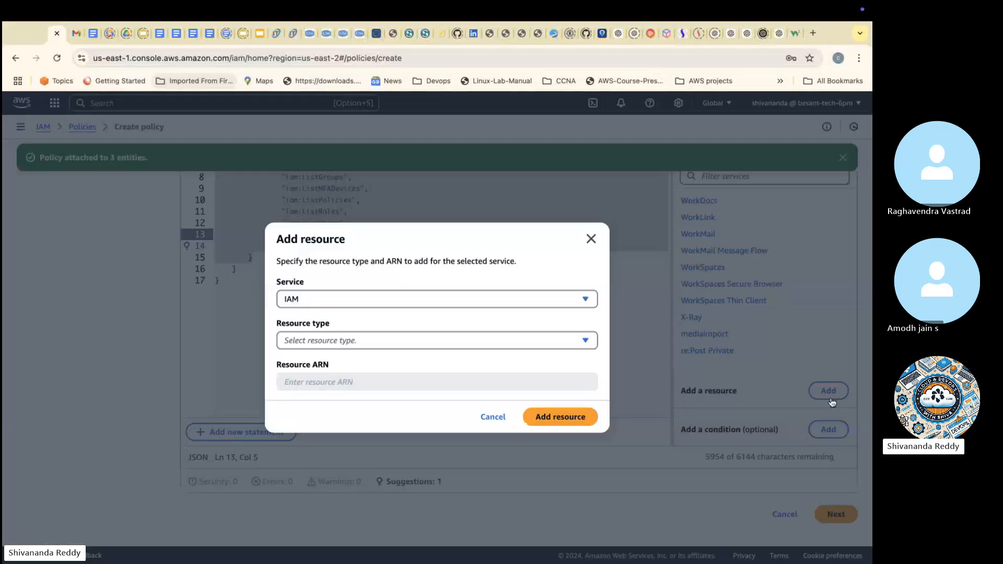
click(348, 341)
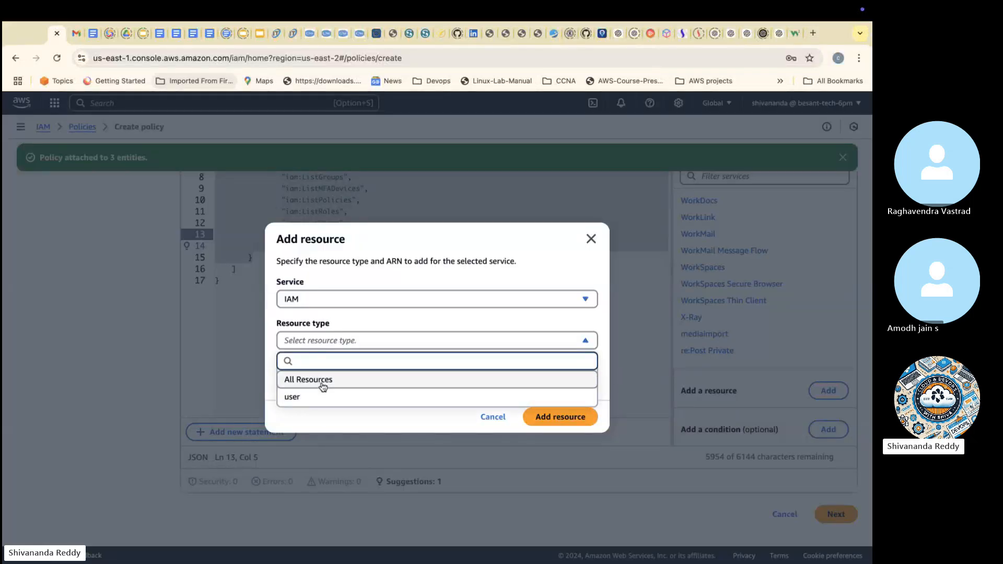
click(312, 398)
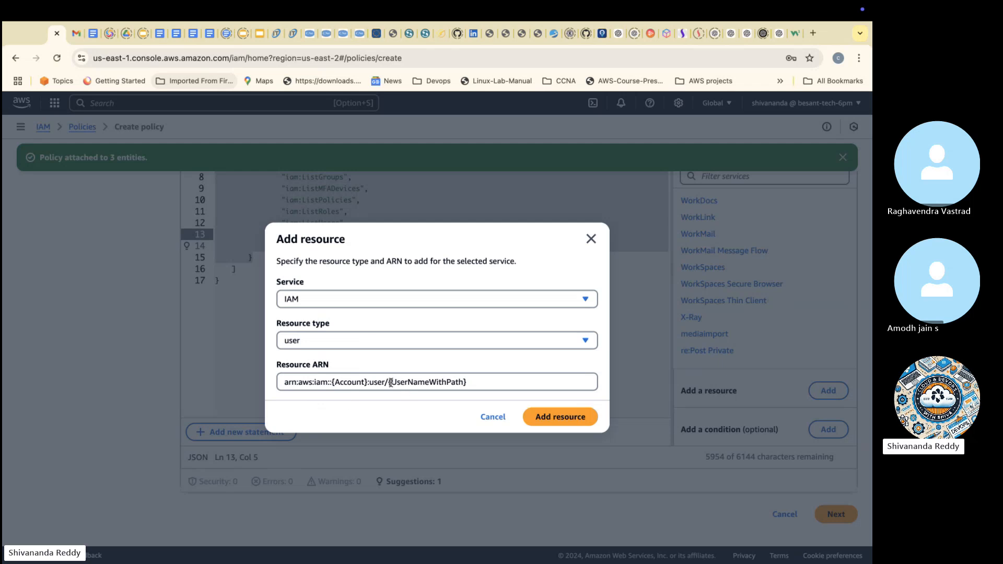
Step: Replace the ARN placeholders so it reads arn:aws:iam::*:user/* and add the user resource to Statement1
drag(390, 383, 470, 389)
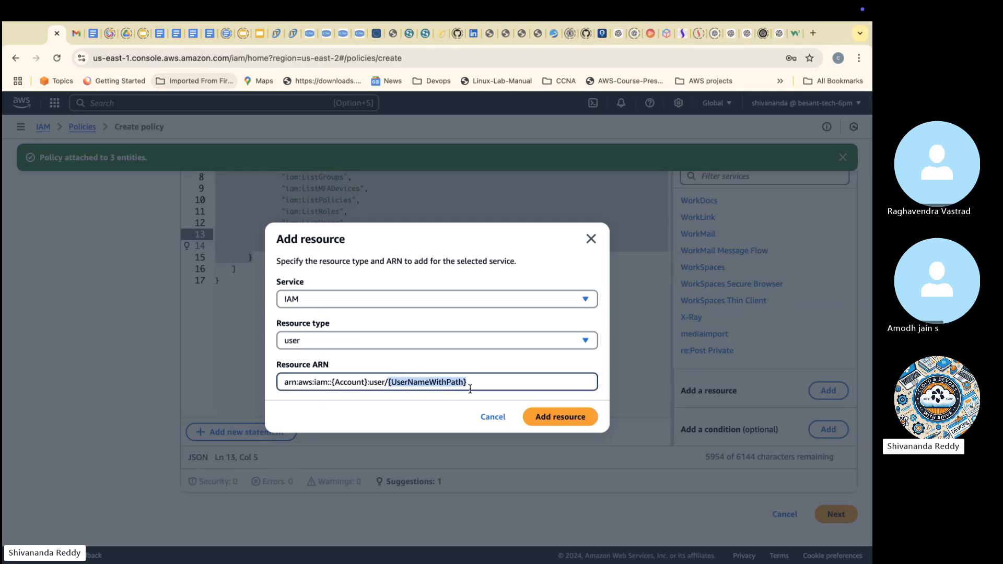
key(BackSpace)
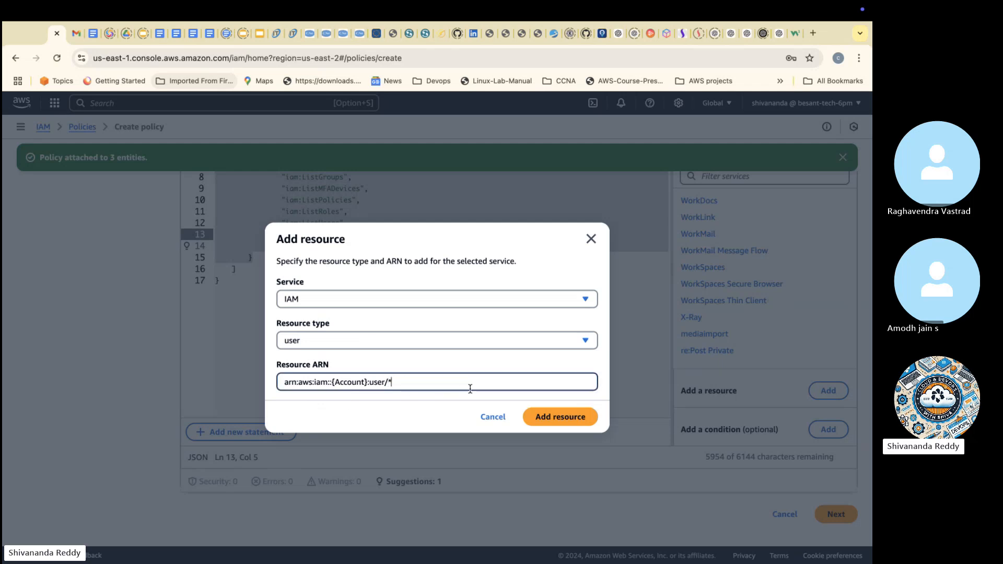
click(585, 417)
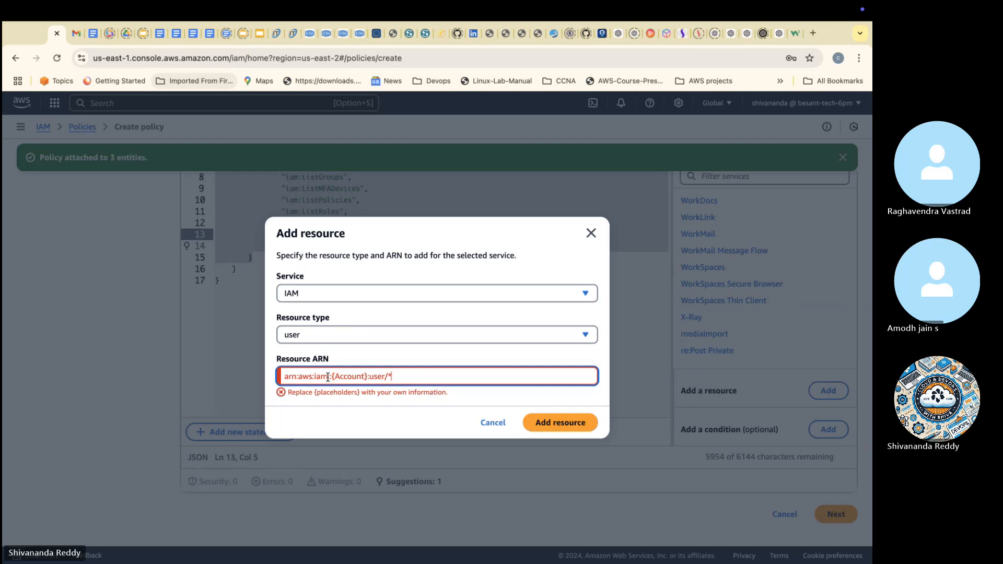
drag(330, 381, 364, 381)
click(351, 376)
double_click(351, 377)
key(BackSpace)
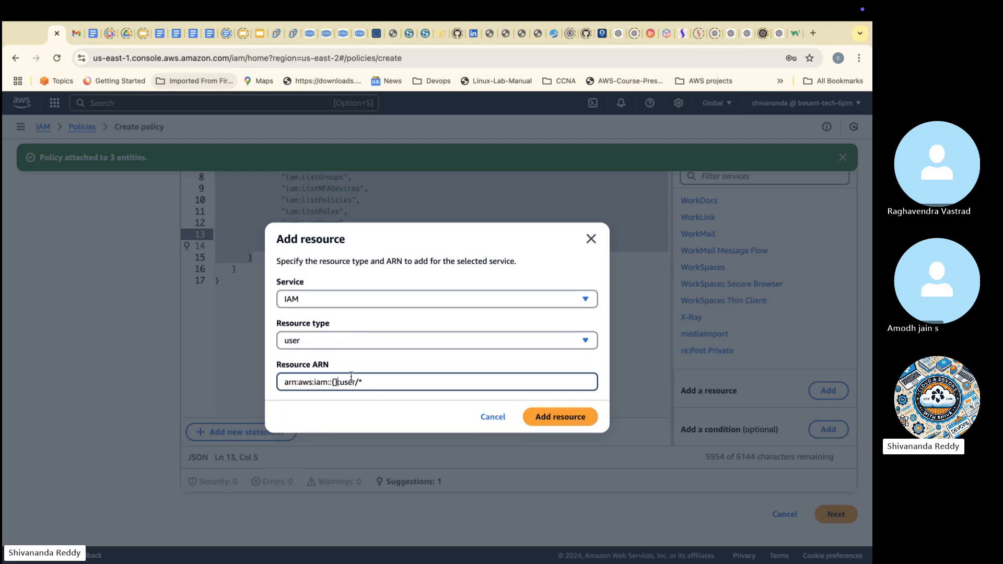
key(BackSpace)
key(Delete)
text(*)
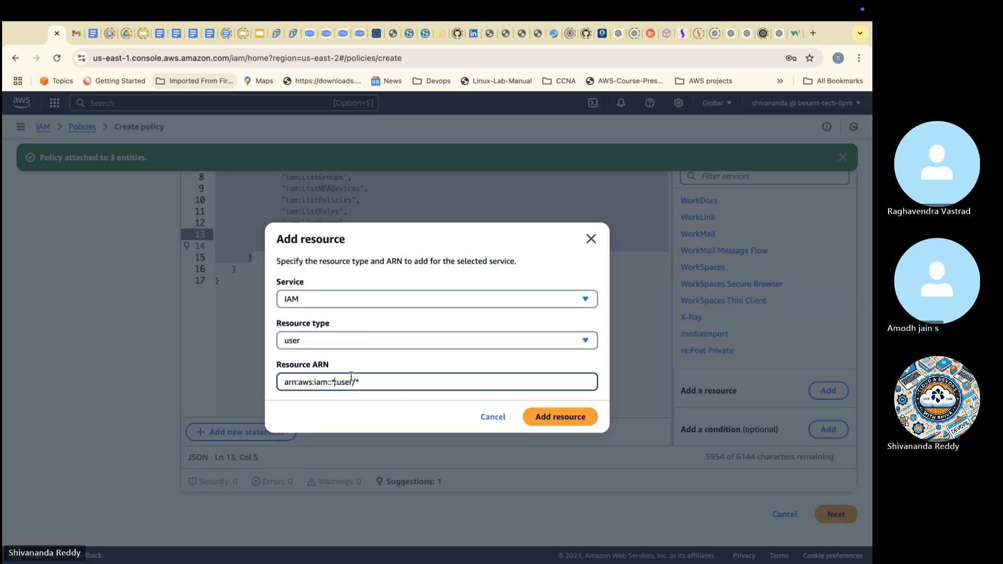
click(534, 418)
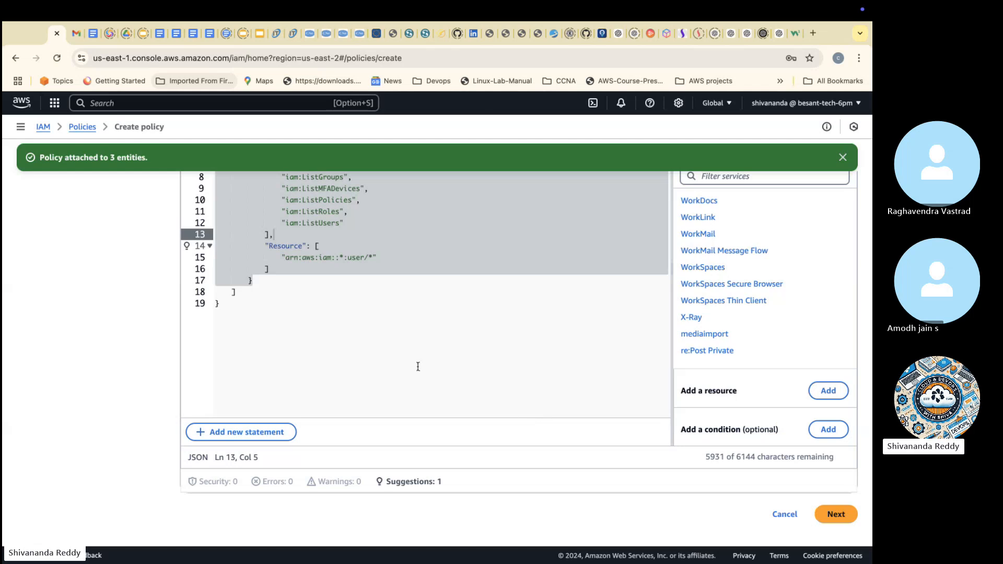
scroll(423, 366, up, 2)
scroll(424, 366, down, 3)
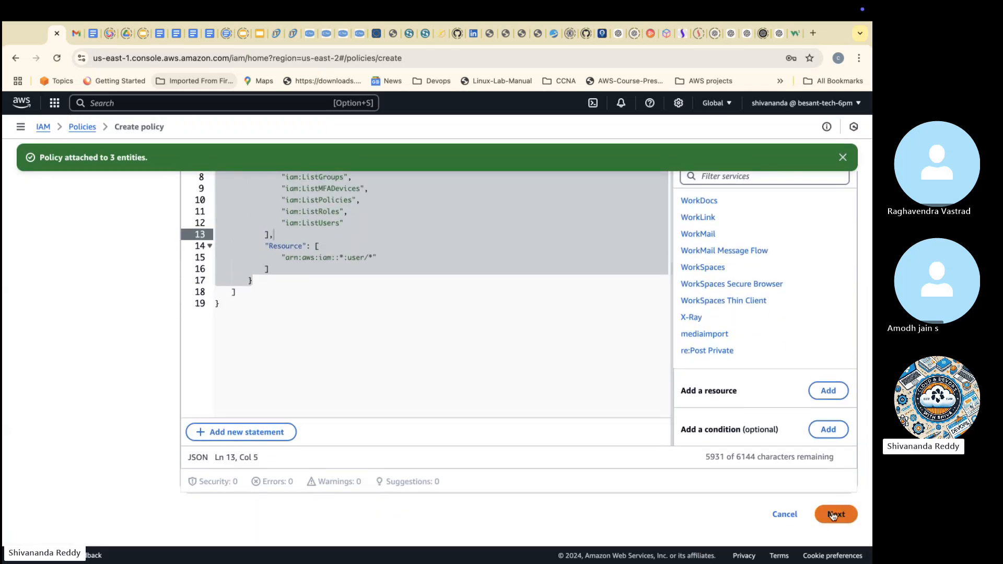
Step: Proceed to the policy review and name the policy iam_user_policy
click(833, 512)
scroll(788, 468, down, 2)
click(444, 199)
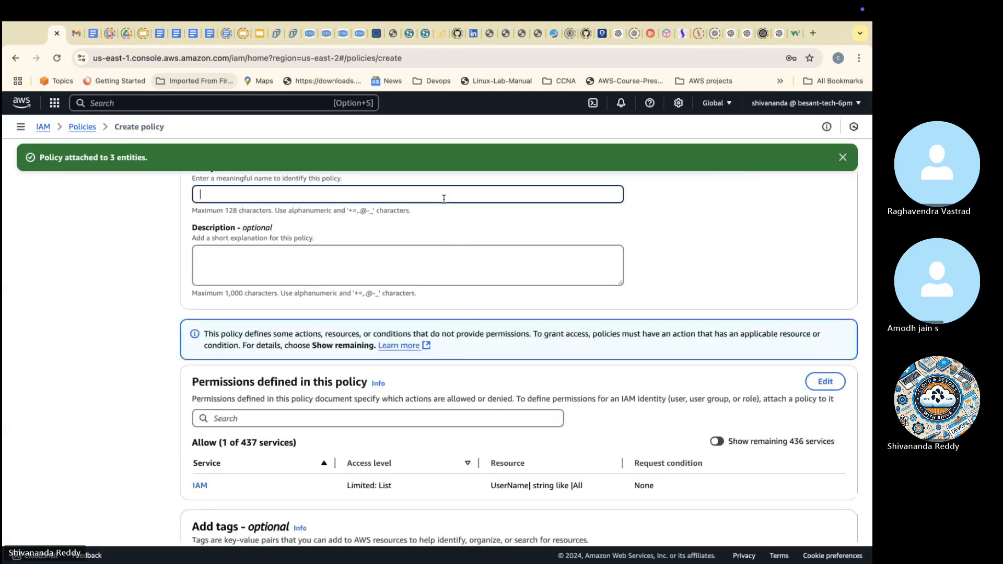
text(iam_user)
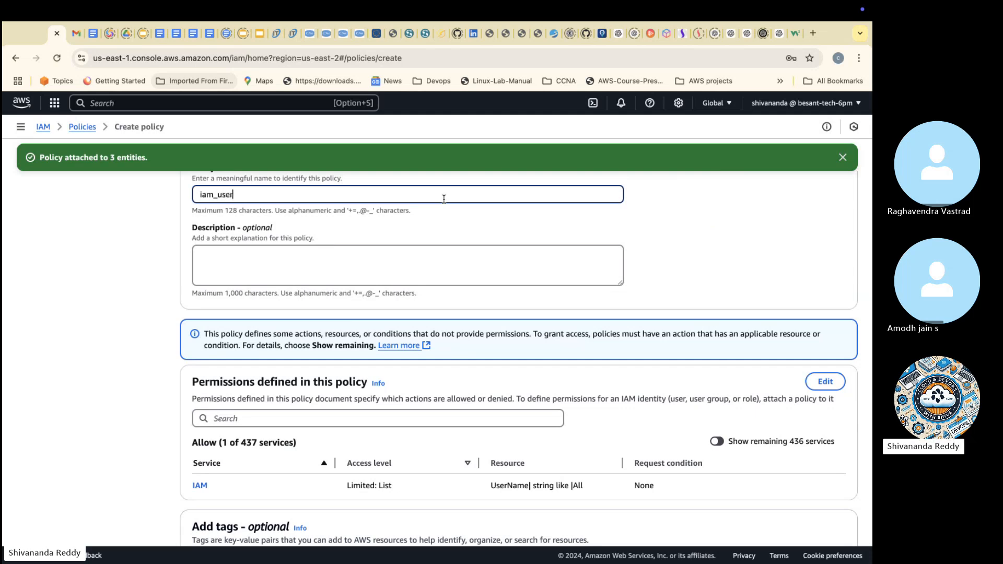
text(_policy)
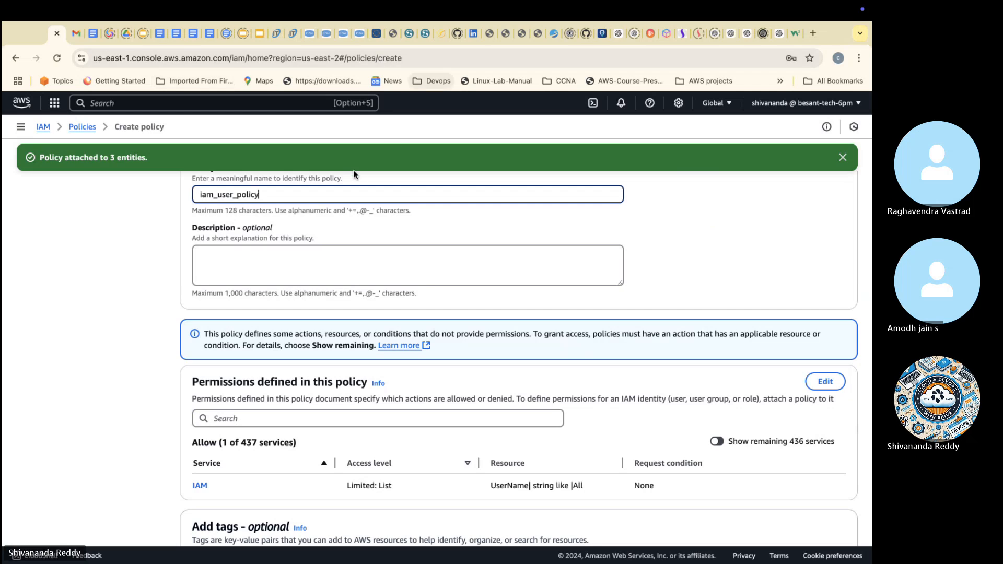
Step: Copy the policy name iam_user_policy into the description and create the policy
double_click(352, 194)
key(super+c)
click(349, 271)
key(super+v)
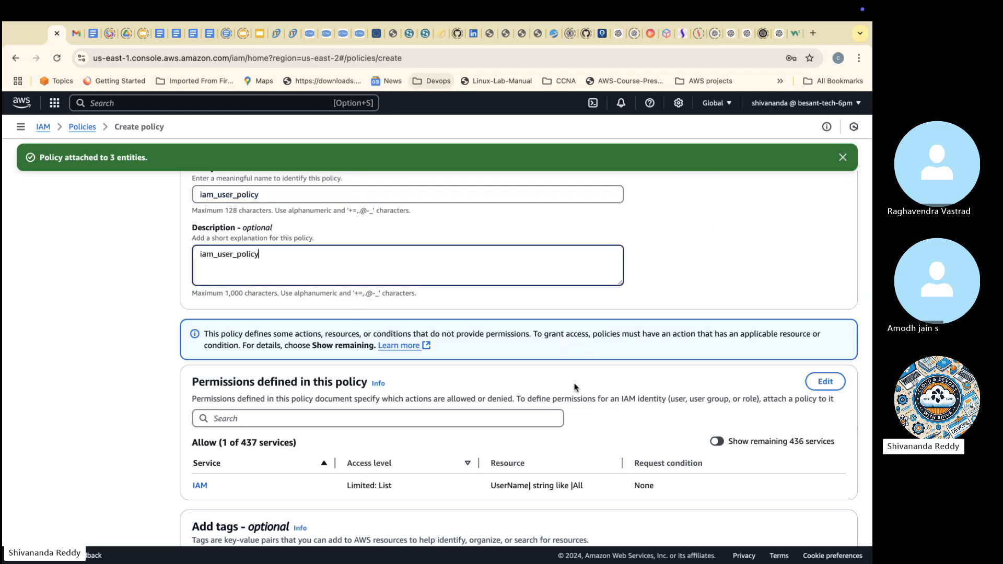
scroll(574, 386, down, 5)
click(827, 514)
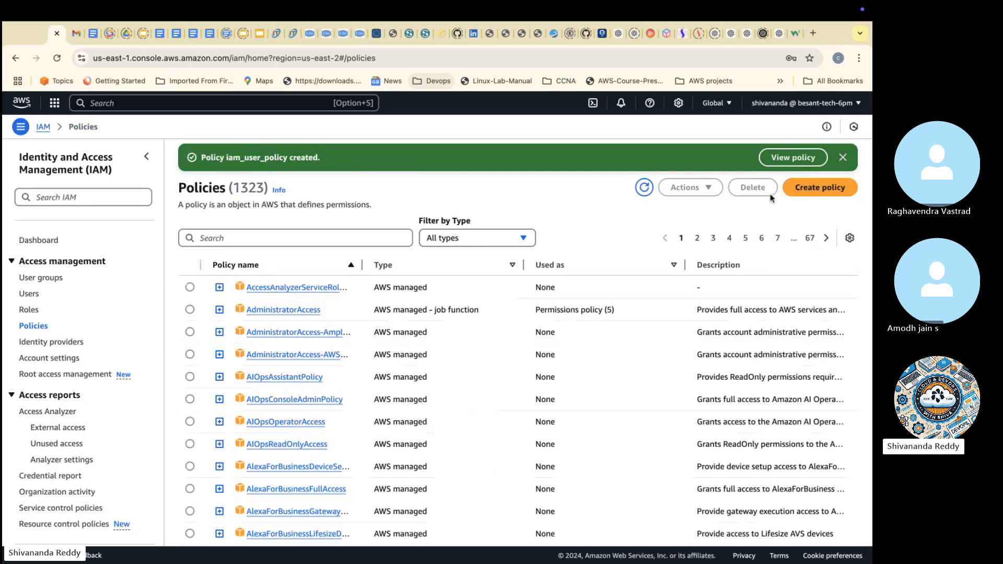
Step: Start creating another policy and switch its policy editor to JSON
click(790, 189)
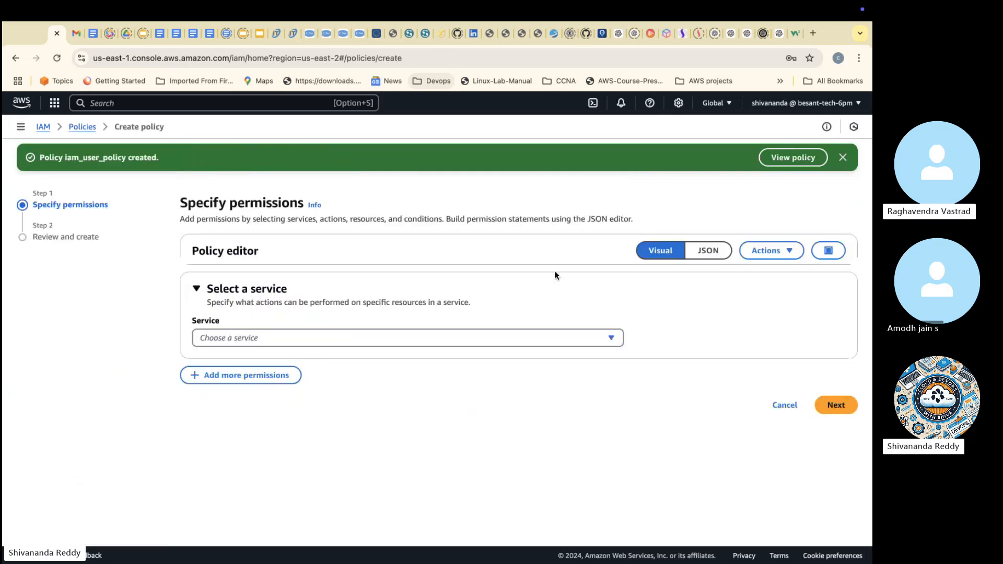
click(427, 337)
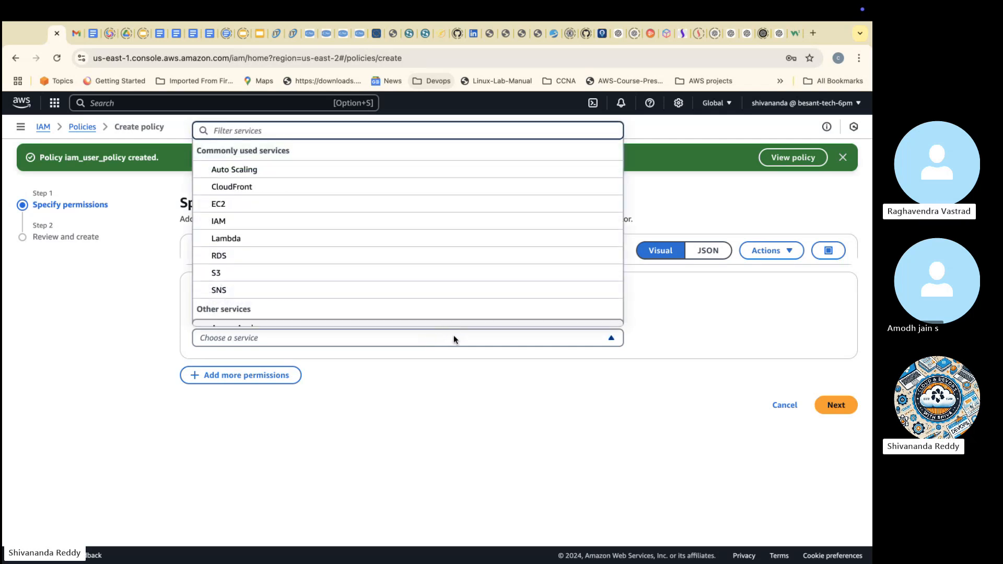
click(696, 328)
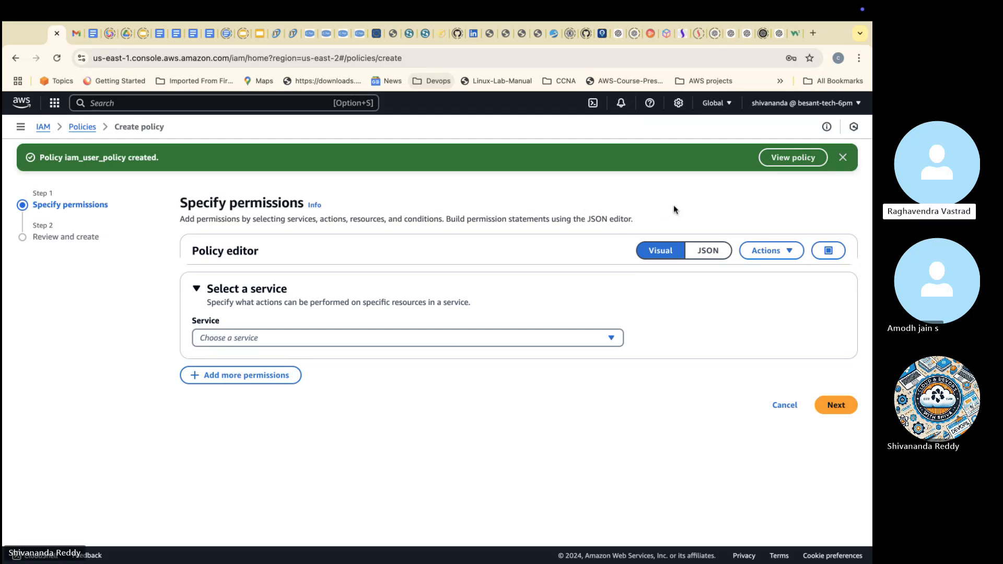
click(721, 252)
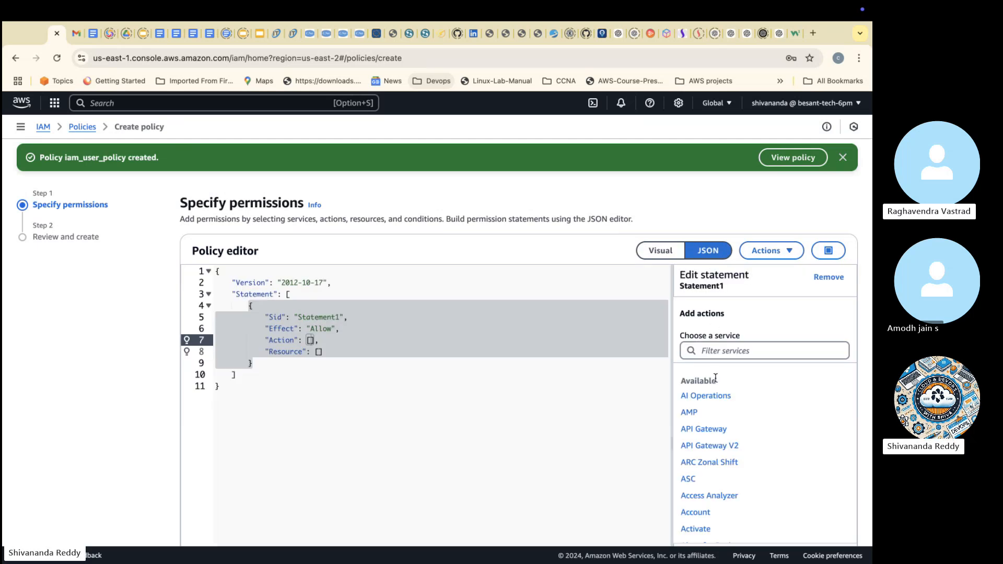
Step: Filter the services for sts and add all STS actions (sts:*) to Statement1
click(728, 349)
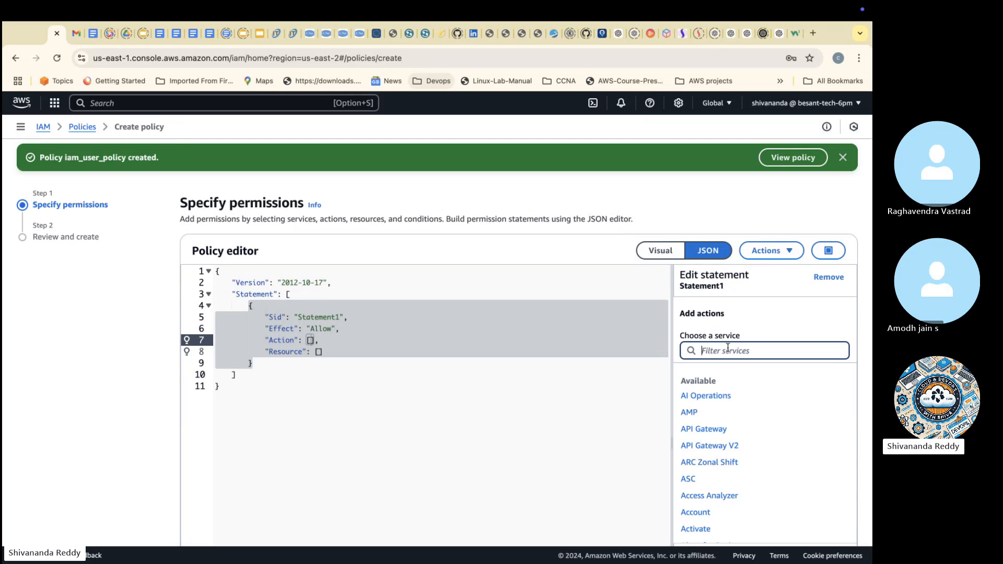
text(sts)
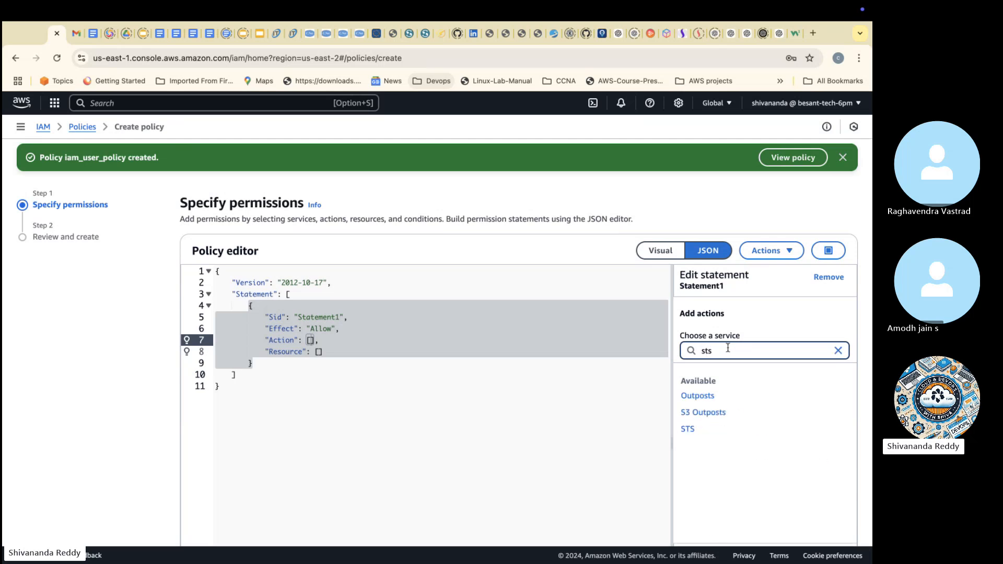
click(688, 430)
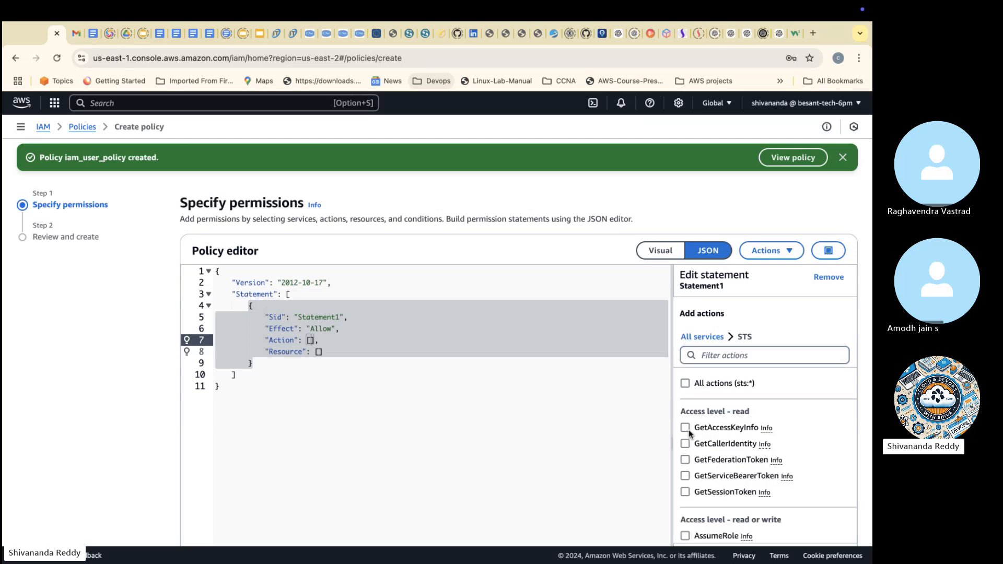
click(686, 384)
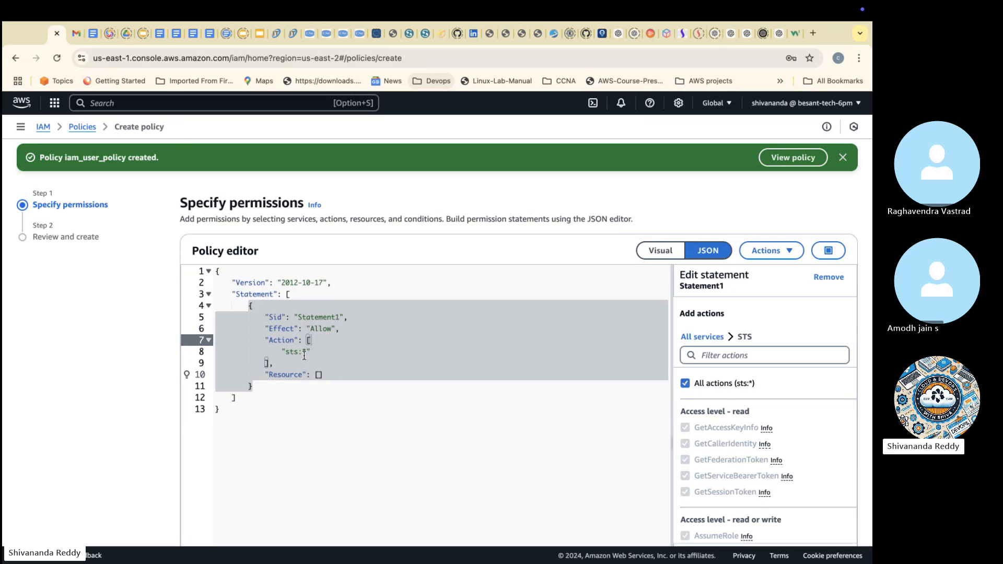
Step: Add an STS resource of type All Resources to Statement1
scroll(680, 365, down, 6)
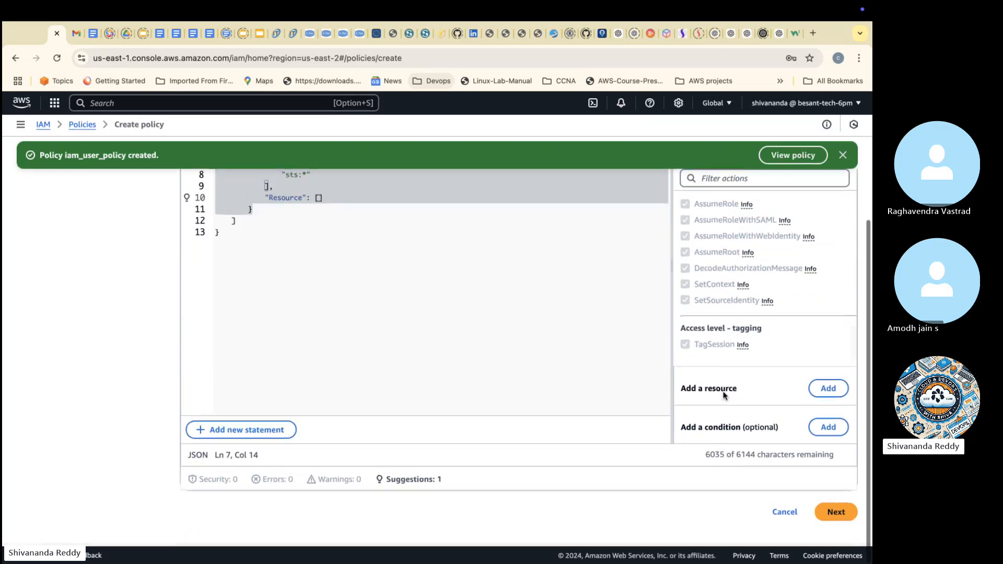
click(830, 389)
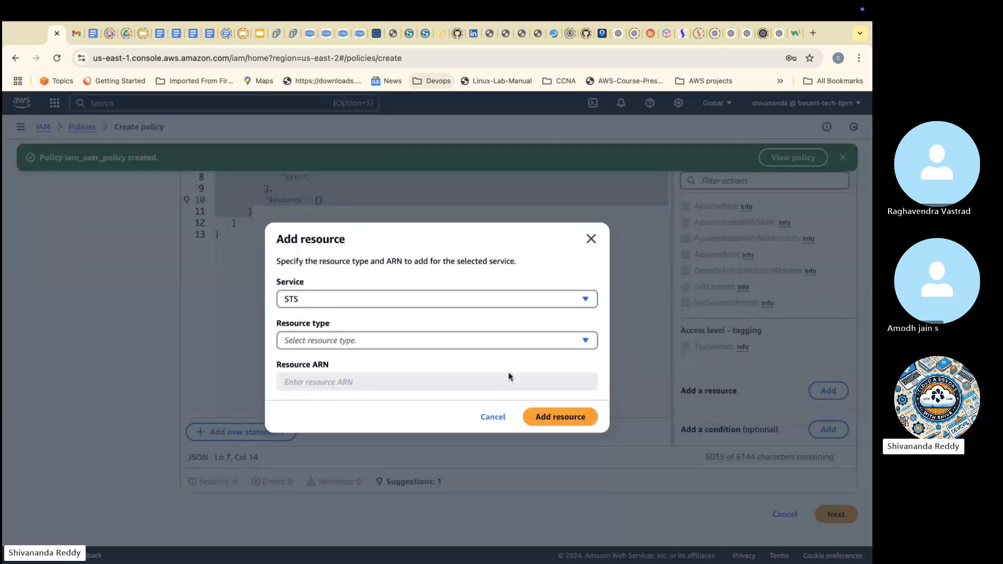
click(473, 346)
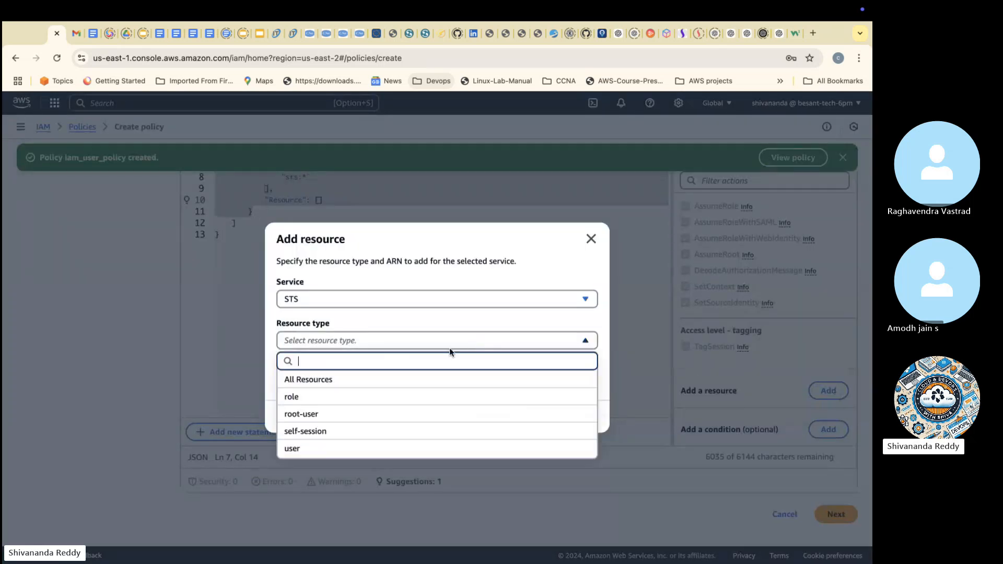
click(381, 386)
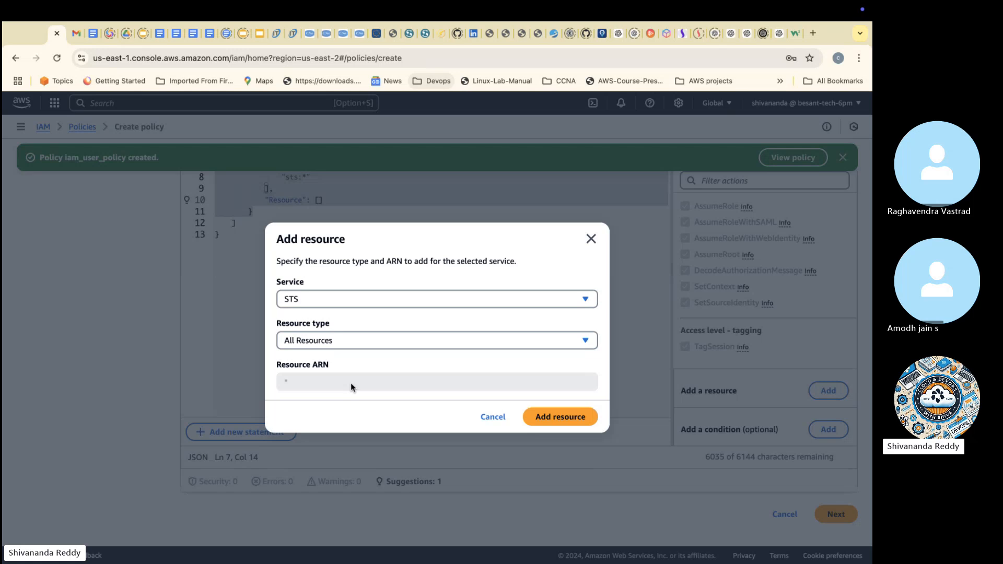
click(575, 417)
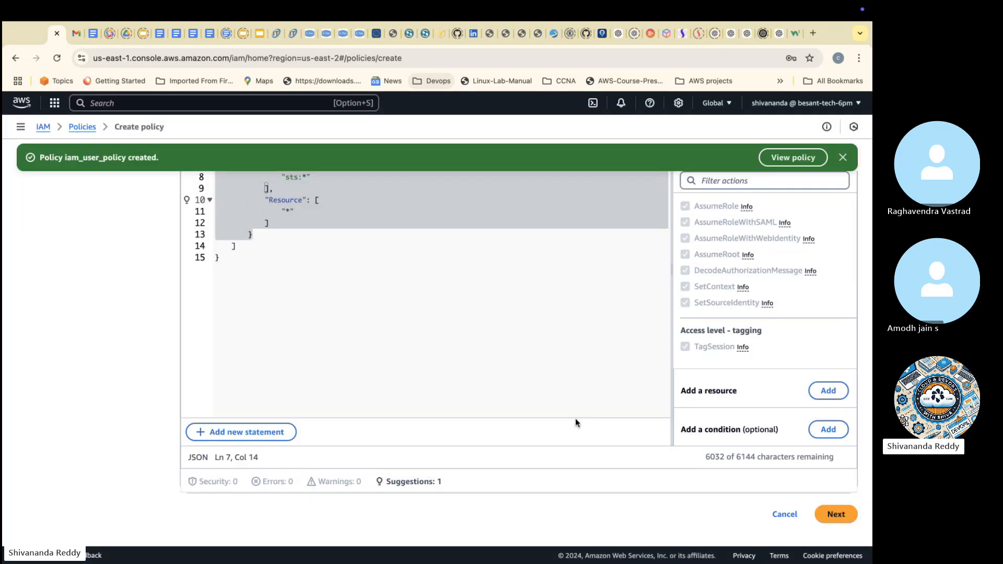
Step: Examine the policy's JSON structure, going through the Sid, Effect, Action and Resource elements of Statement1
scroll(575, 419, up, 3)
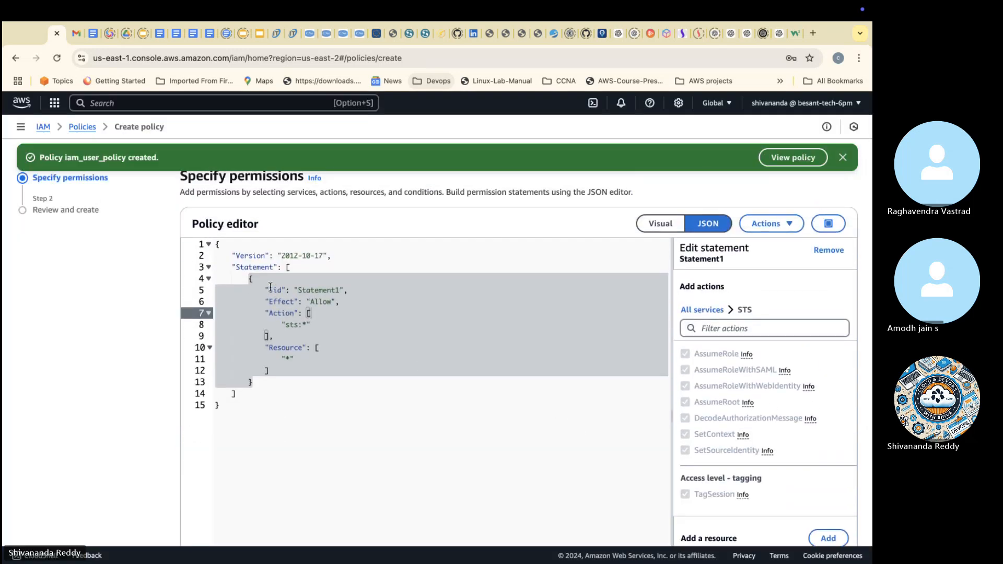
drag(216, 244, 250, 414)
click(289, 393)
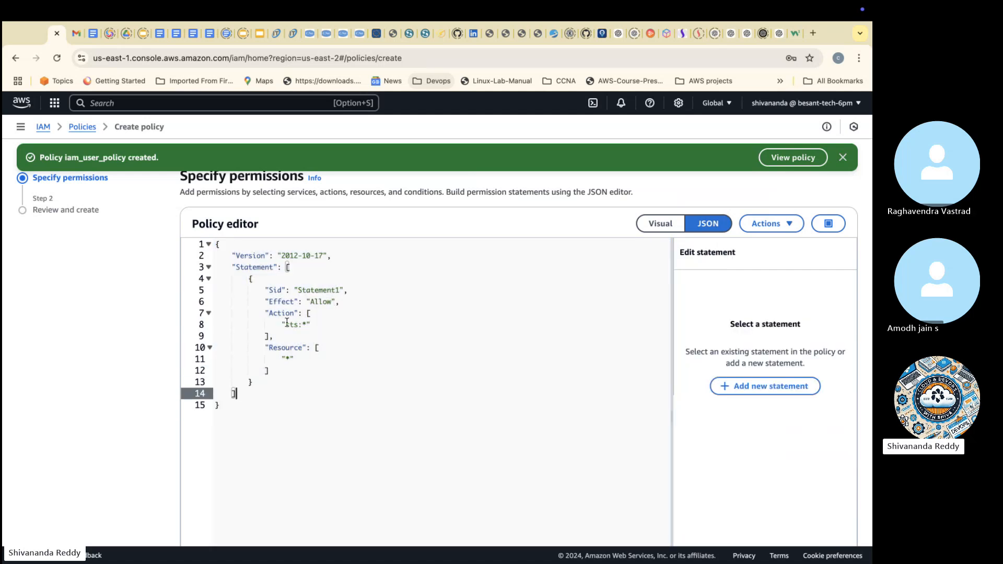
drag(265, 283, 329, 354)
click(341, 302)
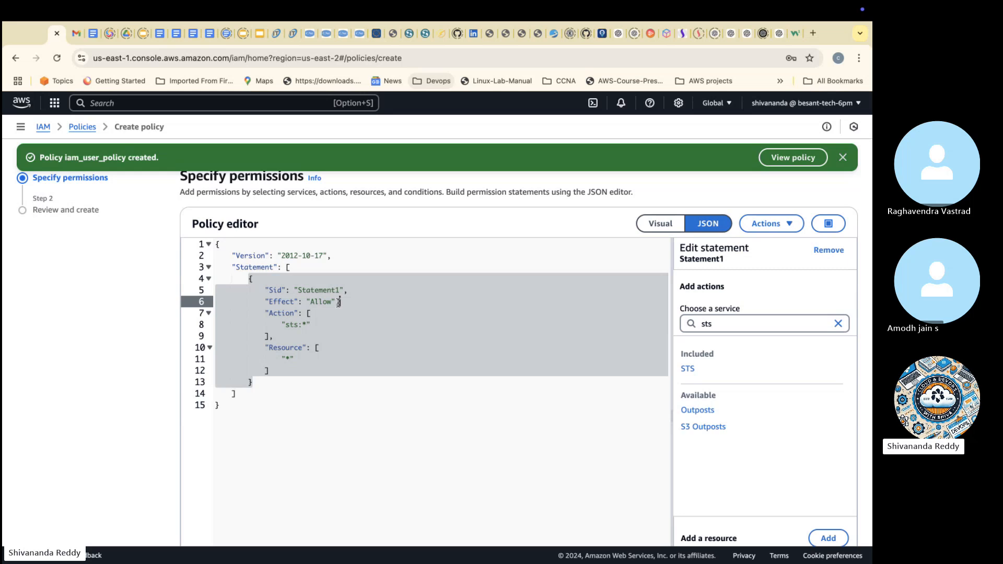
click(265, 289)
click(278, 301)
click(278, 314)
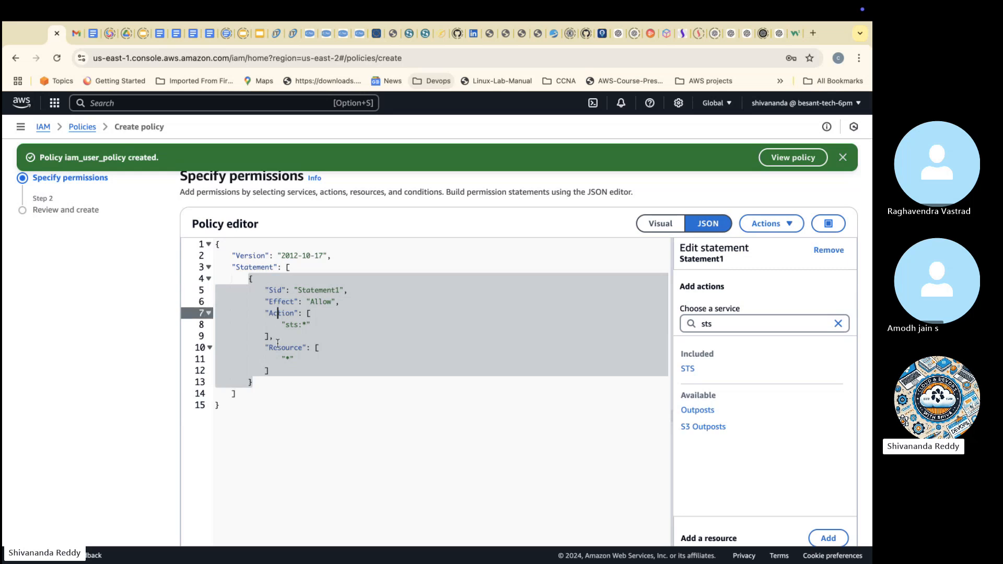
click(363, 348)
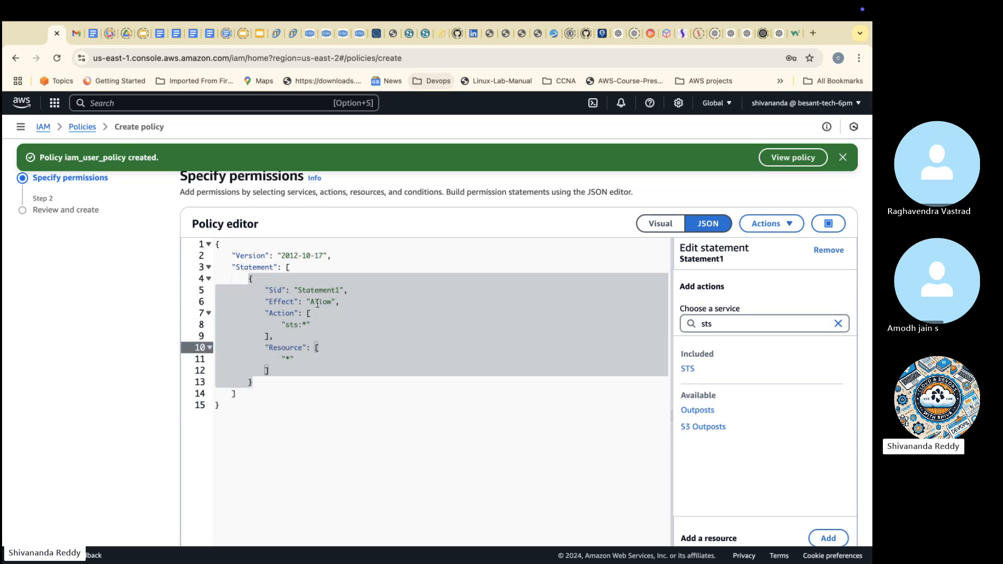
Step: Change Statement1's effect to Deny and restore it to Allow
double_click(318, 302)
text(Deny)
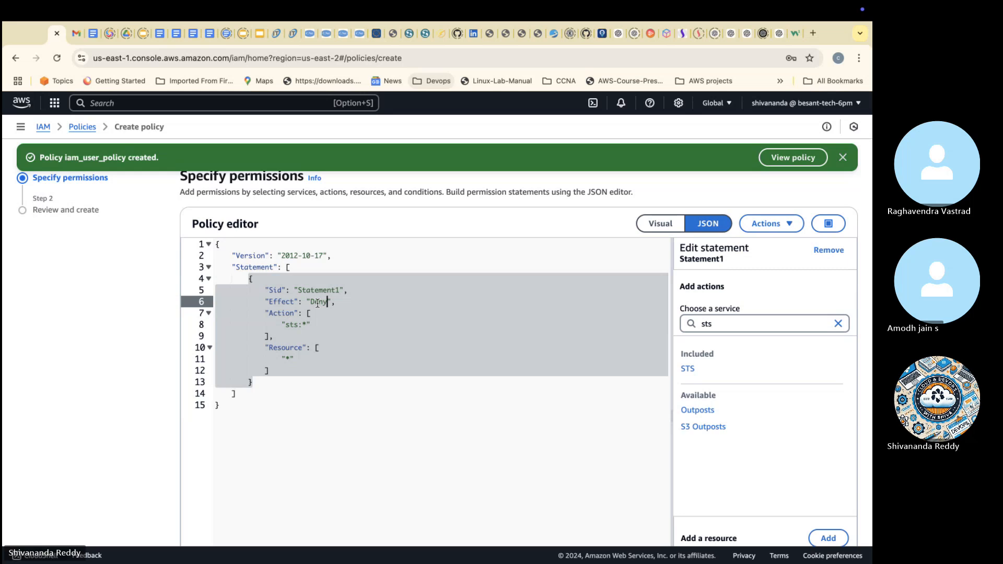
key(BackSpace)
key(BackSpace)
key(BackSpace)
key(BackSpace)
text(Allow)
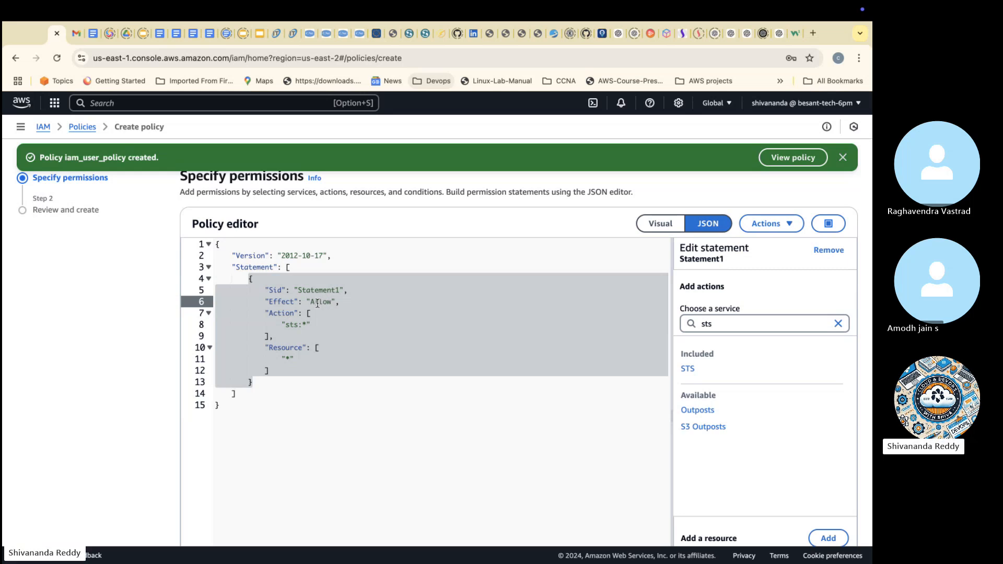
Step: Proceed to the policy review and name the policy STS_full_access
scroll(742, 449, down, 3)
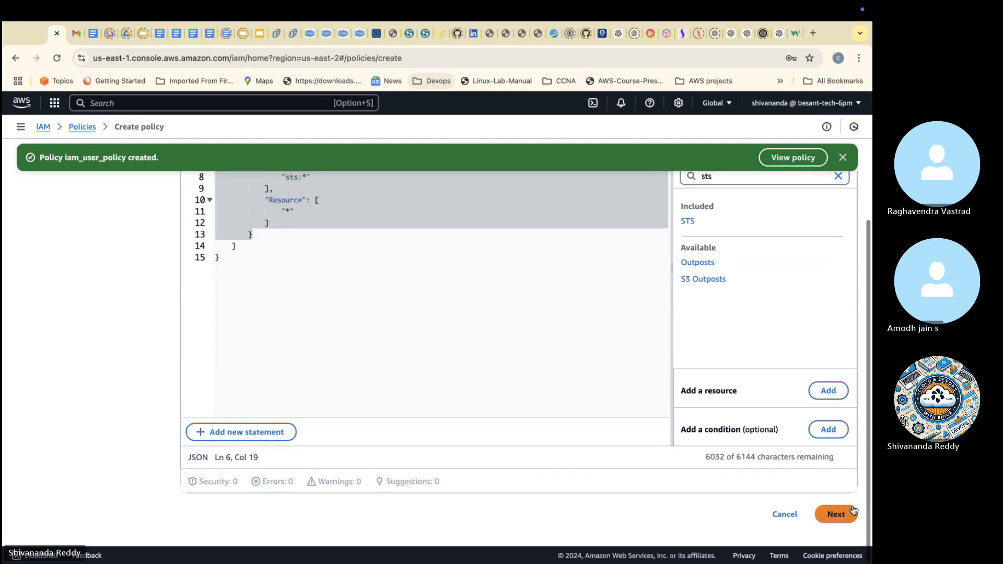
click(854, 511)
scroll(470, 314, down, 1)
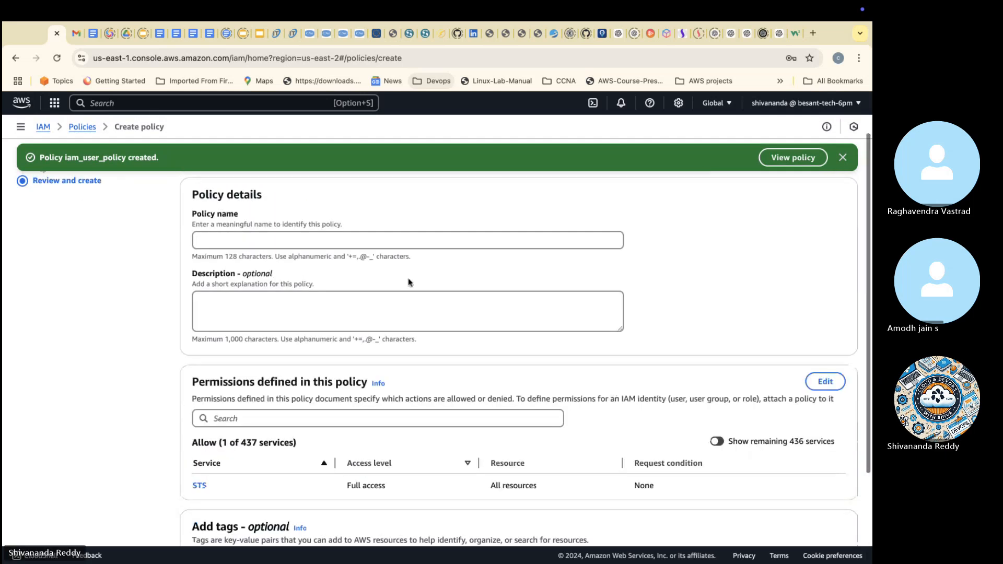
click(388, 246)
text(STS_)
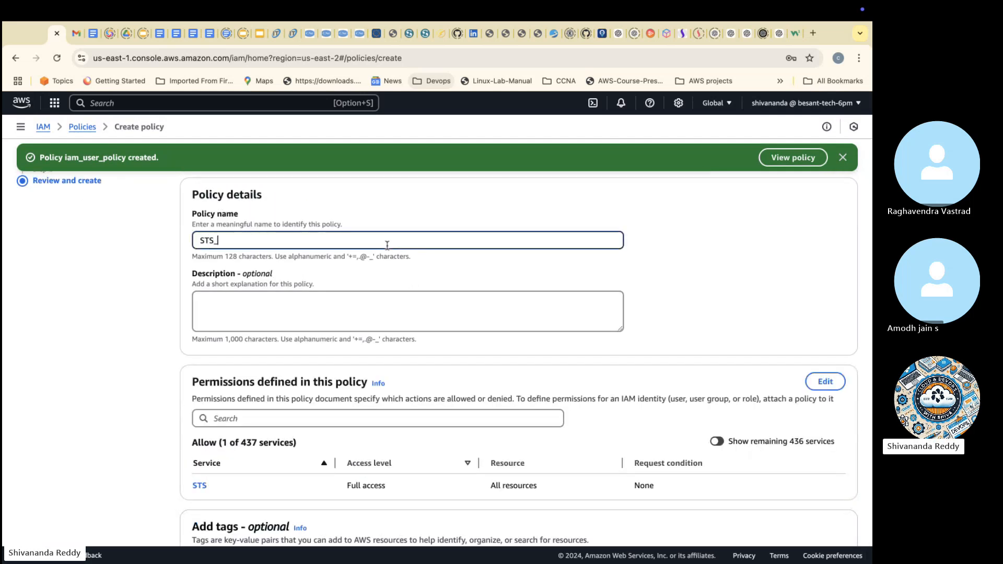
text(full_access)
Step: Copy the policy name STS_full_access into the description, create the policy and dismiss the notification
key(ctrl+a)
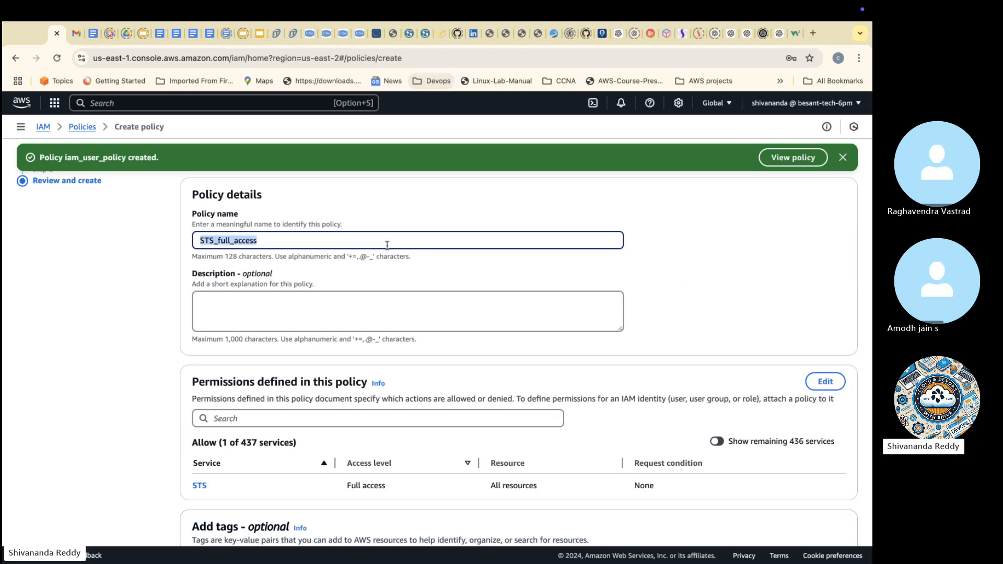
key(ctrl+c)
click(389, 296)
key(ctrl+v)
scroll(396, 386, down, 3)
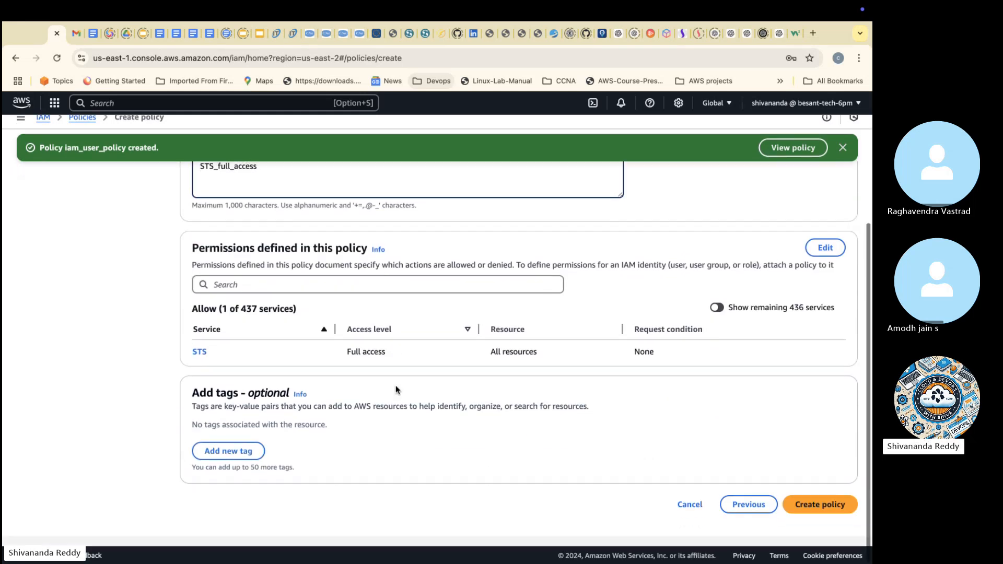
click(838, 523)
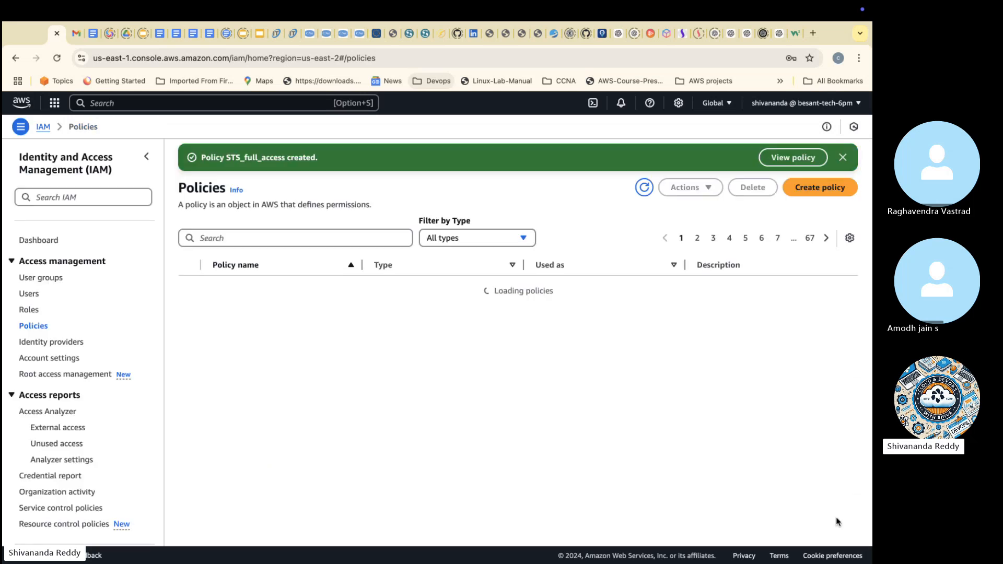
click(843, 158)
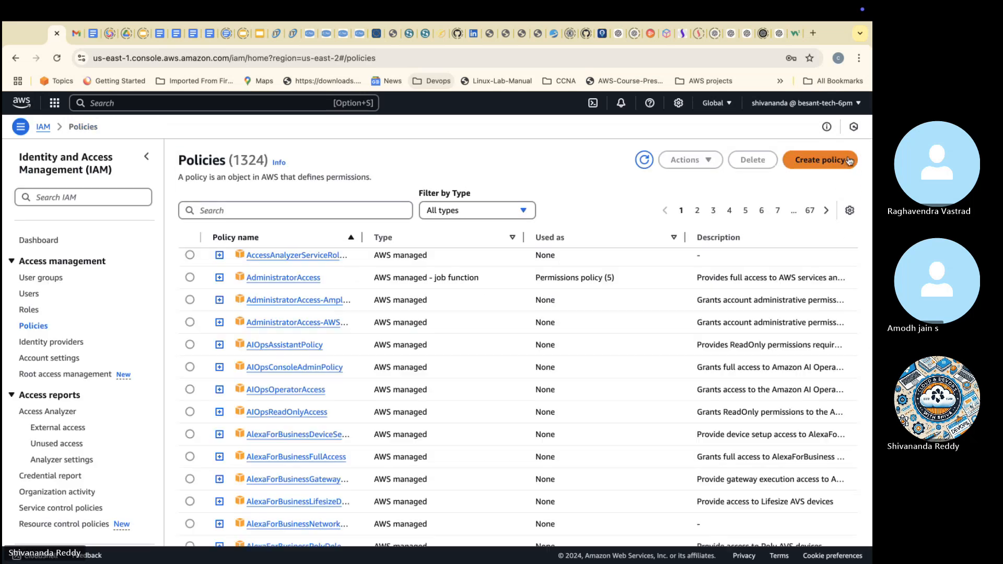
Step: Switch to the Cloud Computing introduction presentation in Google Slides and open slide 41 with the interview questions
scroll(509, 344, down, 1)
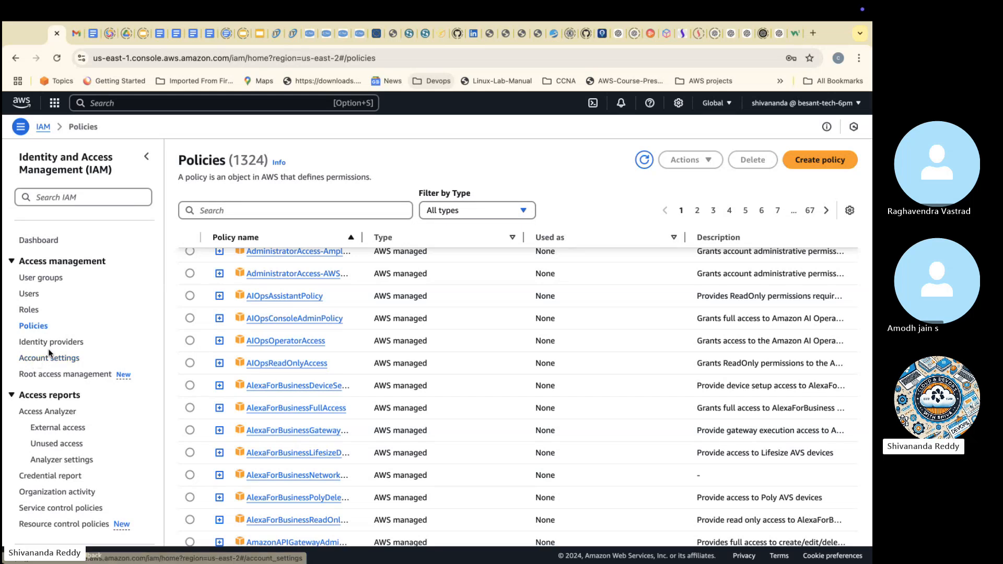
click(40, 360)
click(258, 32)
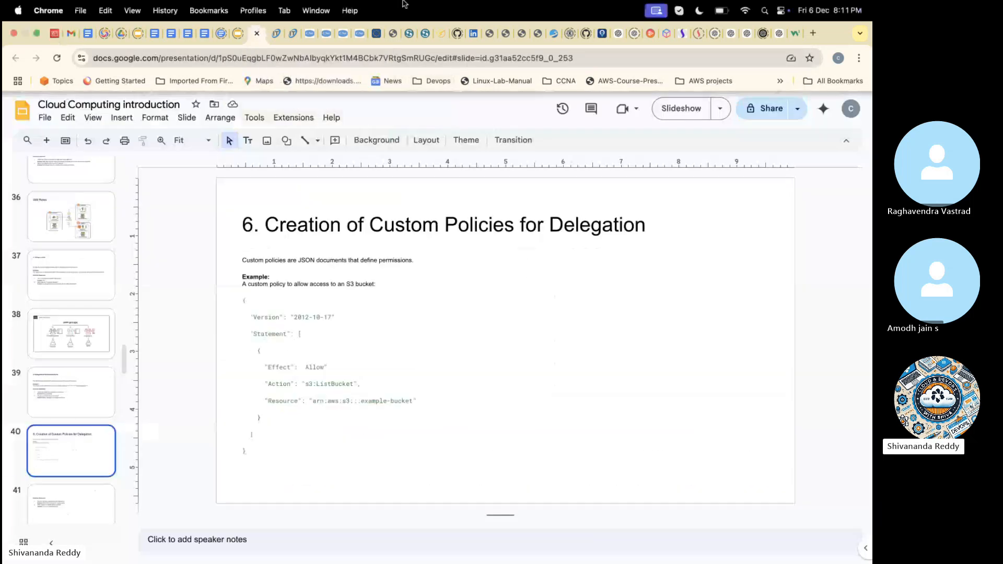
click(79, 496)
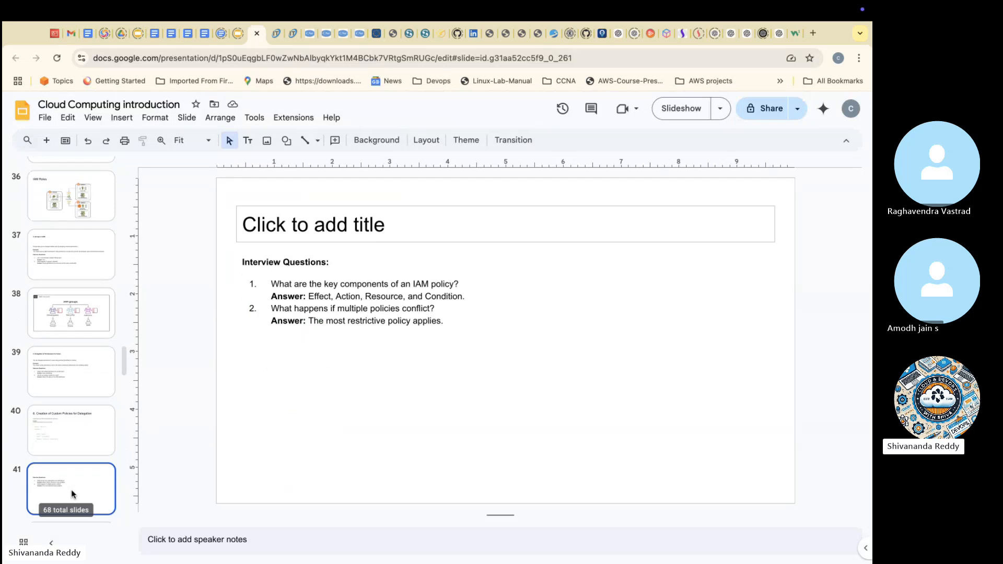
Step: Show slide 42 with the AWS IAM diagram, and switch to the AWS console to open the IAM policies list
scroll(86, 501, down, 2)
click(88, 471)
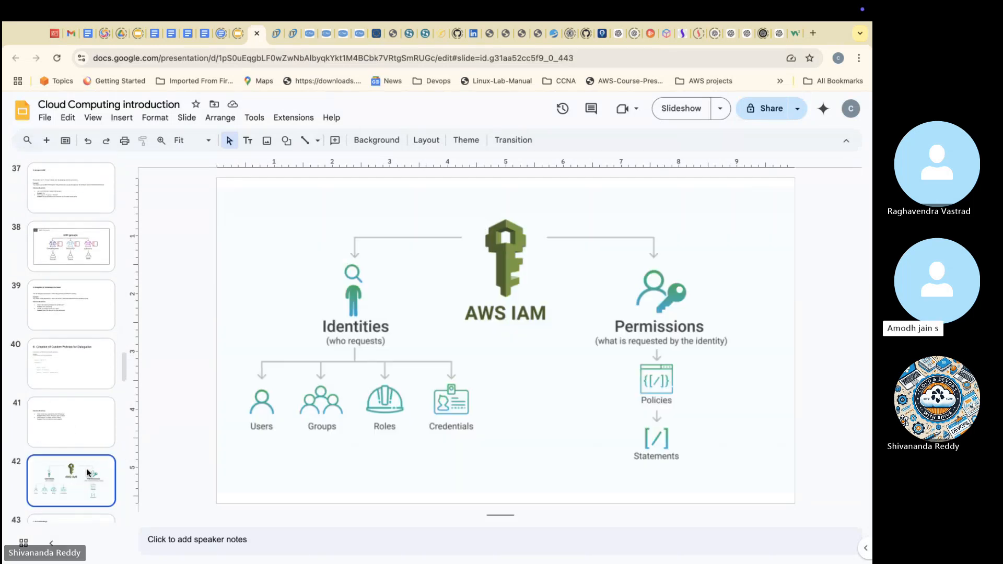
click(54, 33)
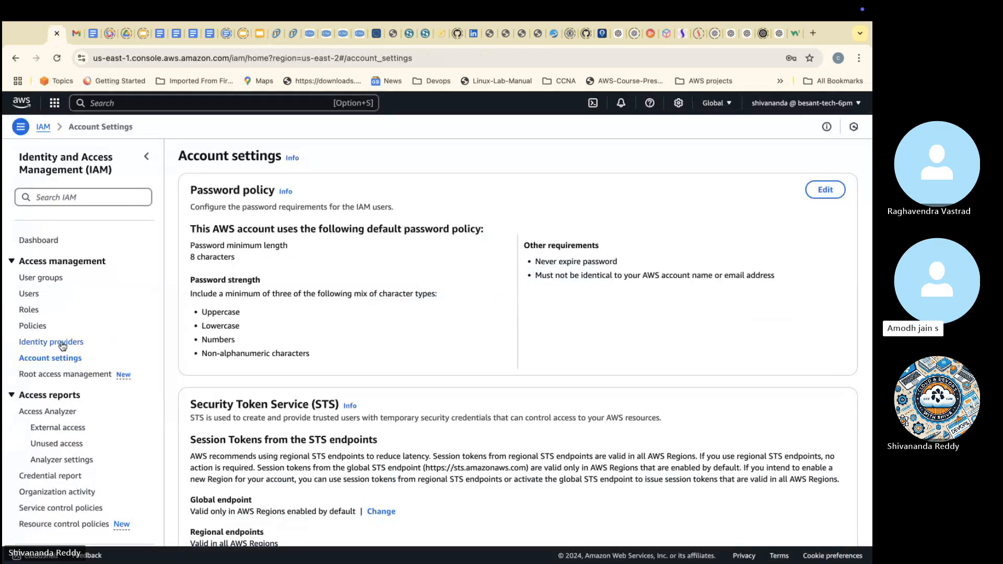
click(35, 328)
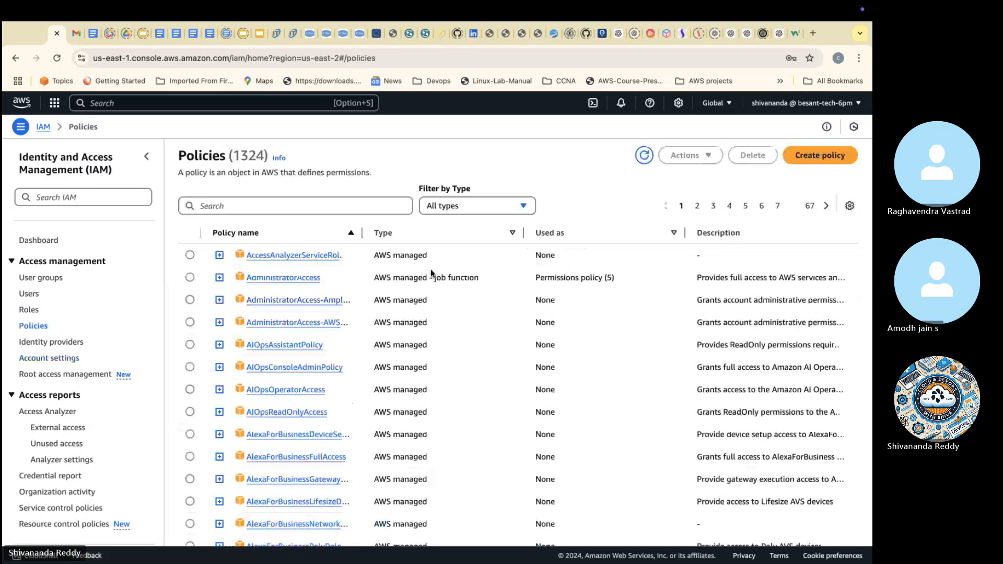
Step: Sort the IAM policies by type in descending order and review the customer managed and job function policies
drag(375, 278, 501, 278)
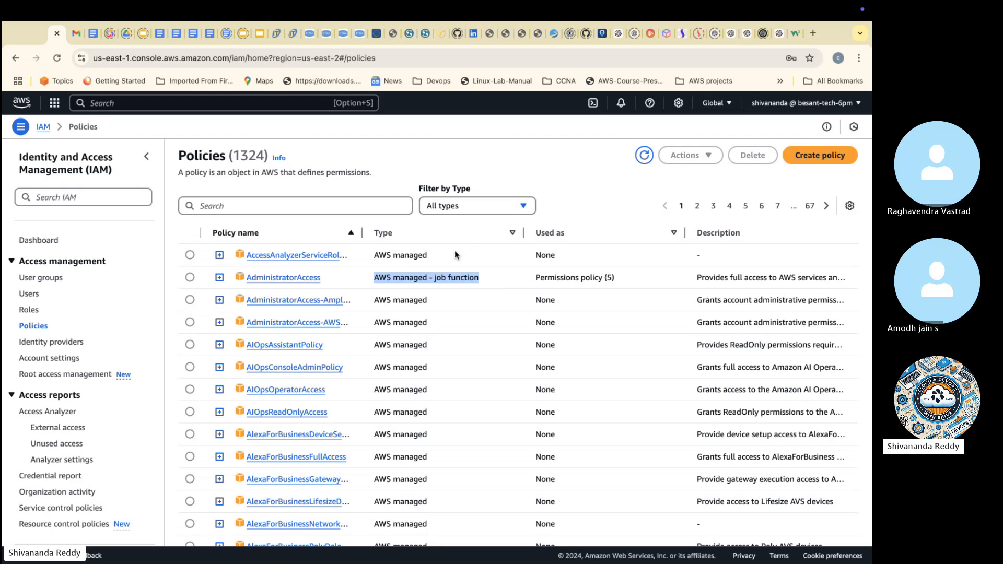
click(442, 237)
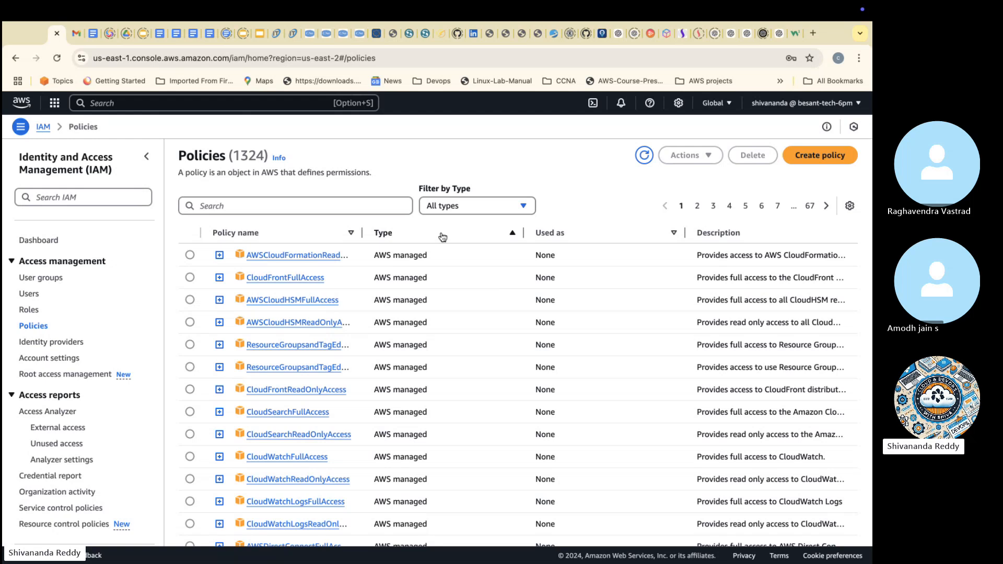
click(442, 236)
click(443, 237)
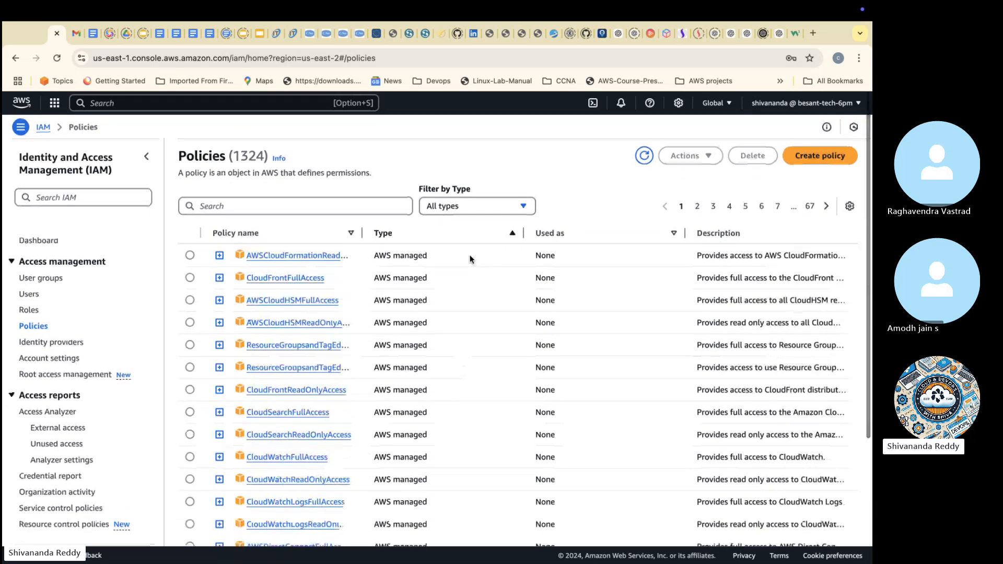
click(462, 237)
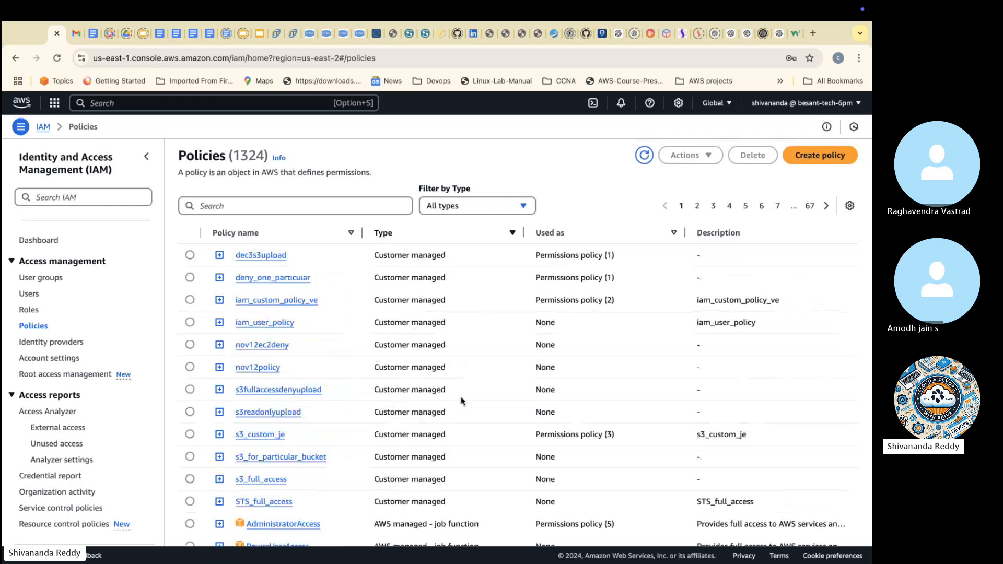
scroll(461, 398, down, 3)
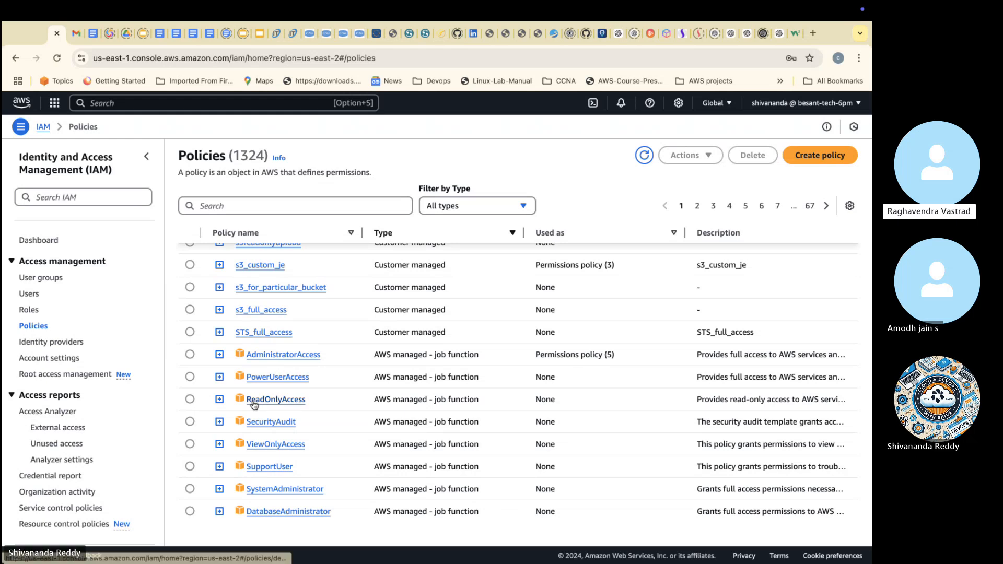
Step: Open the IAM account settings, and switch to the Google Slides presentation to show slide 43 on Account Settings
click(54, 364)
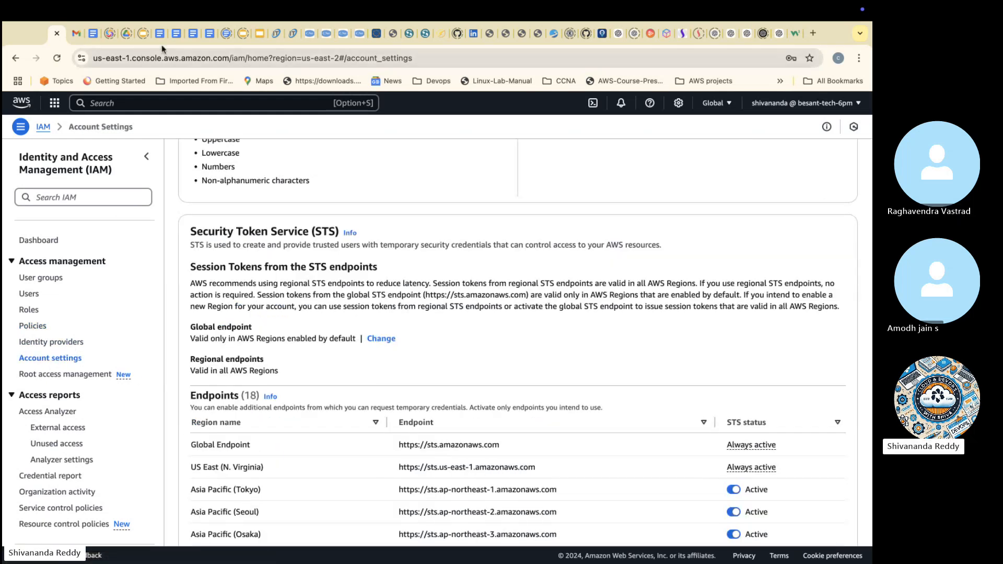
click(261, 35)
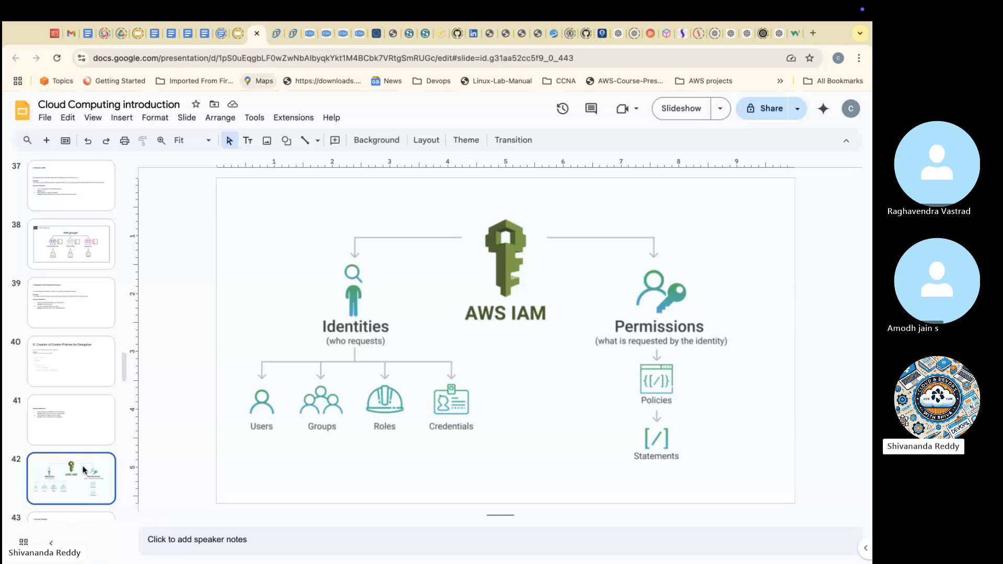
scroll(74, 444, down, 3)
click(74, 411)
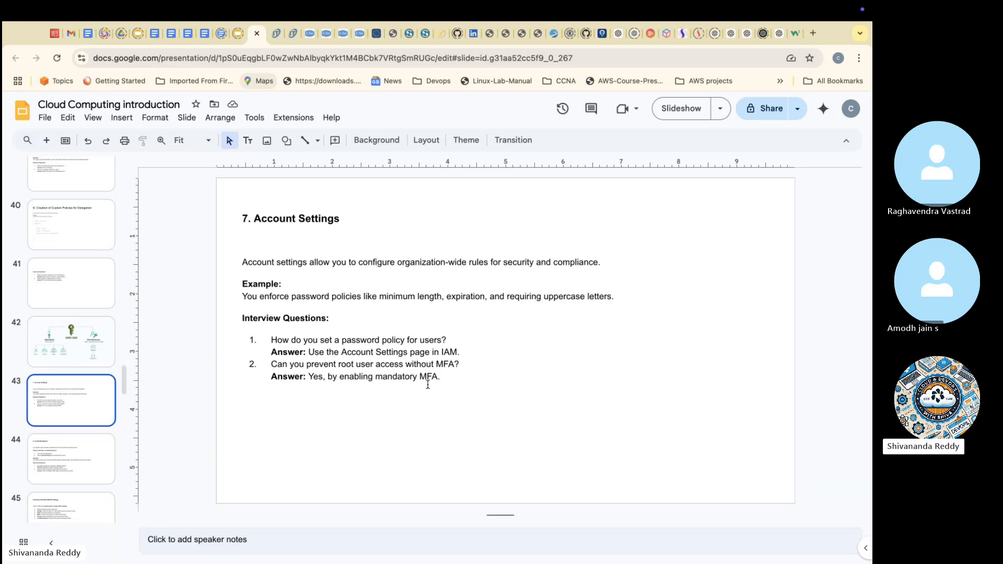
Step: Return to the IAM account settings in the AWS console and examine the default password policy's minimum length and strength rules
click(54, 34)
scroll(249, 260, up, 3)
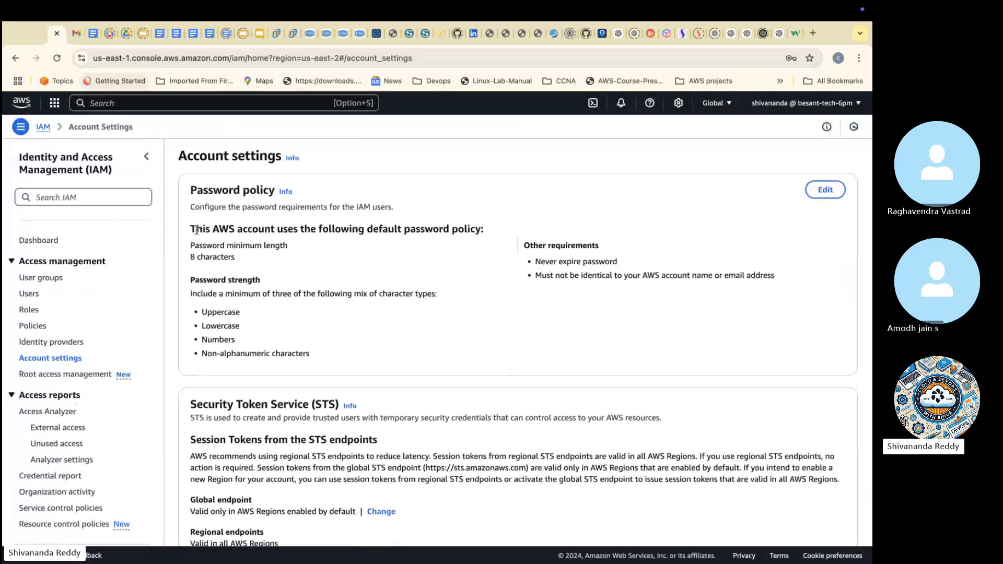
drag(196, 229, 476, 229)
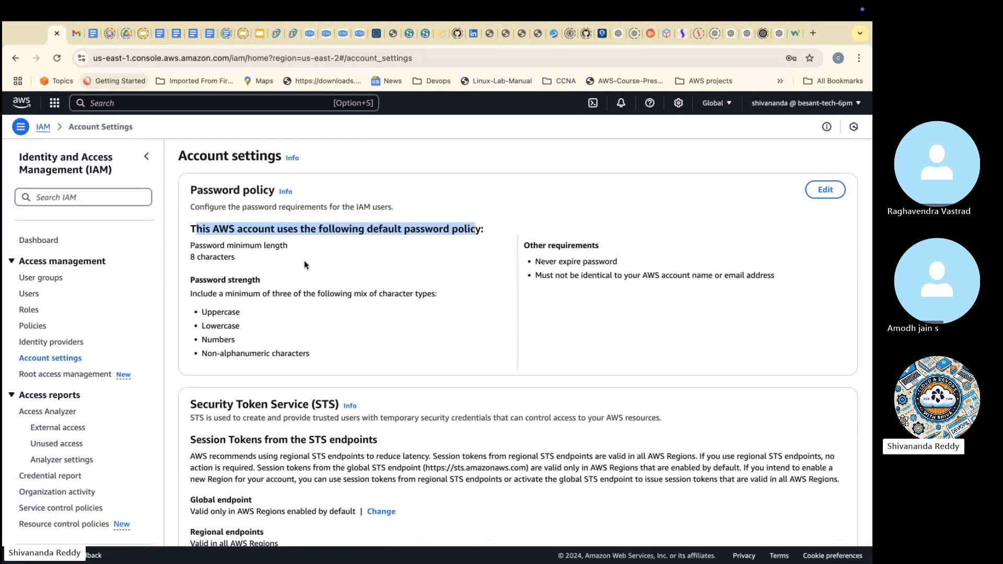
drag(239, 257, 190, 256)
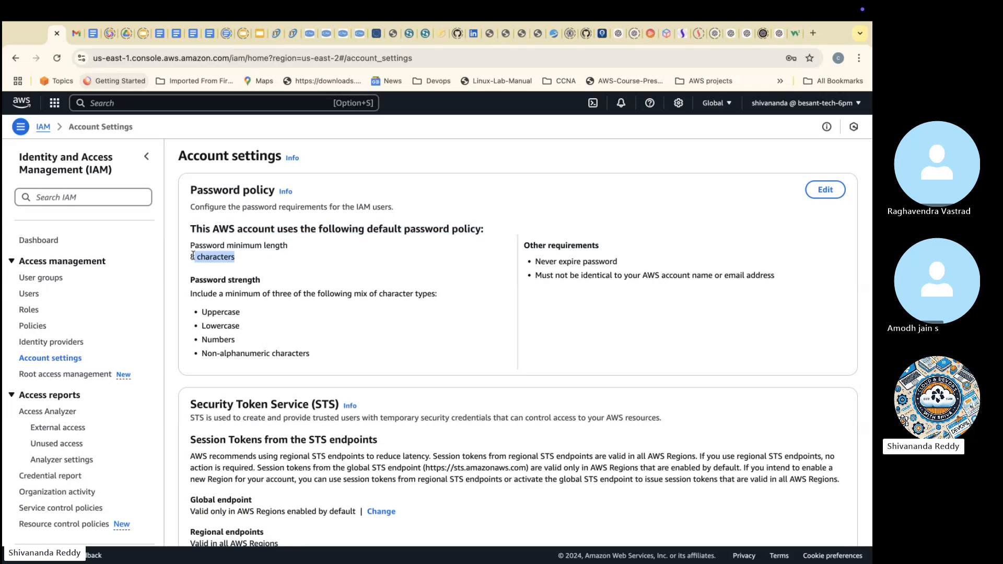
drag(202, 307, 298, 358)
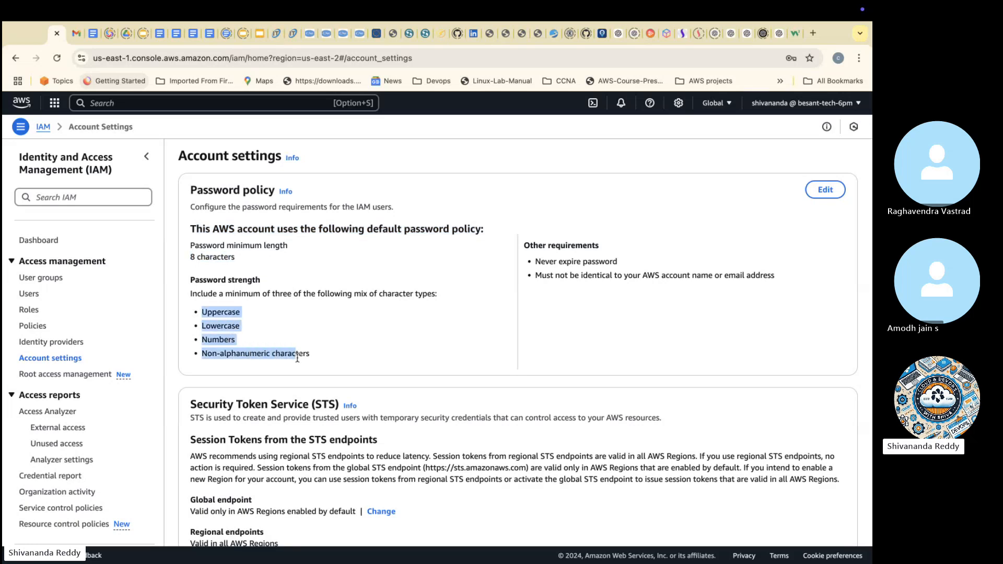
Step: Edit the password policy as Custom with a 10-character minimum, requiring an uppercase letter, a lowercase letter, a number and a non-alphanumeric character
click(826, 189)
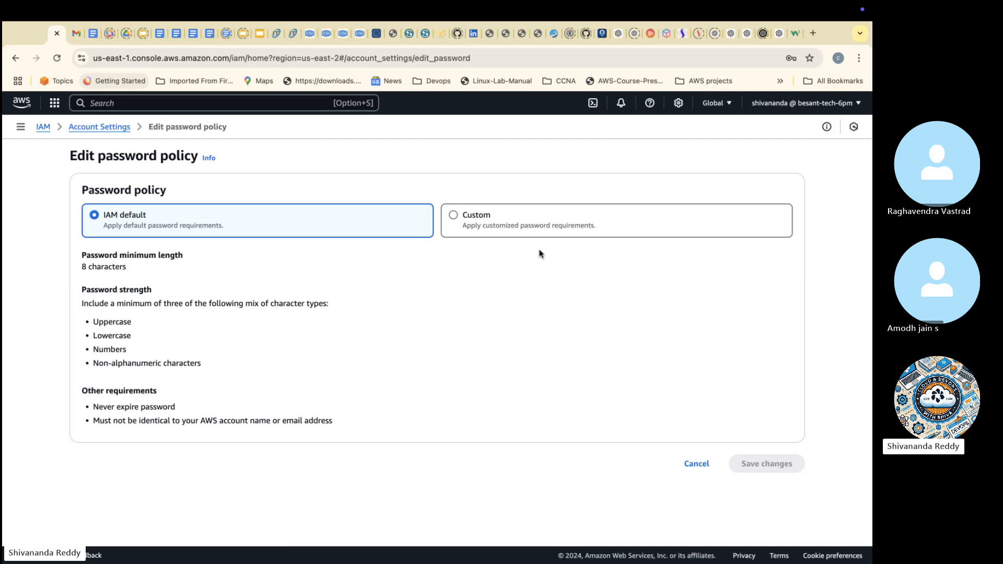
click(517, 225)
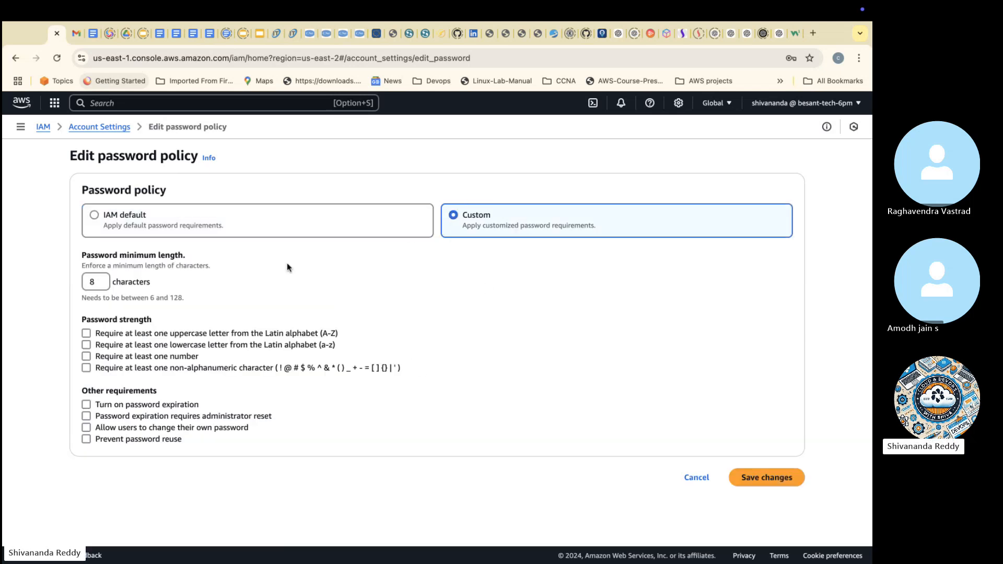
click(94, 285)
key(BackSpace)
text(10)
click(116, 332)
click(114, 346)
click(114, 356)
click(111, 368)
Step: Set password expiration to 90 days with administrator reset, allow users to change their own password, and prevent reuse of 5 remembered passwords
click(109, 405)
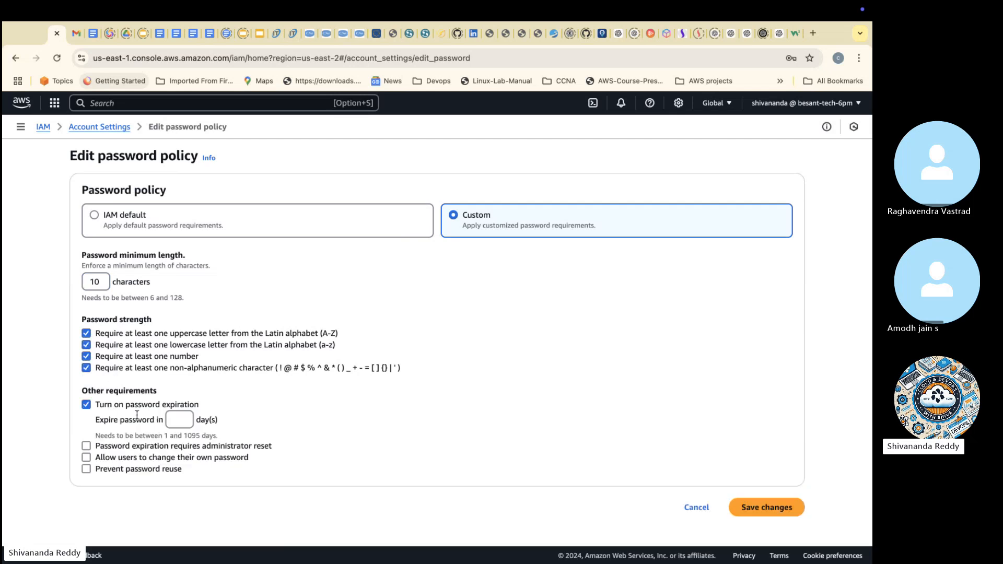
click(178, 416)
text(90)
click(152, 448)
click(155, 459)
click(150, 472)
text(5)
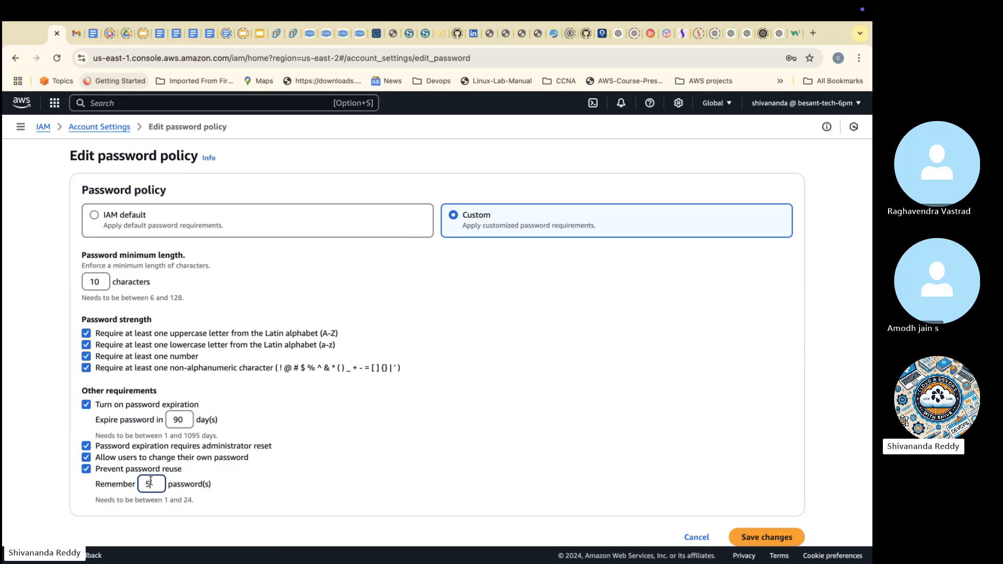
Step: Copy the custom password policy settings into the Skype chat and send them, and cancel the policy edit in the AWS console
click(301, 464)
drag(183, 297, 131, 296)
drag(104, 295, 257, 523)
key(super+c)
key(ctrl+Left)
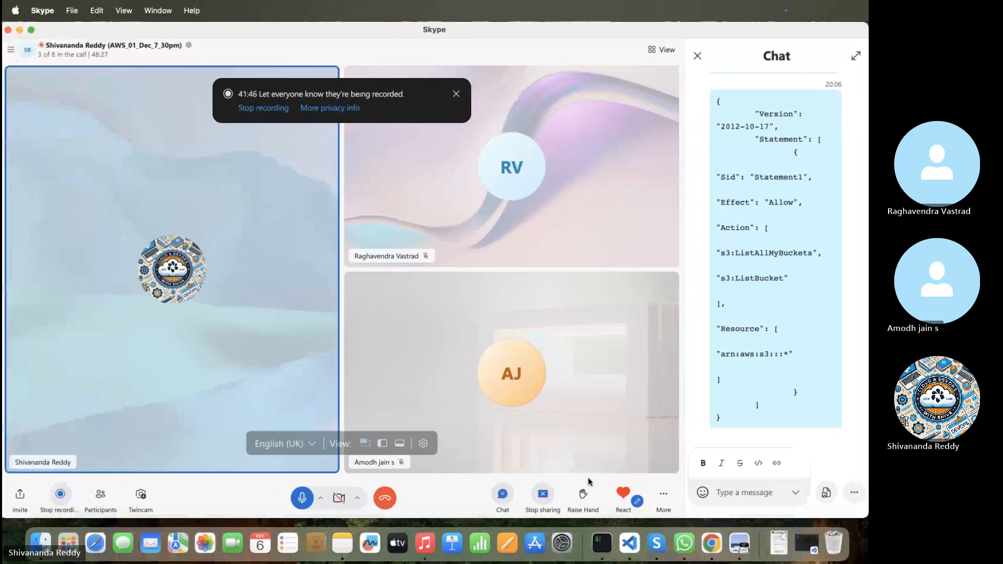
key(super+v)
key(Return)
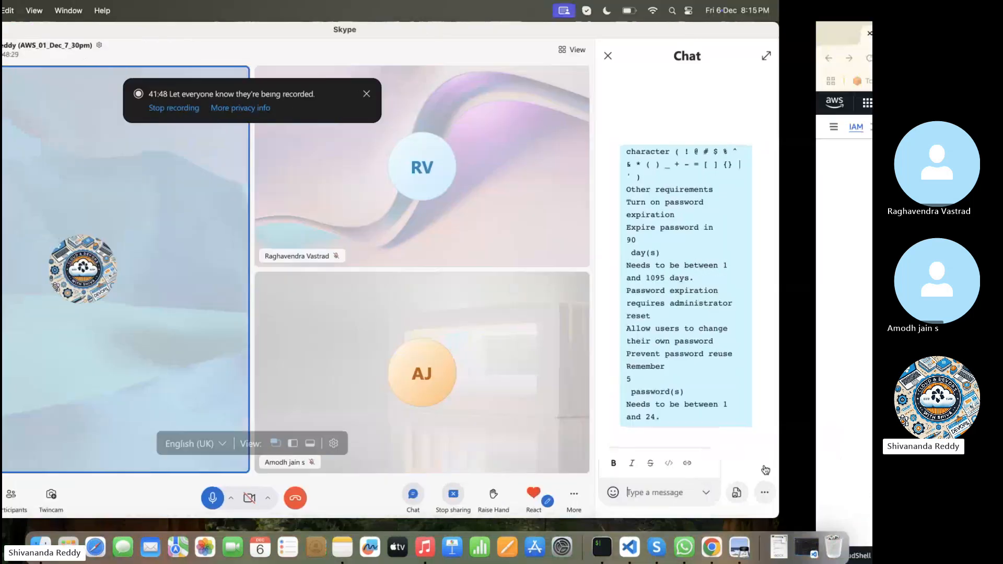
key(ctrl+Right)
click(697, 537)
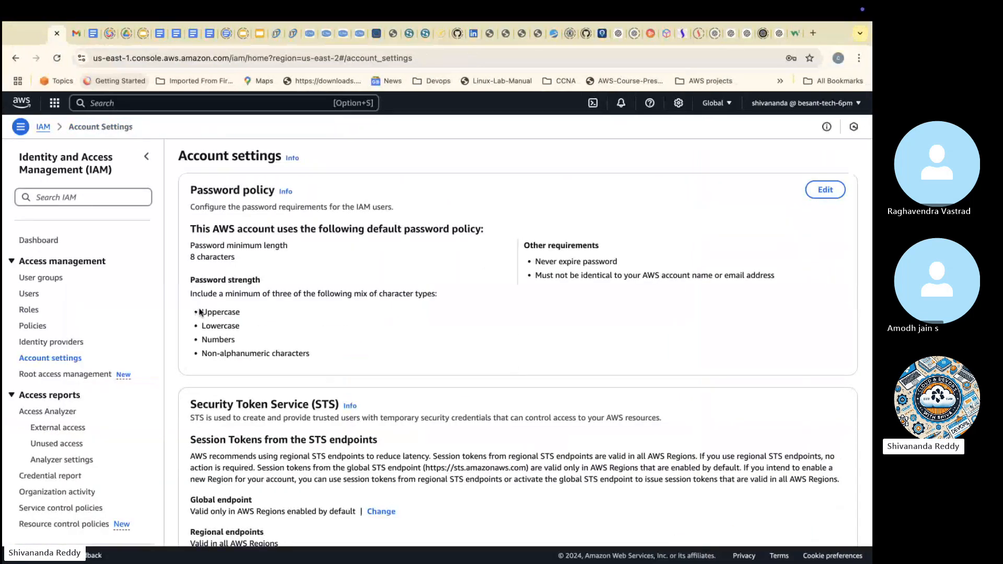
Step: Open the Security Token Service info, send its copied title and description in the Skype chat, and return to the AWS console
drag(199, 312, 309, 357)
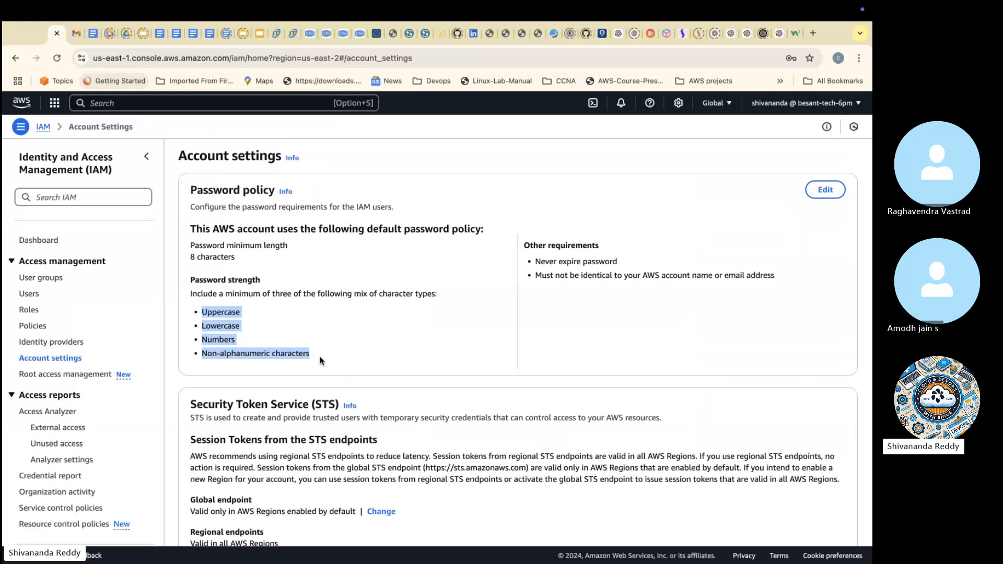
scroll(344, 340, down, 2)
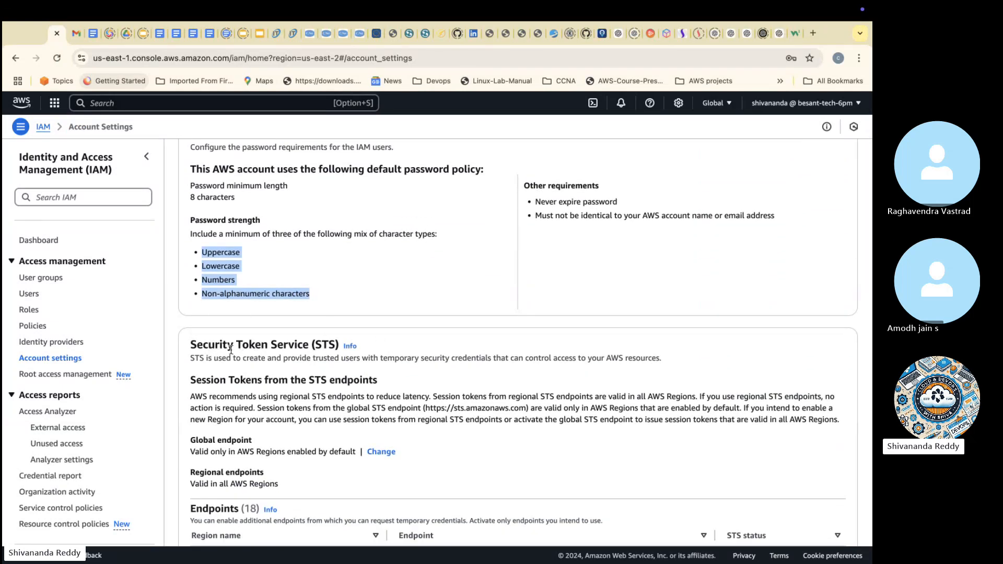
click(349, 346)
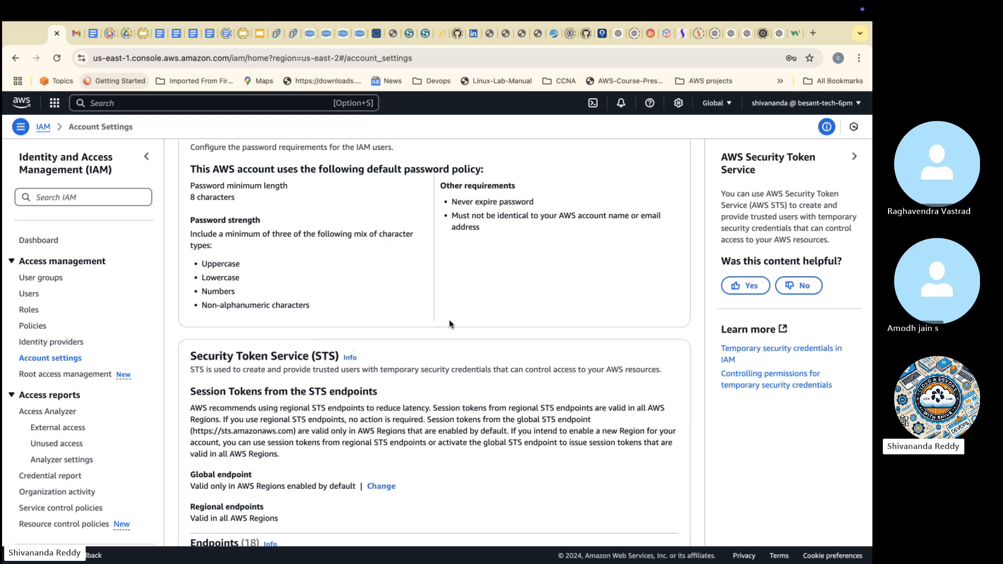
drag(723, 158, 841, 238)
key(super+c)
key(ctrl+Left)
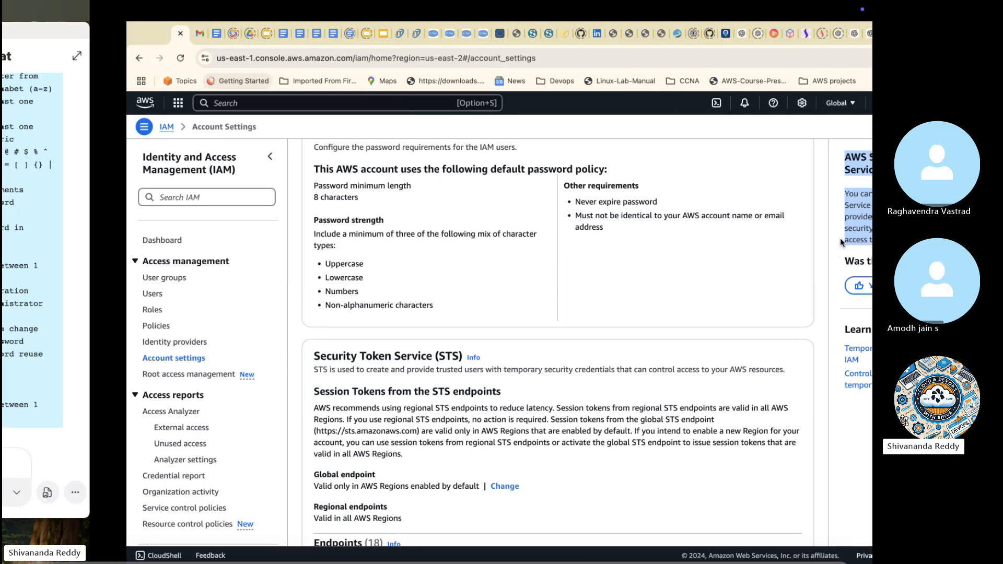
key(super+v)
key(Return)
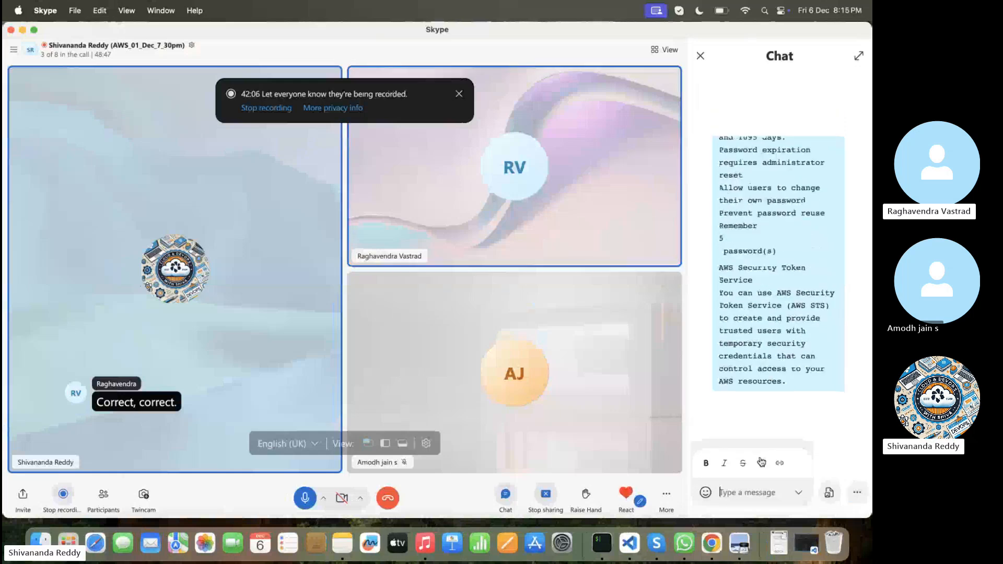
key(ctrl+Right)
Step: Switch to the Google Slides presentation and review the IAM slides from slide 44 back to slide 38
scroll(383, 409, down, 3)
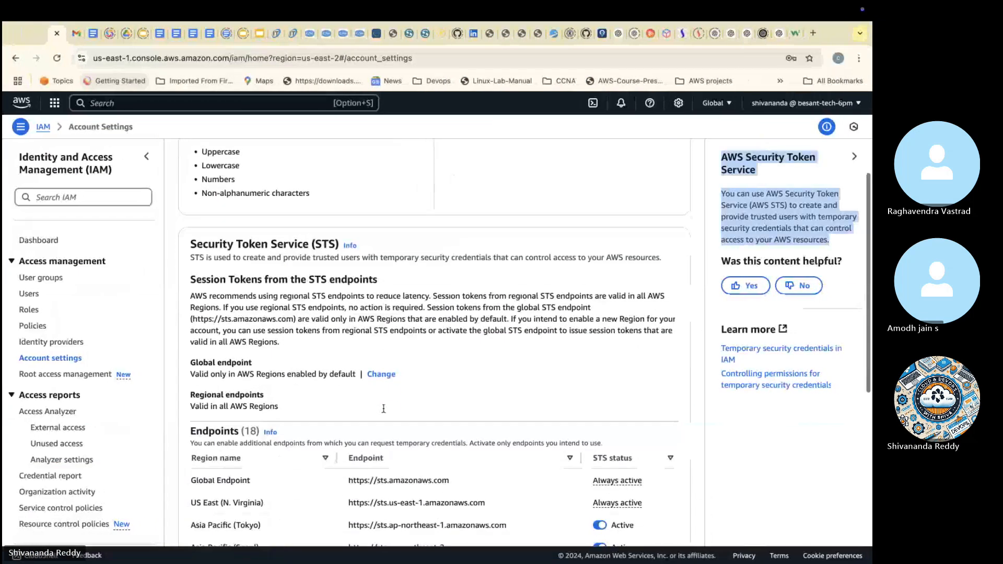
scroll(261, 381, up, 5)
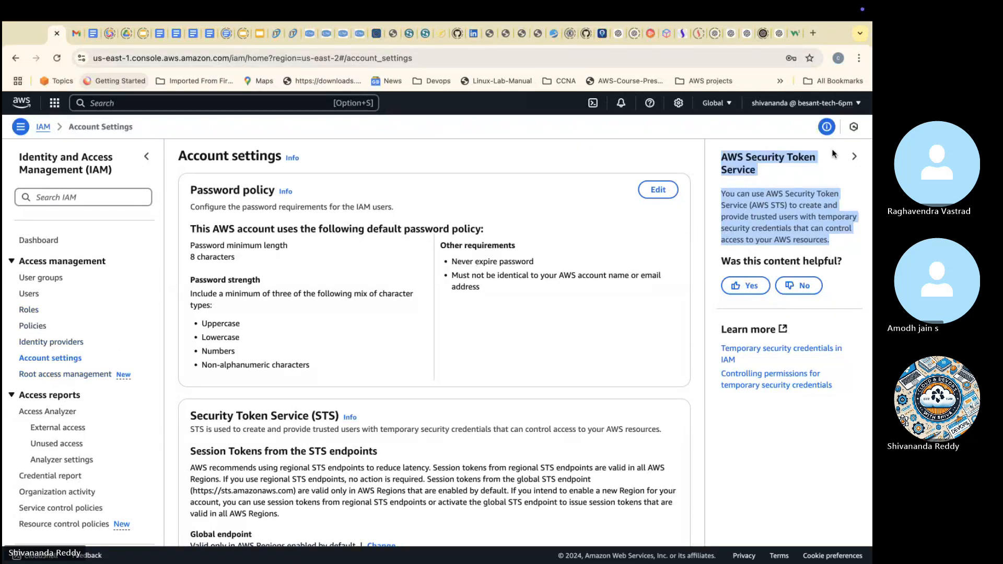
click(248, 35)
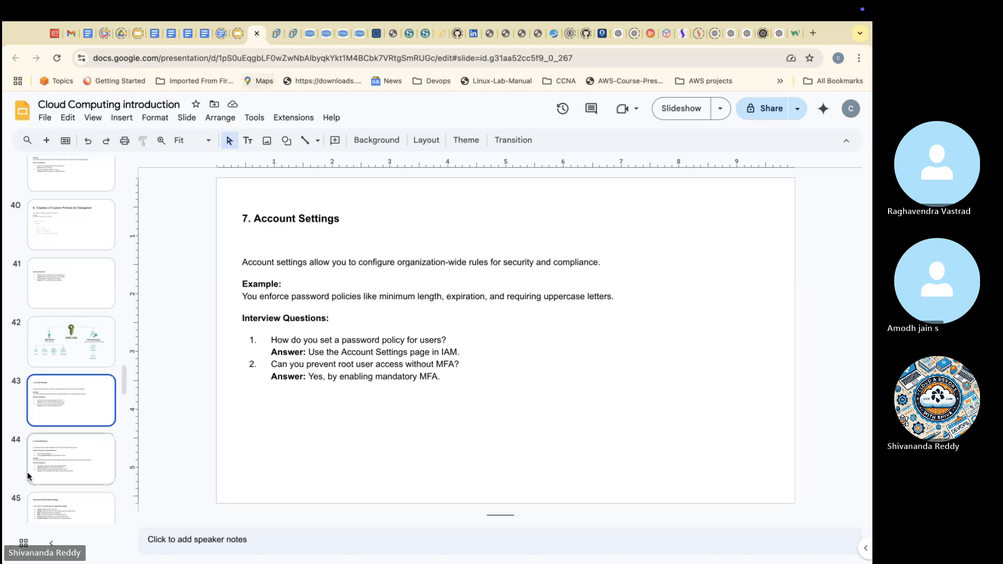
click(60, 453)
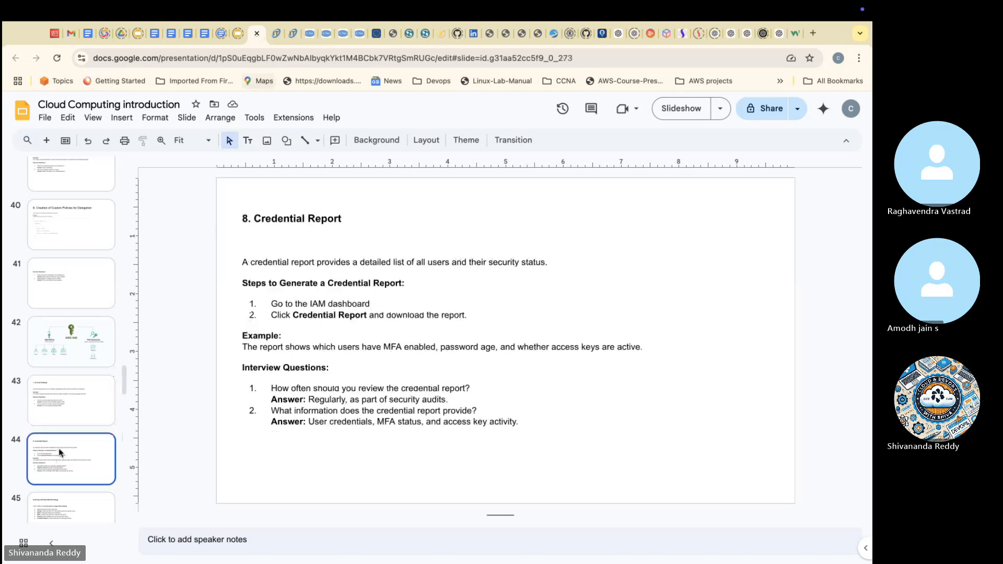
click(65, 413)
click(73, 352)
click(76, 299)
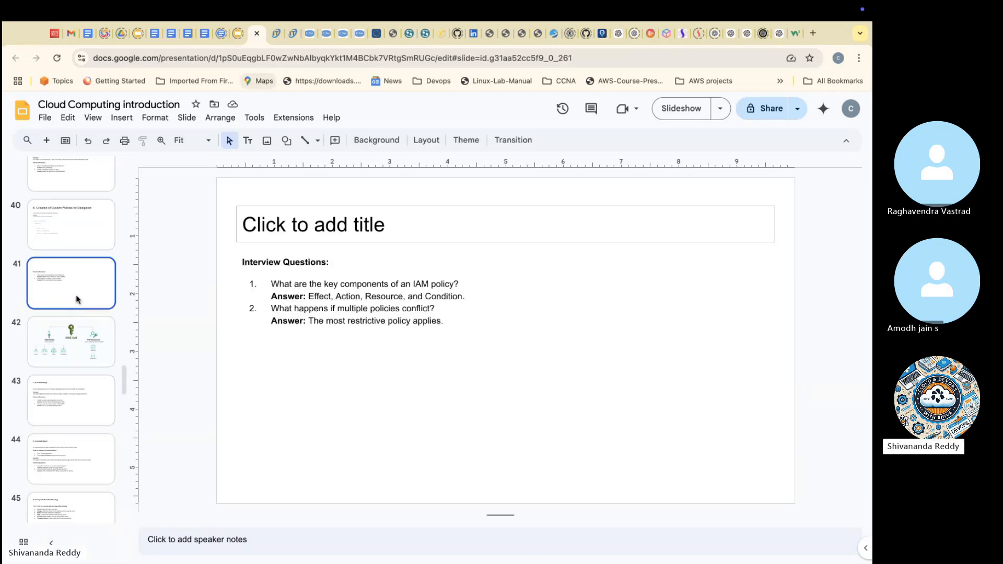
click(82, 232)
scroll(82, 235, up, 1)
click(80, 238)
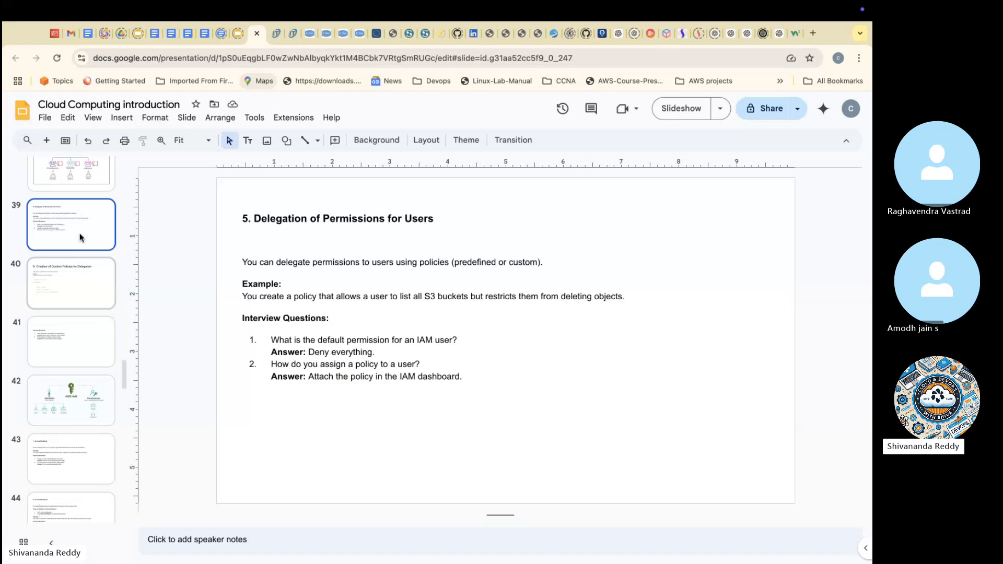
scroll(80, 237, up, 1)
click(86, 217)
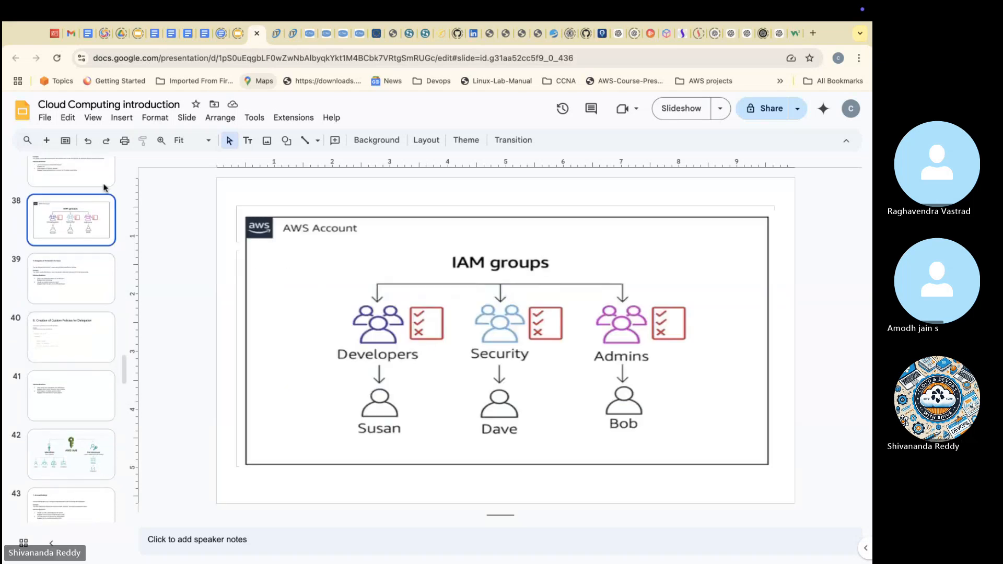
Step: Return to the AWS account settings, and switch to the Skype call and close its chat
click(56, 34)
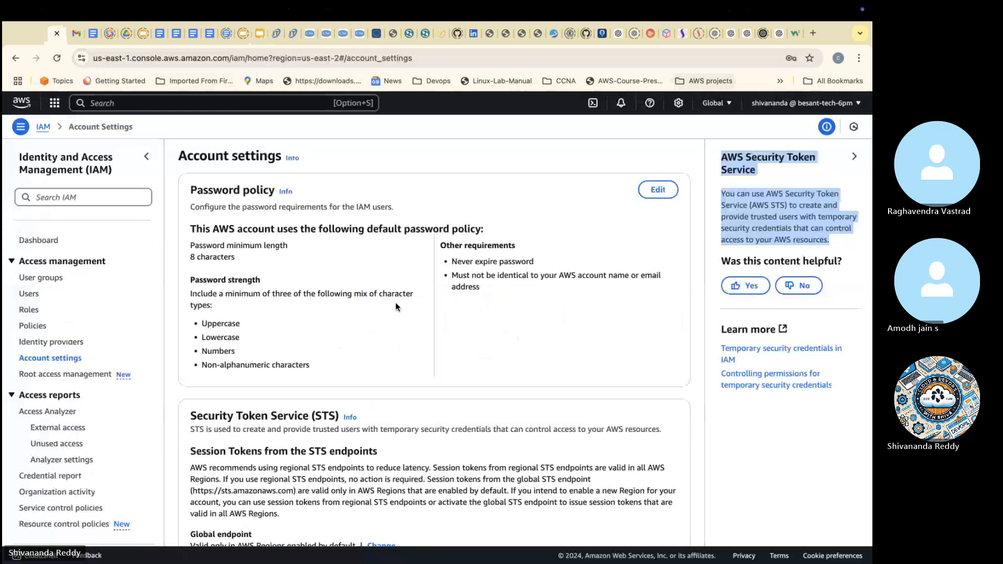
key(ctrl+Left)
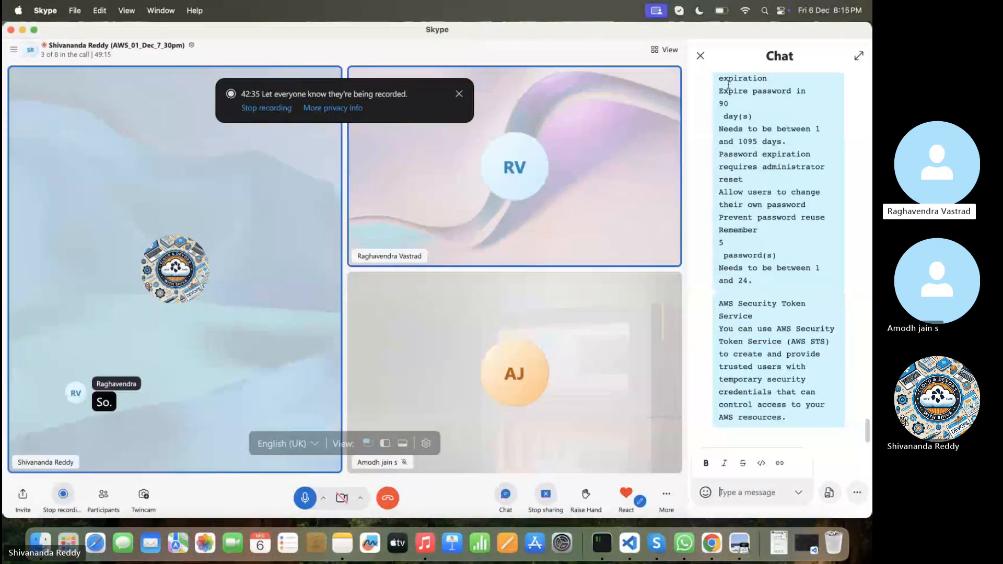
click(702, 58)
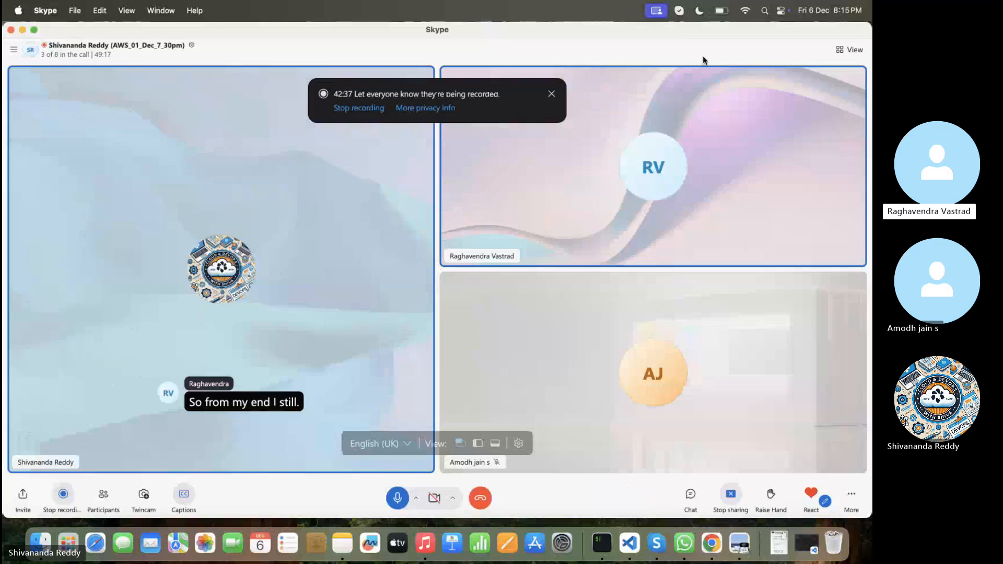